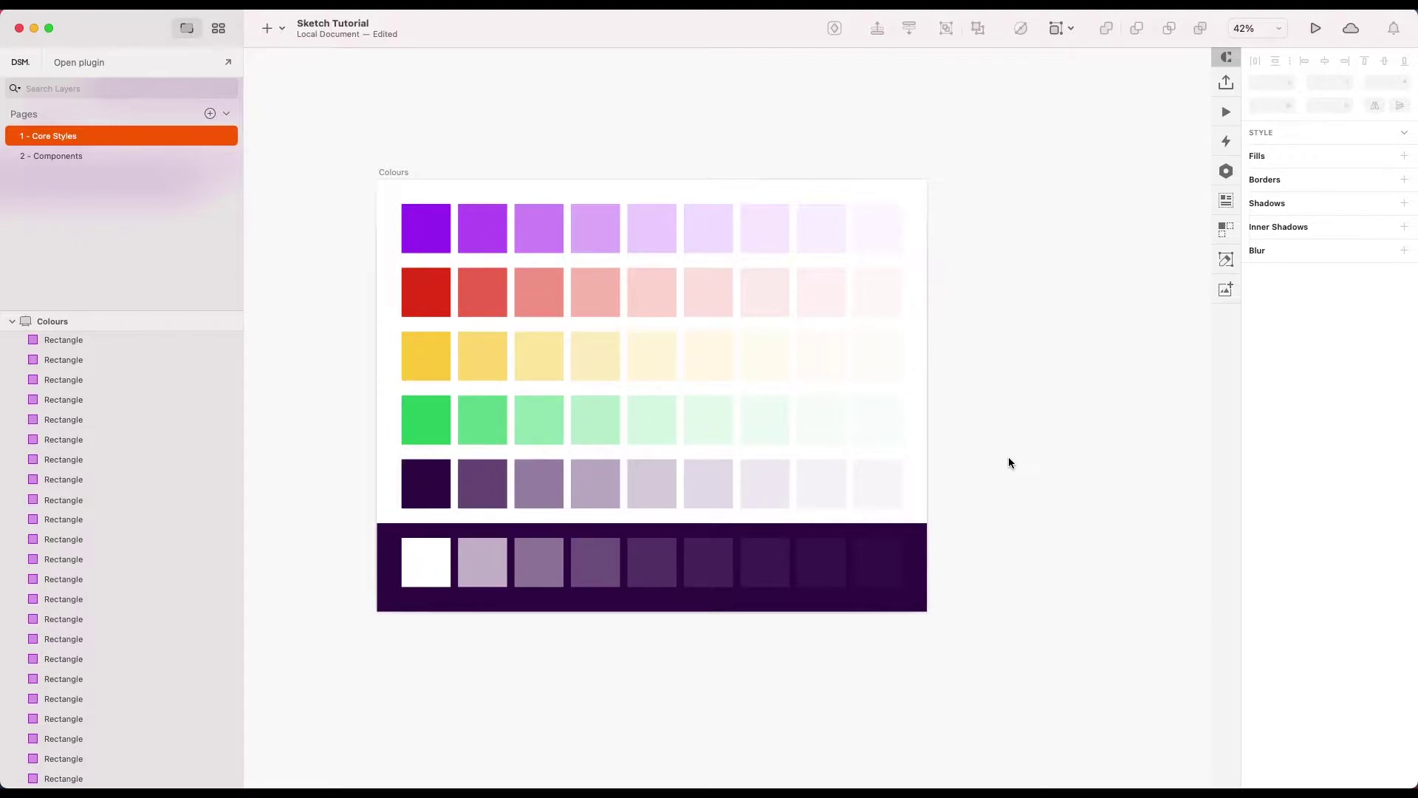
Select the first purple swatch and open its layer style list, currently showing 1 - 900 - Base.
{"action": "left_click", "coordinate": [426, 227]}
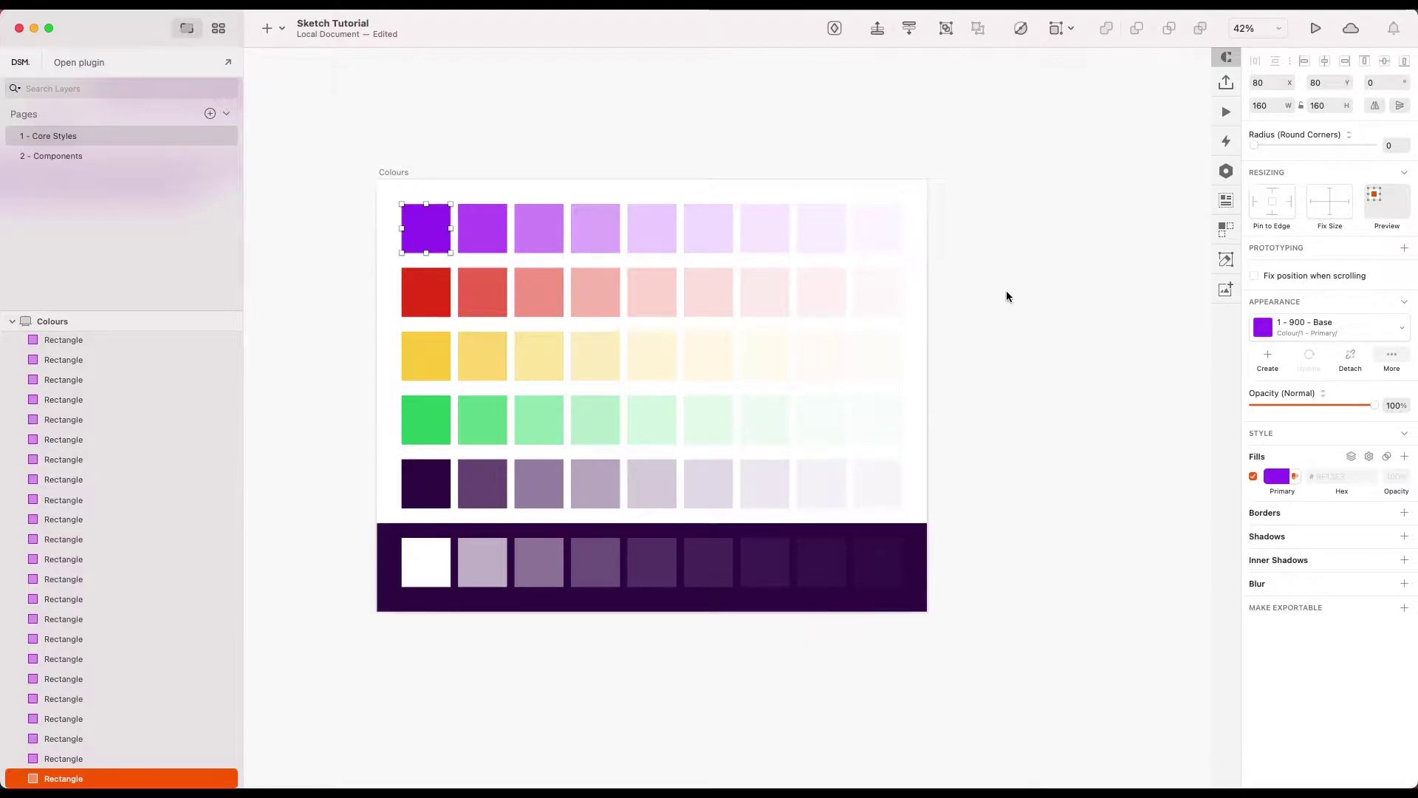
{"action": "left_click", "coordinate": [1321, 327]}
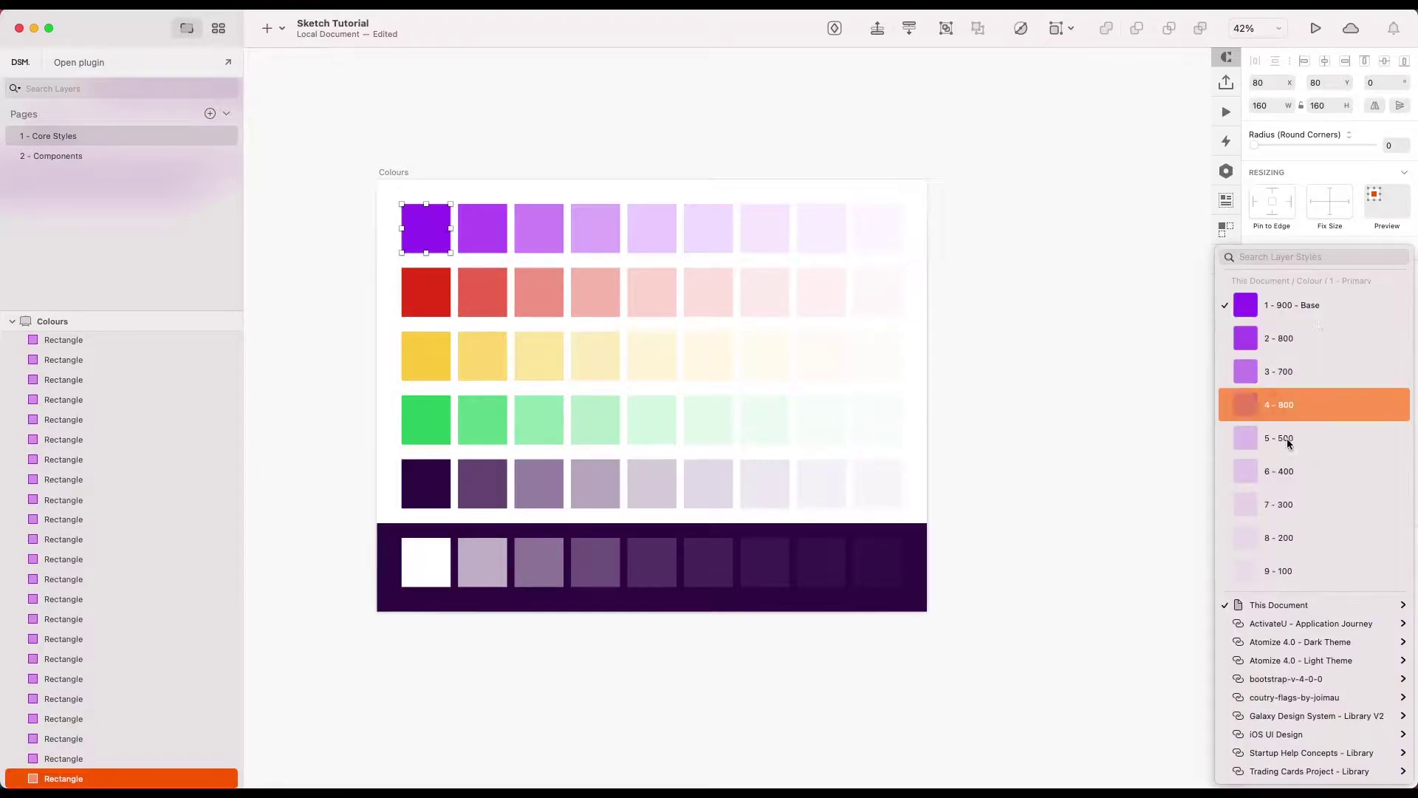
Browse the Colour style groups 1 - Primary to 6 - Light, then dismiss without changing the style.
{"action": "mouse_move", "coordinate": [1266, 602]}
{"action": "mouse_move", "coordinate": [1177, 606]}
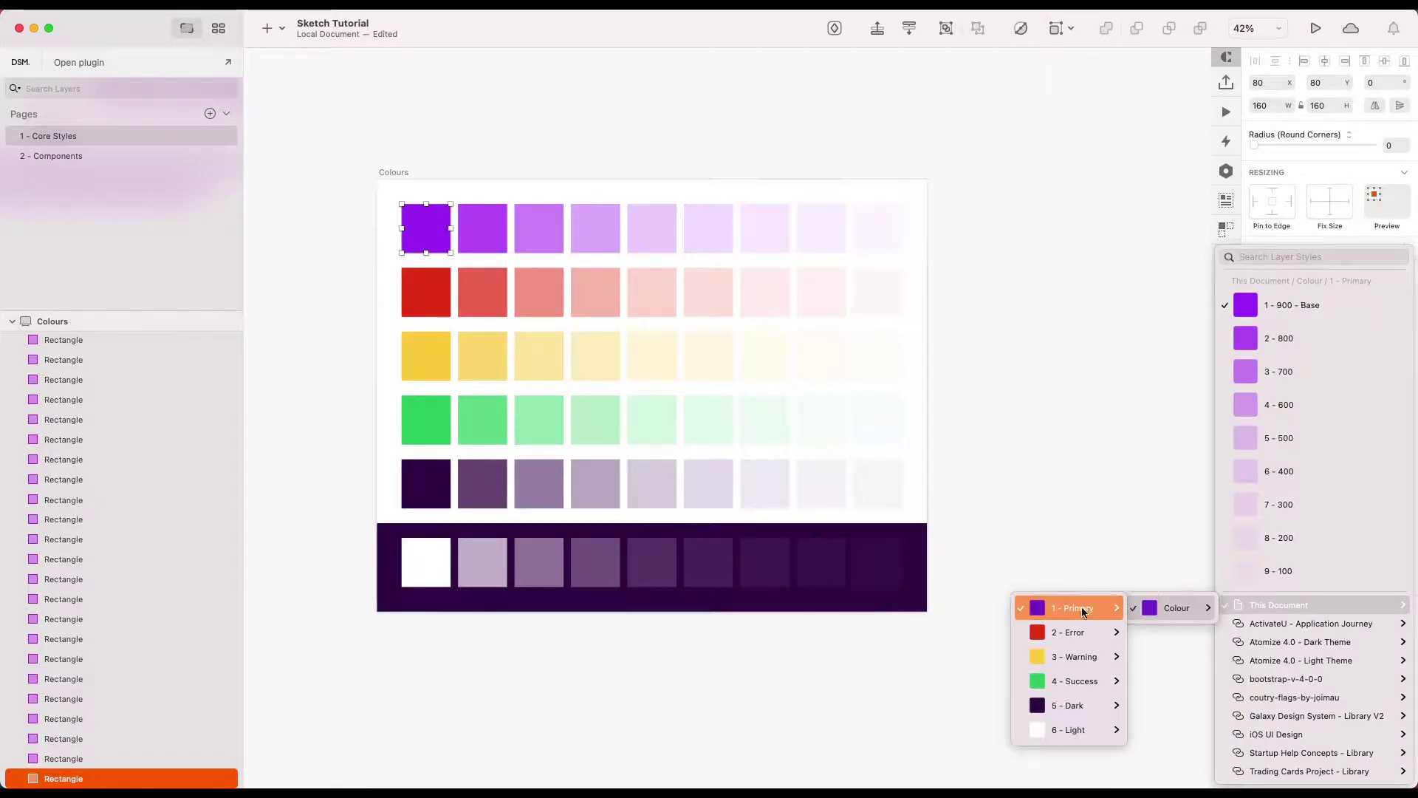
{"action": "mouse_move", "coordinate": [1066, 639]}
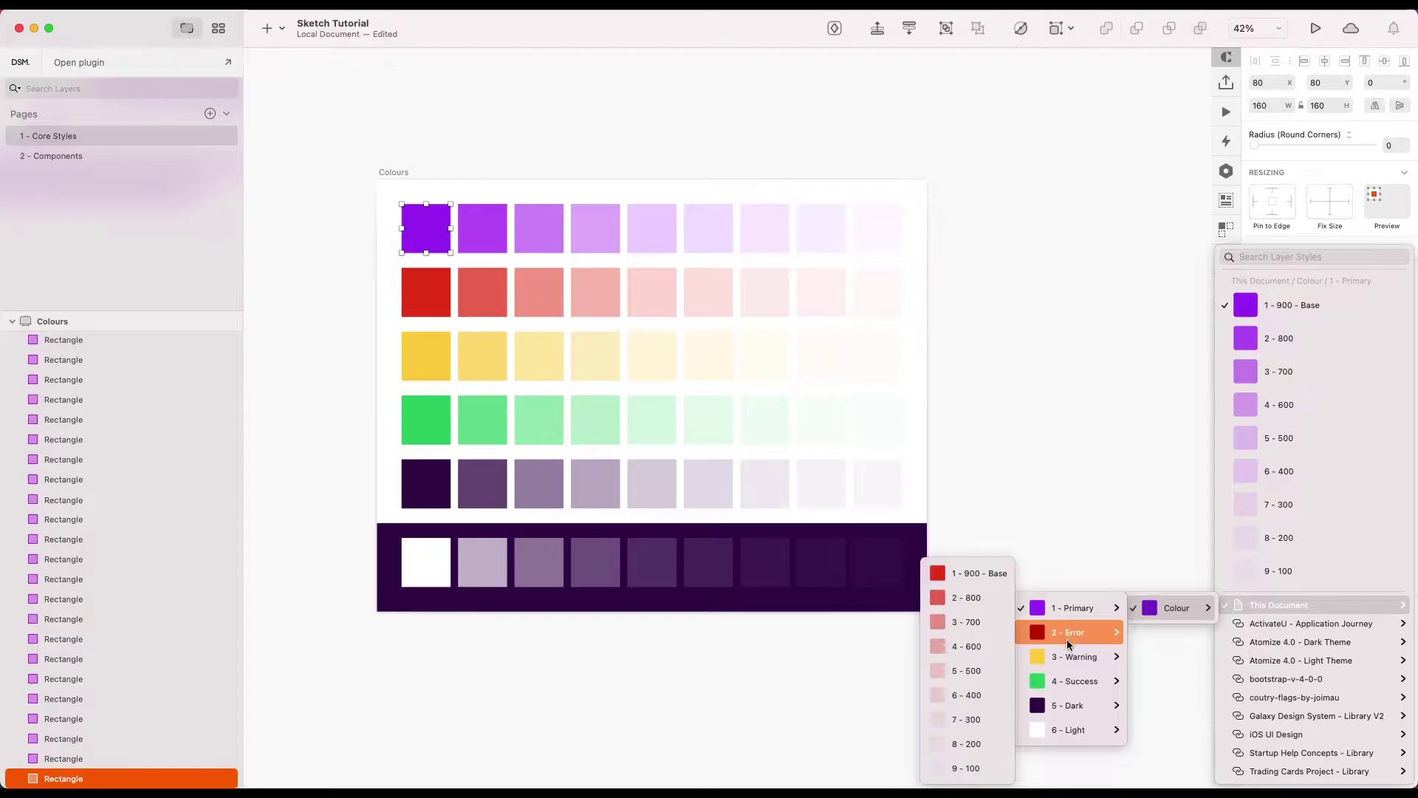
{"action": "mouse_move", "coordinate": [1066, 606]}
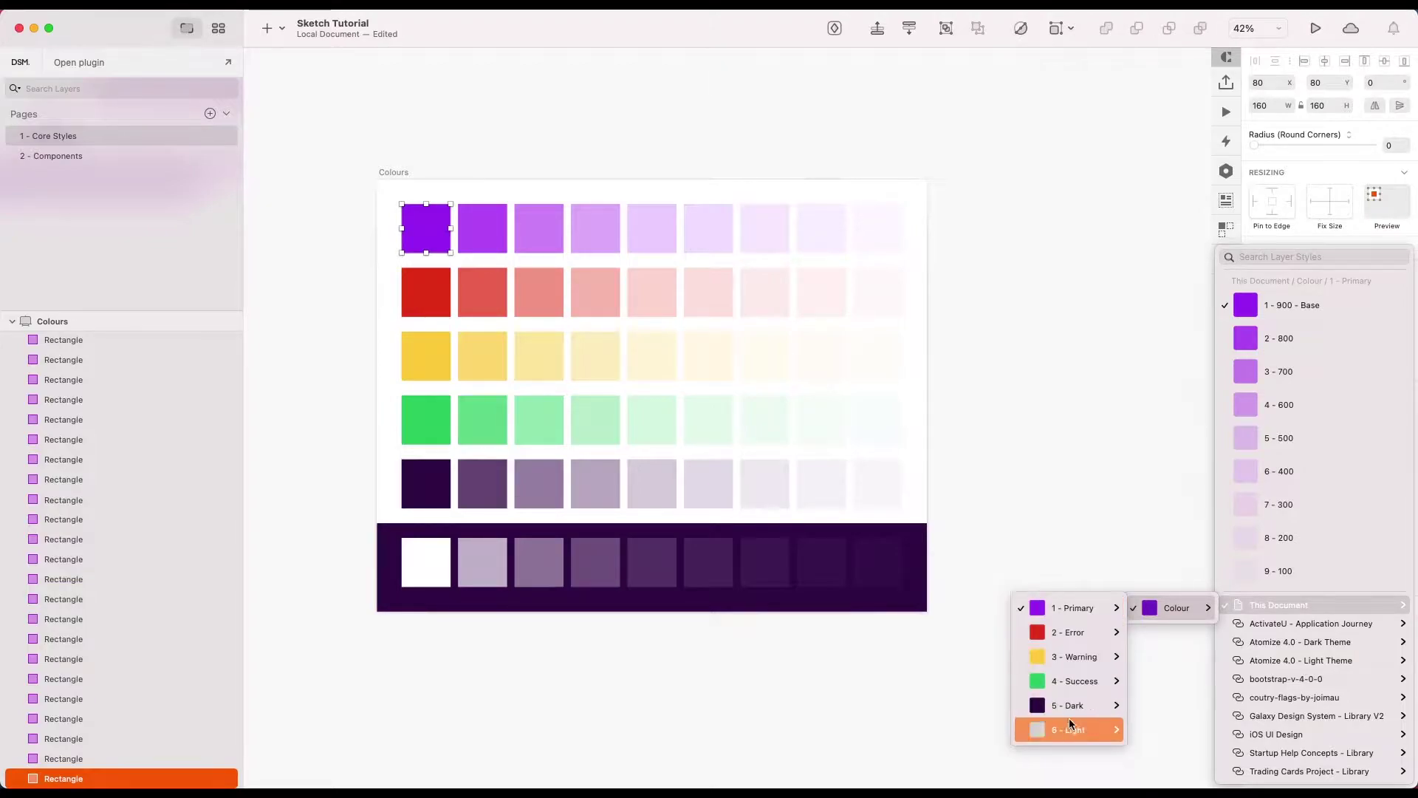
{"action": "mouse_move", "coordinate": [1072, 698]}
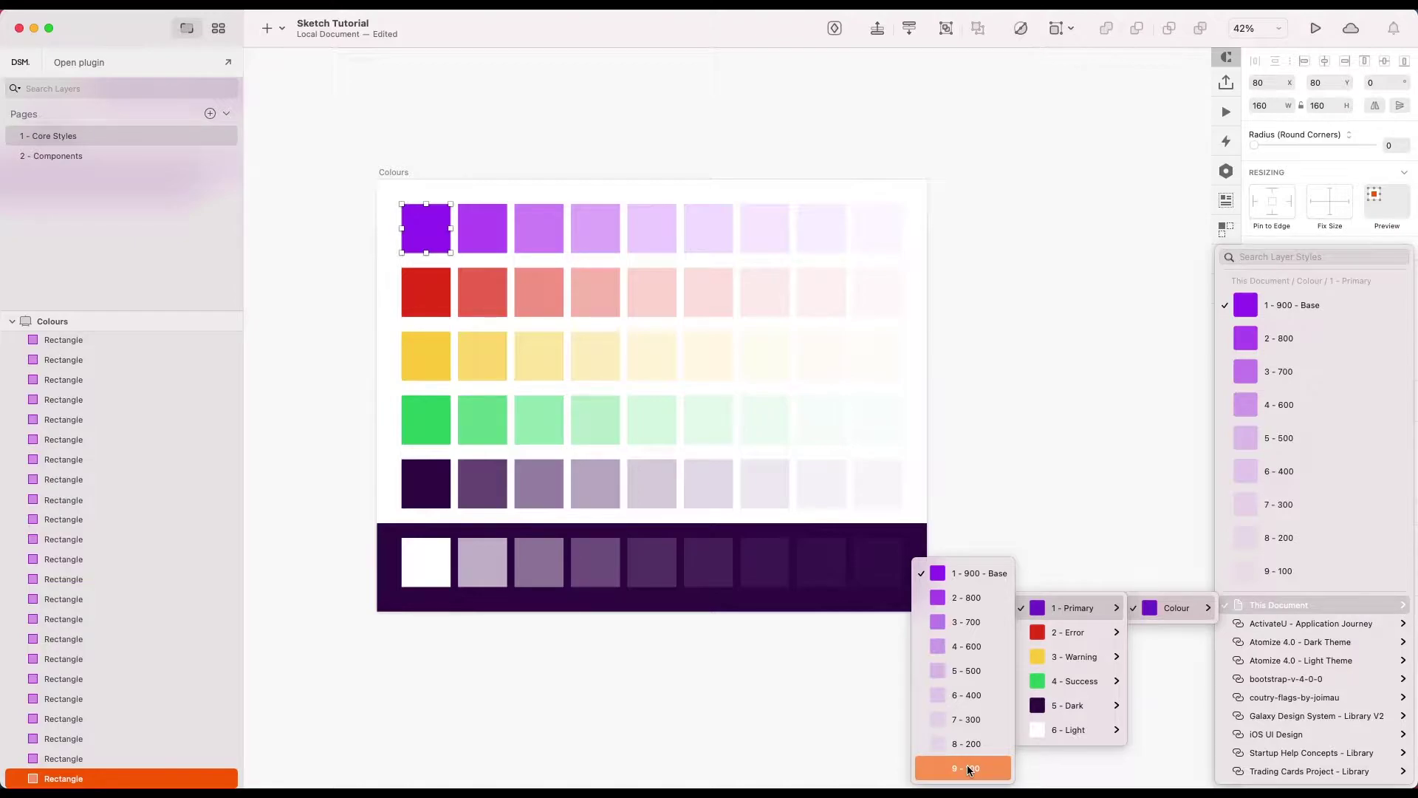
{"action": "left_click", "coordinate": [1080, 385]}
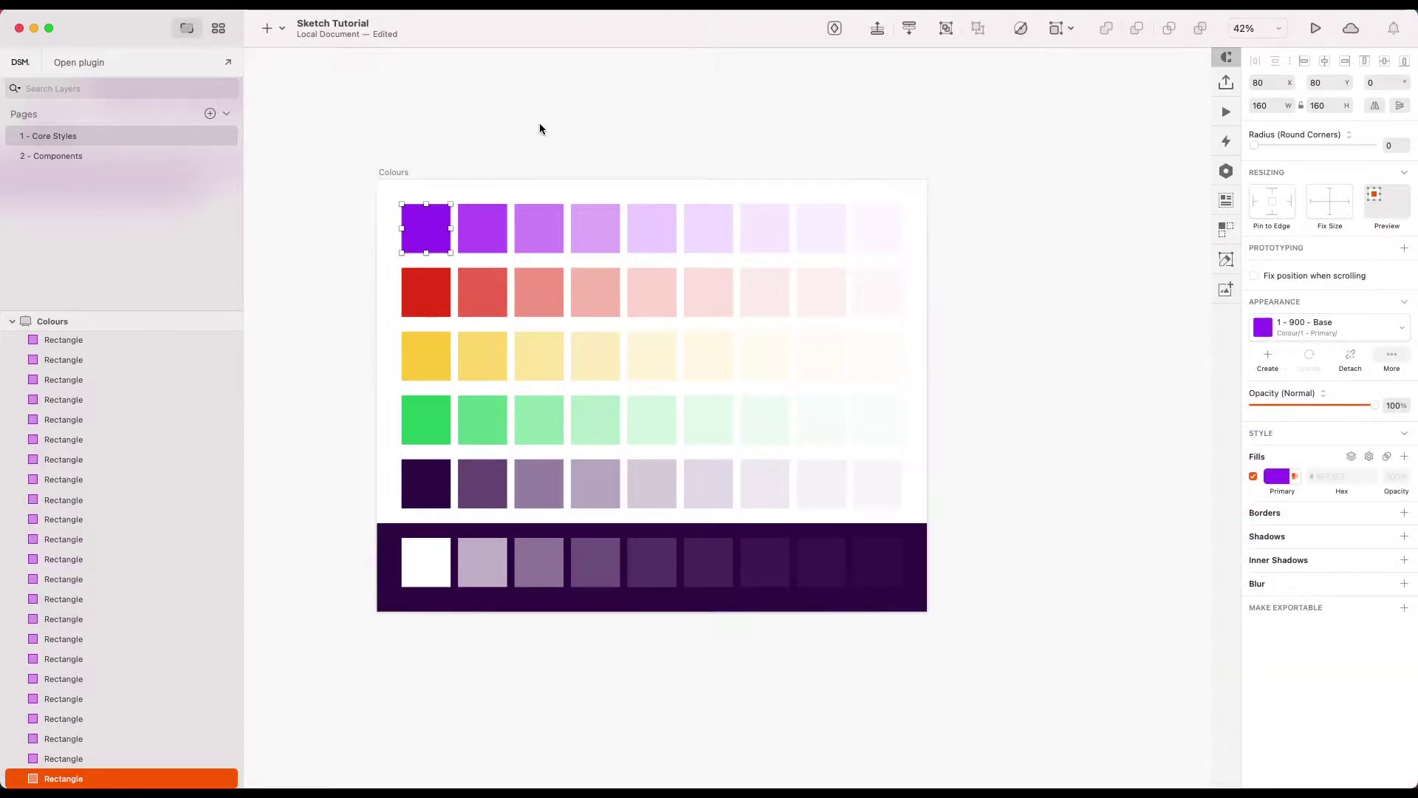
Check the swatch's fill in the colour picker's document colours list, then close the picker.
{"action": "left_click", "coordinate": [1283, 481]}
{"action": "scroll", "coordinate": [1303, 672], "scroll_direction": "down", "scroll_amount": 3}
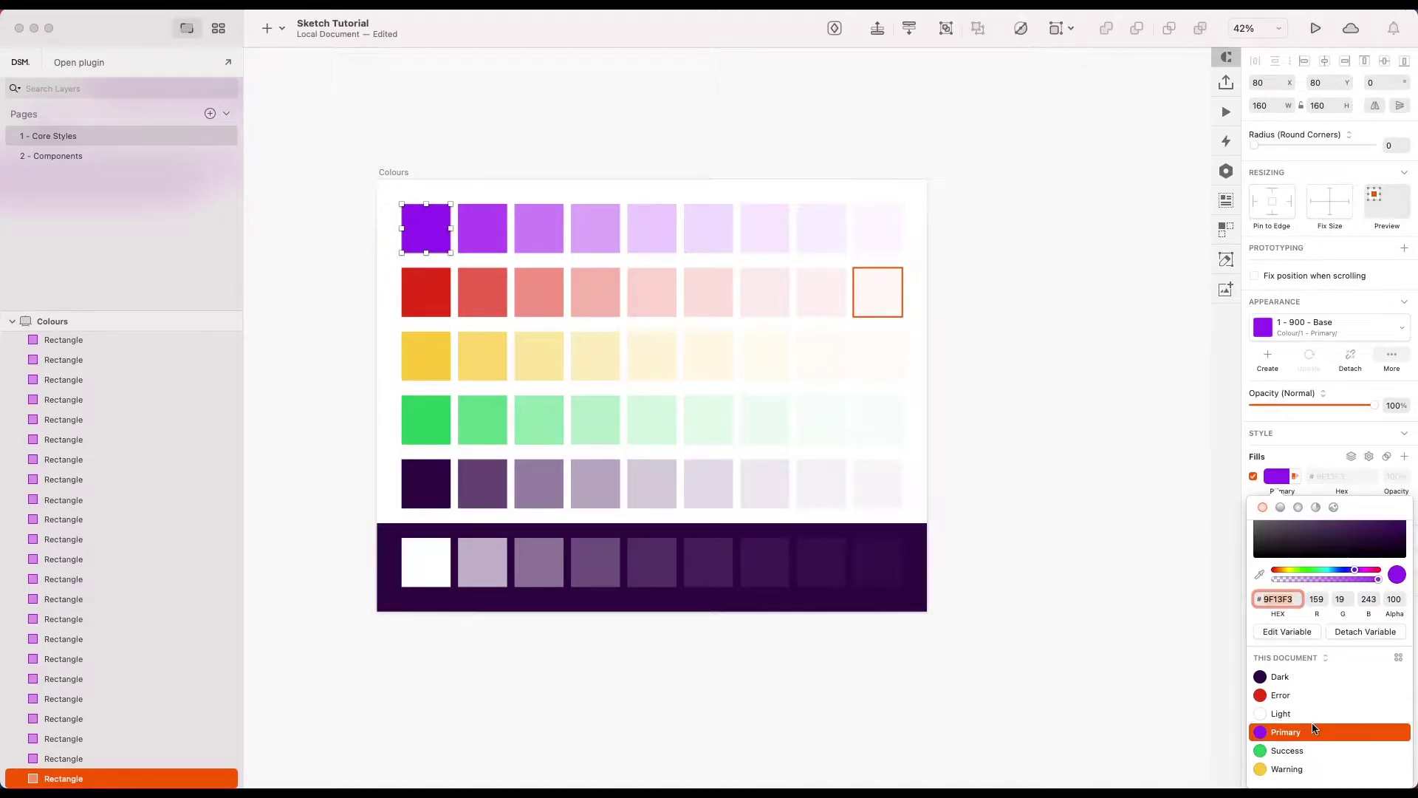
{"action": "left_click", "coordinate": [1096, 375]}
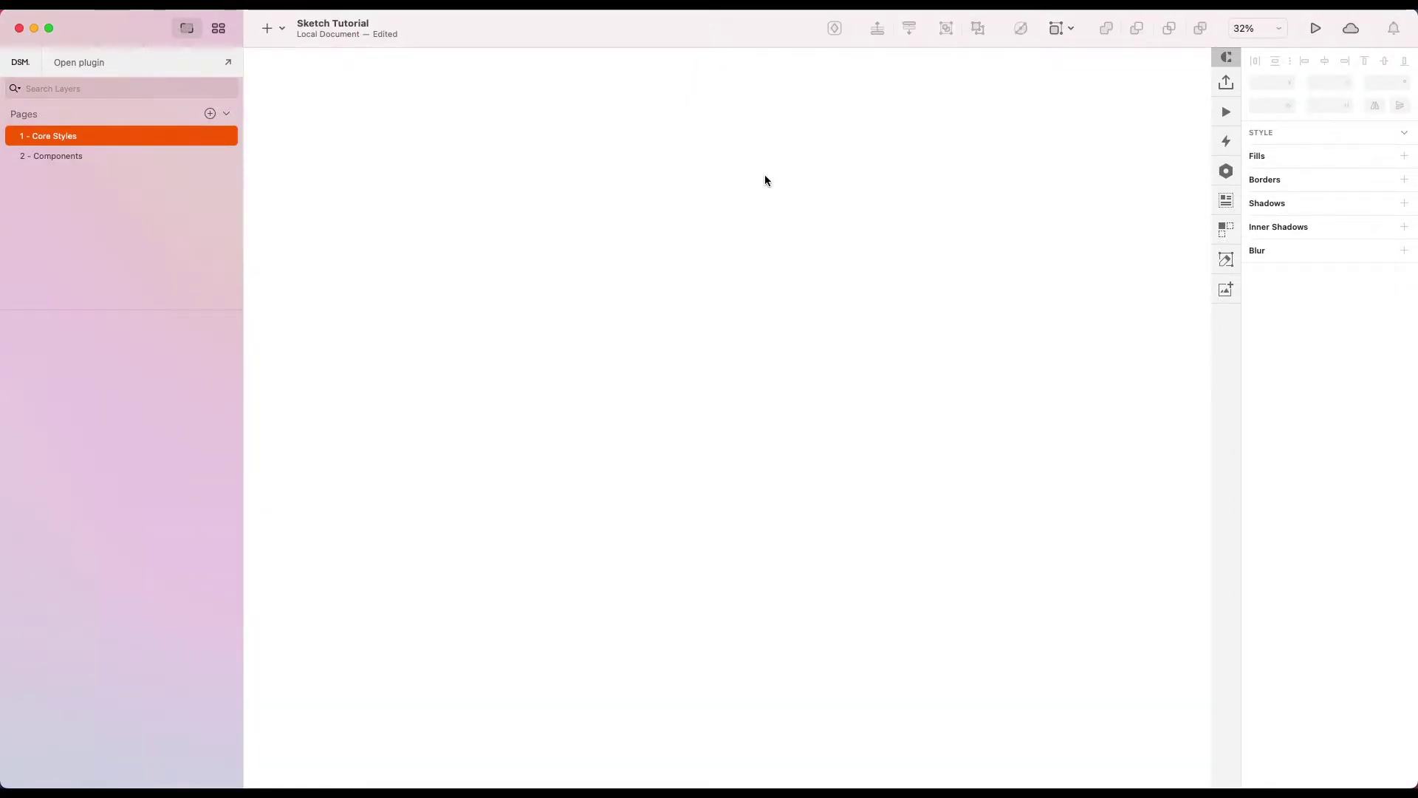
{"action": "left_click", "coordinate": [218, 30]}
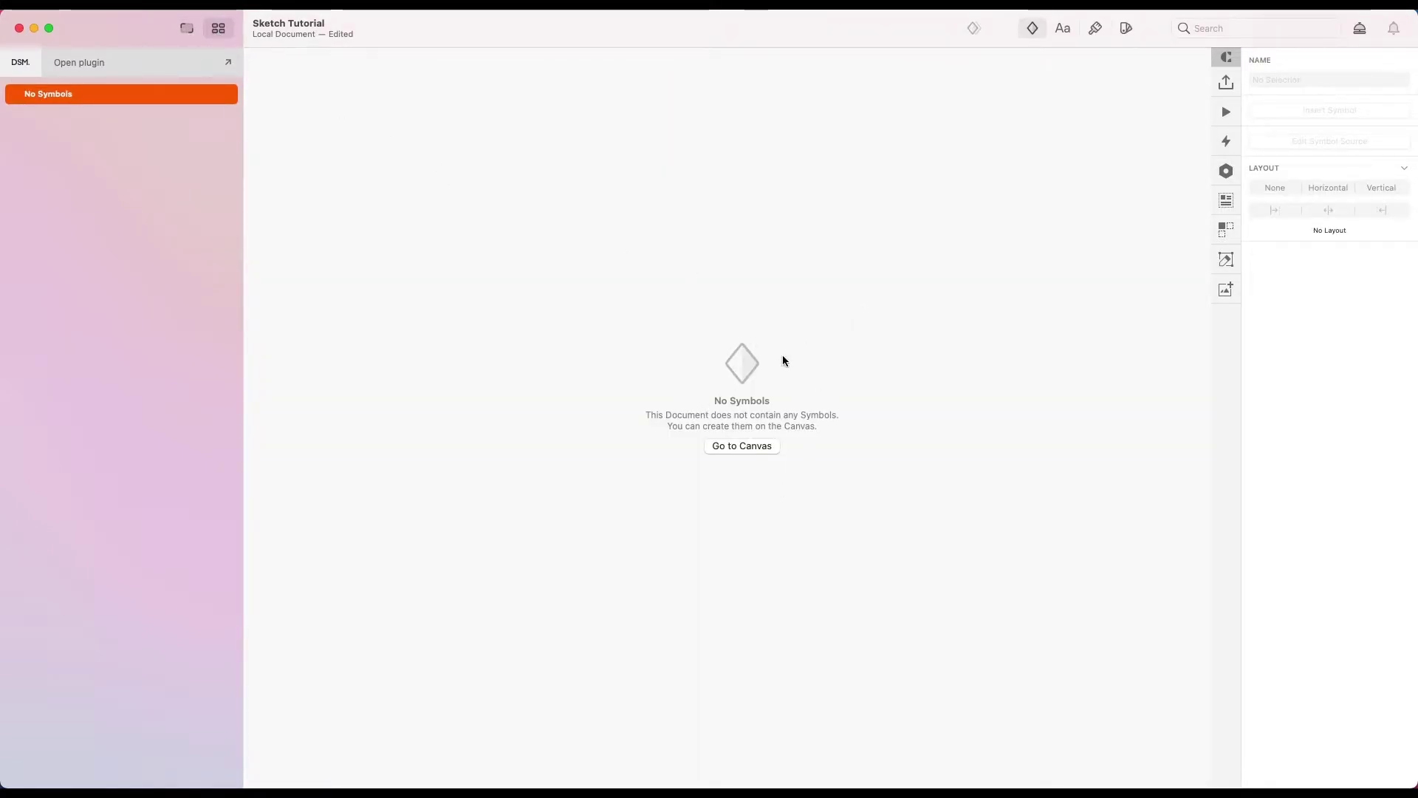
{"action": "left_click", "coordinate": [1061, 31]}
{"action": "left_click", "coordinate": [1092, 33]}
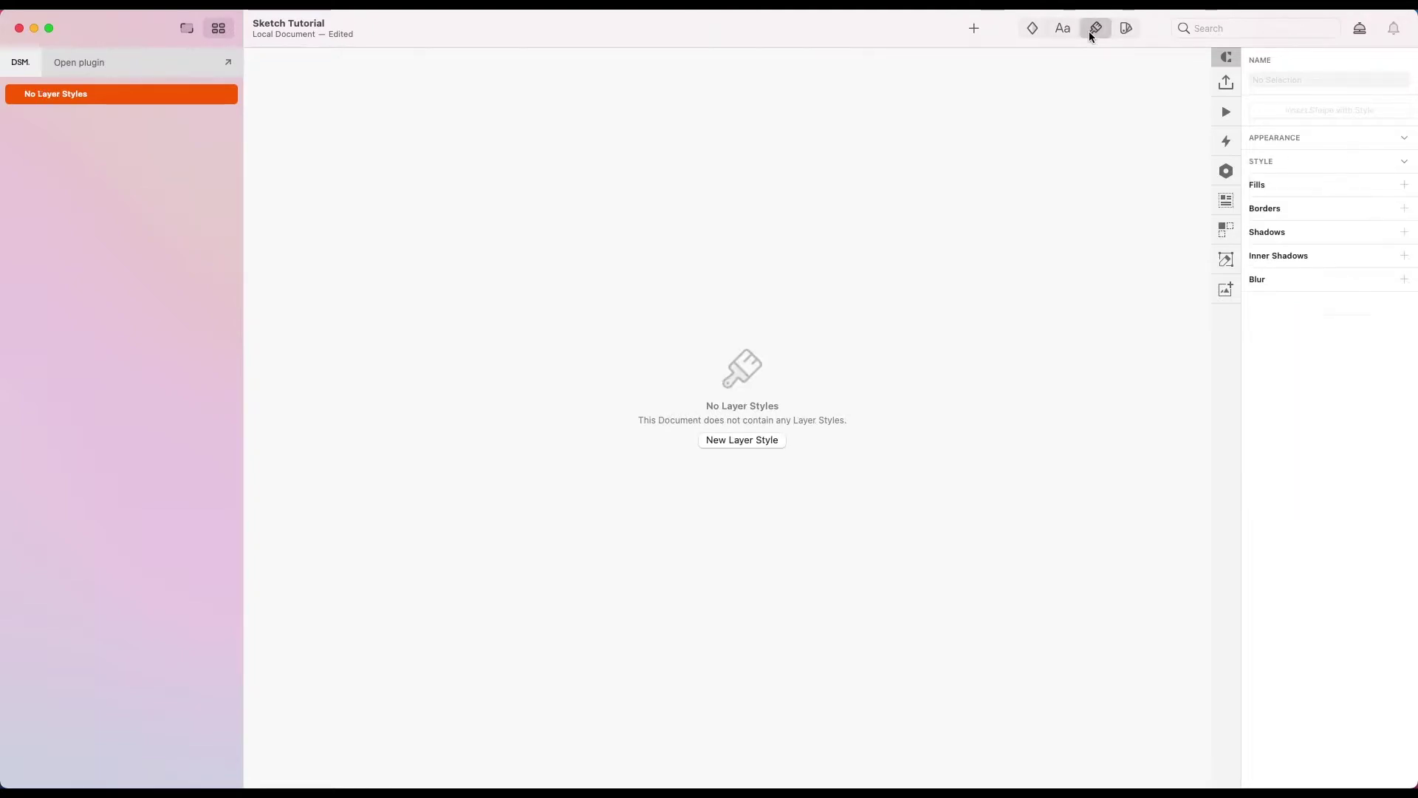
{"action": "left_click", "coordinate": [1127, 31]}
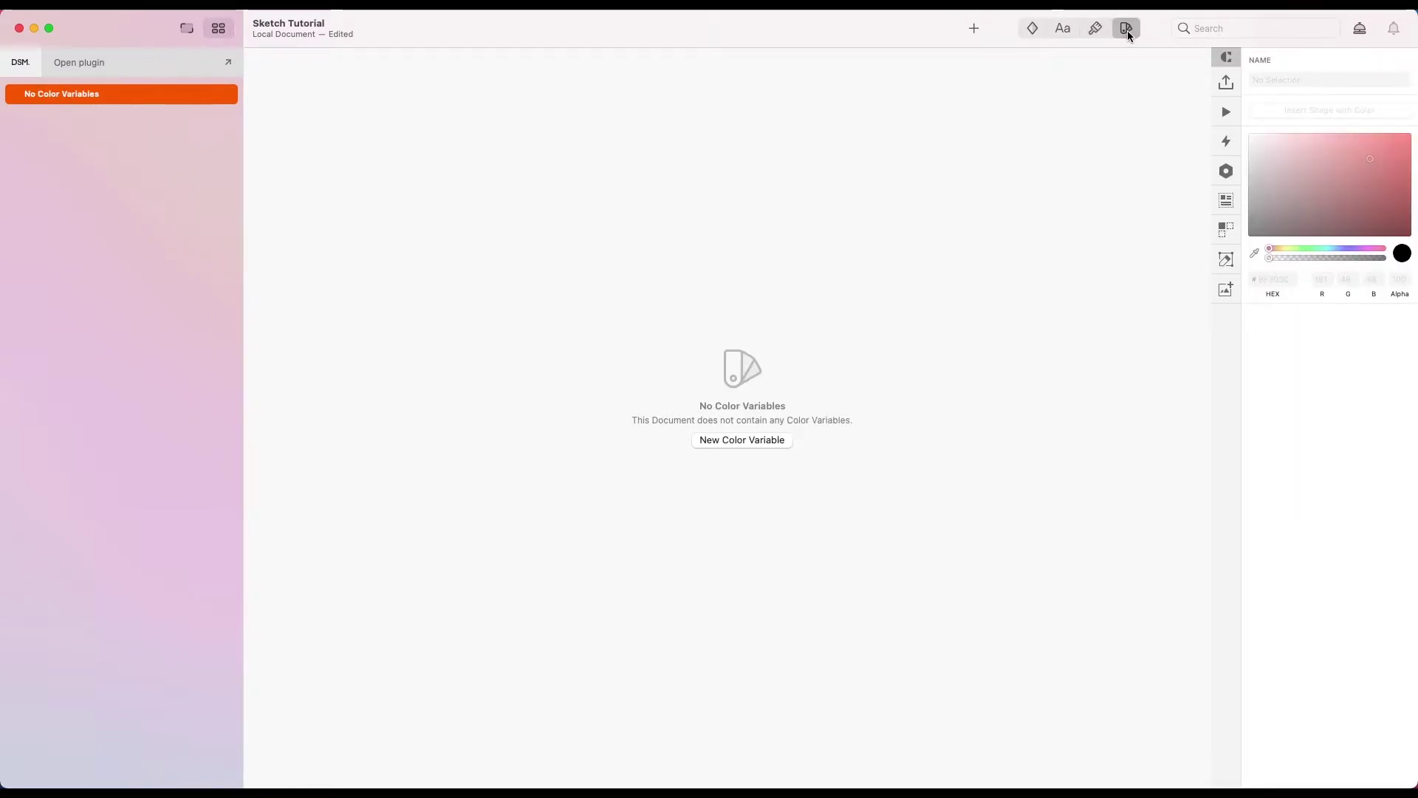
{"action": "left_click", "coordinate": [1032, 37]}
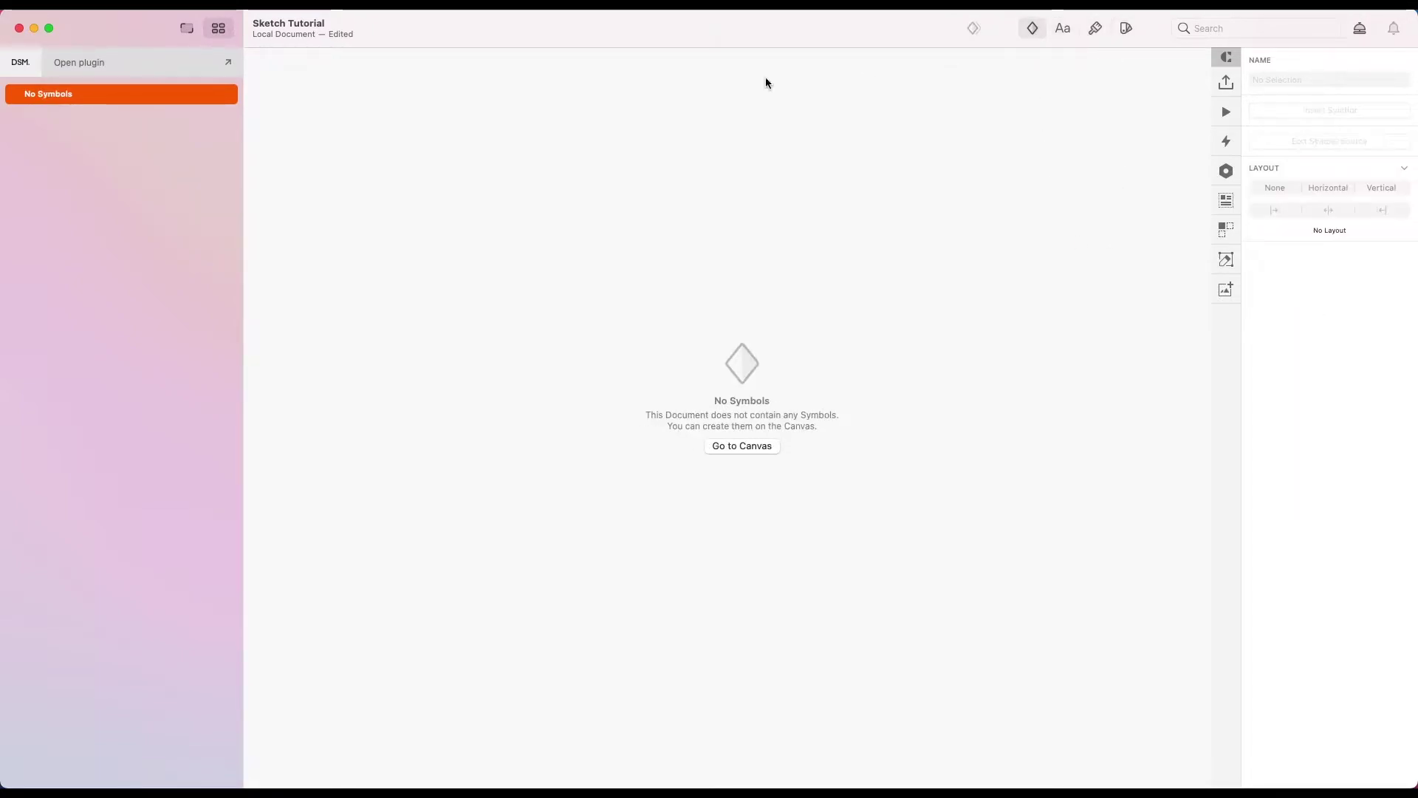
{"action": "left_click", "coordinate": [186, 28]}
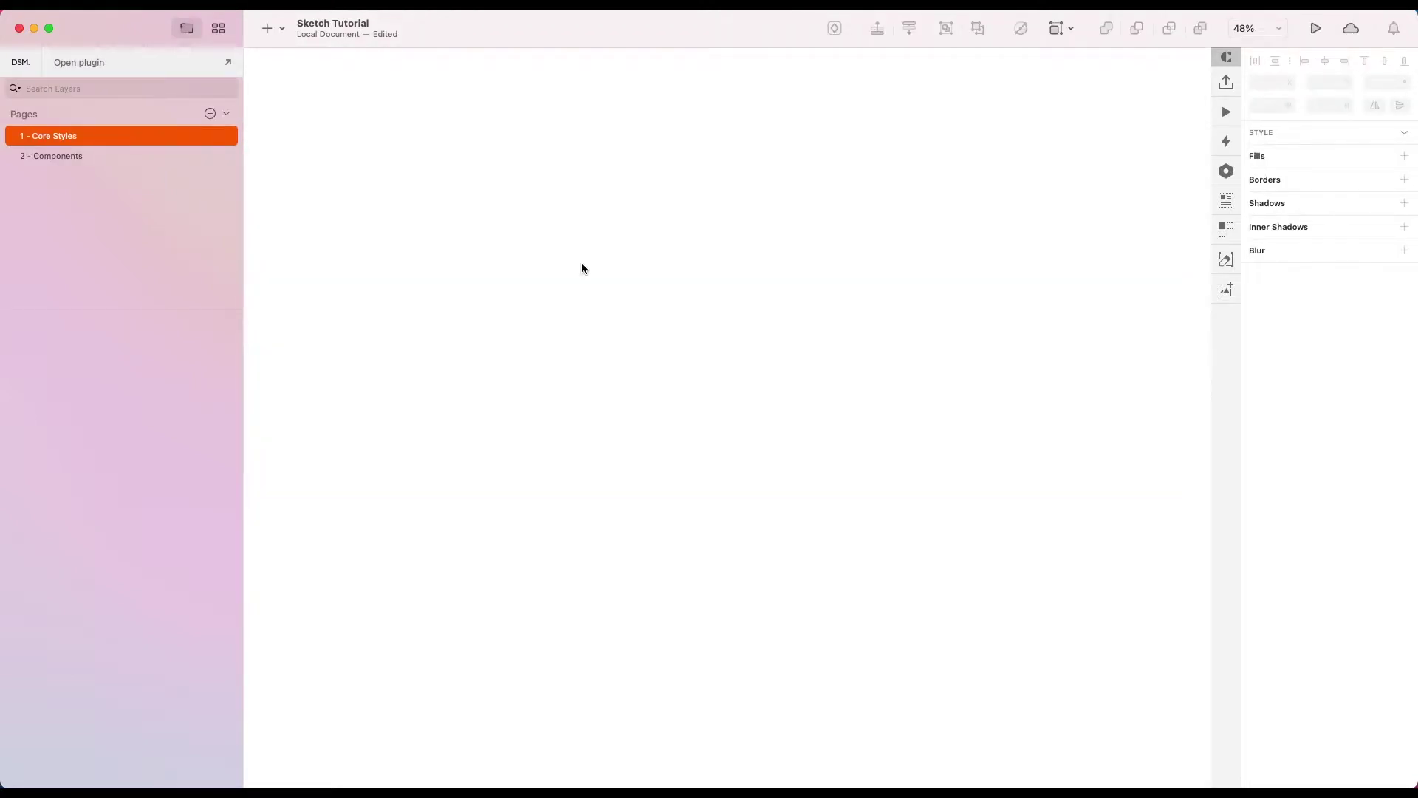
Add a Desktop HD artboard and name it Colours.
{"action": "key", "text": "a"}
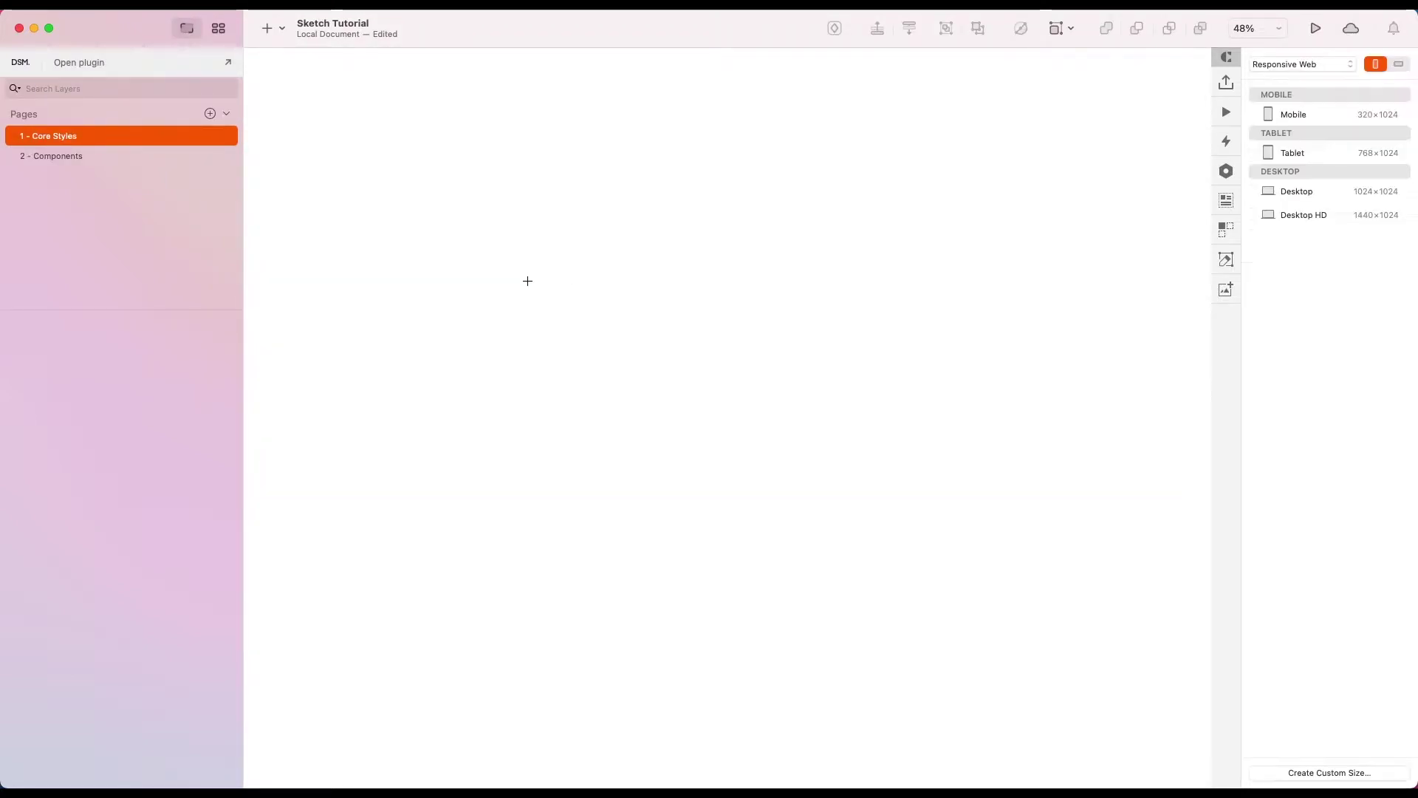
{"action": "left_click", "coordinate": [1300, 214]}
{"action": "double_click", "coordinate": [175, 320]}
{"action": "type", "text": "c"}
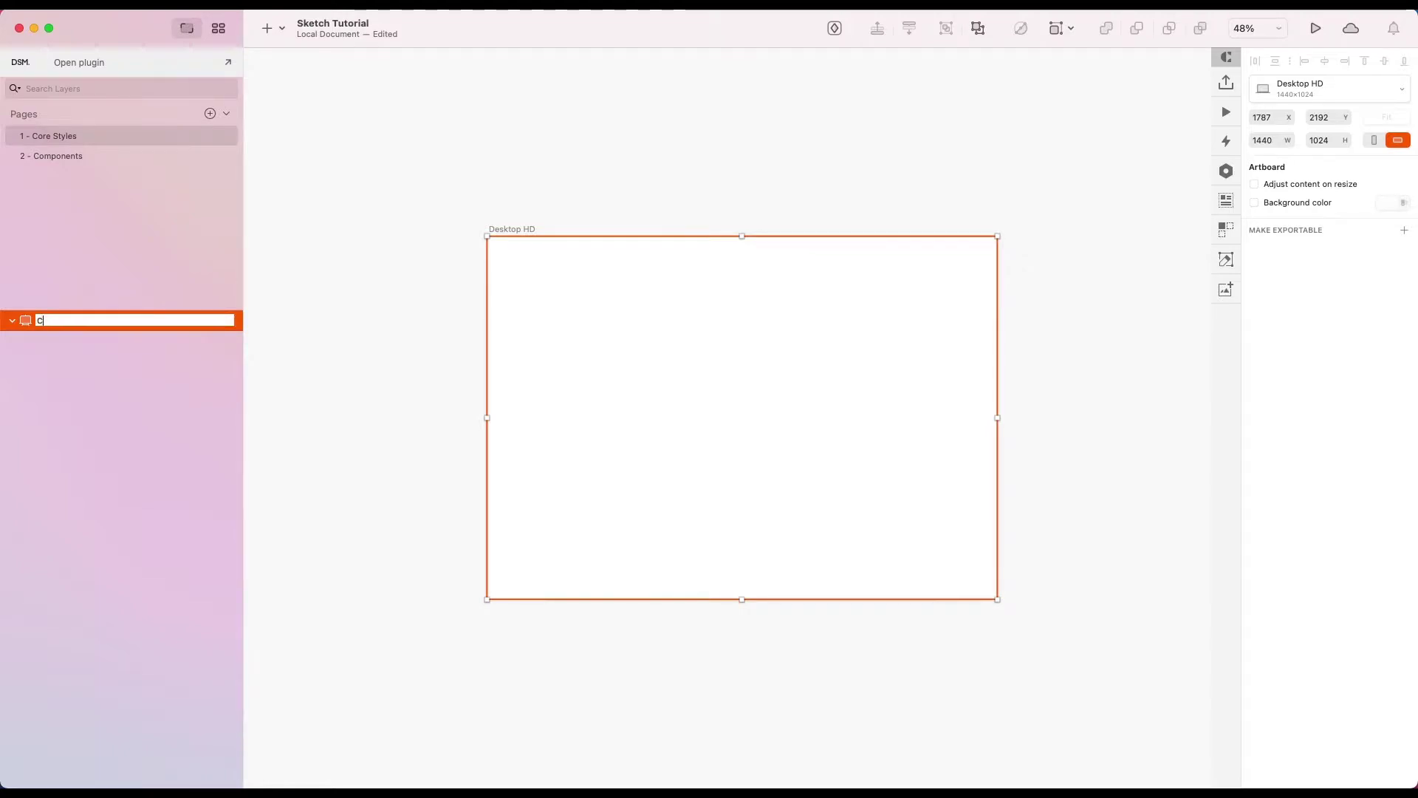
{"action": "type", "text": "olours"}
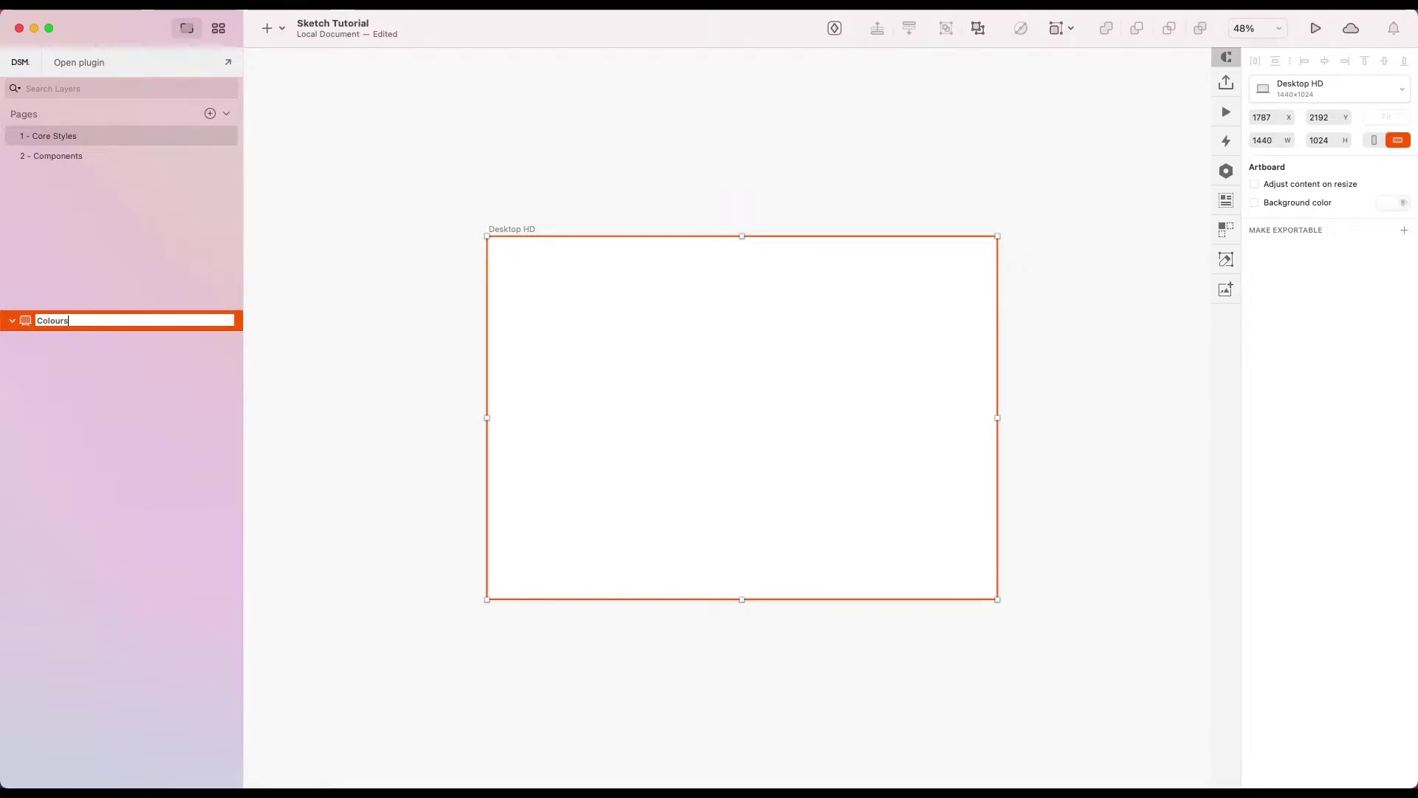
{"action": "left_click", "coordinate": [443, 261]}
Draw a rectangle inside the Colours artboard and size it to 160 × 160.
{"action": "key", "text": "r"}
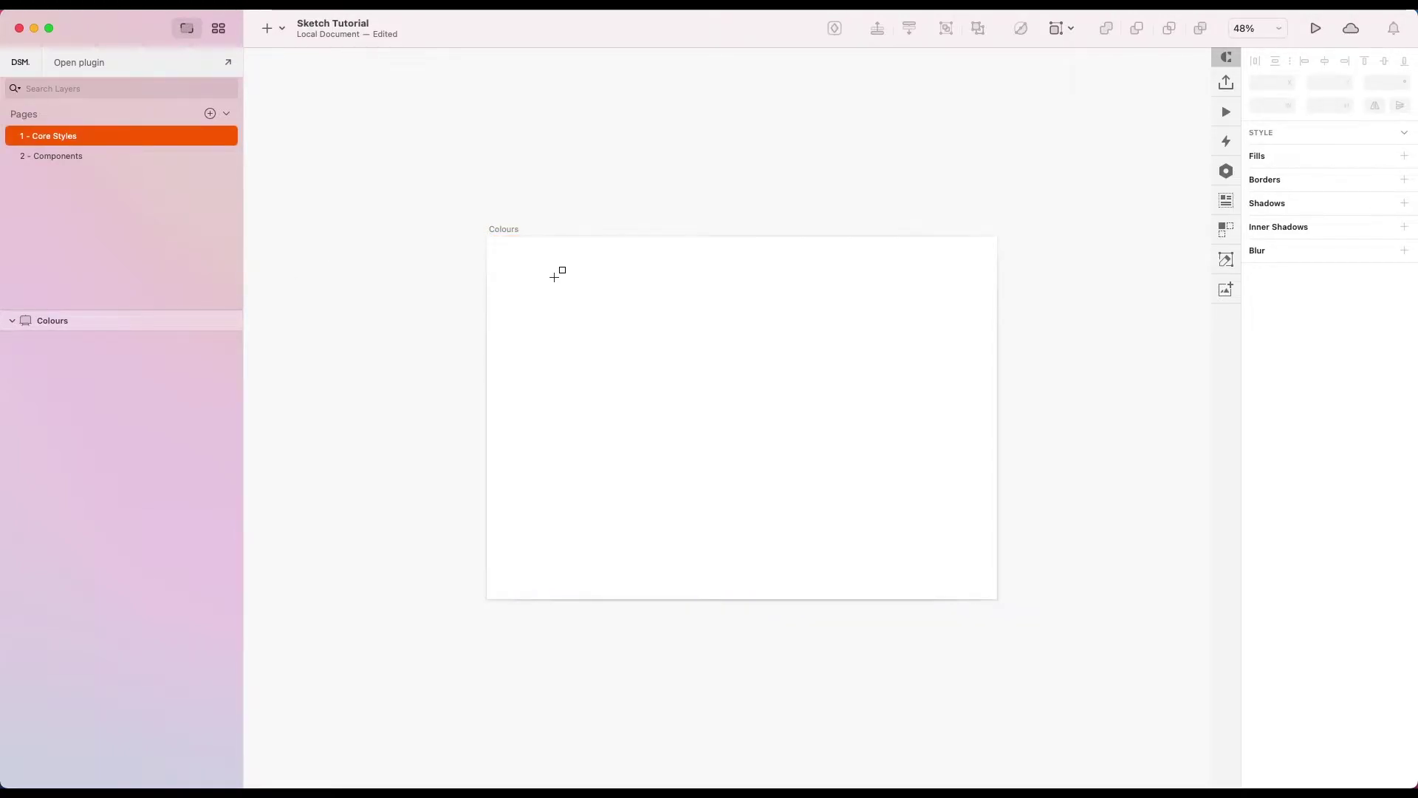
{"action": "left_click_drag", "start_coordinate": [532, 271], "coordinate": [669, 326]}
{"action": "left_click", "coordinate": [1274, 108]}
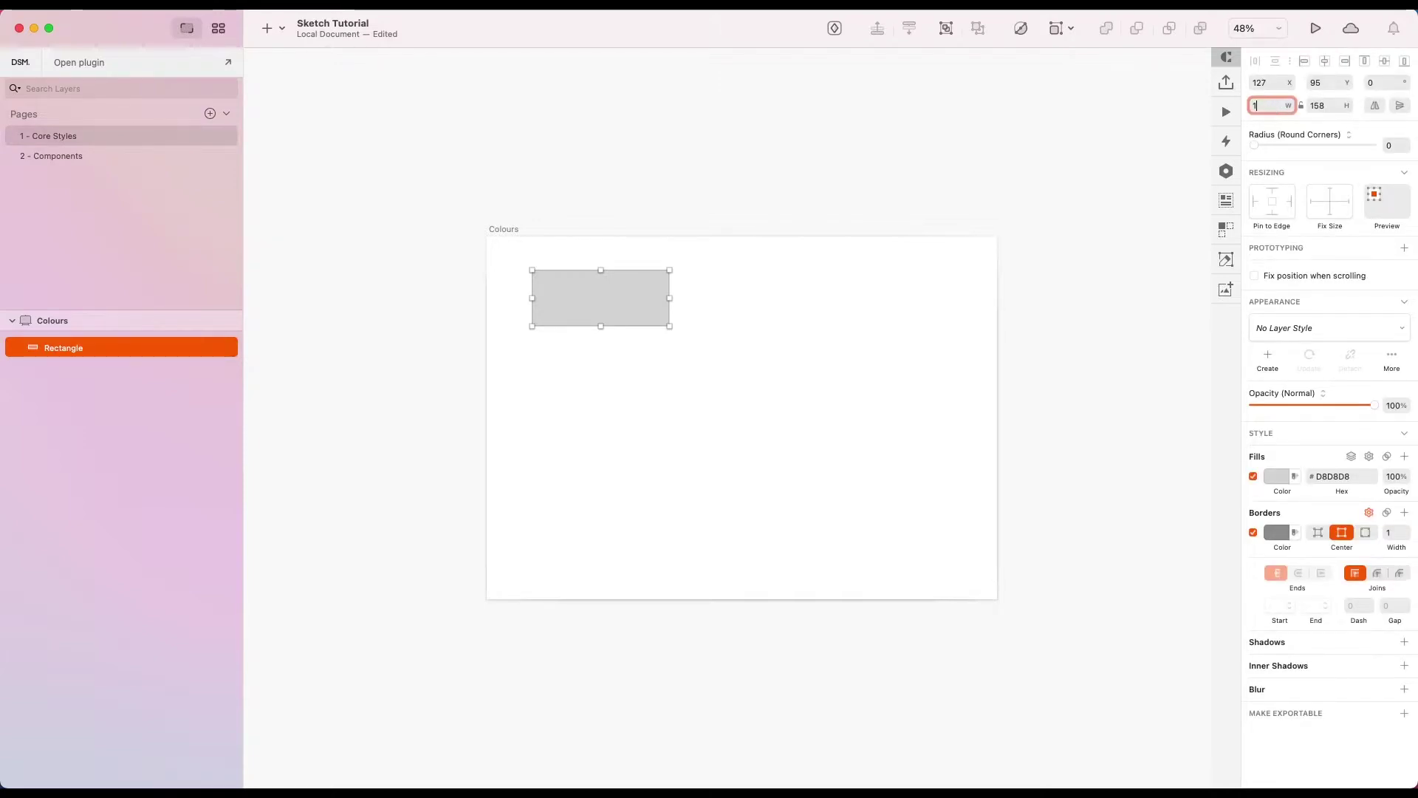
{"action": "type", "text": "160"}
{"action": "key", "text": "Tab"}
{"action": "type", "text": "260"}
{"action": "key", "text": "Return"}
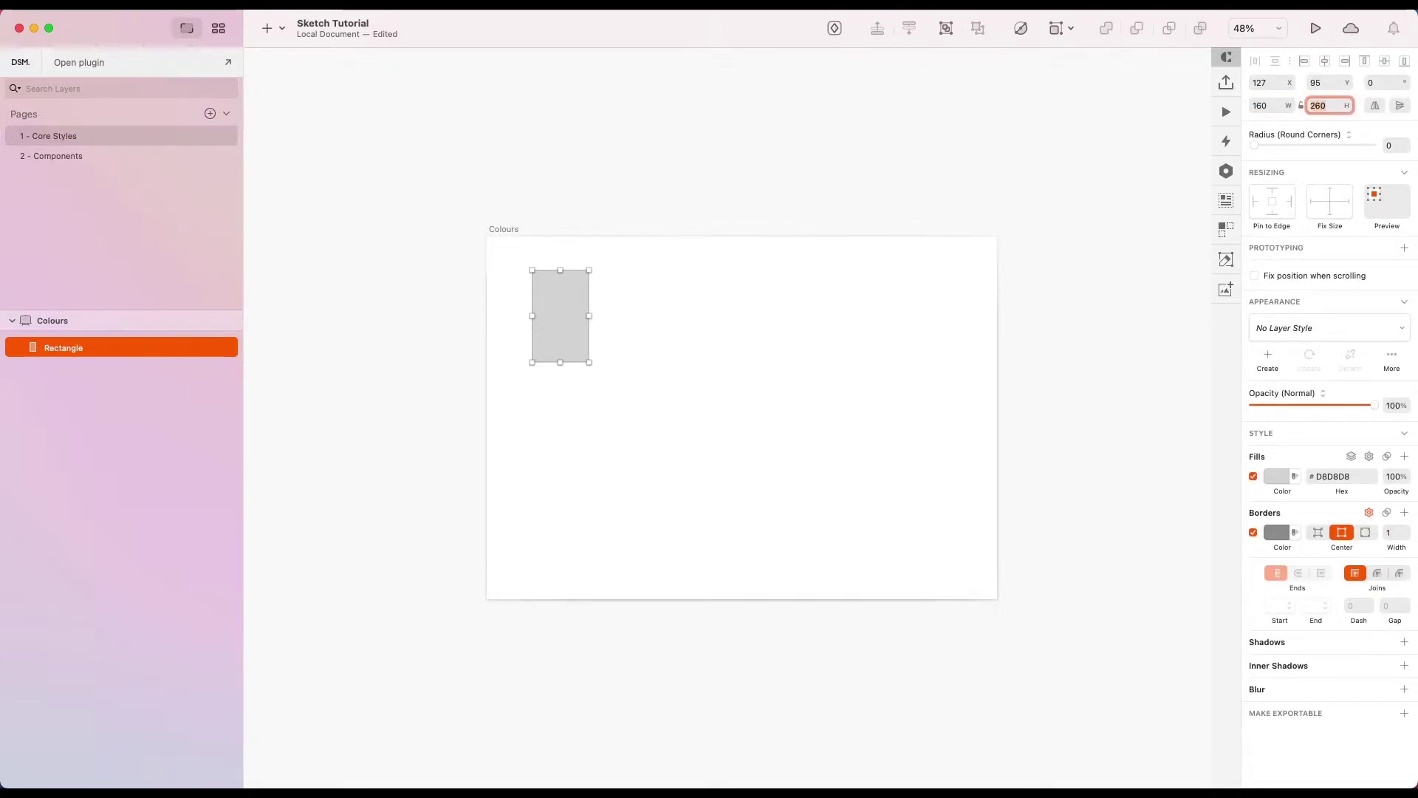
{"action": "type", "text": "160"}
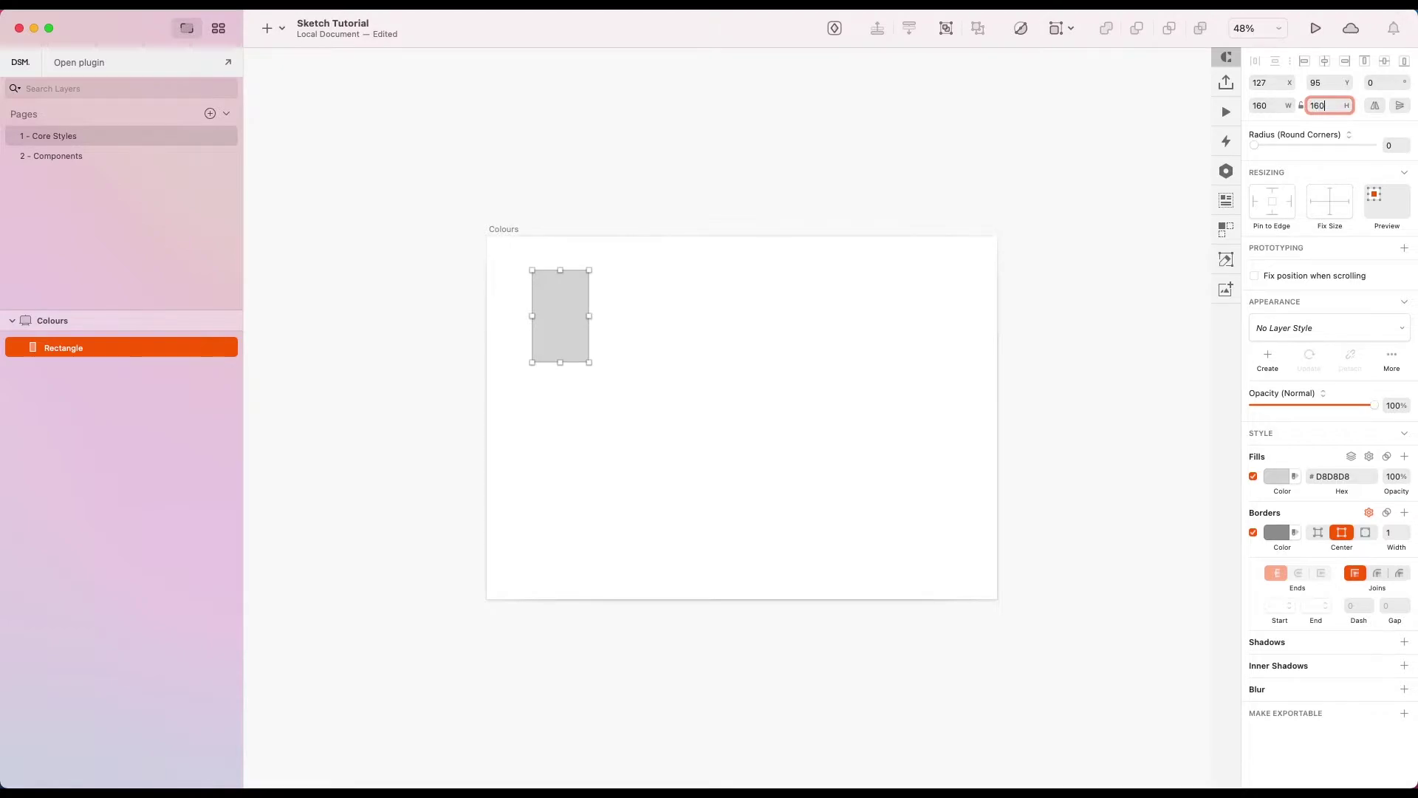
{"action": "key", "text": "Return"}
Position the square at X 80, Y 80 and remove its border.
{"action": "left_click", "coordinate": [1274, 80]}
{"action": "type", "text": "8"}
{"action": "key", "text": "Tab"}
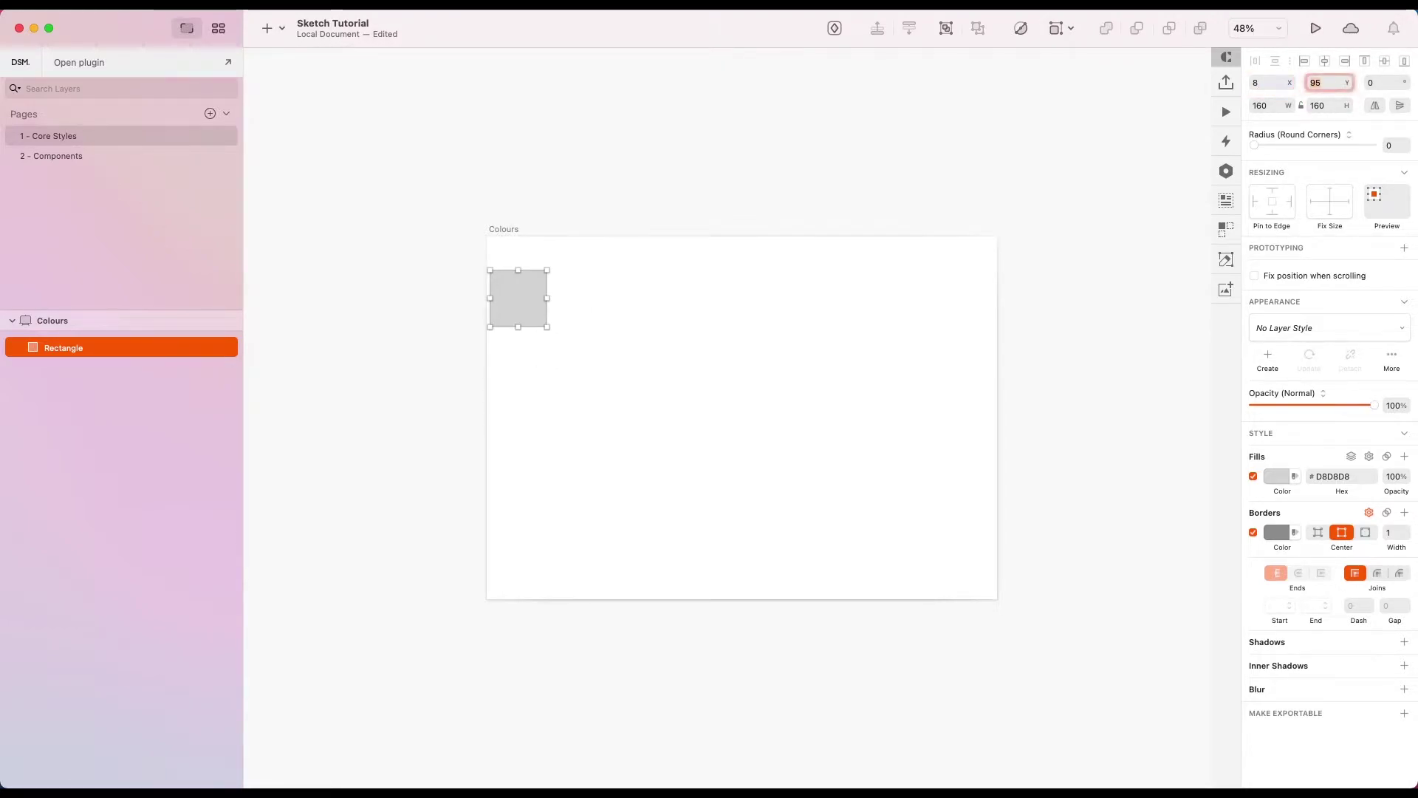
{"action": "key", "text": "shift+Tab"}
{"action": "type", "text": "80"}
{"action": "key", "text": "Tab"}
{"action": "type", "text": "80"}
{"action": "key", "text": "Return"}
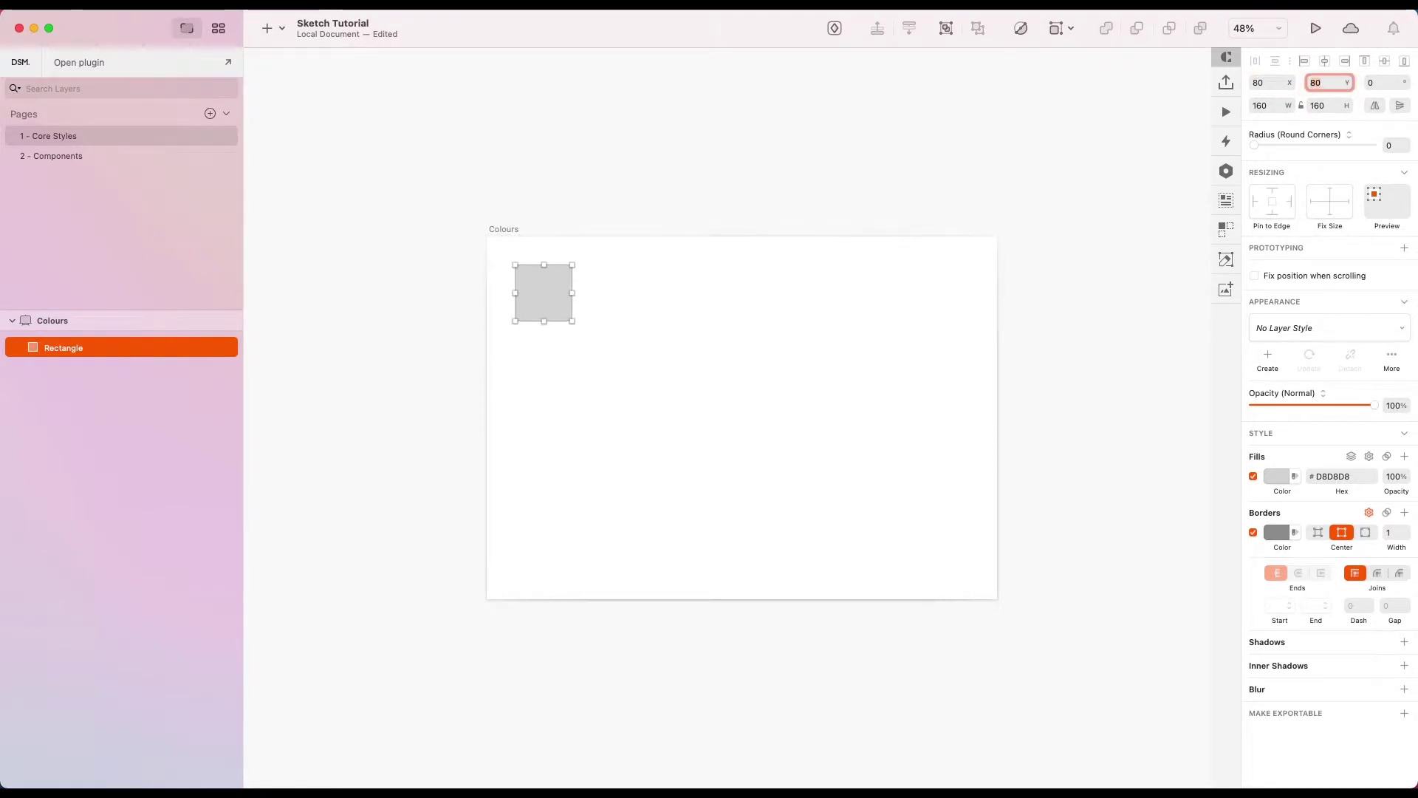
{"action": "left_click", "coordinate": [679, 289]}
{"action": "left_click", "coordinate": [554, 303]}
{"action": "left_click", "coordinate": [1345, 511]}
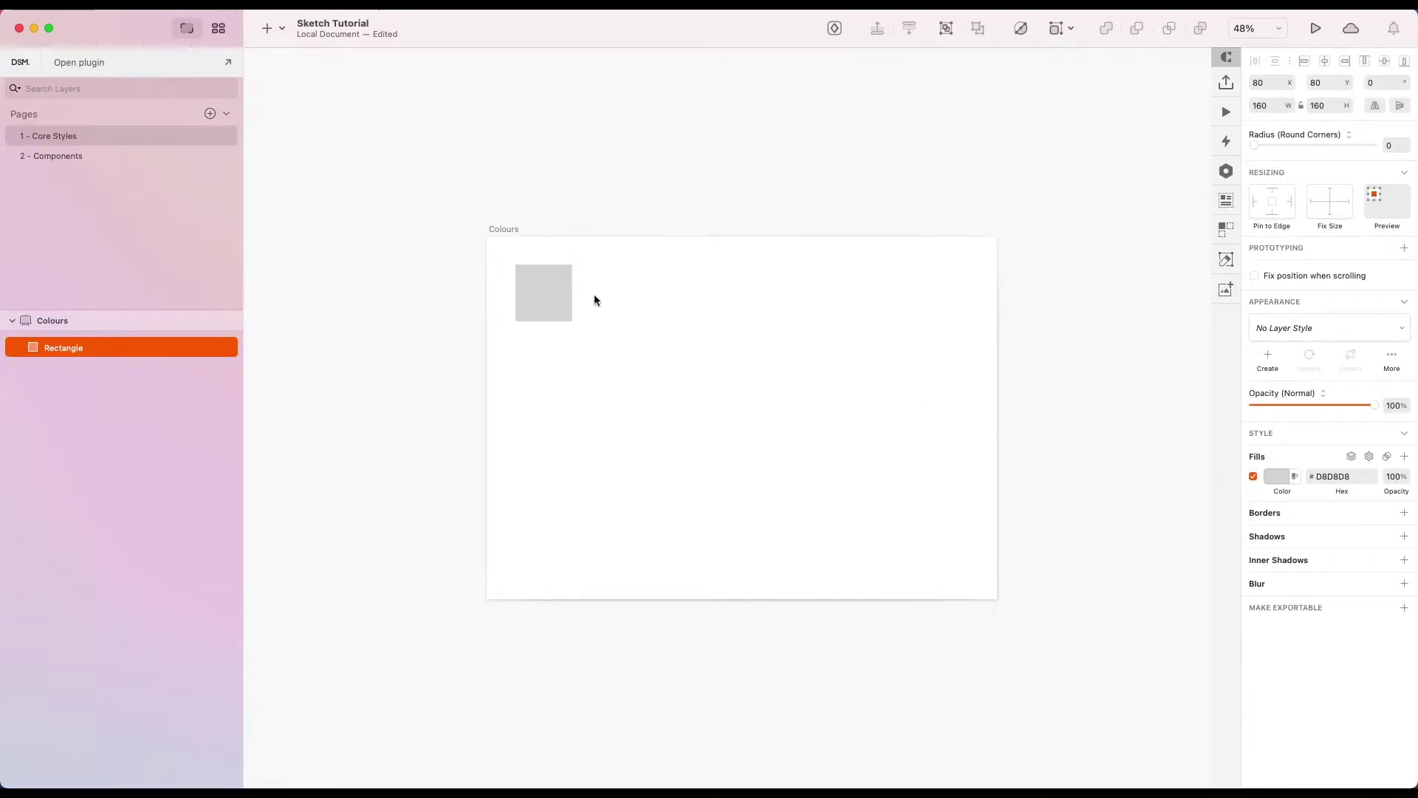
Set the Colours artboard height to 2048.
{"action": "left_click", "coordinate": [511, 231]}
{"action": "double_click", "coordinate": [1330, 140]}
{"action": "type", "text": "2048"}
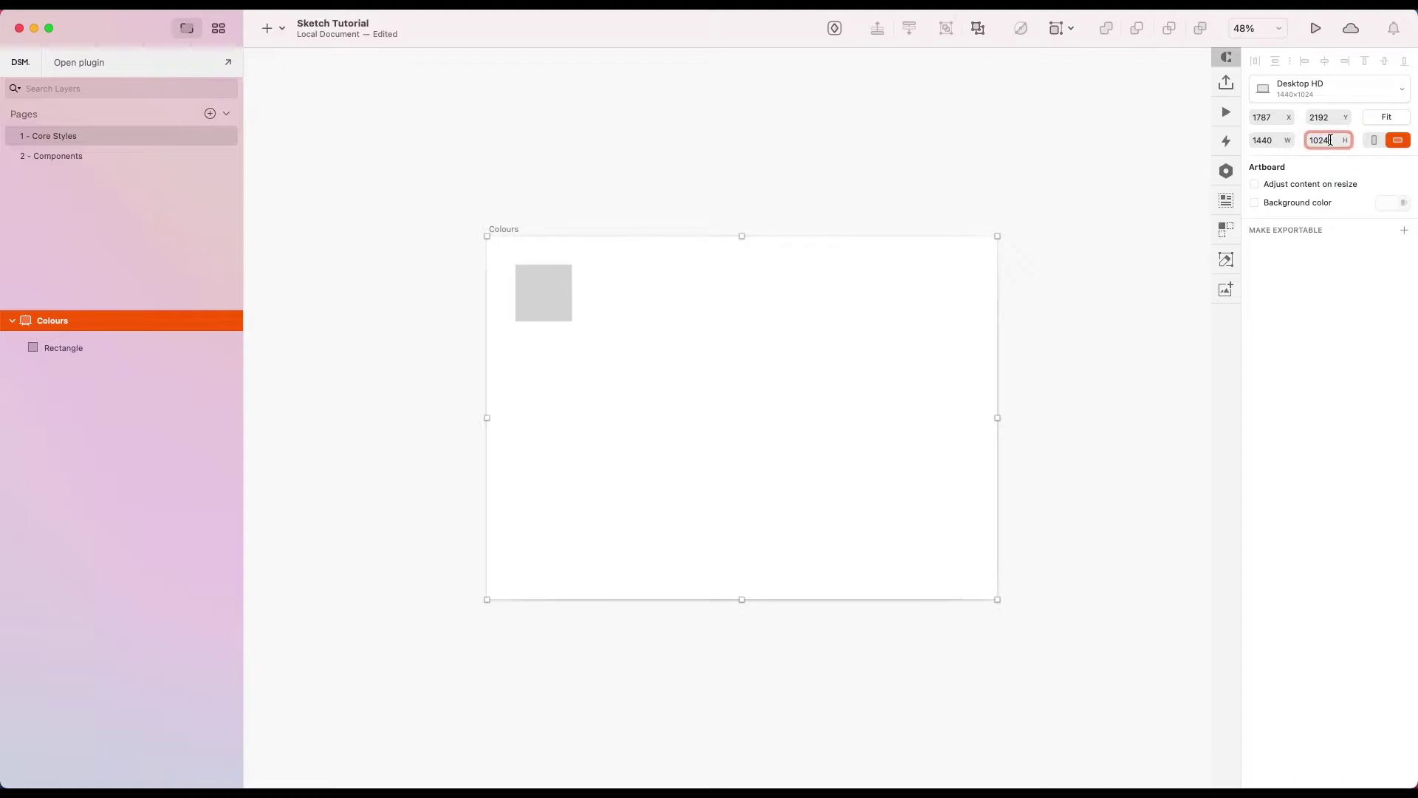
{"action": "key", "text": "Return"}
Duplicate the grey square into a vertical column of six squares down the artboard's left side.
{"action": "scroll", "coordinate": [650, 311], "scroll_direction": "down", "scroll_amount": 2}
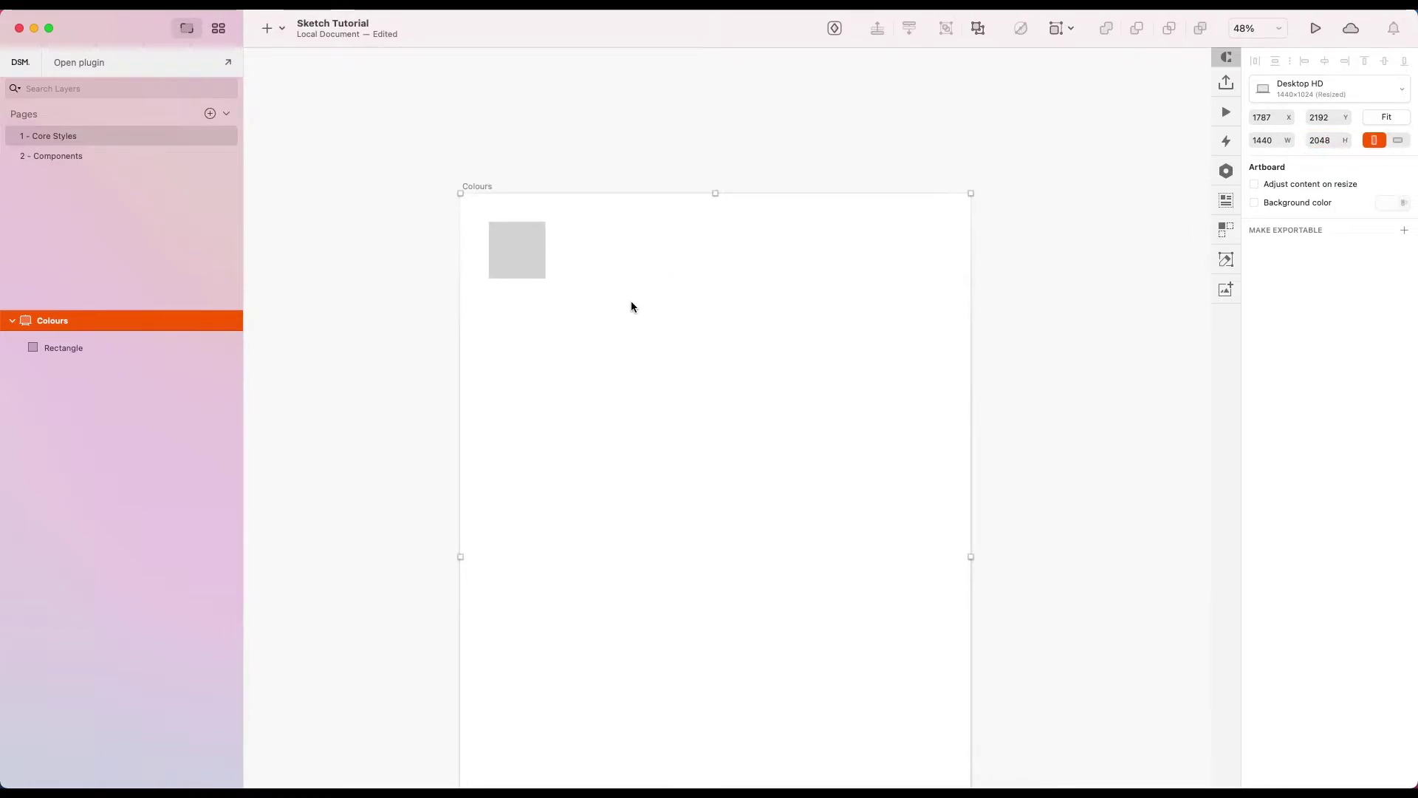
{"action": "left_click", "coordinate": [395, 242]}
{"action": "left_click", "coordinate": [517, 238]}
{"action": "left_click_drag", "start_coordinate": [517, 238], "coordinate": [520, 311]}
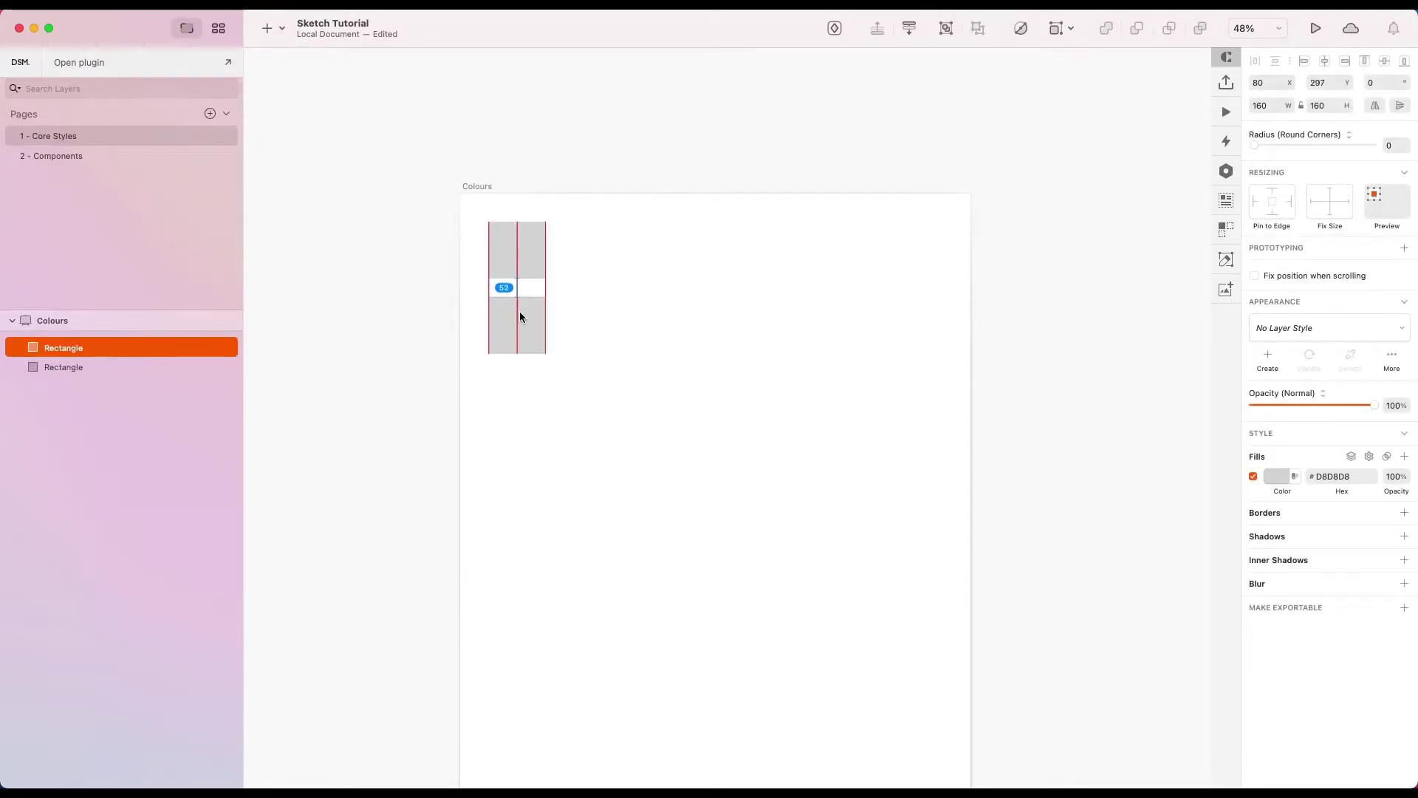
{"action": "key", "text": "super+d"}
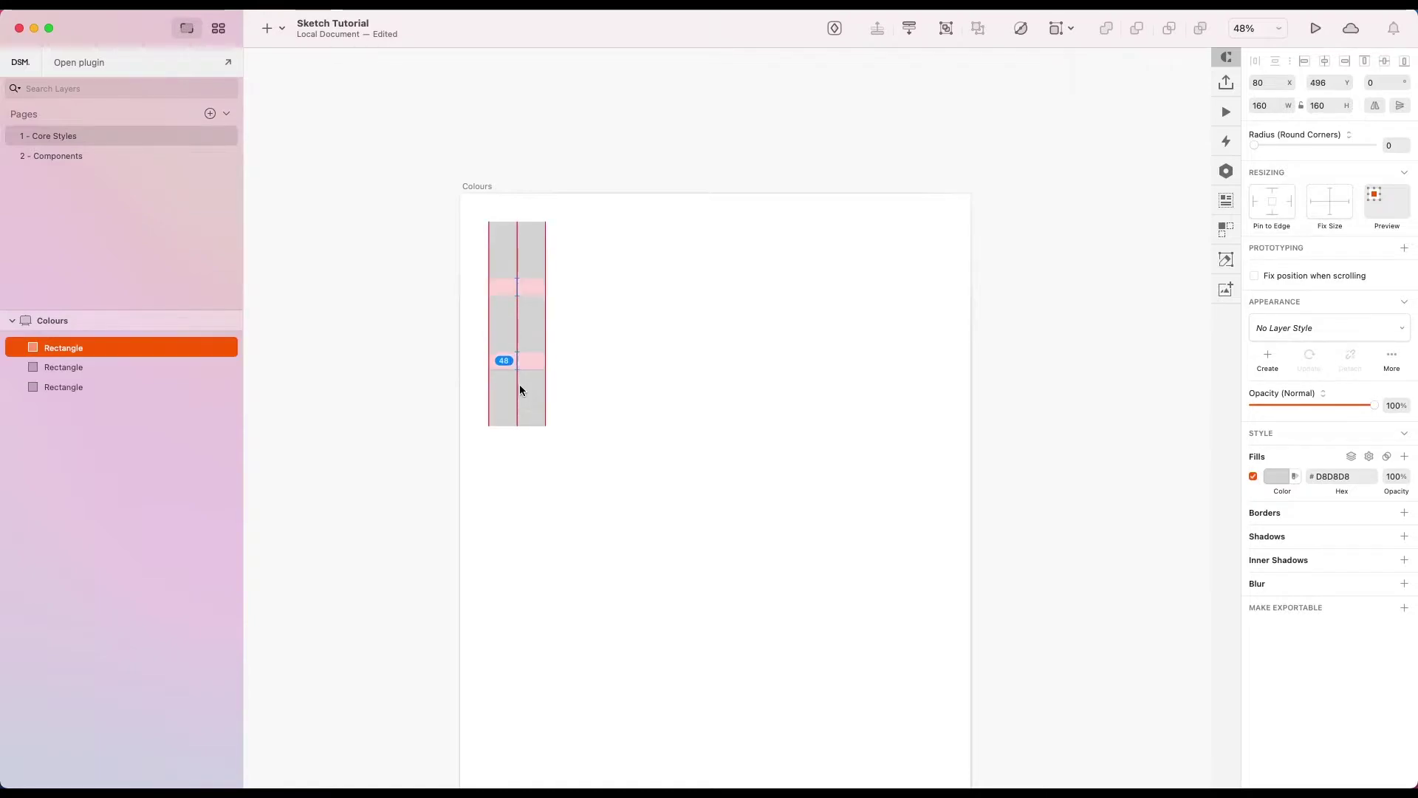
{"action": "mouse_move", "coordinate": [523, 394]}
{"action": "left_mouse_down"}
{"action": "mouse_move", "coordinate": [527, 468]}
{"action": "mouse_move", "coordinate": [529, 400]}
{"action": "left_mouse_up"}
{"action": "key", "text": "super+d"}
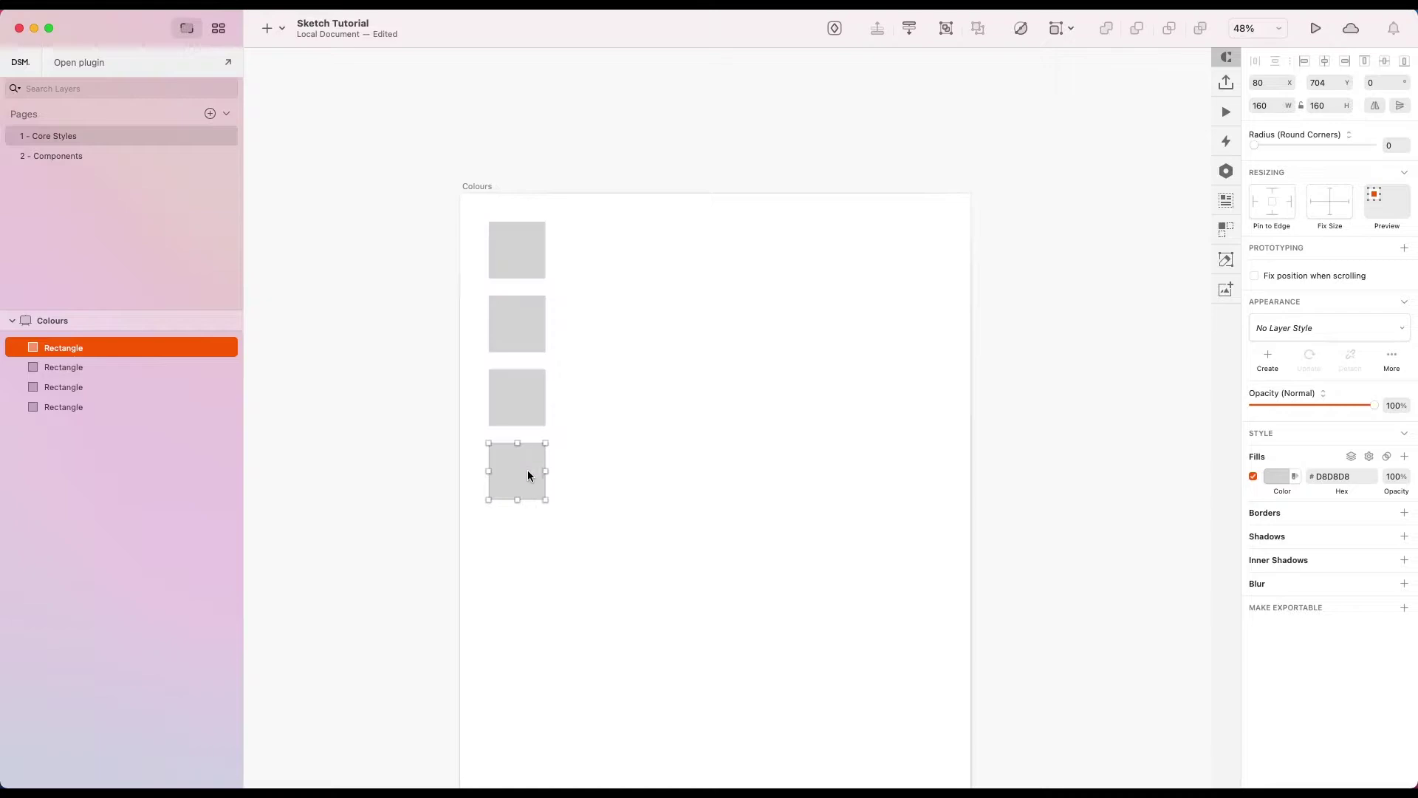
{"action": "key", "text": "super+d"}
{"action": "left_click_drag", "start_coordinate": [526, 545], "coordinate": [526, 618]}
{"action": "left_click", "coordinate": [638, 428]}
{"action": "scroll", "coordinate": [490, 238], "scroll_direction": "down", "scroll_amount": 3}
{"action": "scroll", "coordinate": [490, 238], "scroll_direction": "right", "scroll_amount": 4}
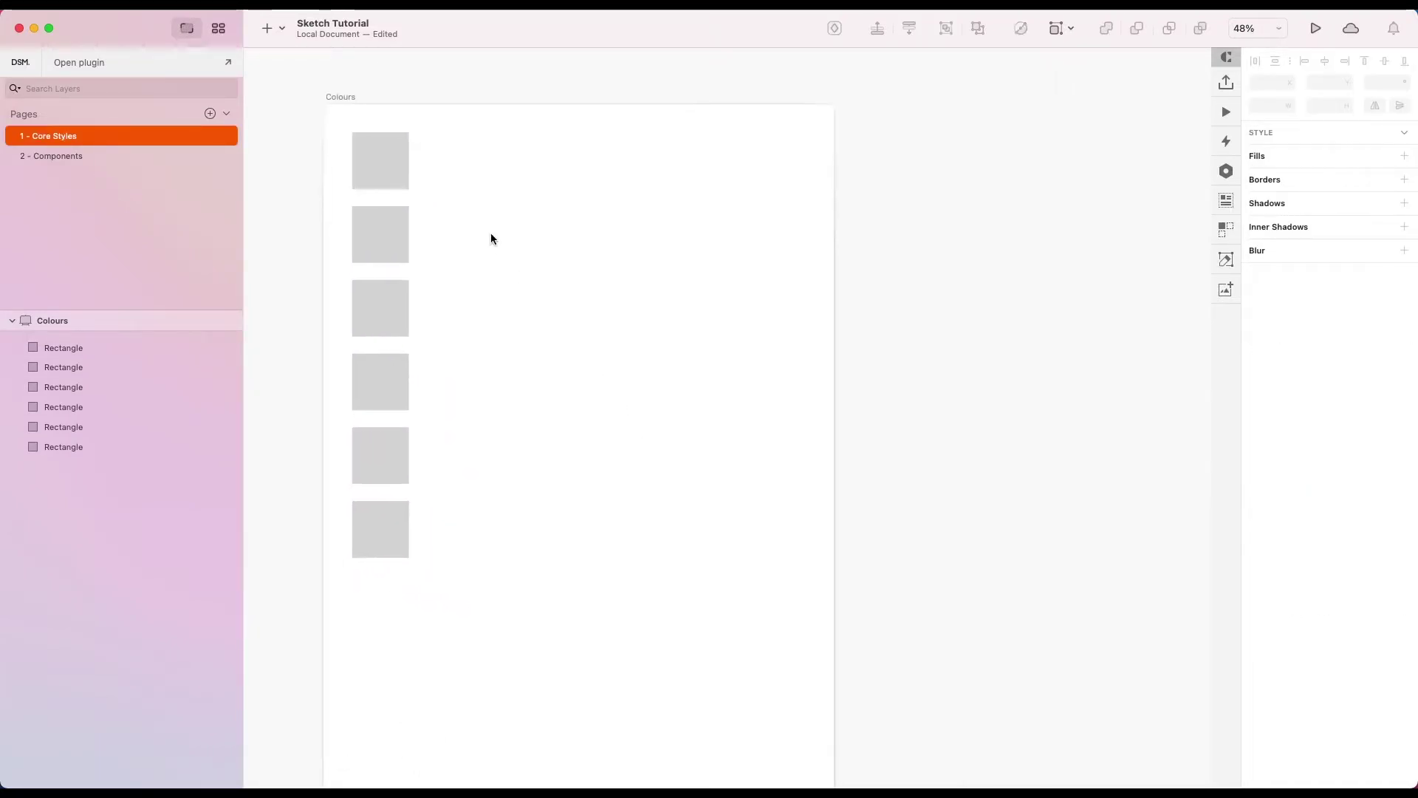
{"action": "scroll", "coordinate": [298, 111], "scroll_direction": "left", "scroll_amount": 3}
{"action": "scroll", "coordinate": [298, 111], "scroll_direction": "up", "scroll_amount": 1}
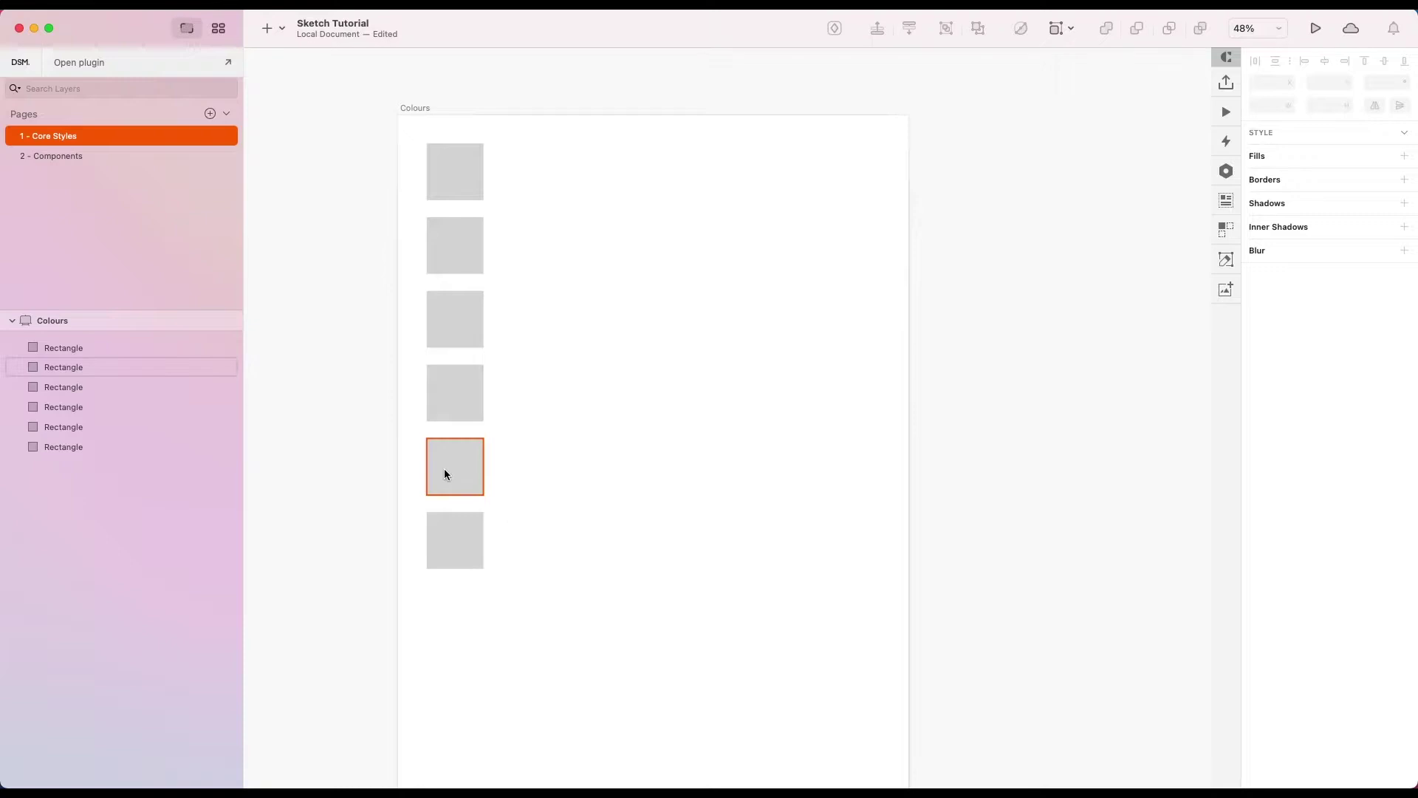
{"action": "scroll", "coordinate": [635, 238], "scroll_direction": "down", "scroll_amount": 2}
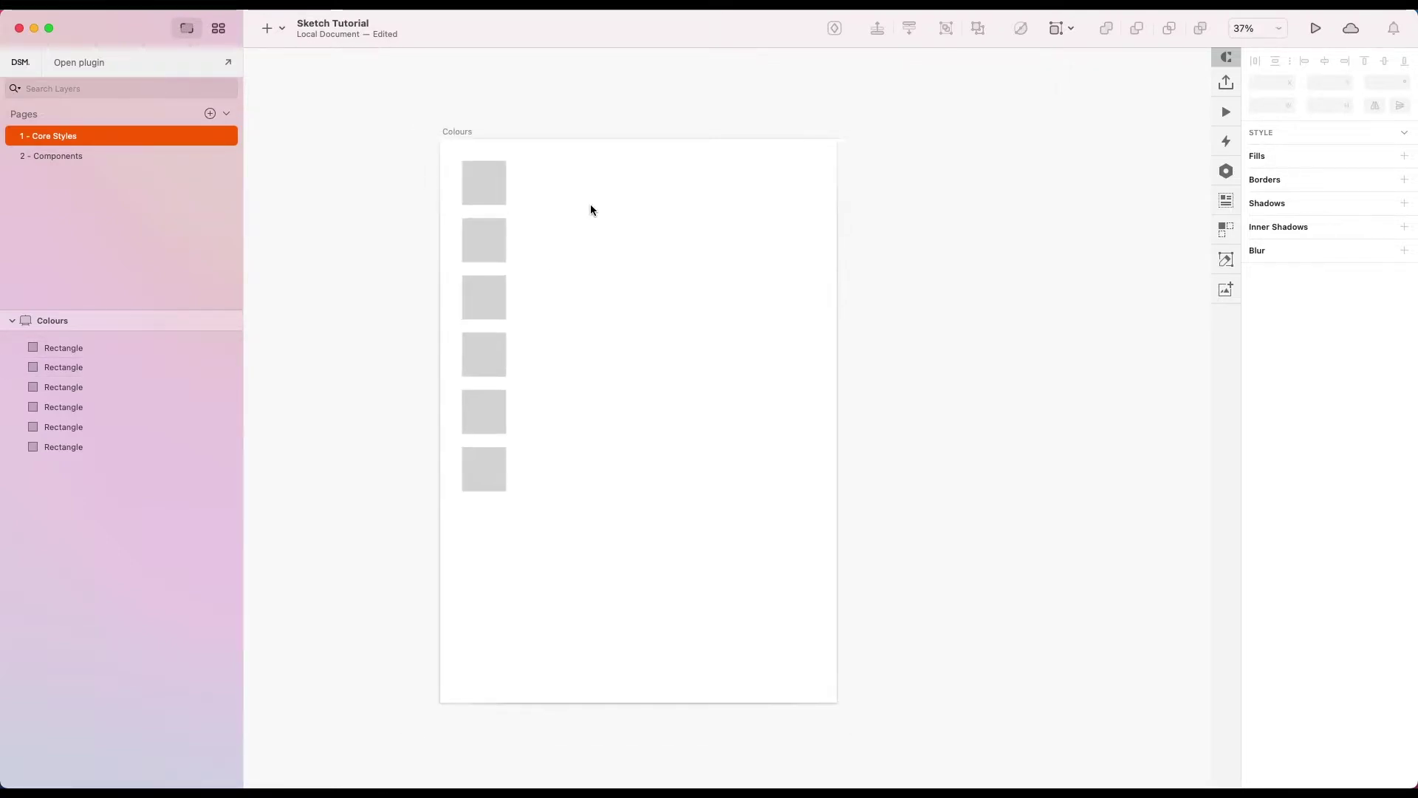
{"action": "scroll", "coordinate": [557, 183], "scroll_direction": "up", "scroll_amount": 3}
{"action": "left_click", "coordinate": [457, 186]}
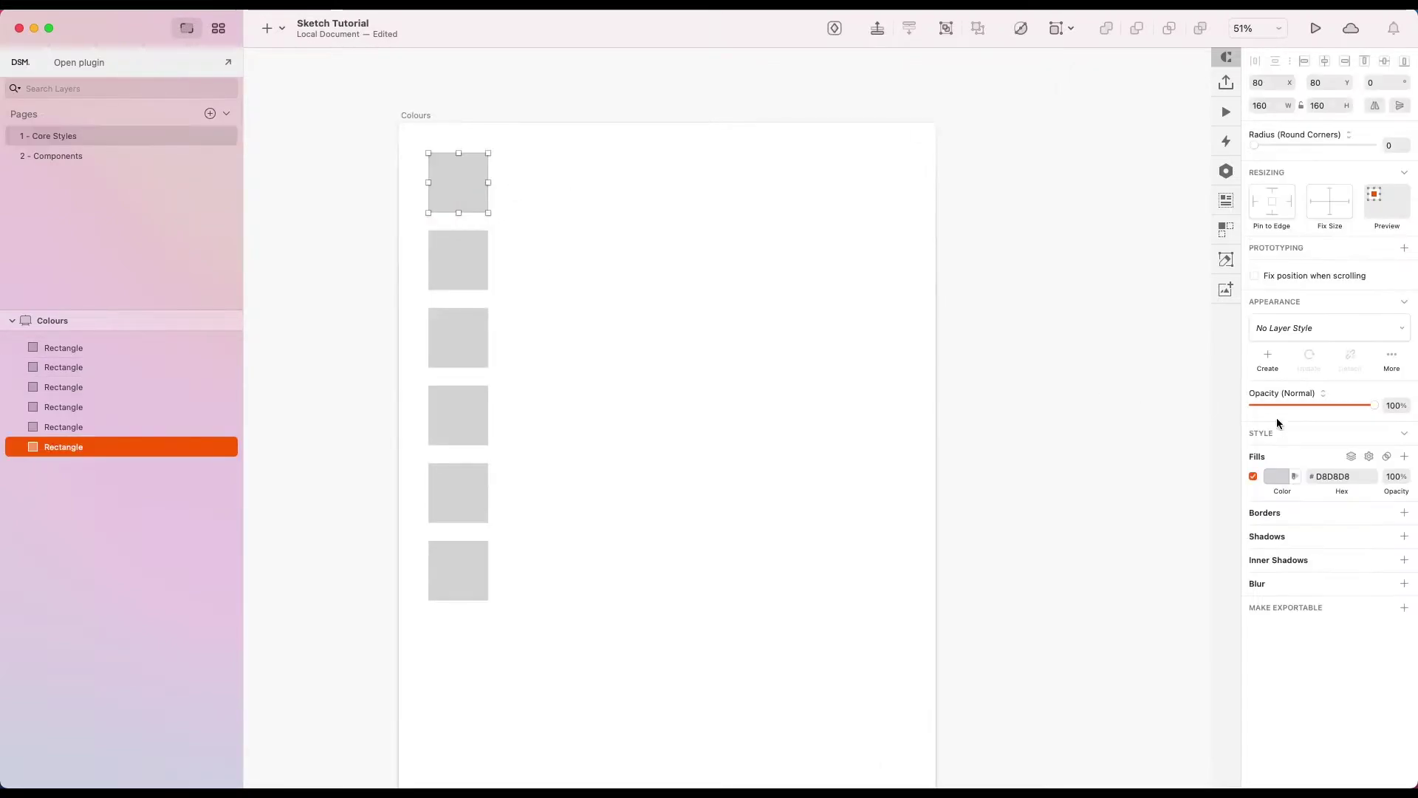
Fill the top square vivid purple and the second square red.
{"action": "left_click", "coordinate": [1277, 477]}
{"action": "left_click", "coordinate": [1358, 658]}
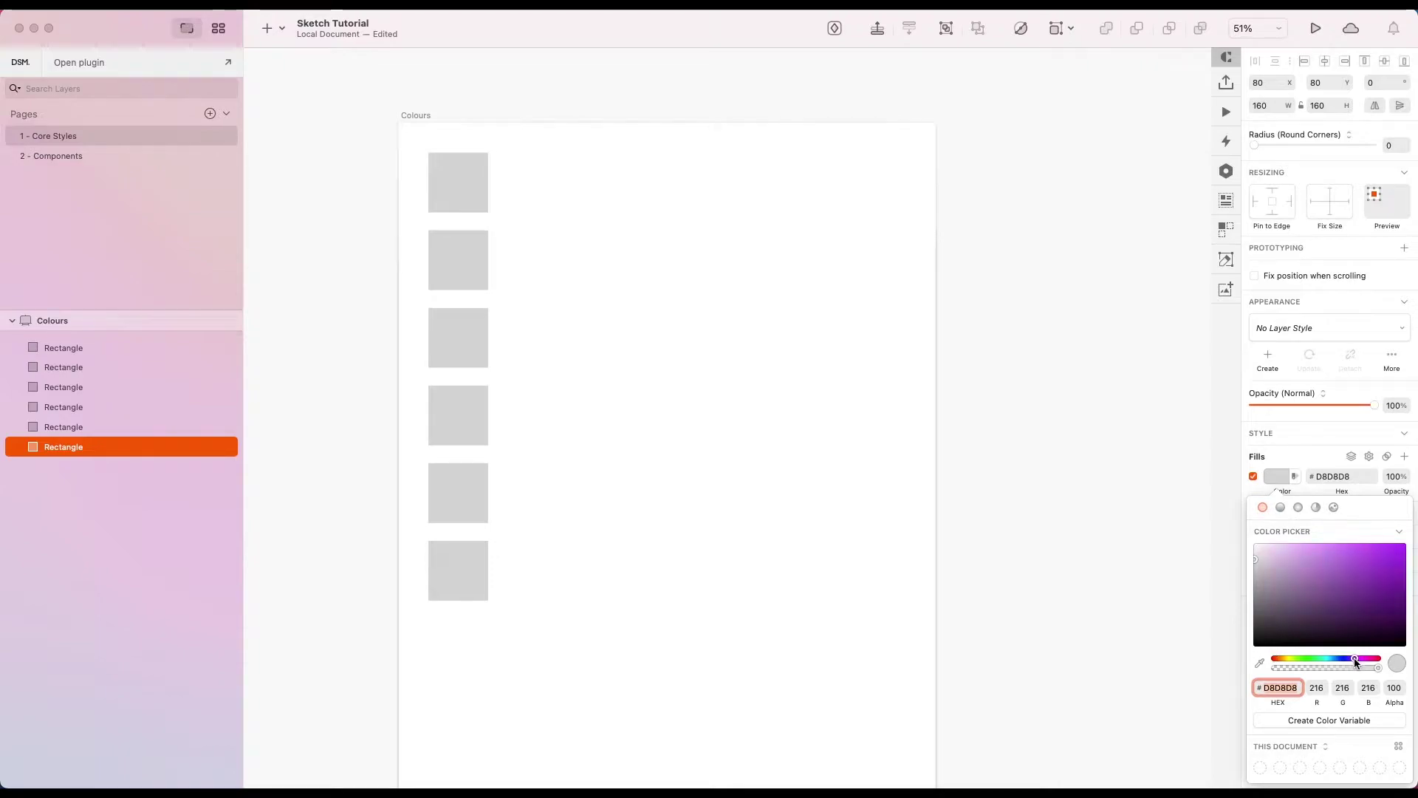
{"action": "left_click_drag", "start_coordinate": [1383, 587], "coordinate": [1394, 551]}
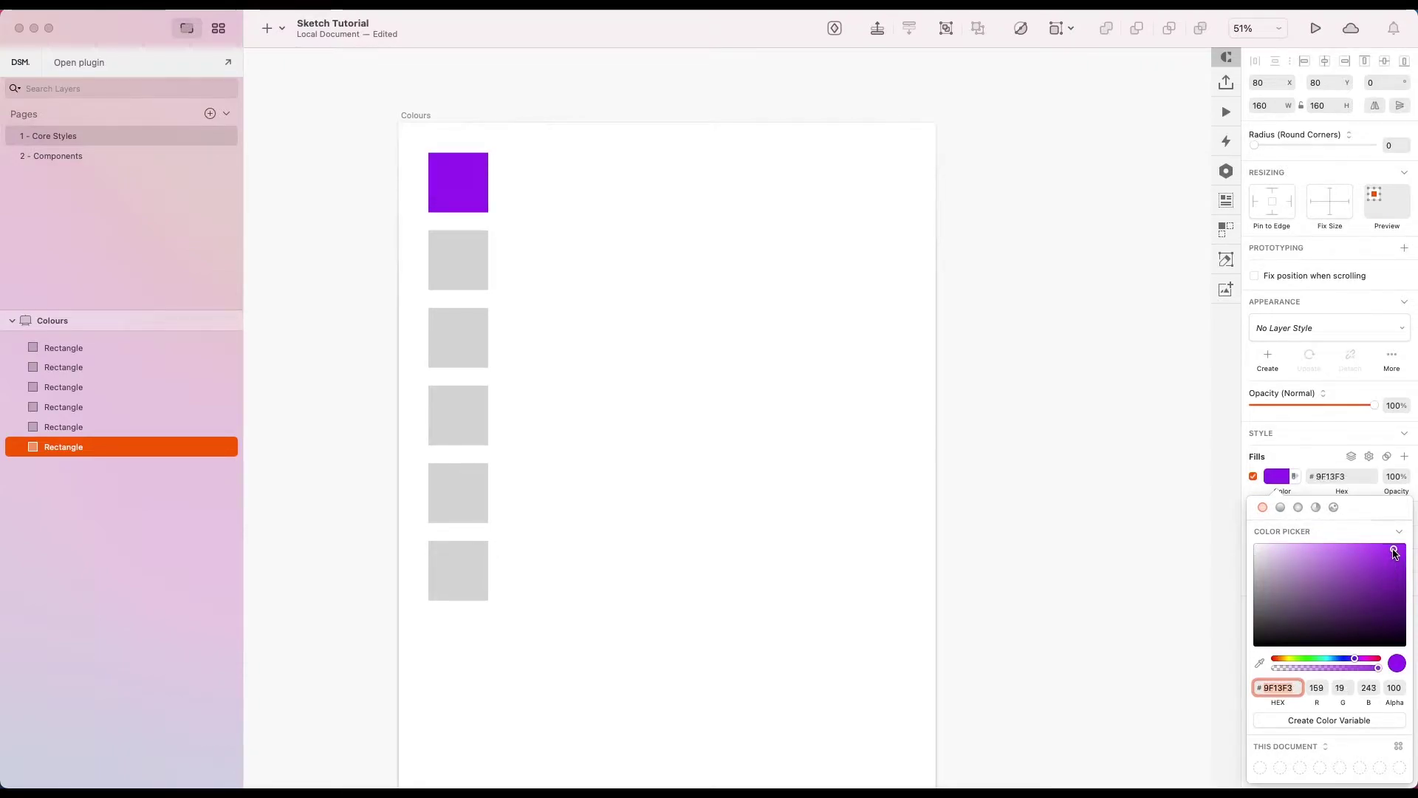
{"action": "left_click", "coordinate": [1000, 282]}
{"action": "left_click", "coordinate": [446, 257]}
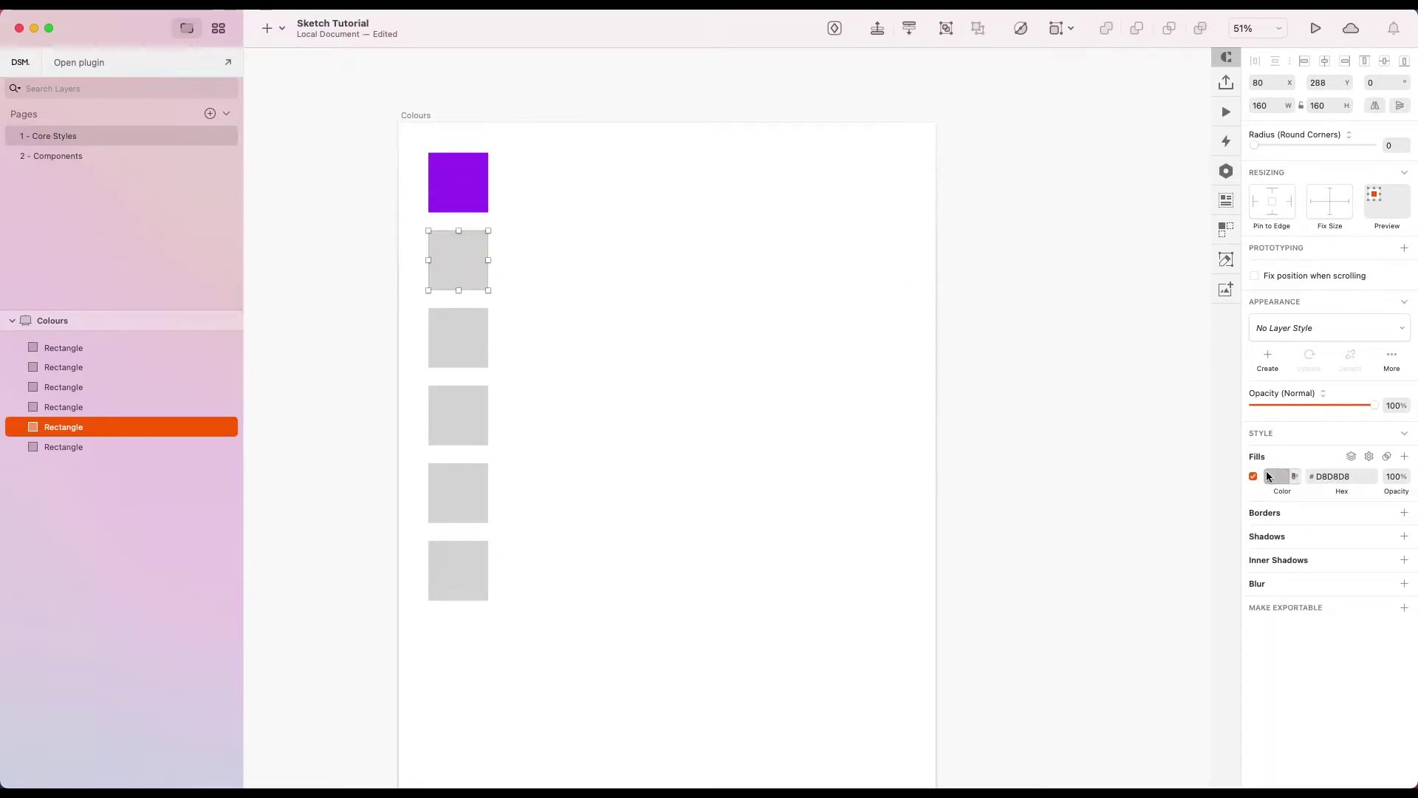
{"action": "left_click", "coordinate": [1268, 476]}
{"action": "left_click_drag", "start_coordinate": [1337, 601], "coordinate": [1393, 558]}
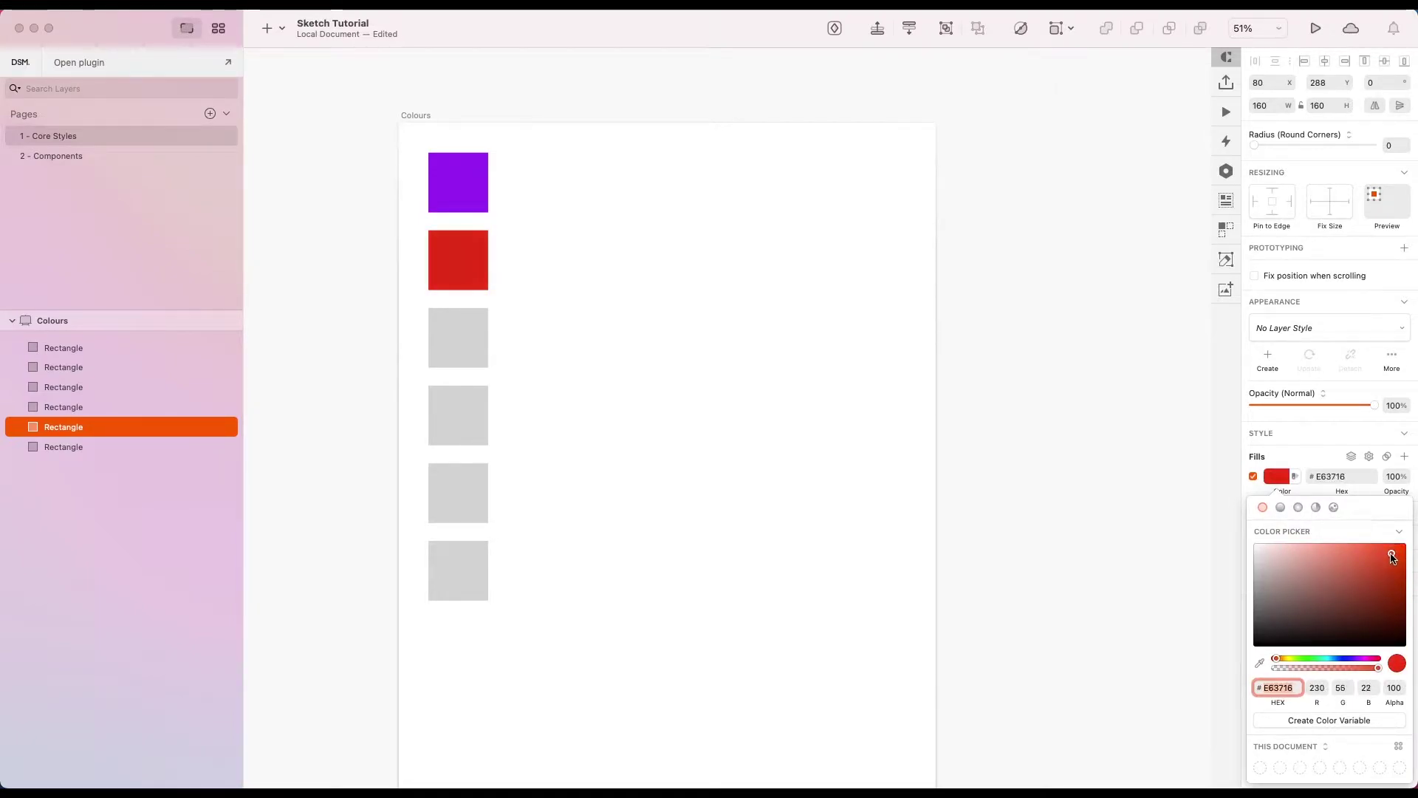
{"action": "left_click", "coordinate": [1011, 418]}
Fill the third square sunny yellow and the fourth square vivid green.
{"action": "left_click", "coordinate": [485, 362]}
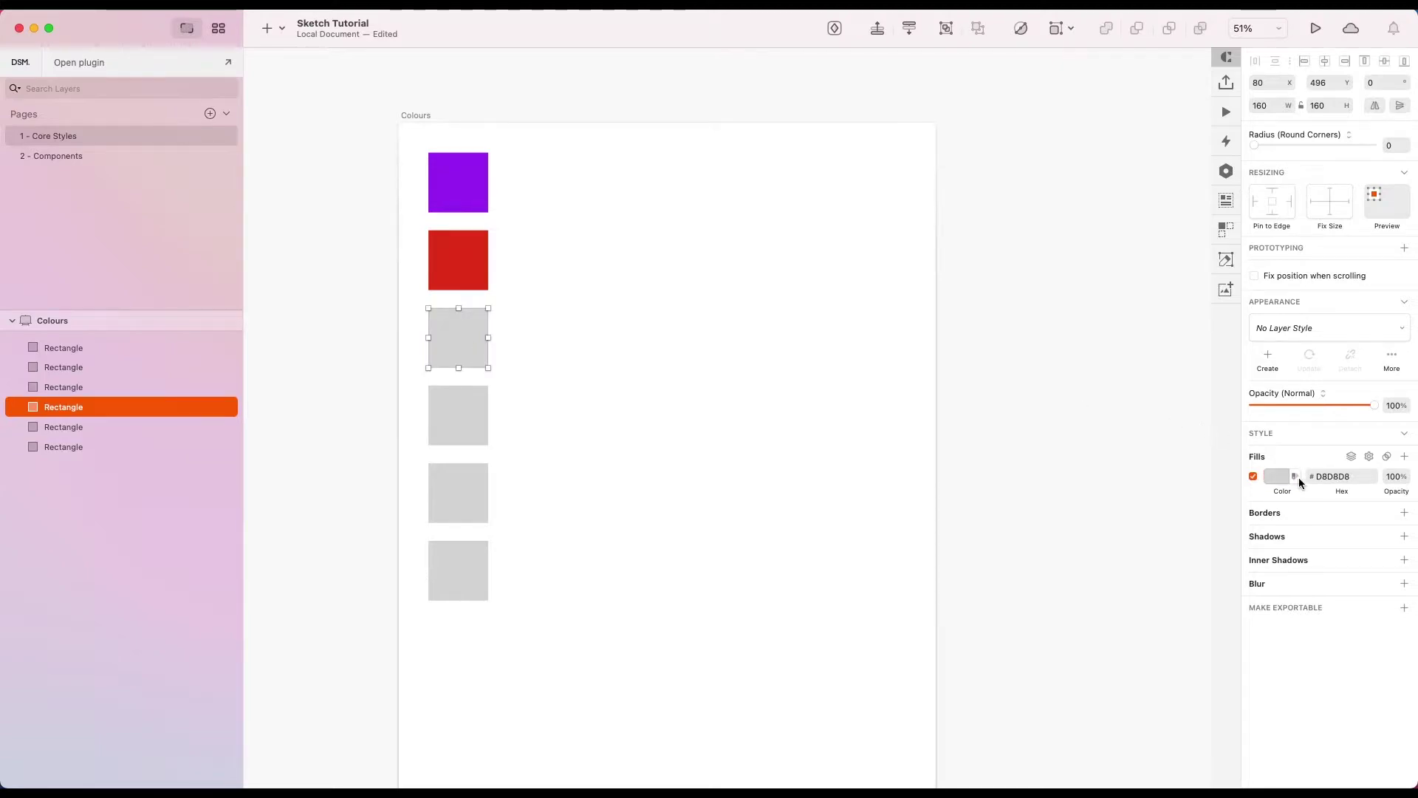
{"action": "left_click", "coordinate": [1276, 475]}
{"action": "left_click", "coordinate": [1287, 657]}
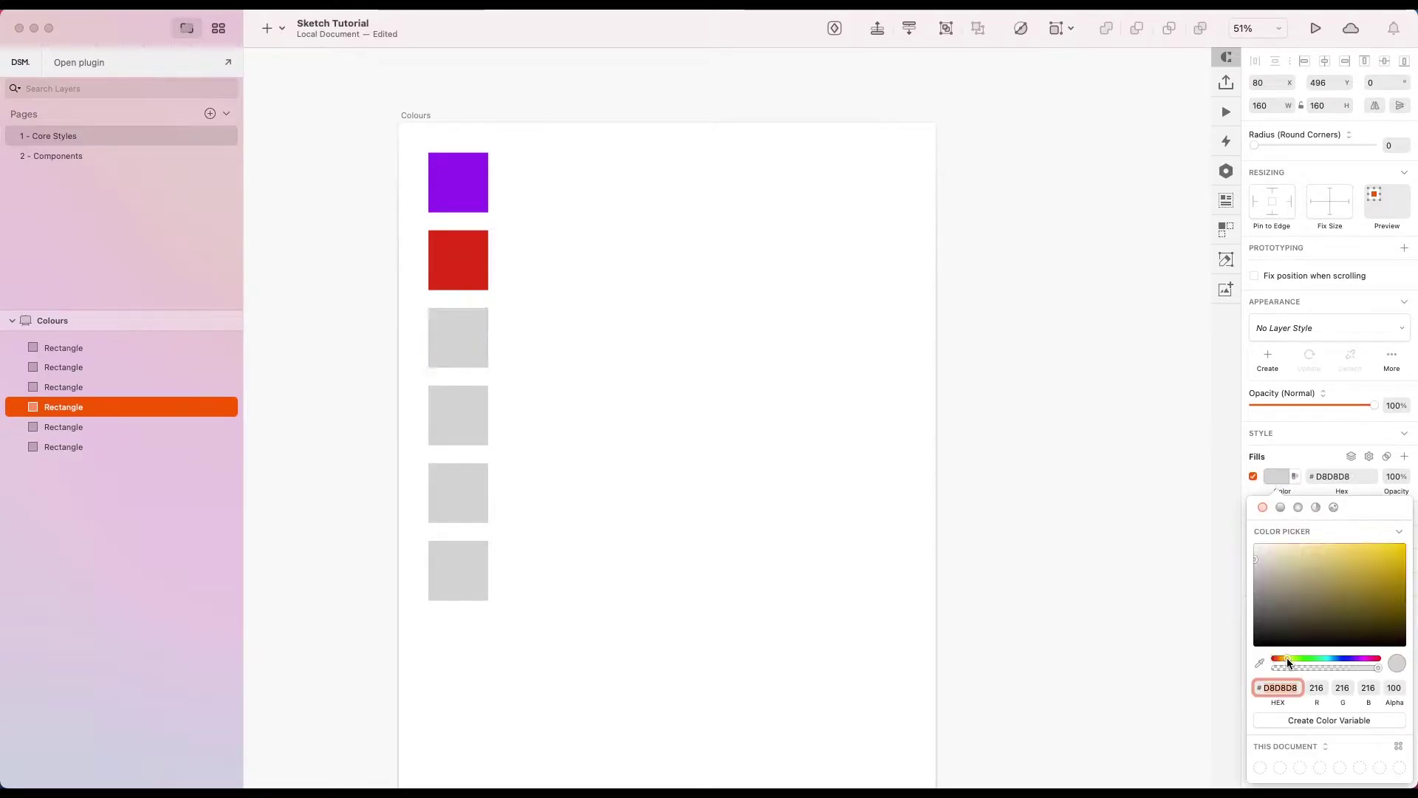
{"action": "left_click", "coordinate": [1387, 573]}
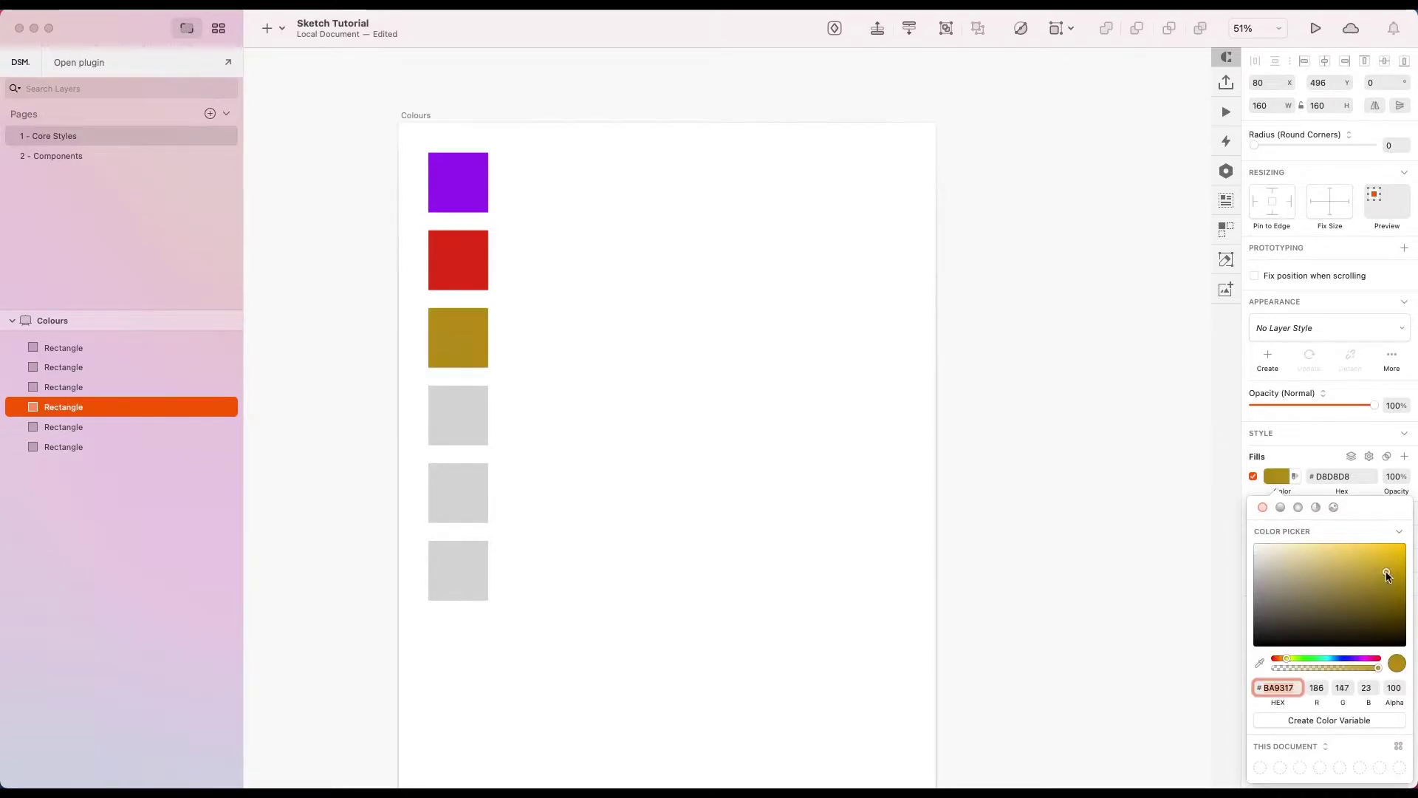
{"action": "left_click_drag", "start_coordinate": [1386, 576], "coordinate": [1365, 544]}
{"action": "left_click", "coordinate": [676, 450]}
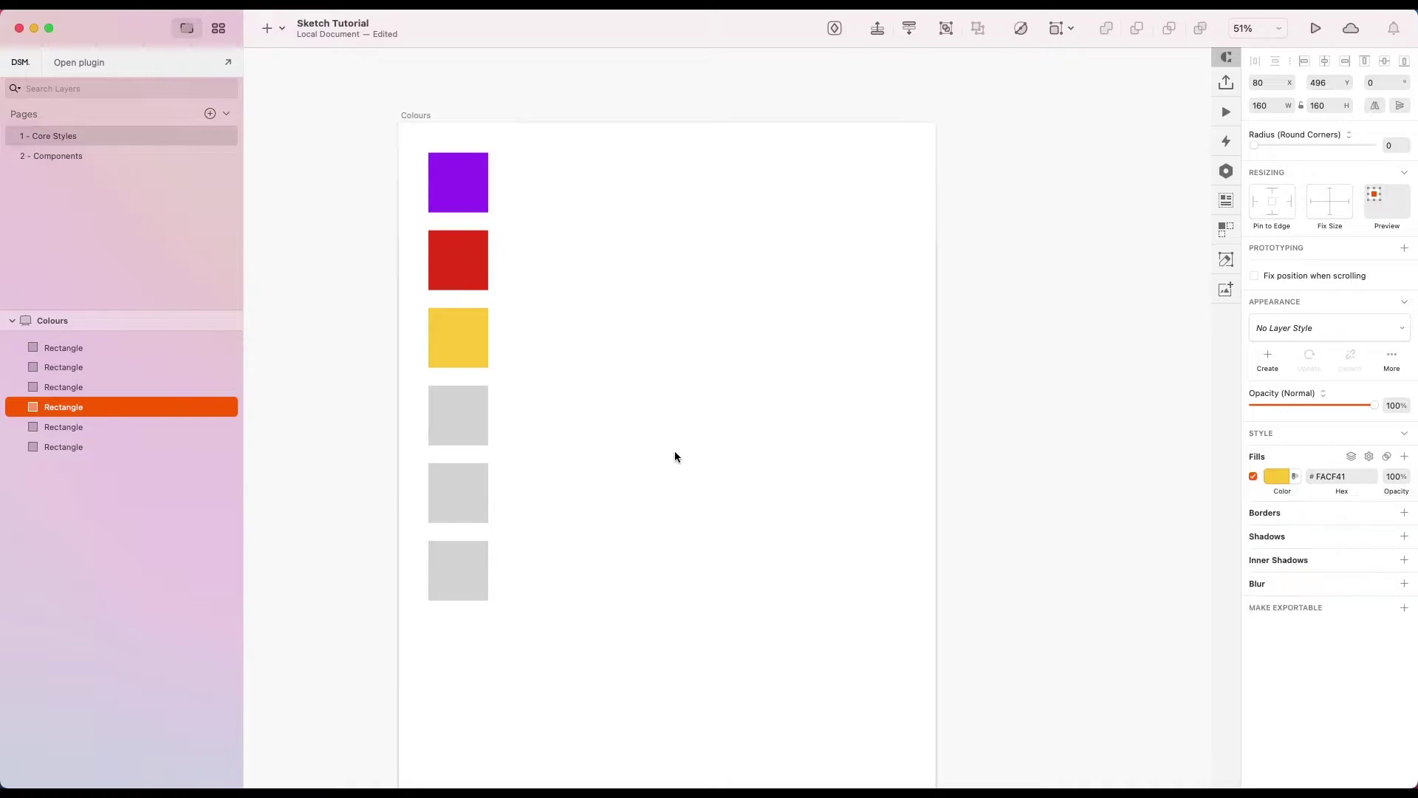
{"action": "left_click", "coordinate": [443, 407]}
{"action": "left_click", "coordinate": [1277, 476]}
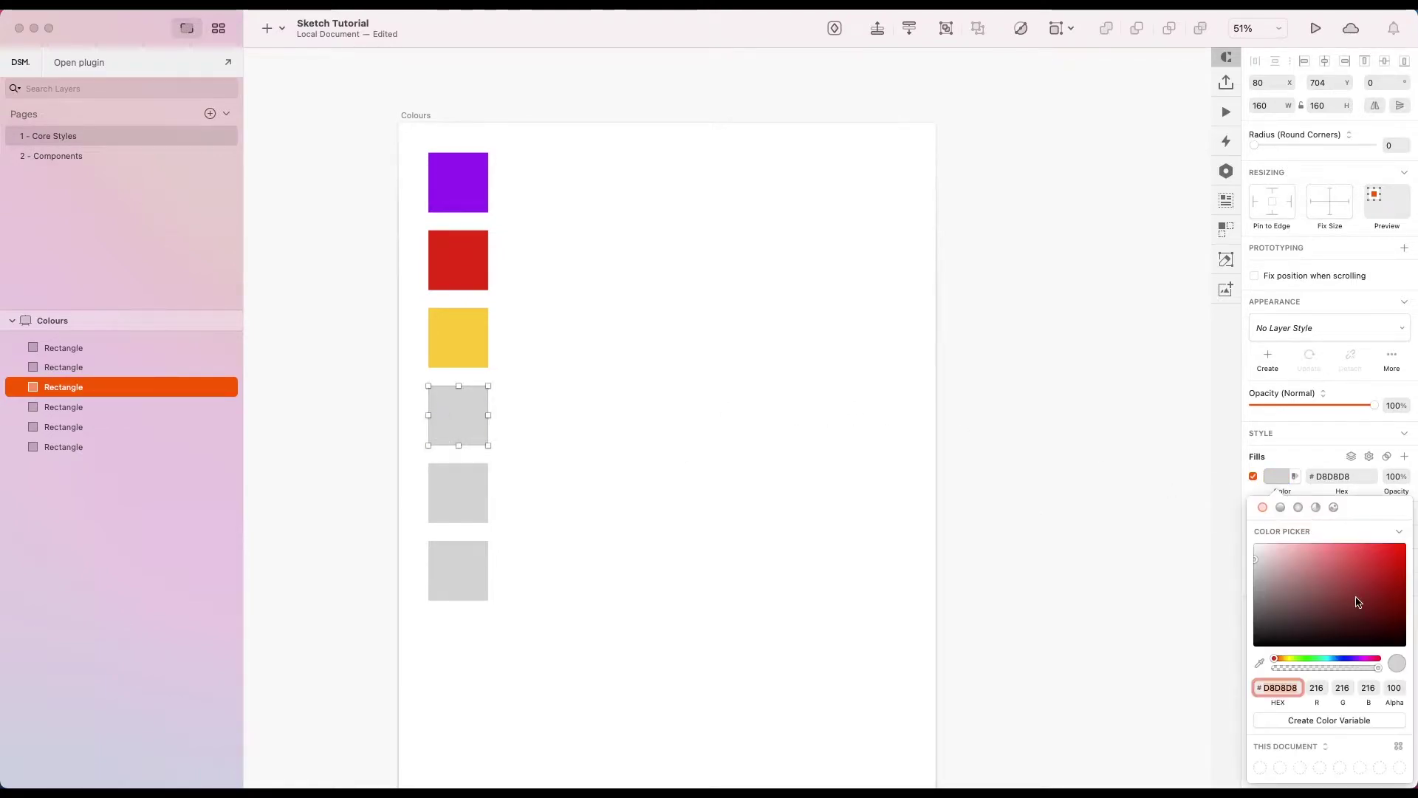
{"action": "mouse_move", "coordinate": [1314, 653]}
{"action": "left_mouse_down"}
{"action": "mouse_move", "coordinate": [1299, 656]}
{"action": "mouse_move", "coordinate": [1314, 656]}
{"action": "left_mouse_up"}
{"action": "left_click", "coordinate": [1339, 607]}
{"action": "mouse_move", "coordinate": [1339, 607]}
{"action": "left_mouse_down"}
{"action": "mouse_move", "coordinate": [1381, 554]}
{"action": "mouse_move", "coordinate": [1371, 564]}
{"action": "left_mouse_up"}
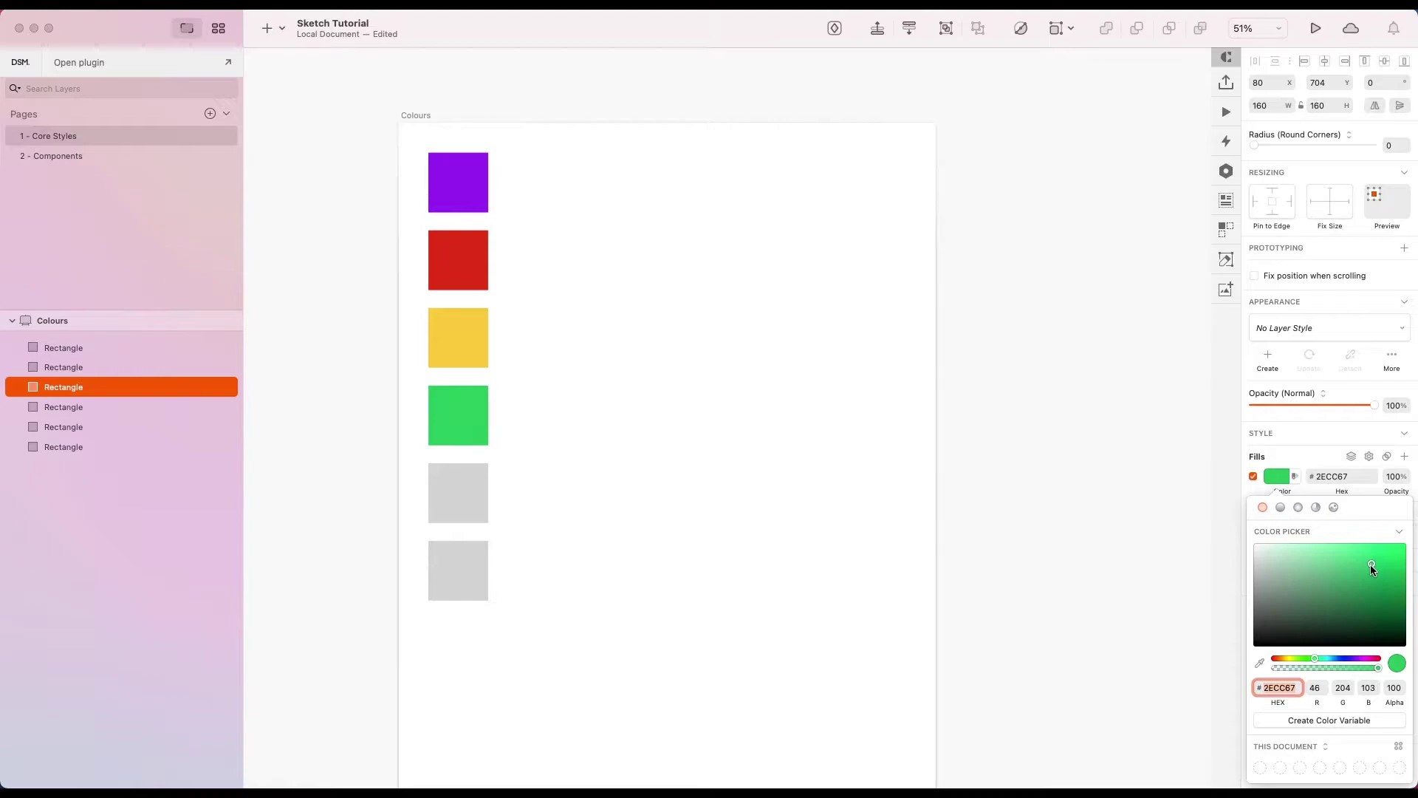
{"action": "left_click", "coordinate": [613, 518]}
Fill the fifth square dark purple and the bottom square white FFFFFF.
{"action": "left_click", "coordinate": [462, 497]}
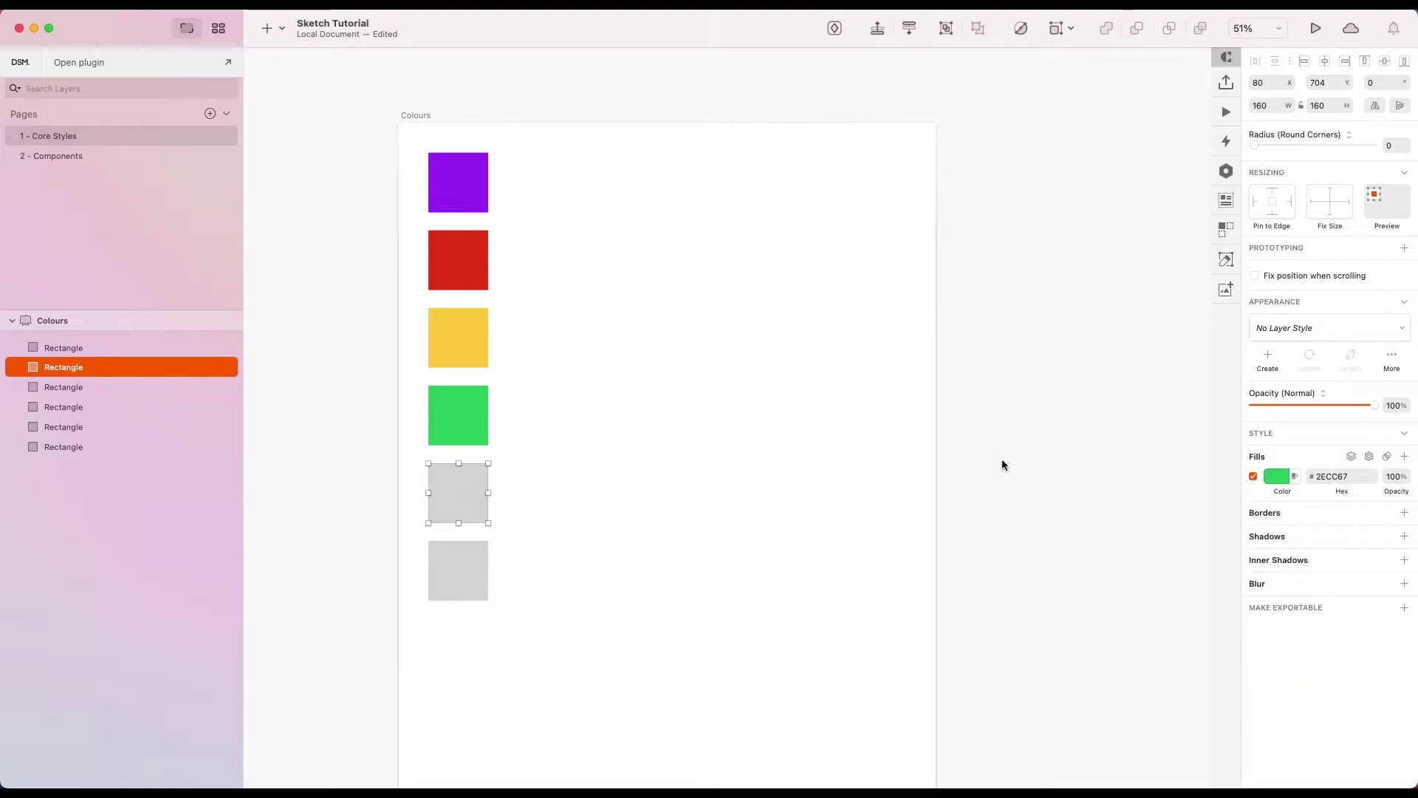
{"action": "left_click", "coordinate": [1283, 483]}
{"action": "left_click", "coordinate": [1359, 659]}
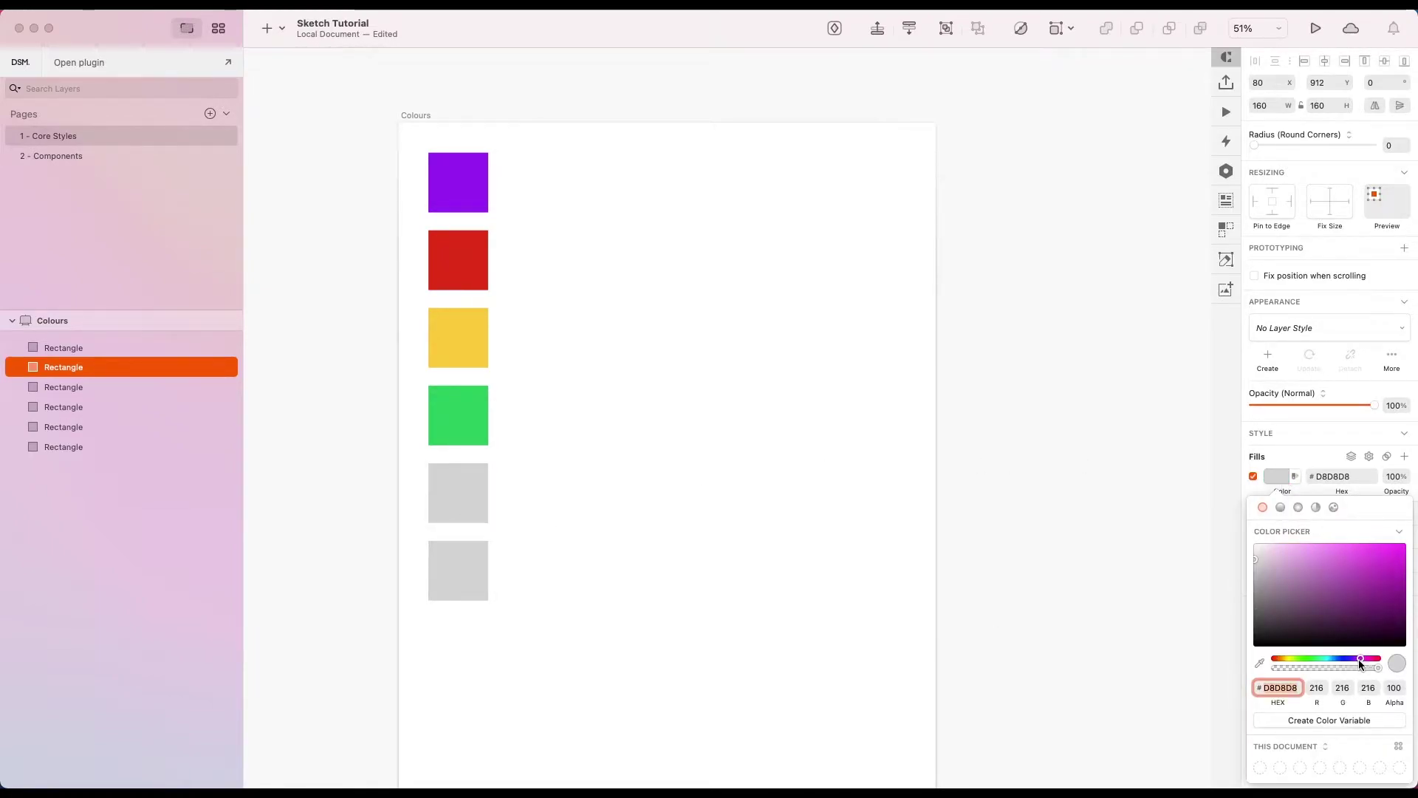
{"action": "left_click_drag", "start_coordinate": [1358, 659], "coordinate": [1354, 659]}
{"action": "left_click_drag", "start_coordinate": [1384, 591], "coordinate": [1385, 619]}
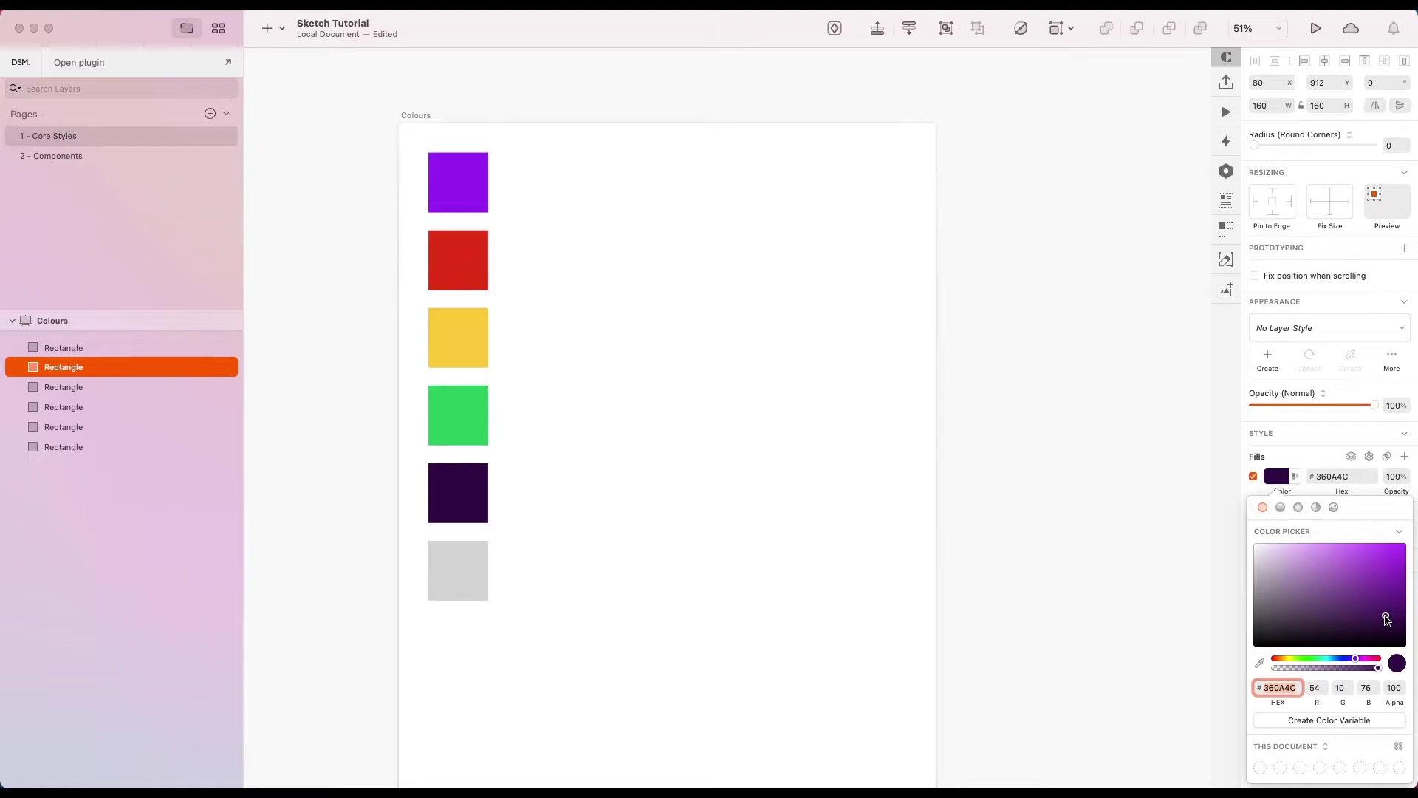
{"action": "left_click", "coordinate": [734, 345]}
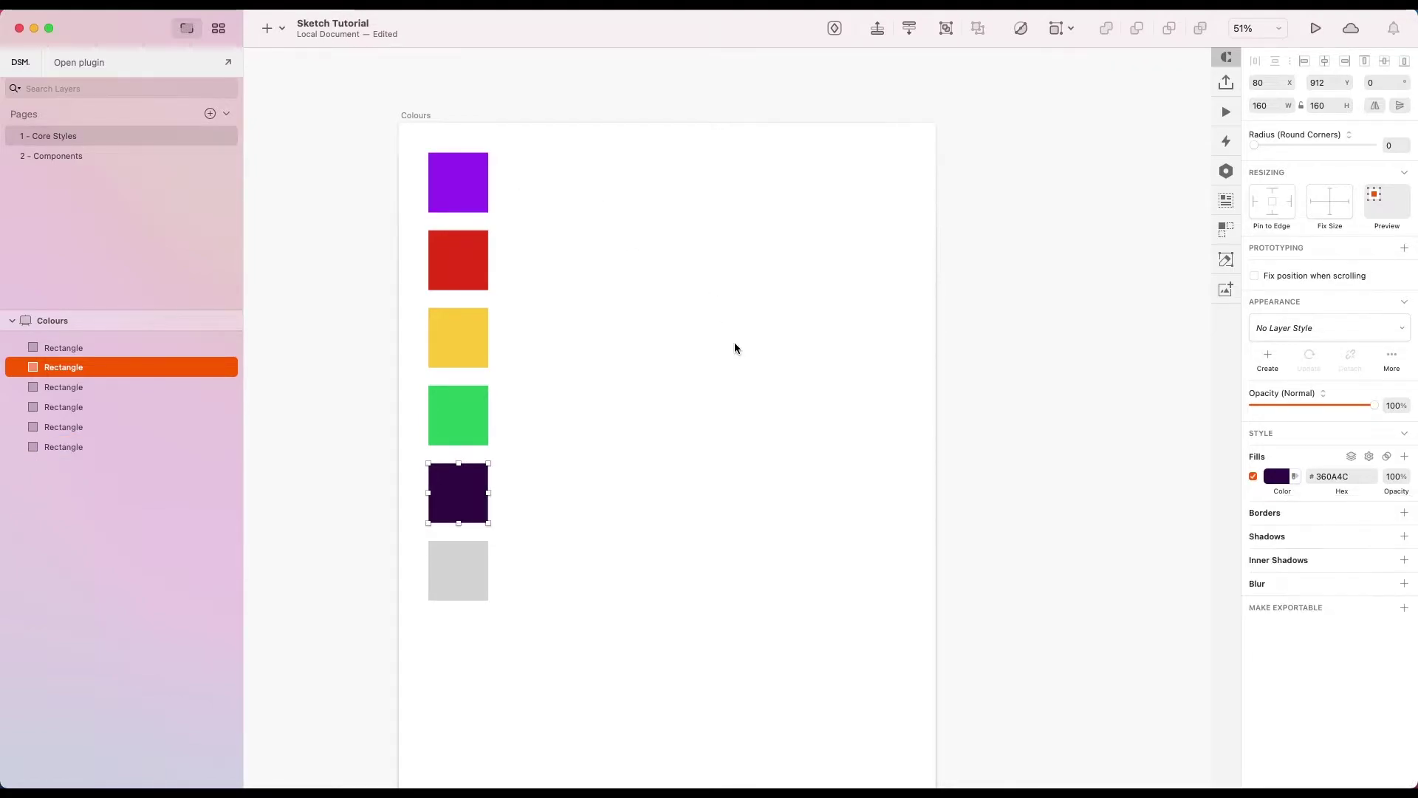
{"action": "left_click", "coordinate": [631, 592]}
{"action": "left_click", "coordinate": [468, 565]}
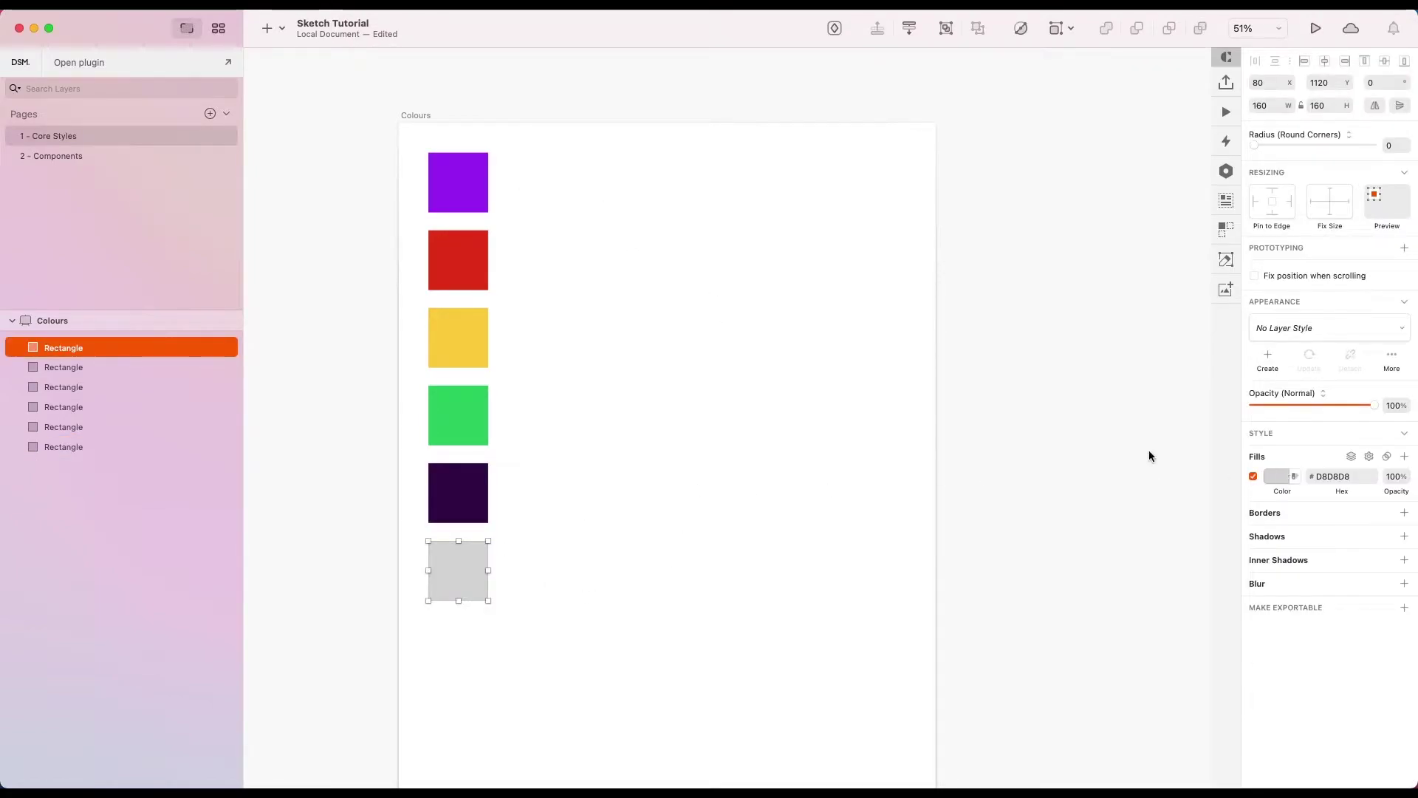
{"action": "left_click", "coordinate": [1279, 476]}
{"action": "type", "text": "FFFFFF"}
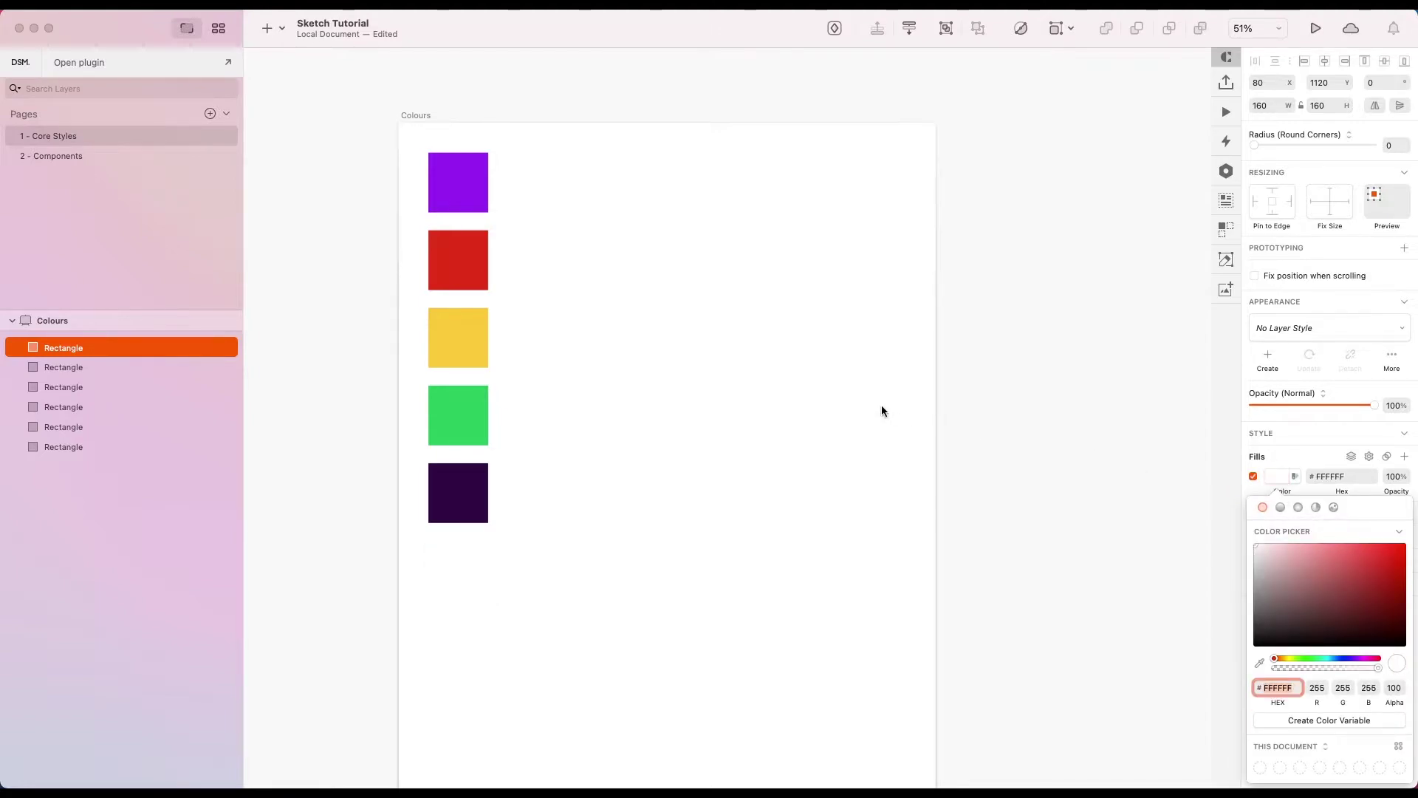
{"action": "left_click", "coordinate": [881, 406]}
{"action": "scroll", "coordinate": [881, 406], "scroll_direction": "down", "scroll_amount": 5}
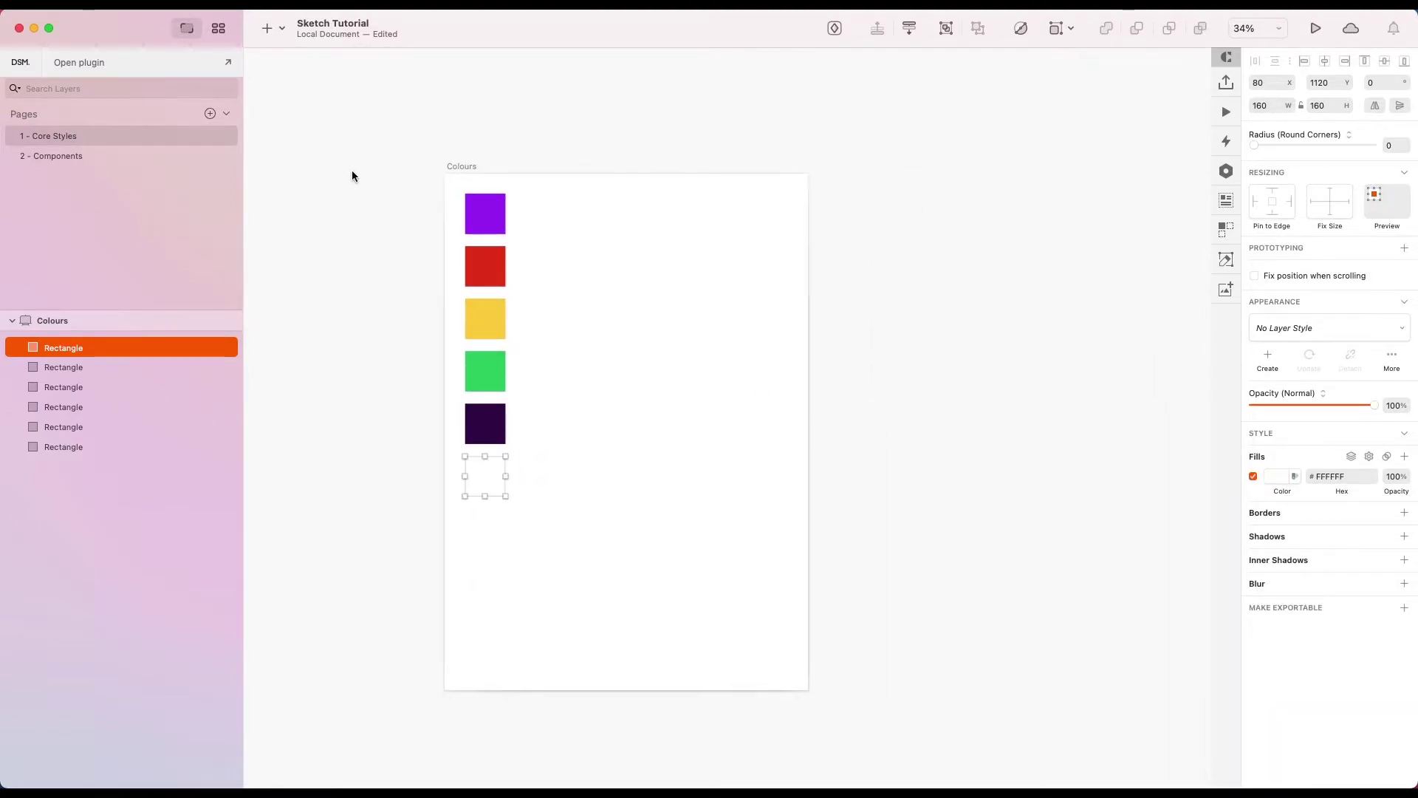
Draw a full-width grey band at the artboard bottom, behind the white square, 288 tall.
{"action": "key", "text": "r"}
{"action": "left_click_drag", "start_coordinate": [599, 572], "coordinate": [445, 444]}
{"action": "left_click_drag", "start_coordinate": [599, 508], "coordinate": [808, 513]}
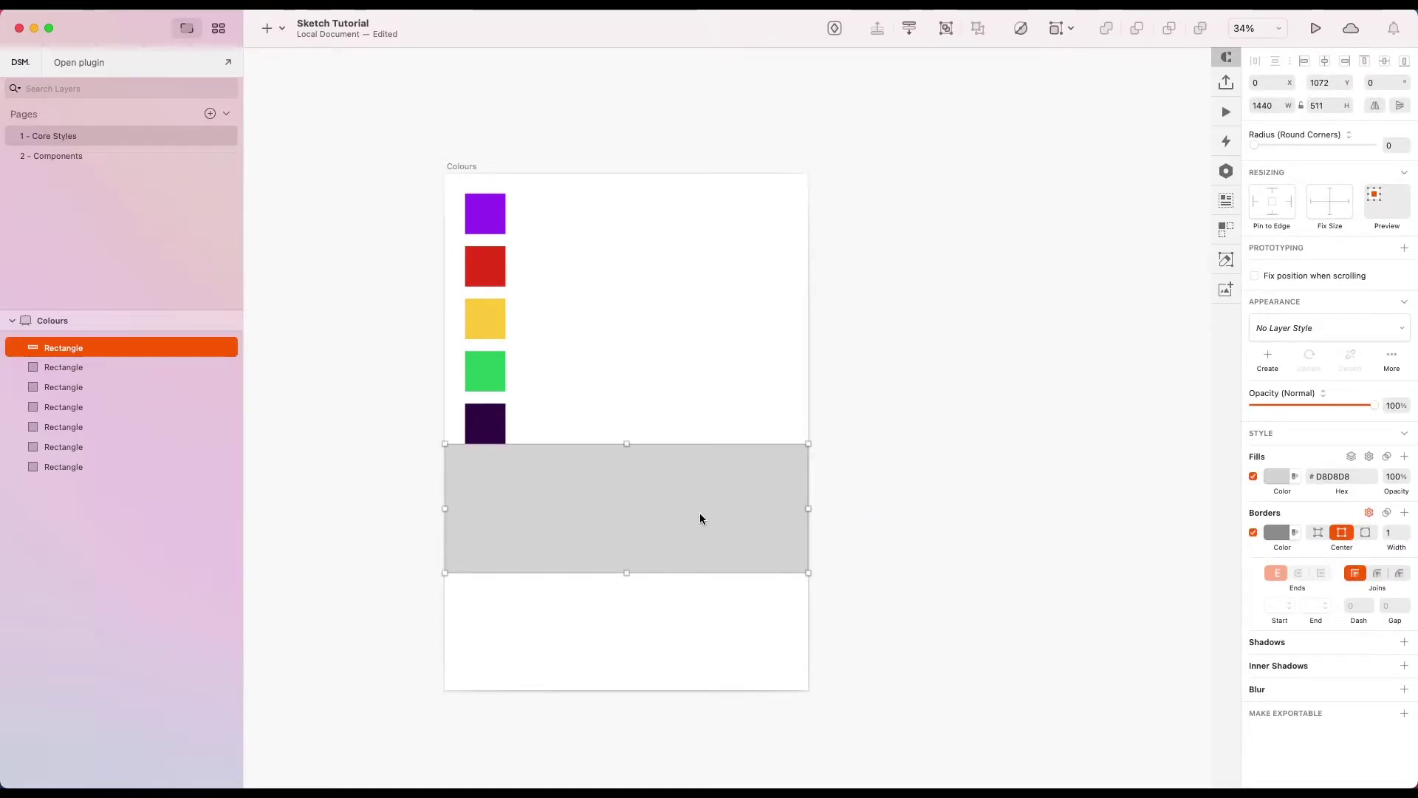
{"action": "key", "text": "alt+super+Down"}
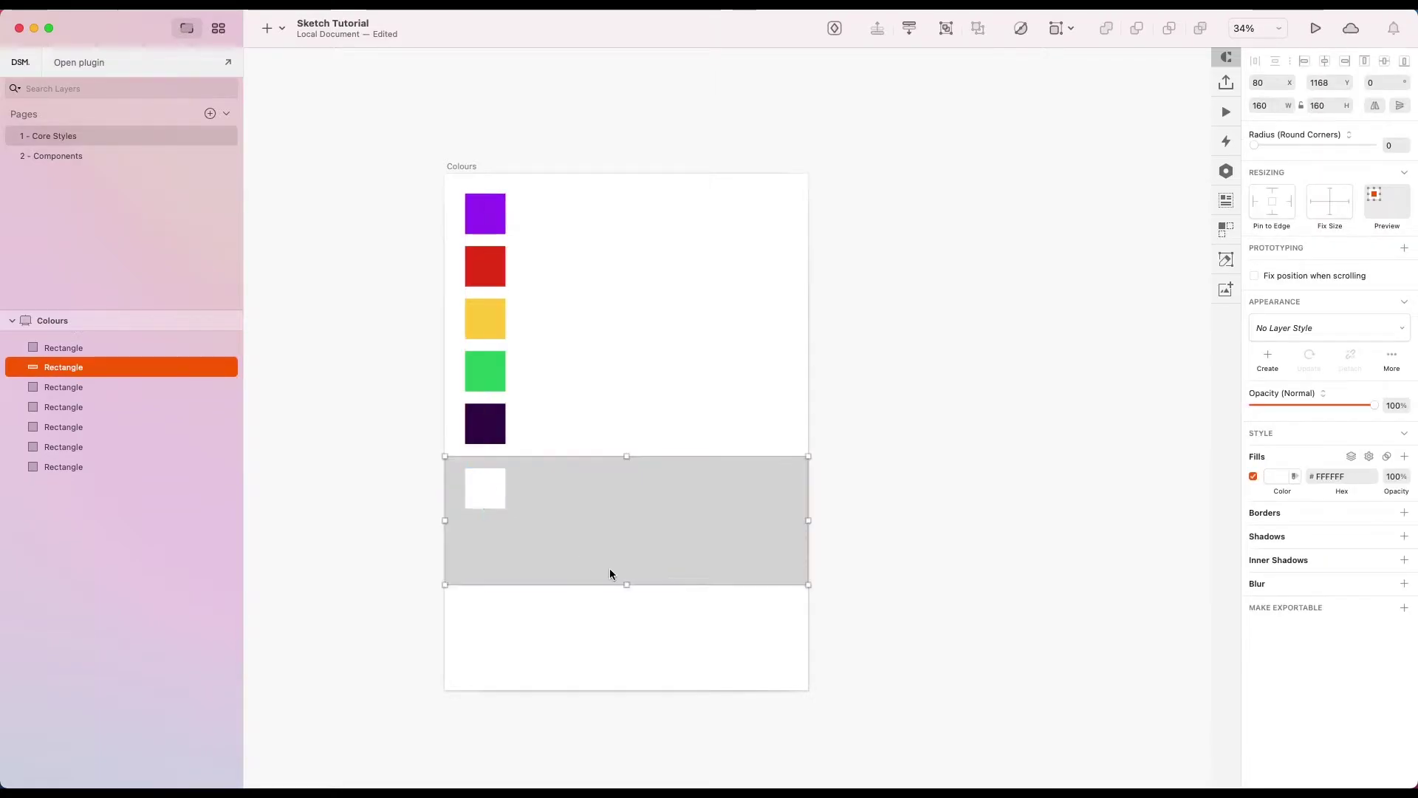
{"action": "left_click", "coordinate": [1327, 105]}
{"action": "type", "text": "288"}
{"action": "key", "text": "Return"}
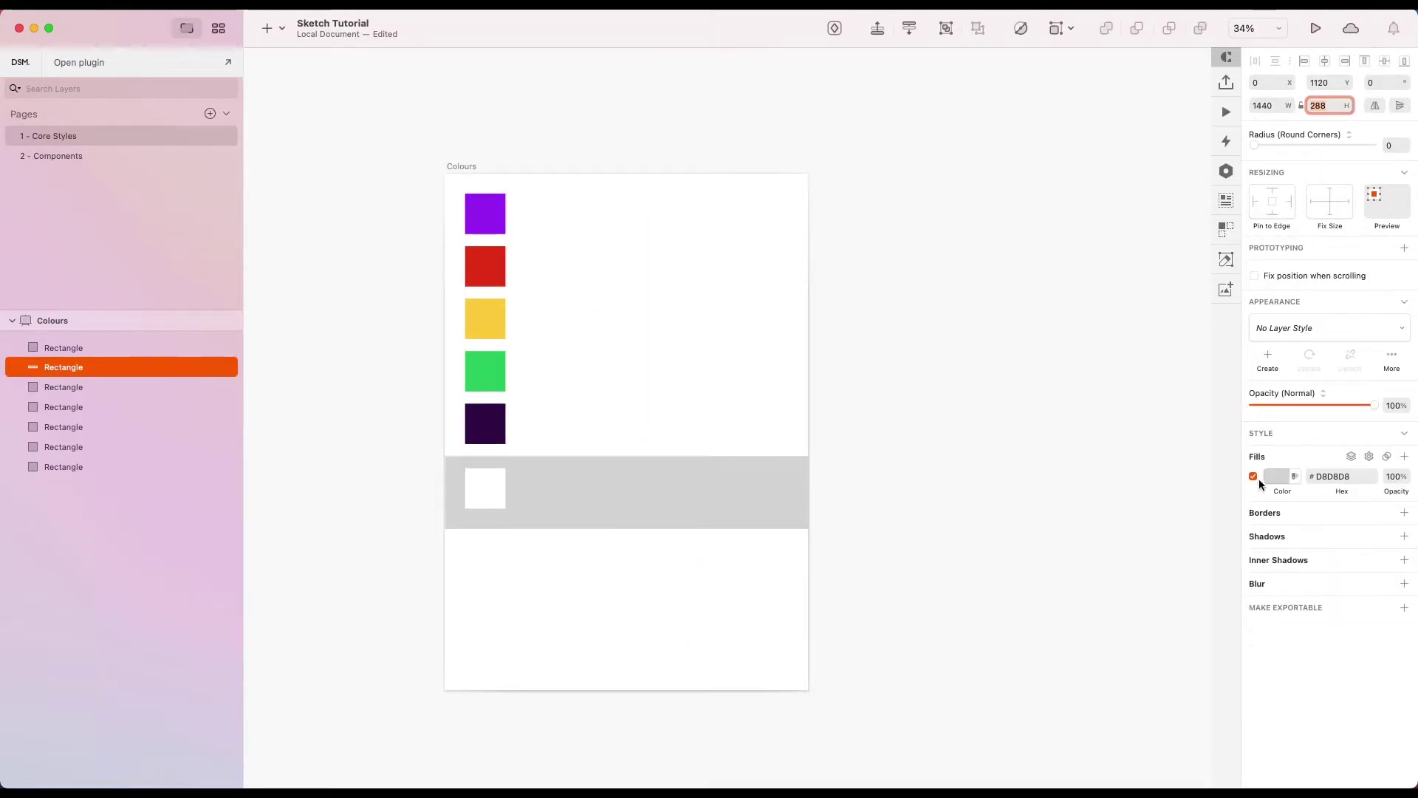
{"action": "left_click", "coordinate": [624, 687]}
{"action": "left_click", "coordinate": [867, 469]}
{"action": "scroll", "coordinate": [831, 239], "scroll_direction": "up", "scroll_amount": 2}
{"action": "scroll", "coordinate": [831, 239], "scroll_direction": "down", "scroll_amount": 1}
{"action": "scroll", "coordinate": [831, 239], "scroll_direction": "left", "scroll_amount": 1}
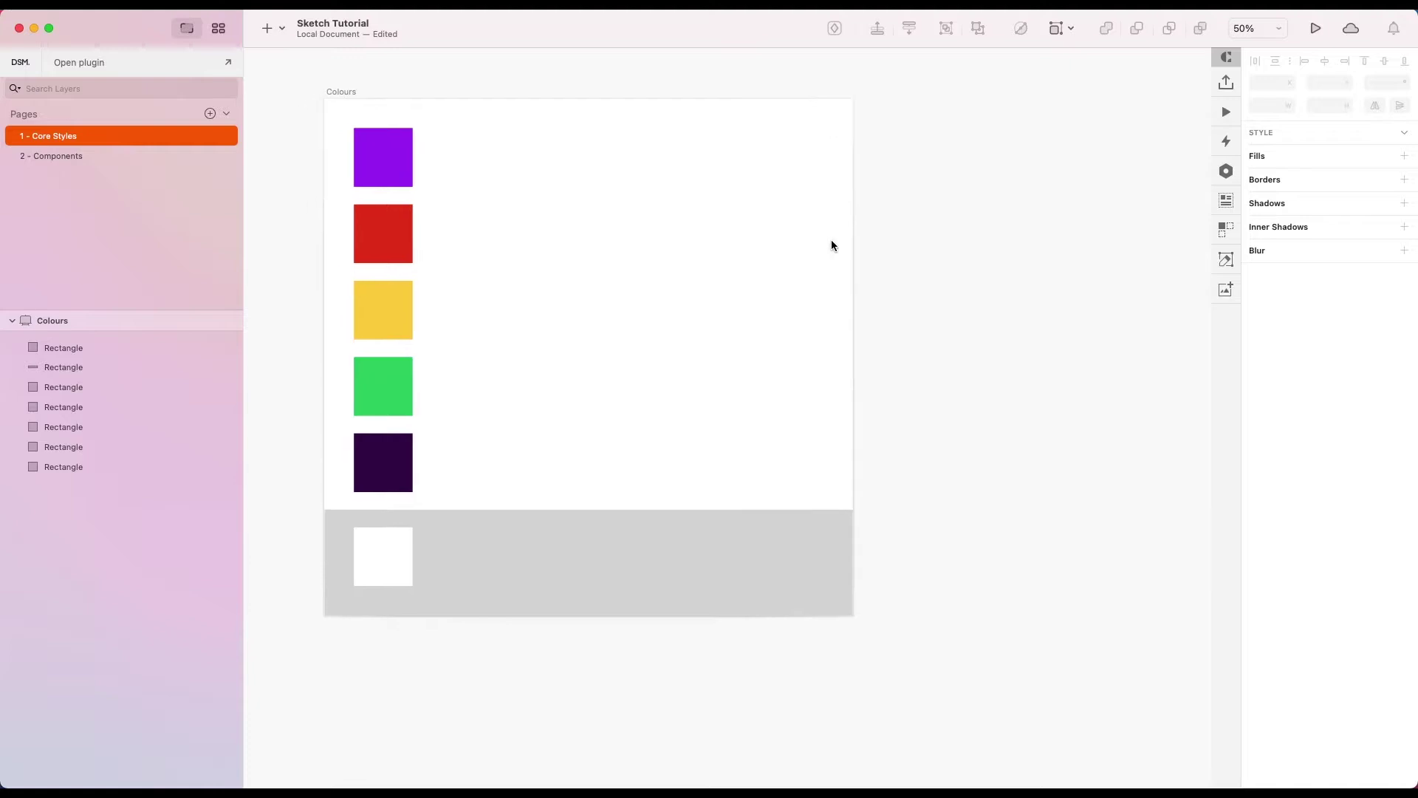
{"action": "scroll", "coordinate": [831, 245], "scroll_direction": "down", "scroll_amount": 2}
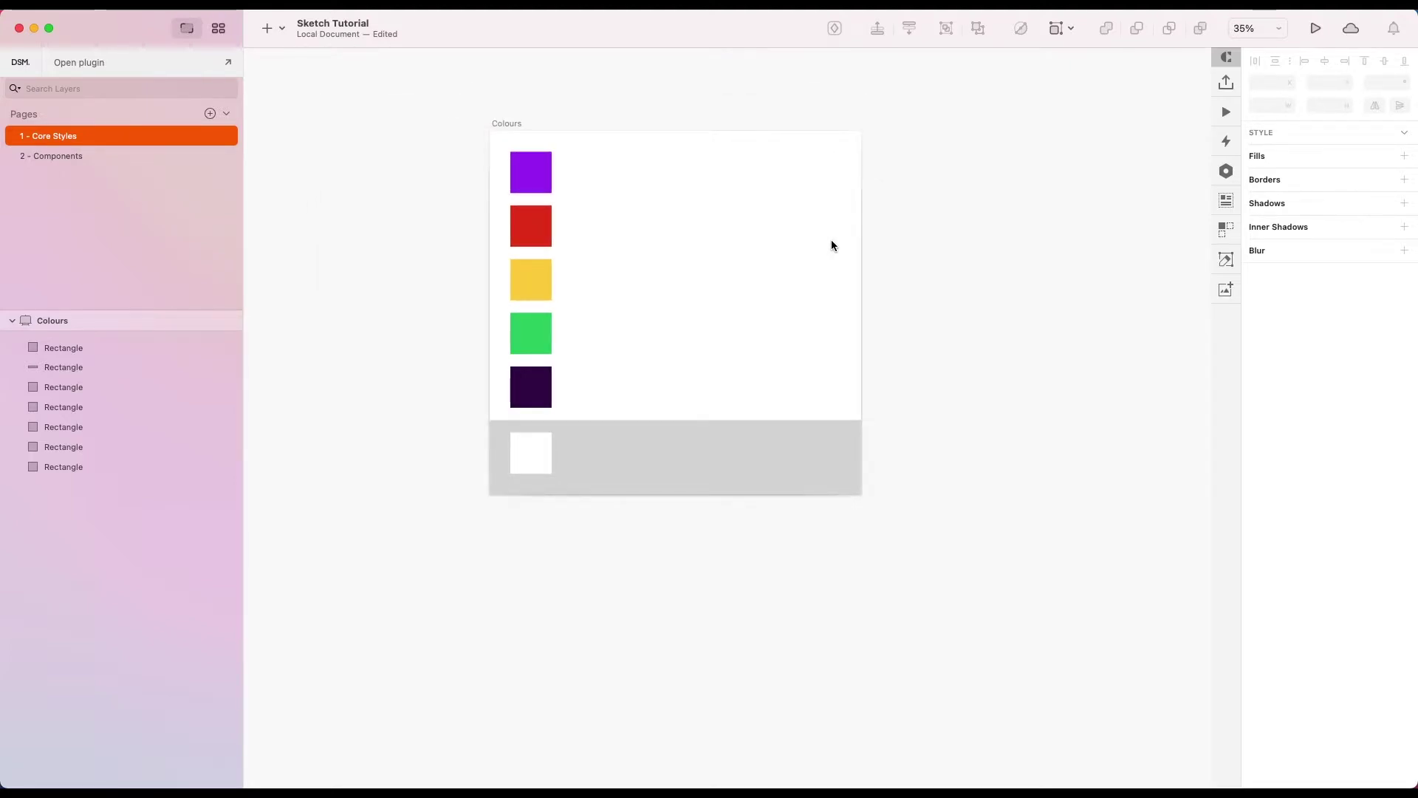
{"action": "scroll", "coordinate": [831, 245], "scroll_direction": "up", "scroll_amount": 3}
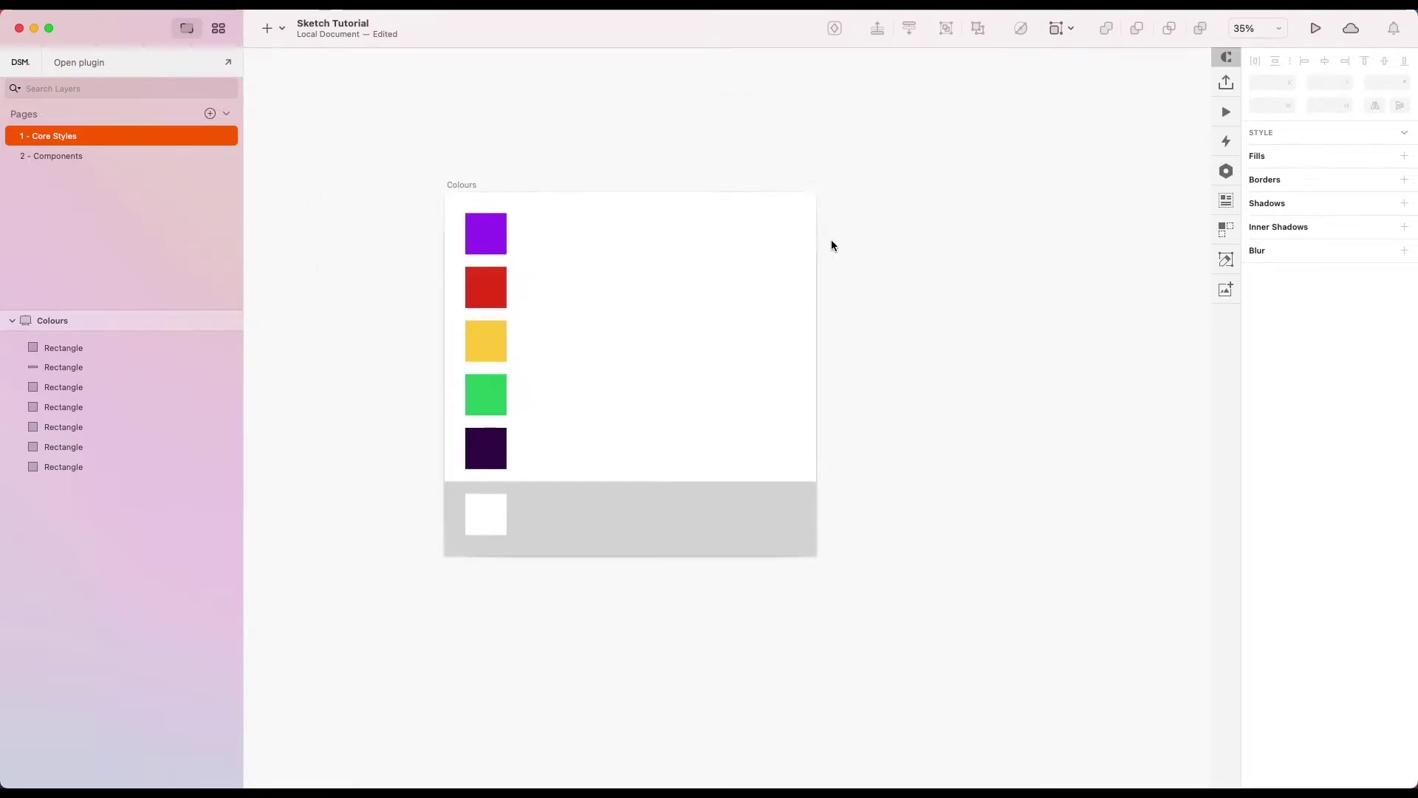
{"action": "scroll", "coordinate": [831, 245], "scroll_direction": "down", "scroll_amount": 3}
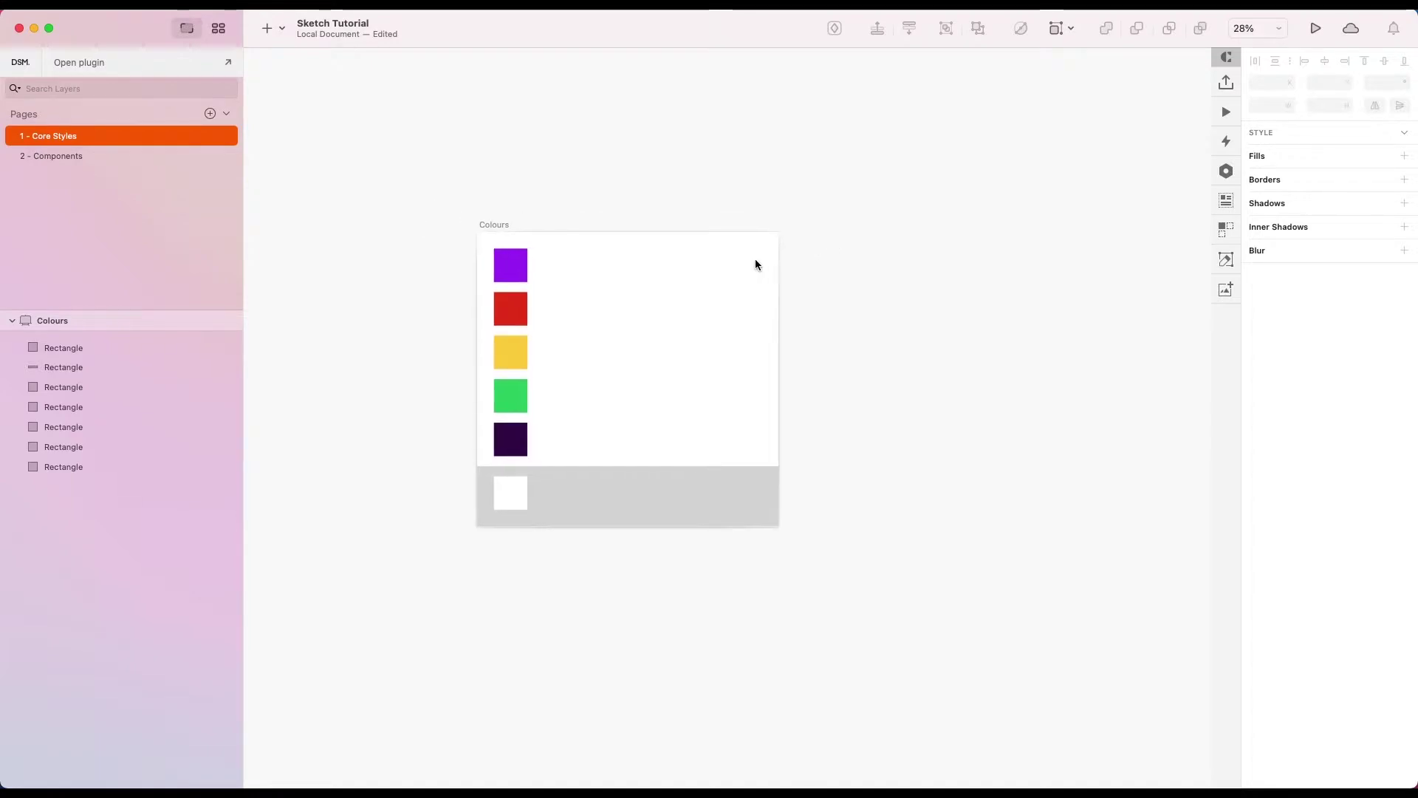
{"action": "left_click", "coordinate": [517, 267]}
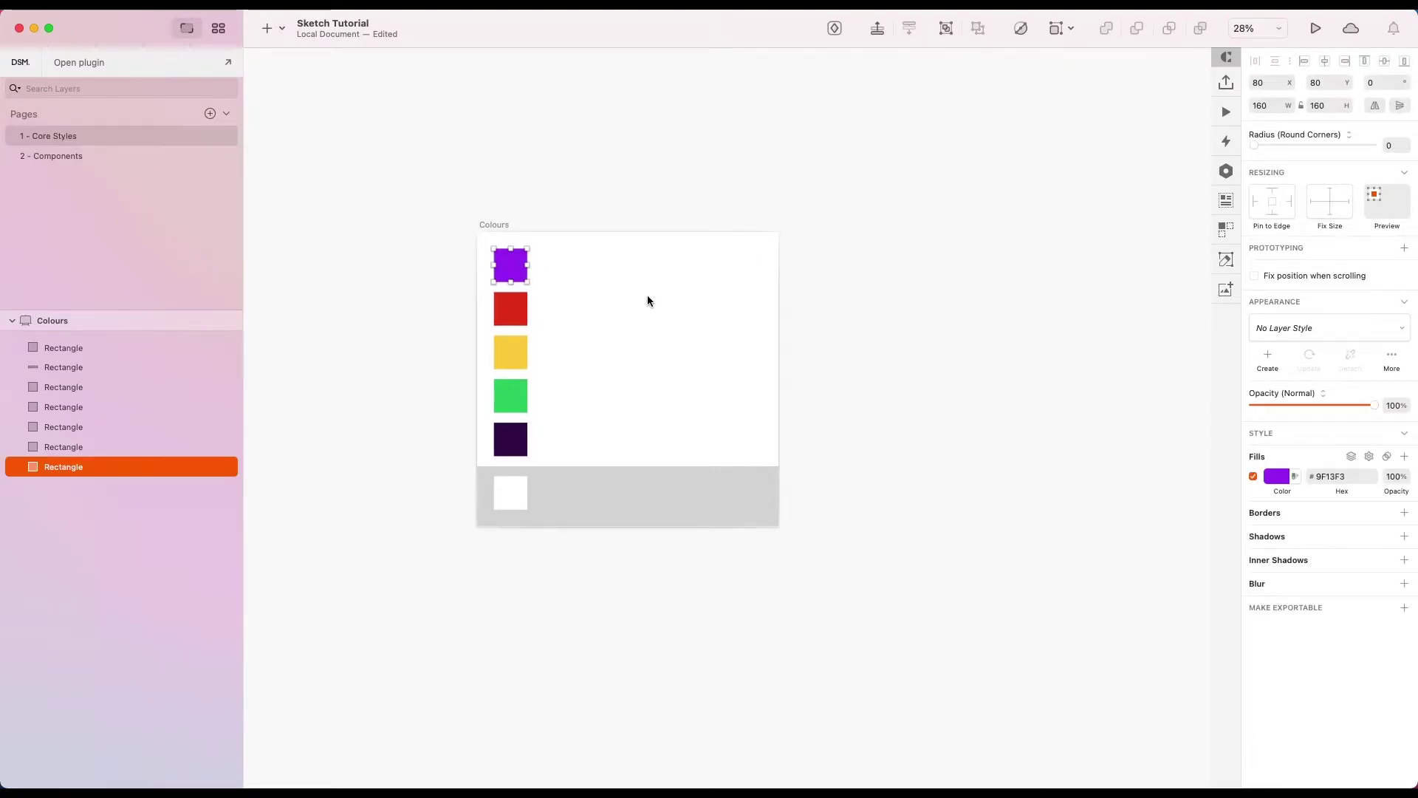
{"action": "left_click_drag", "start_coordinate": [63, 367], "coordinate": [61, 476]}
{"action": "left_click", "coordinate": [458, 318]}
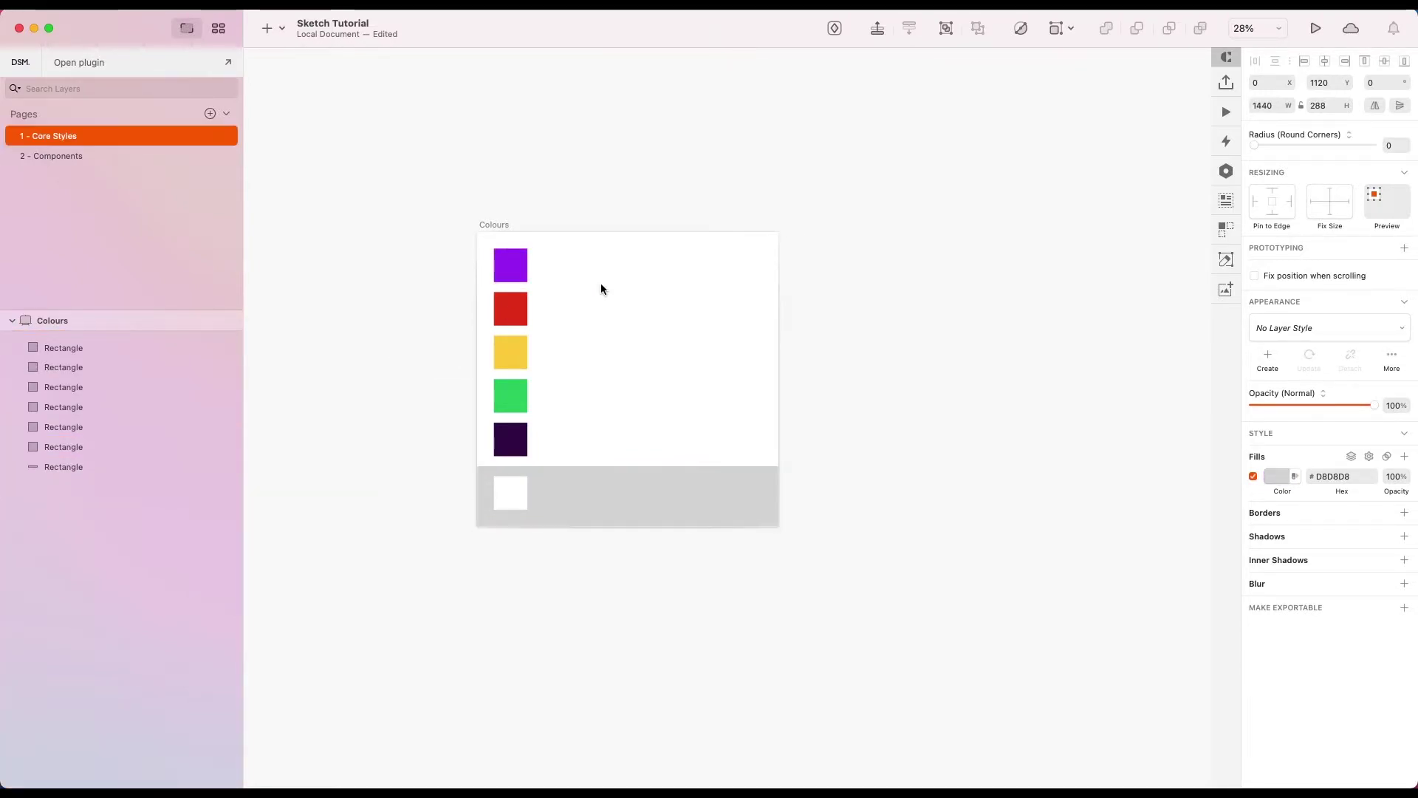
{"action": "scroll", "coordinate": [612, 371], "scroll_direction": "right", "scroll_amount": 3}
{"action": "scroll", "coordinate": [611, 371], "scroll_direction": "up", "scroll_amount": 2}
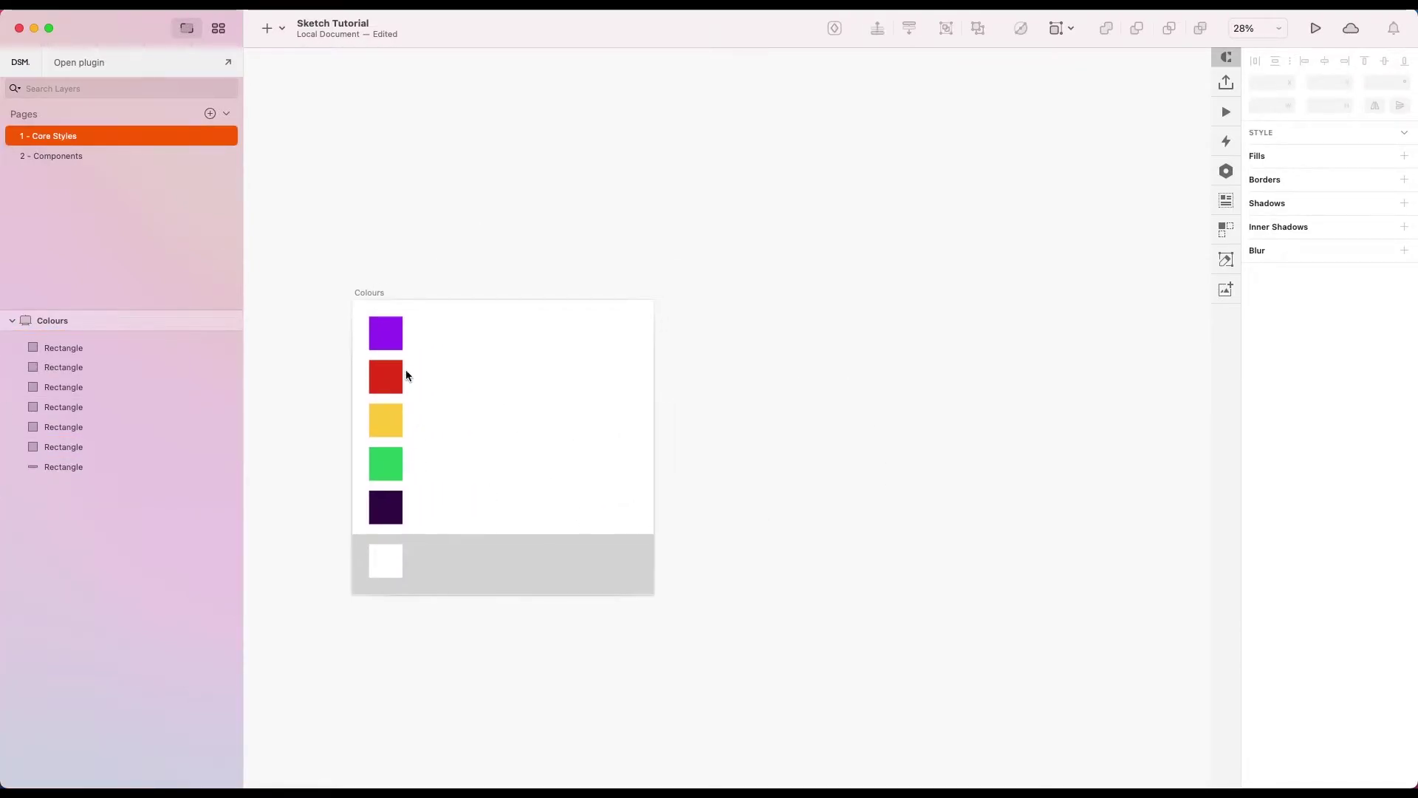
{"action": "left_click", "coordinate": [391, 341]}
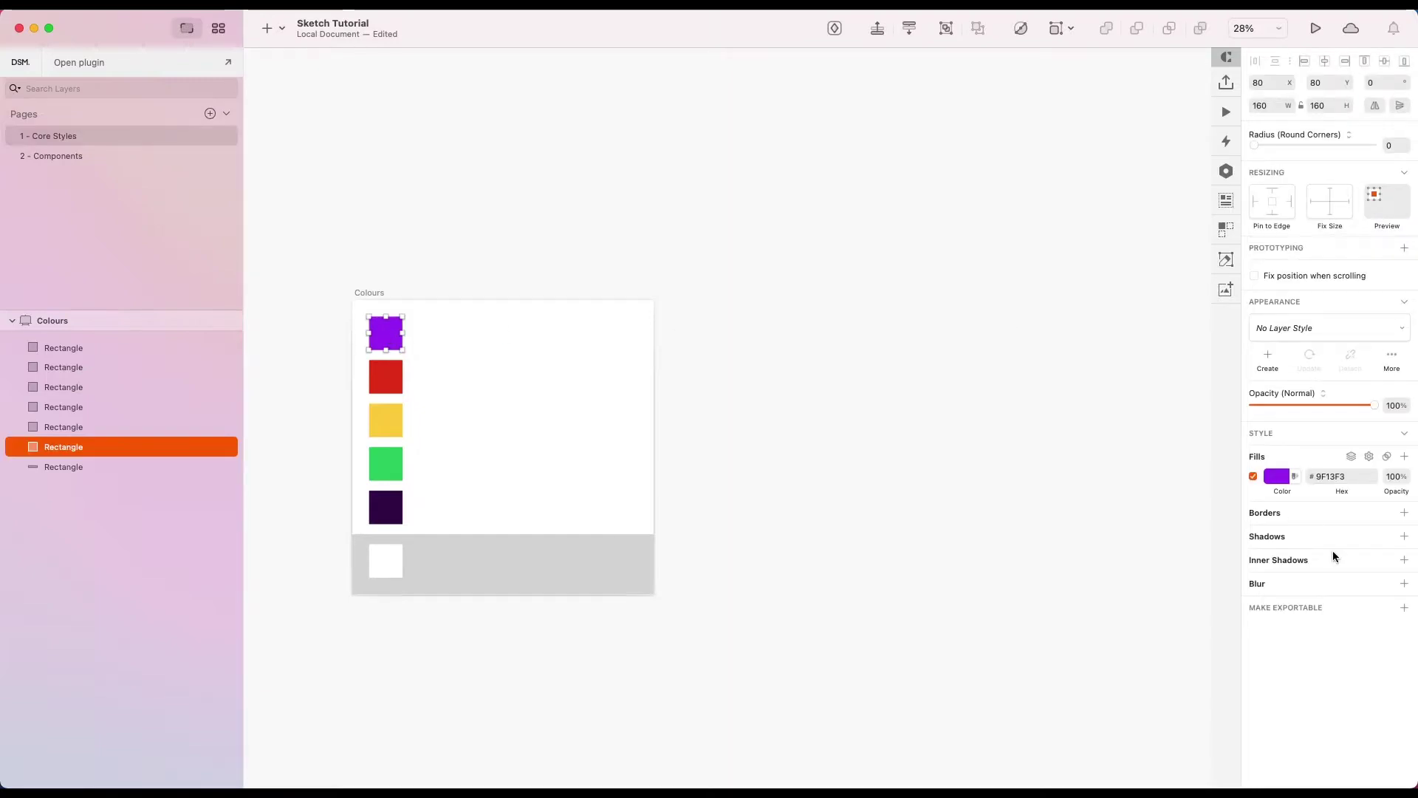
{"action": "left_click", "coordinate": [1339, 480]}
{"action": "left_click", "coordinate": [827, 353]}
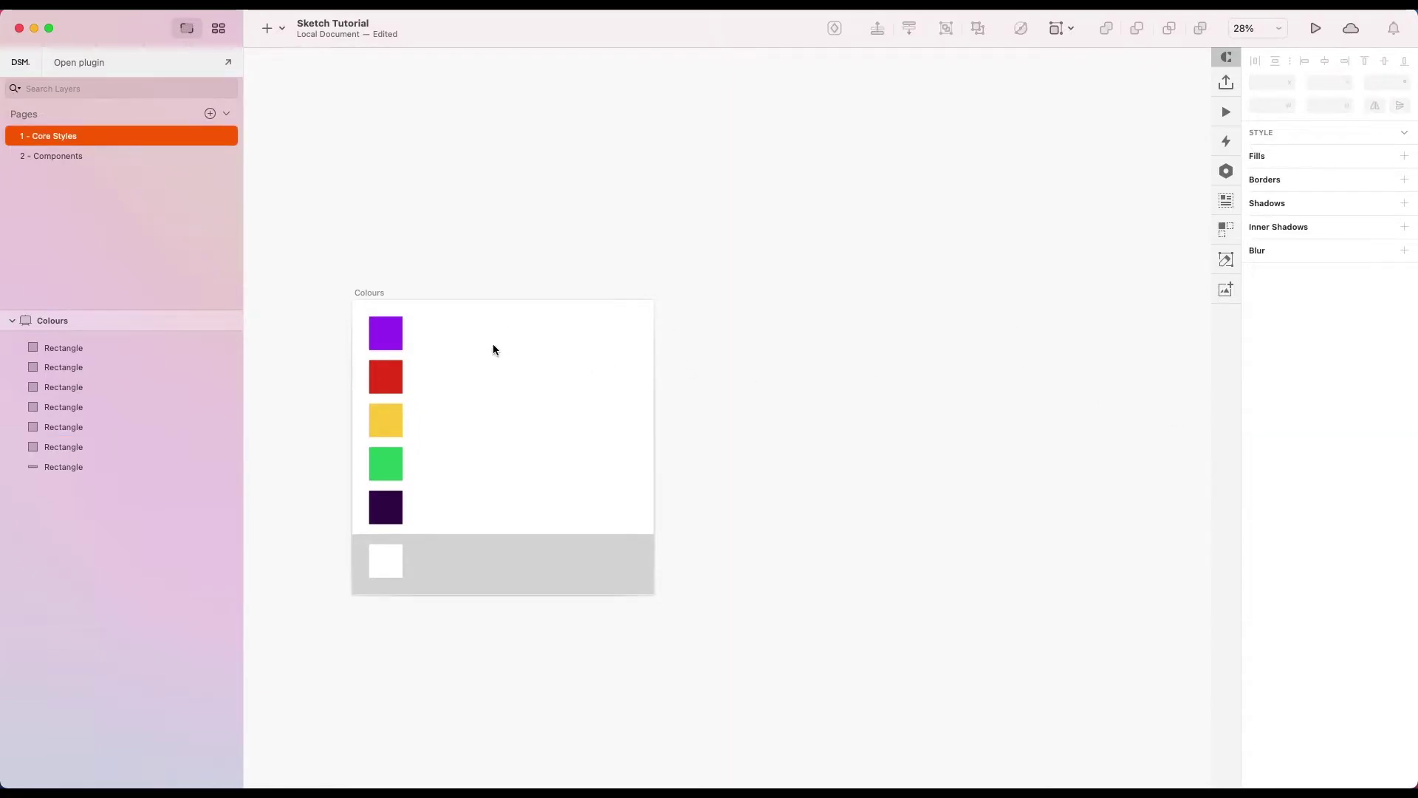
{"action": "key", "text": "r"}
{"action": "left_click_drag", "start_coordinate": [554, 385], "coordinate": [640, 436]}
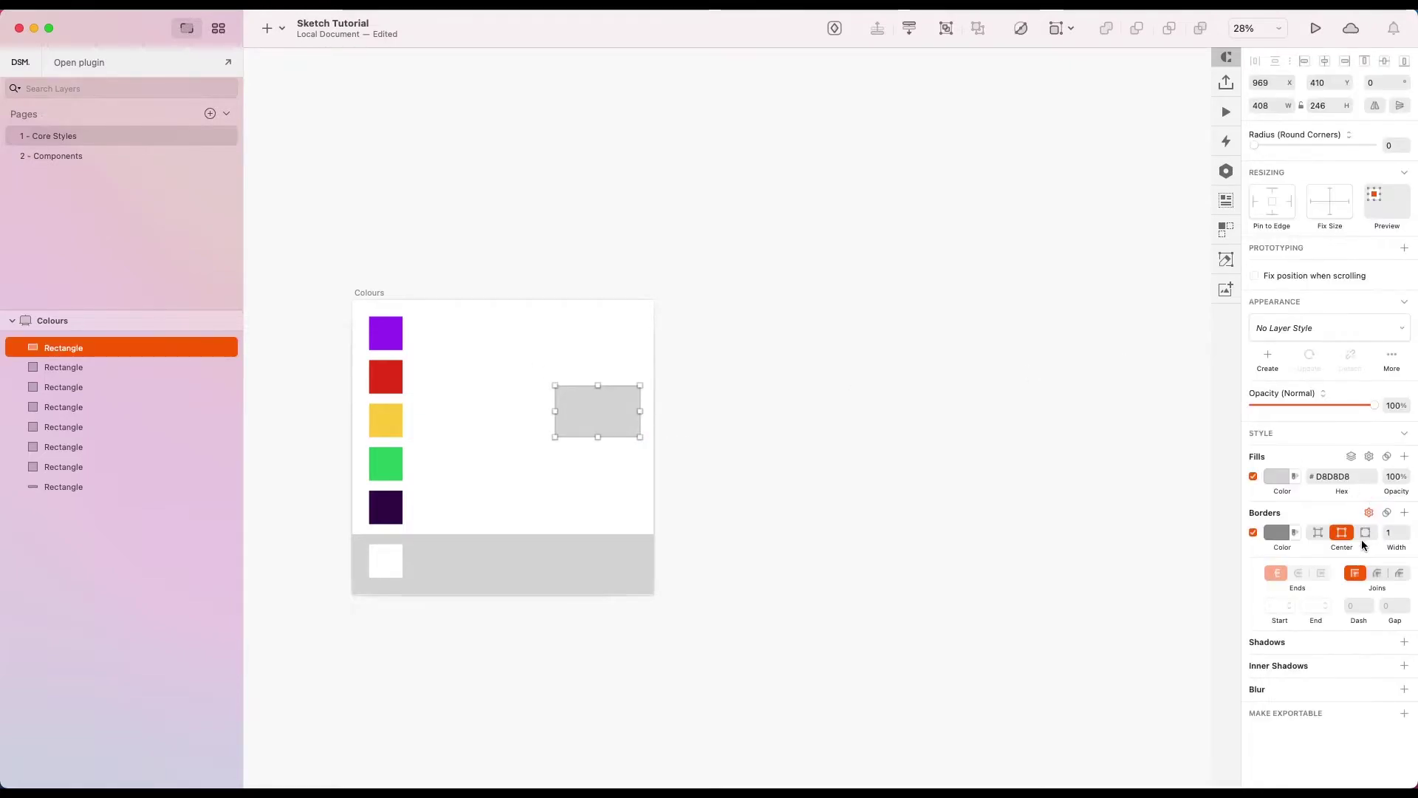
{"action": "left_click", "coordinate": [1333, 476]}
{"action": "type", "text": "9F13F3"}
{"action": "key", "text": "Return"}
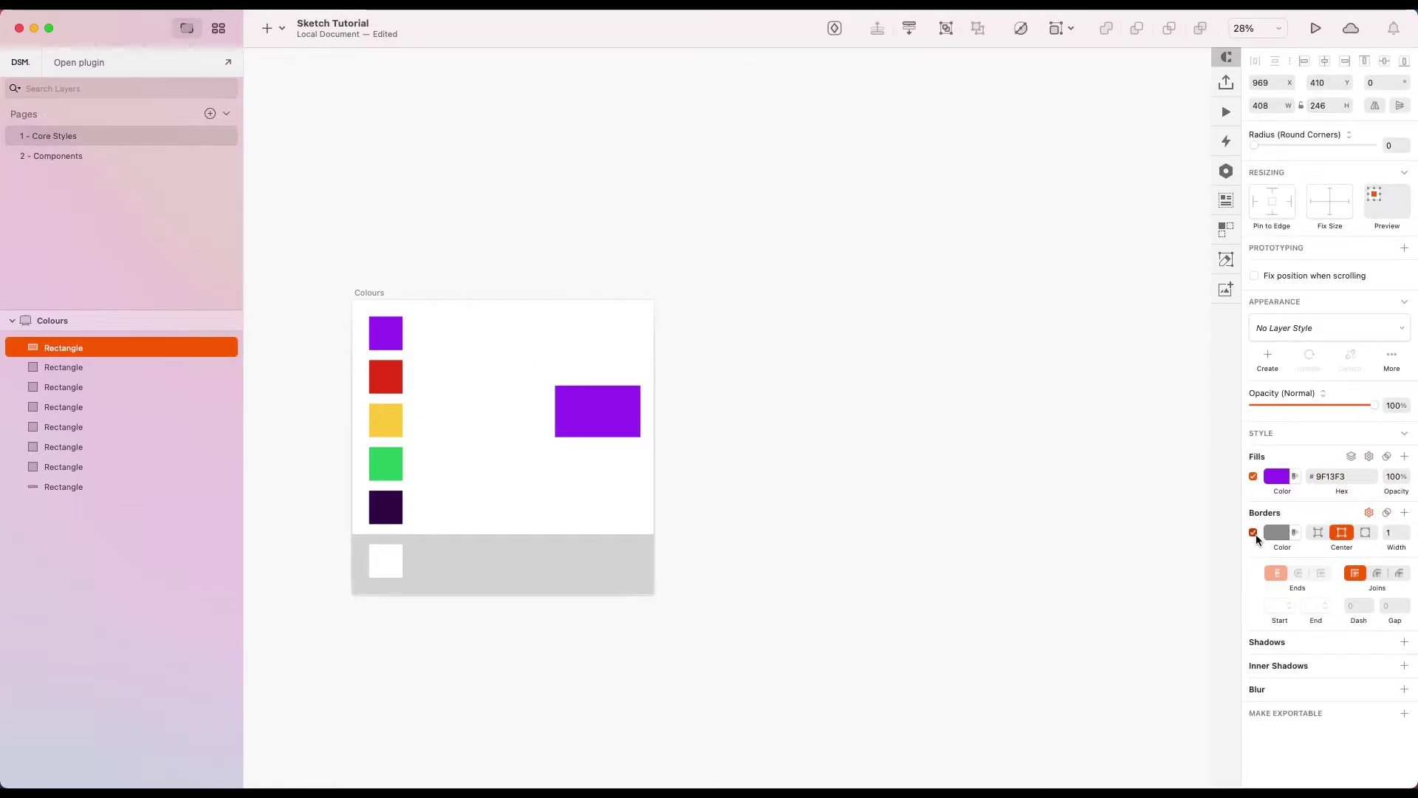
{"action": "left_click", "coordinate": [1253, 532]}
{"action": "left_click", "coordinate": [1349, 513]}
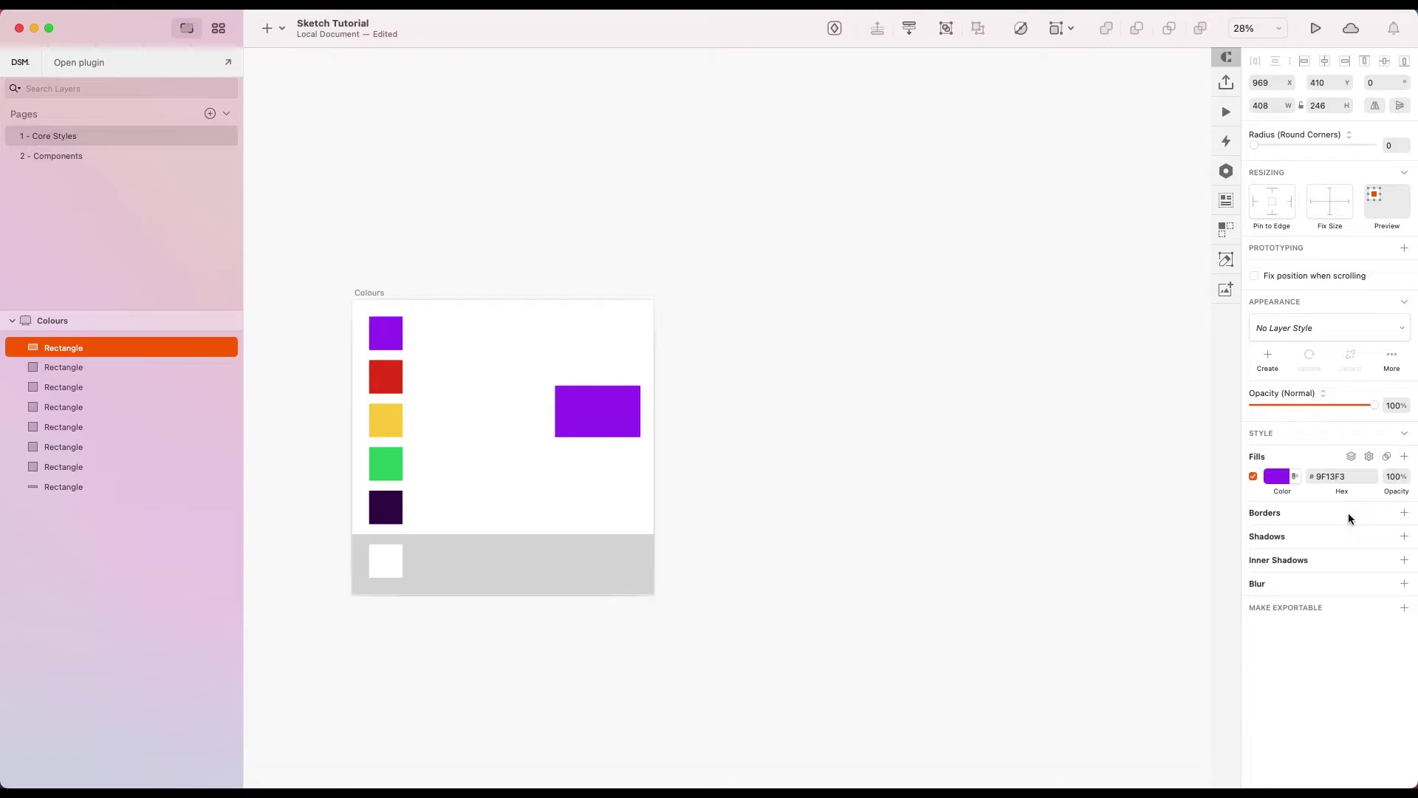
{"action": "left_click", "coordinate": [815, 517]}
{"action": "scroll", "coordinate": [591, 453], "scroll_direction": "up", "scroll_amount": 5}
{"action": "scroll", "coordinate": [591, 453], "scroll_direction": "left", "scroll_amount": 3}
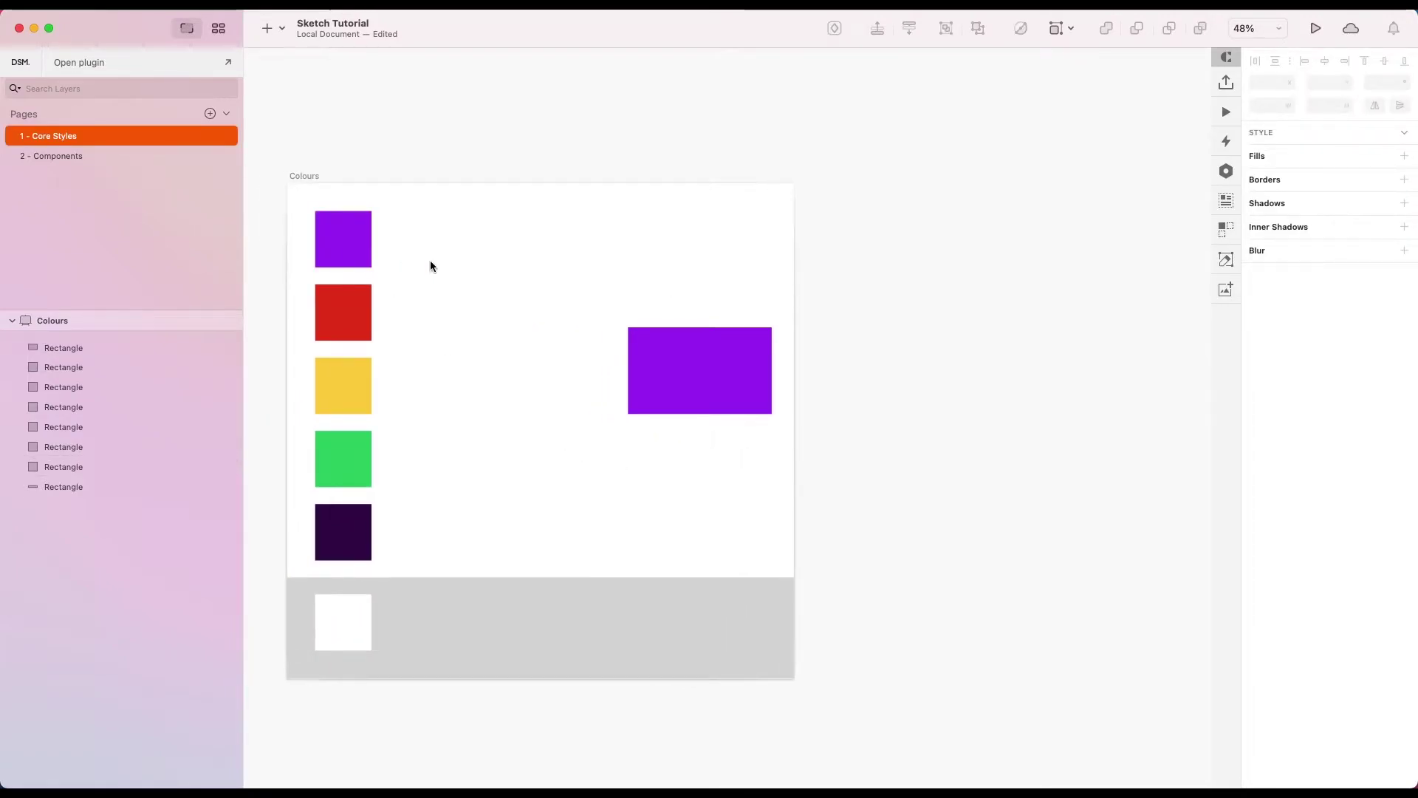
{"action": "scroll", "coordinate": [887, 496], "scroll_direction": "down", "scroll_amount": 3}
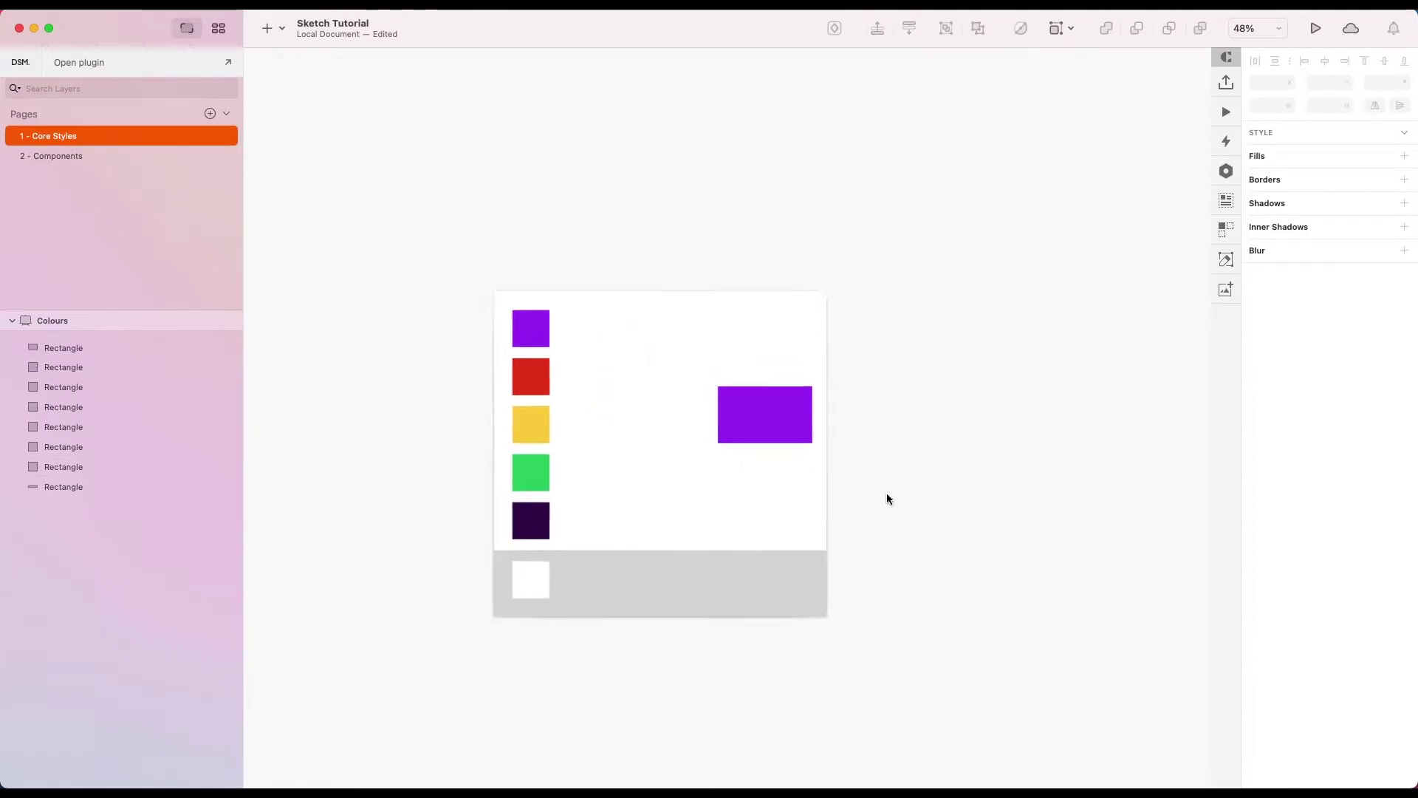
{"action": "scroll", "coordinate": [886, 499], "scroll_direction": "down", "scroll_amount": 2}
{"action": "scroll", "coordinate": [813, 458], "scroll_direction": "down", "scroll_amount": 2}
{"action": "scroll", "coordinate": [731, 391], "scroll_direction": "up", "scroll_amount": 4}
{"action": "left_click", "coordinate": [773, 383]}
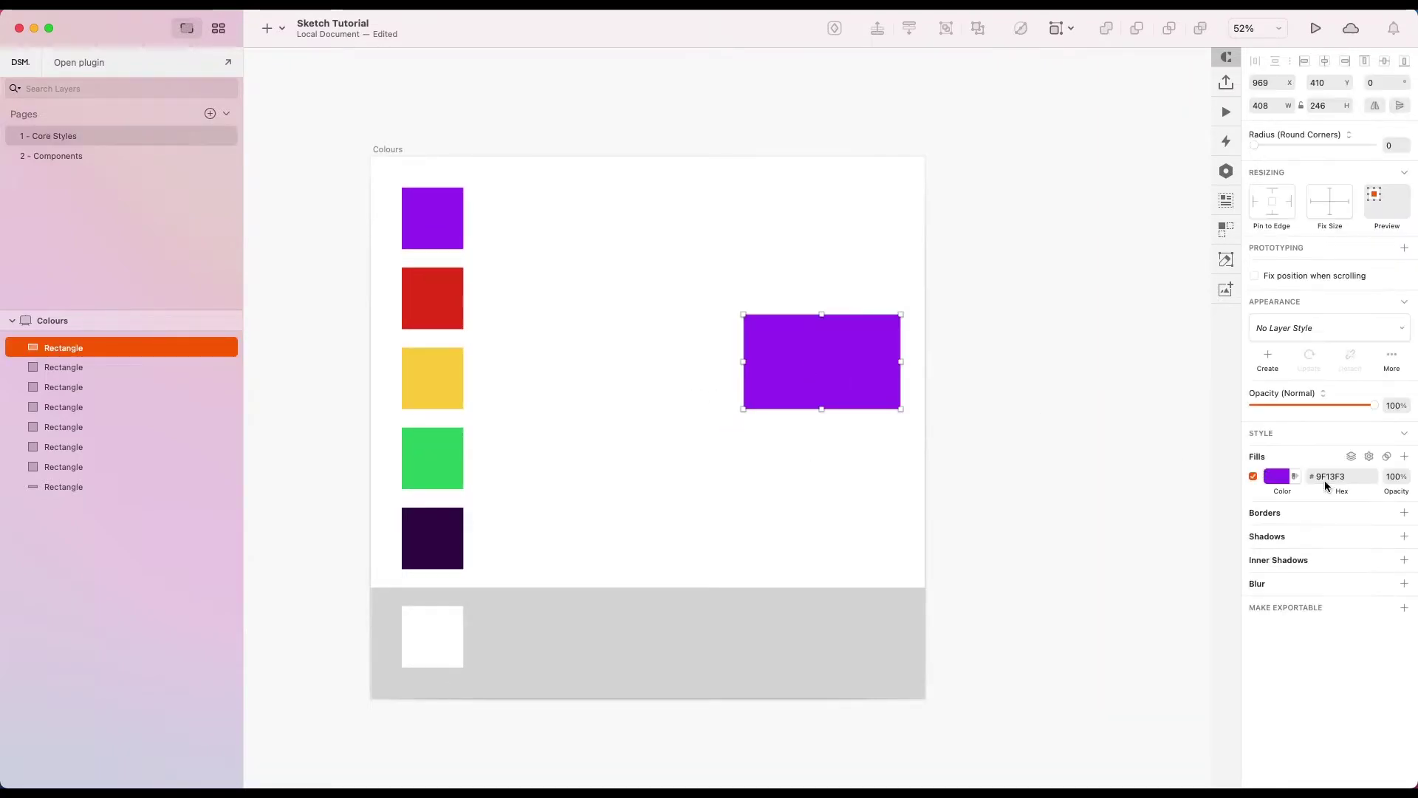
{"action": "left_click", "coordinate": [1278, 476]}
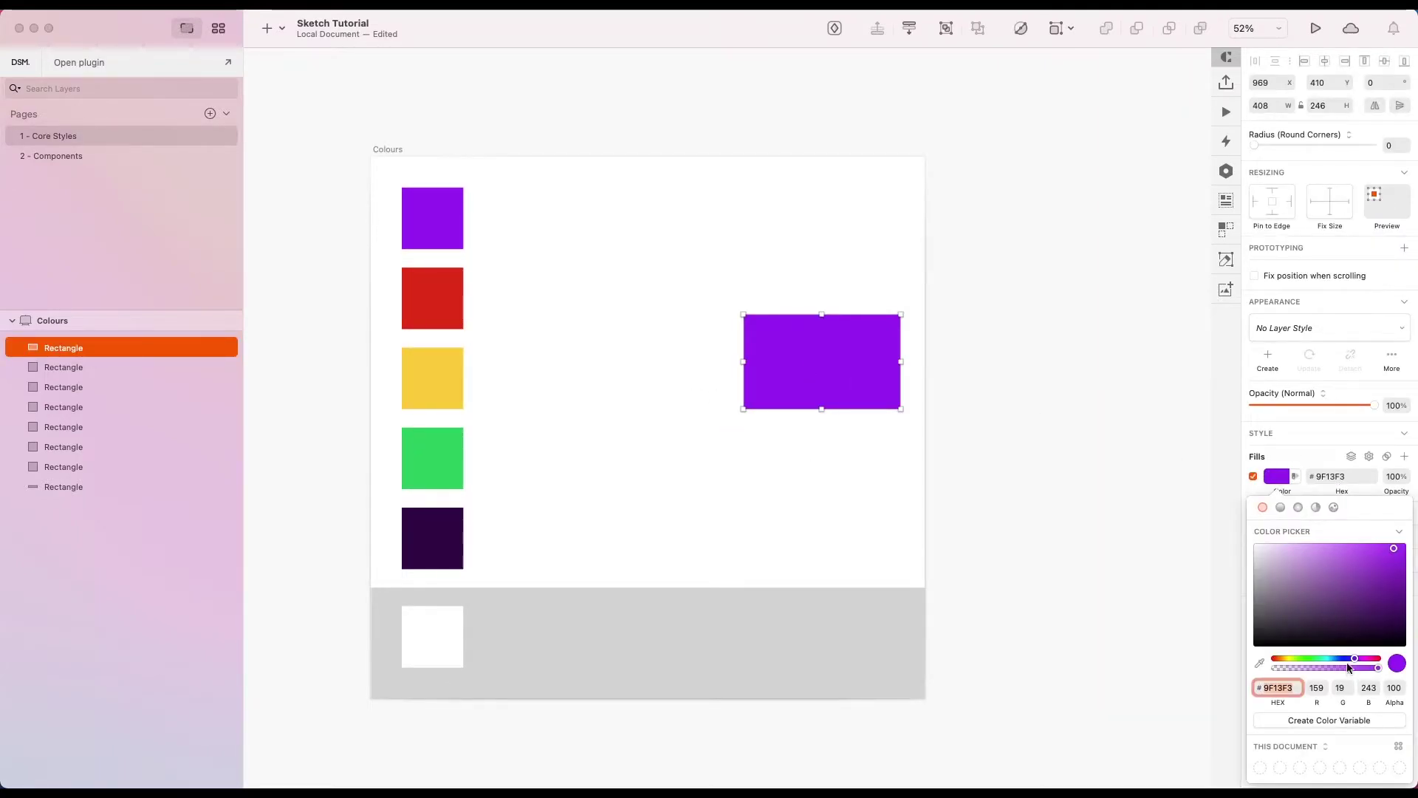
{"action": "mouse_move", "coordinate": [1348, 661]}
{"action": "left_mouse_down"}
{"action": "mouse_move", "coordinate": [1300, 658]}
{"action": "mouse_move", "coordinate": [1373, 660]}
{"action": "left_mouse_up"}
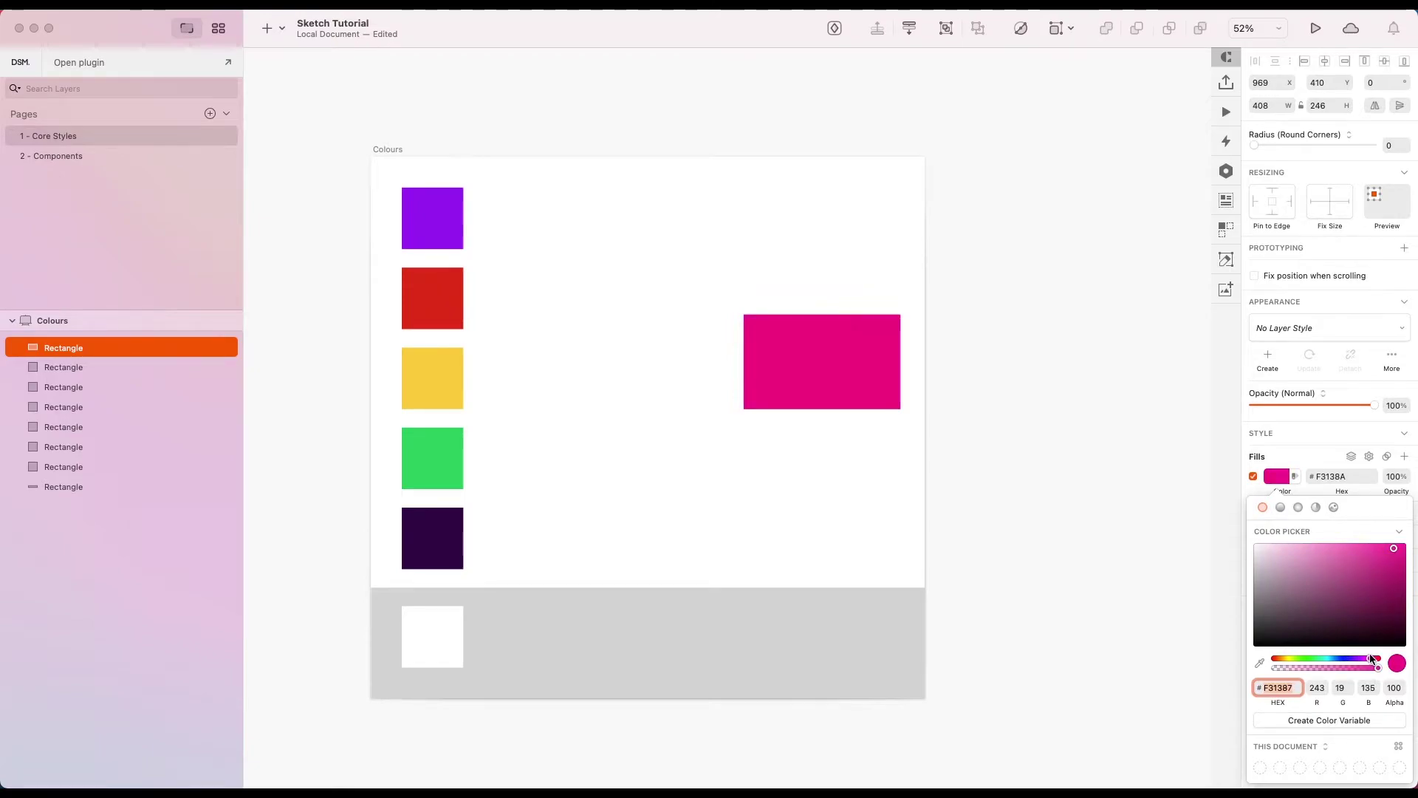
{"action": "left_click", "coordinate": [777, 345]}
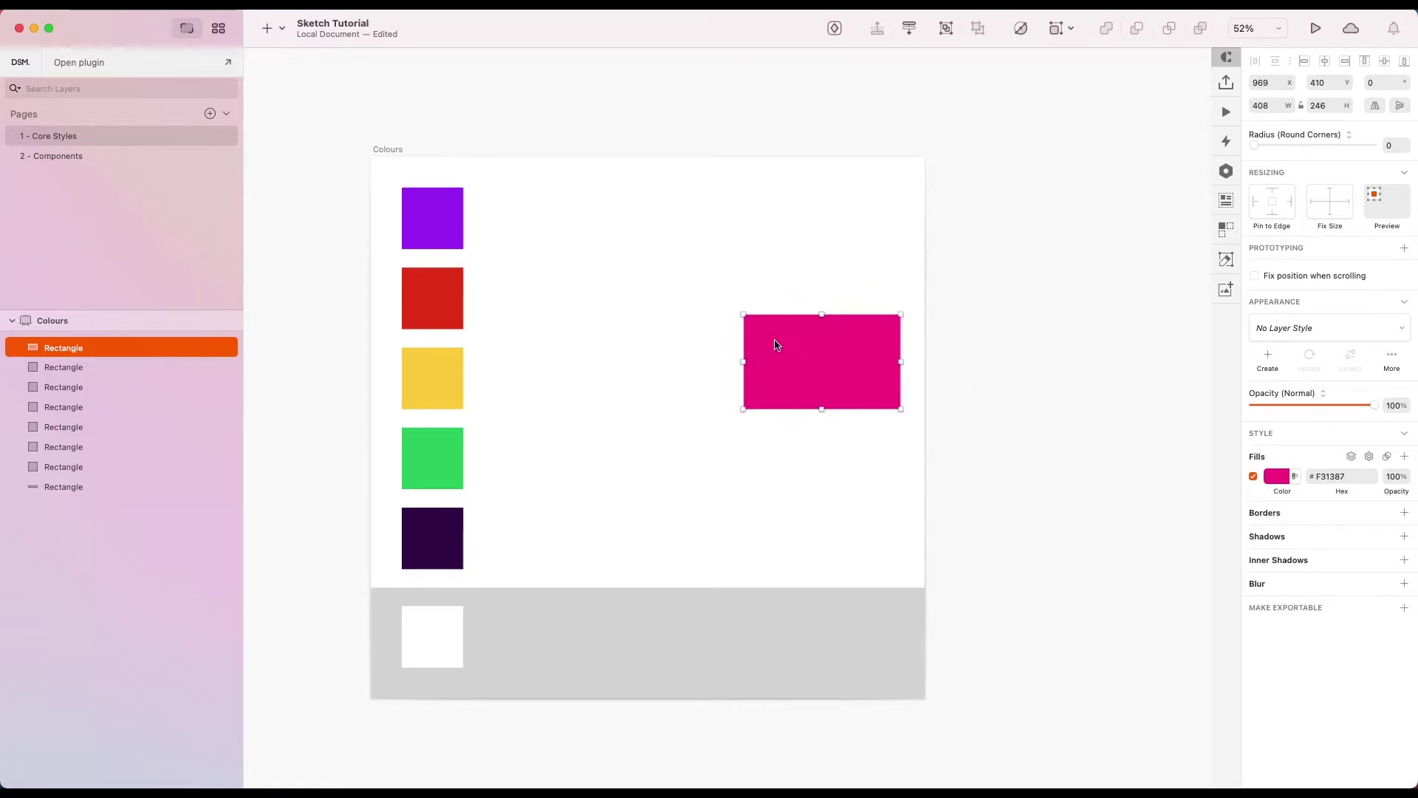
{"action": "left_click", "coordinate": [435, 220]}
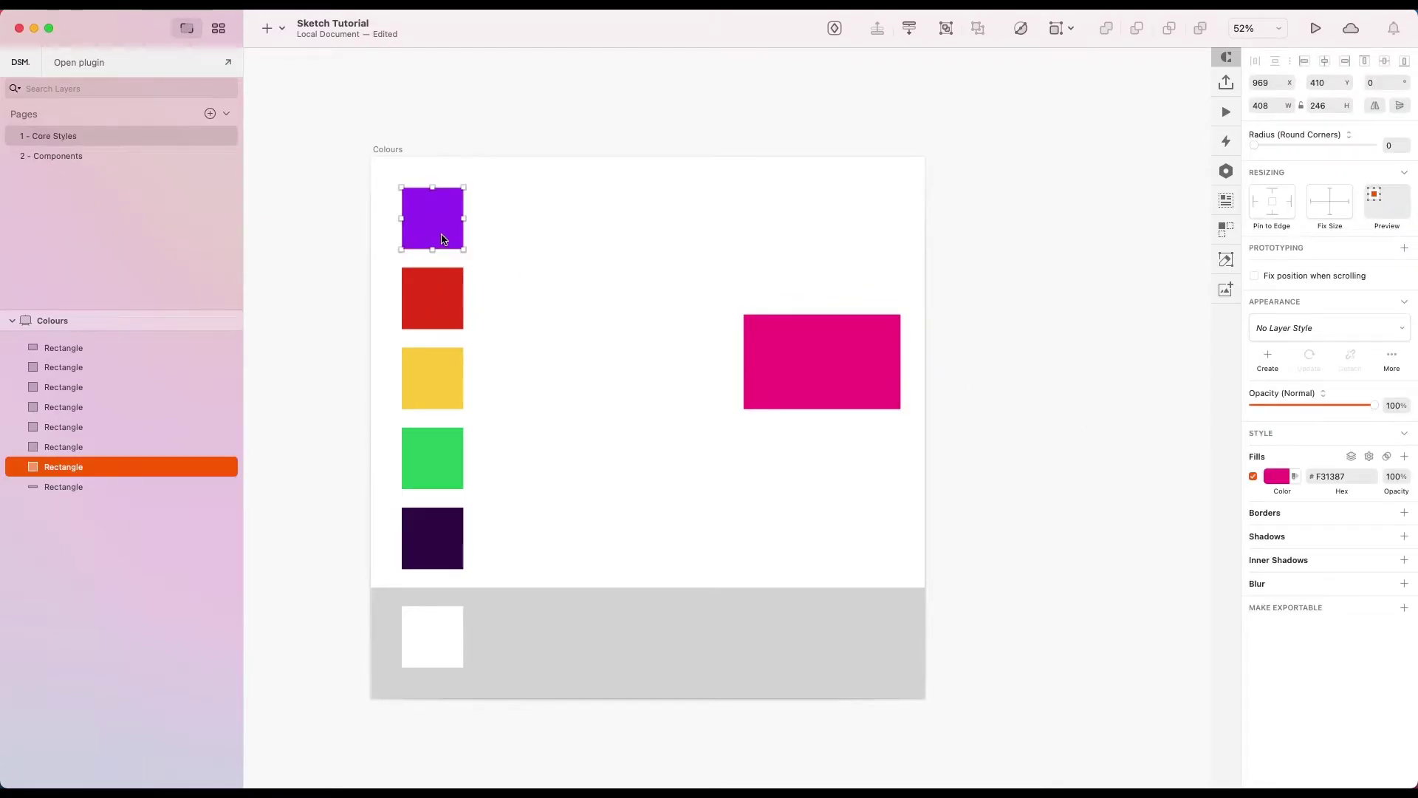
{"action": "left_click", "coordinate": [839, 379]}
{"action": "key", "text": "BackSpace"}
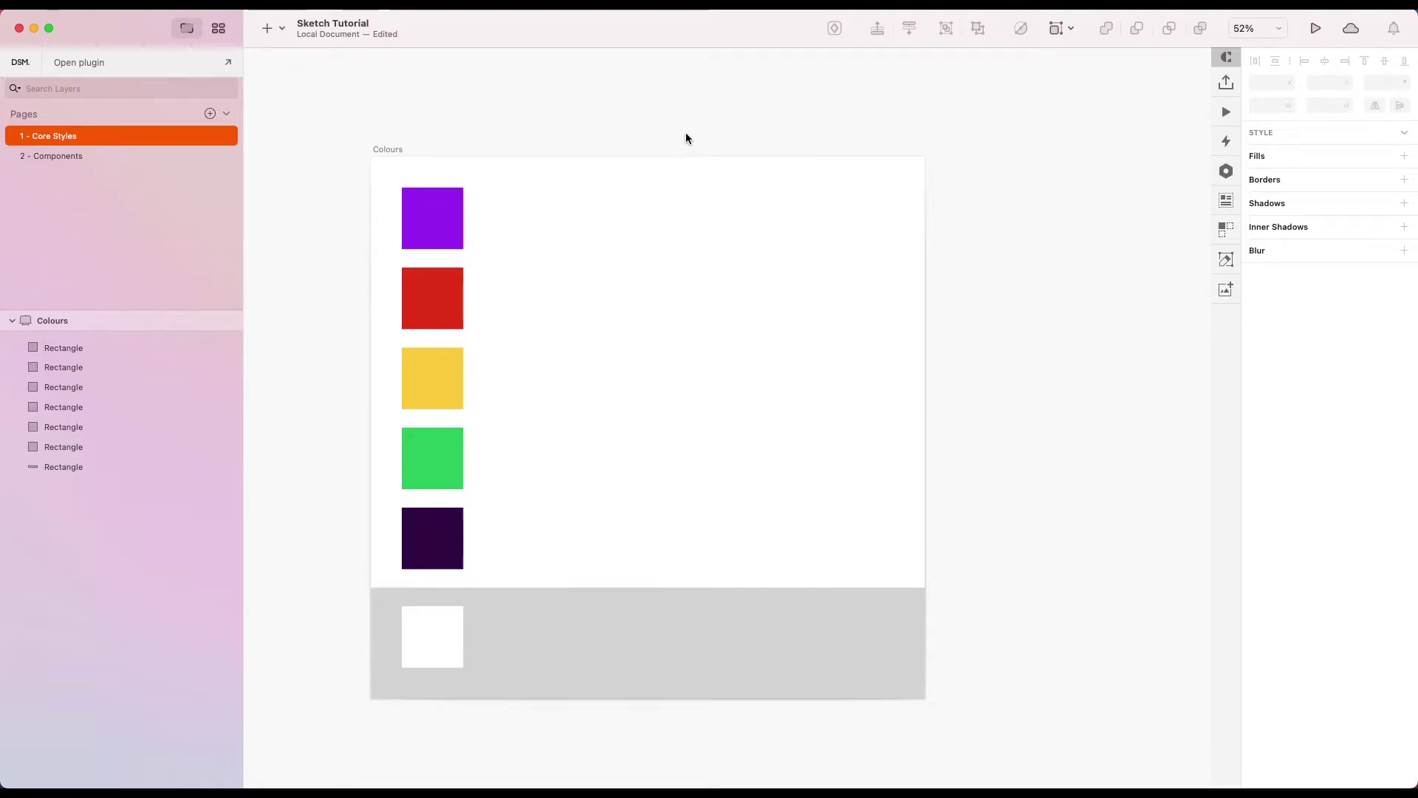
Turn the top purple square's 9F13F3 fill into a colour variable named Primary.
{"action": "left_click", "coordinate": [453, 209]}
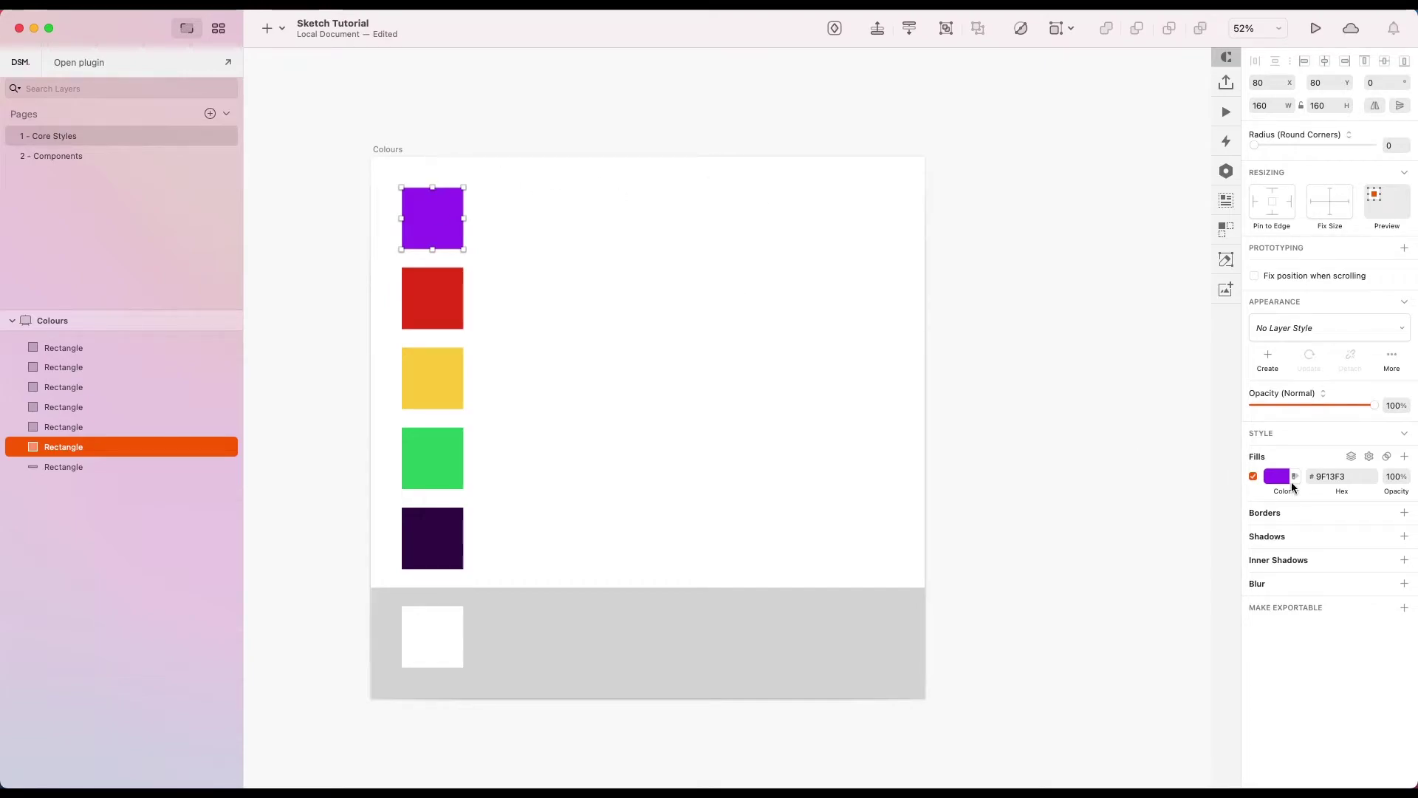
{"action": "left_click", "coordinate": [1283, 478]}
{"action": "left_click", "coordinate": [1340, 720]}
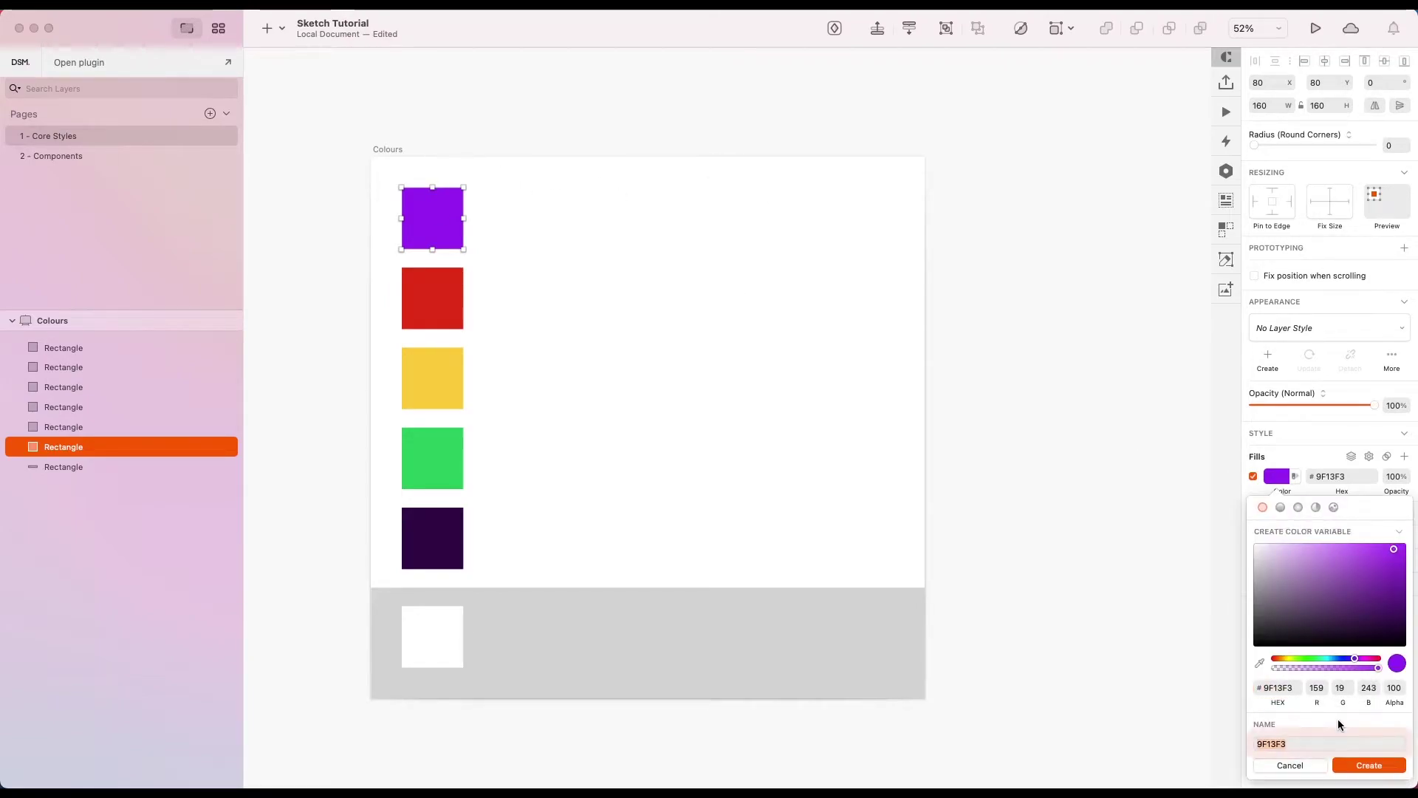
{"action": "type", "text": "Pr"}
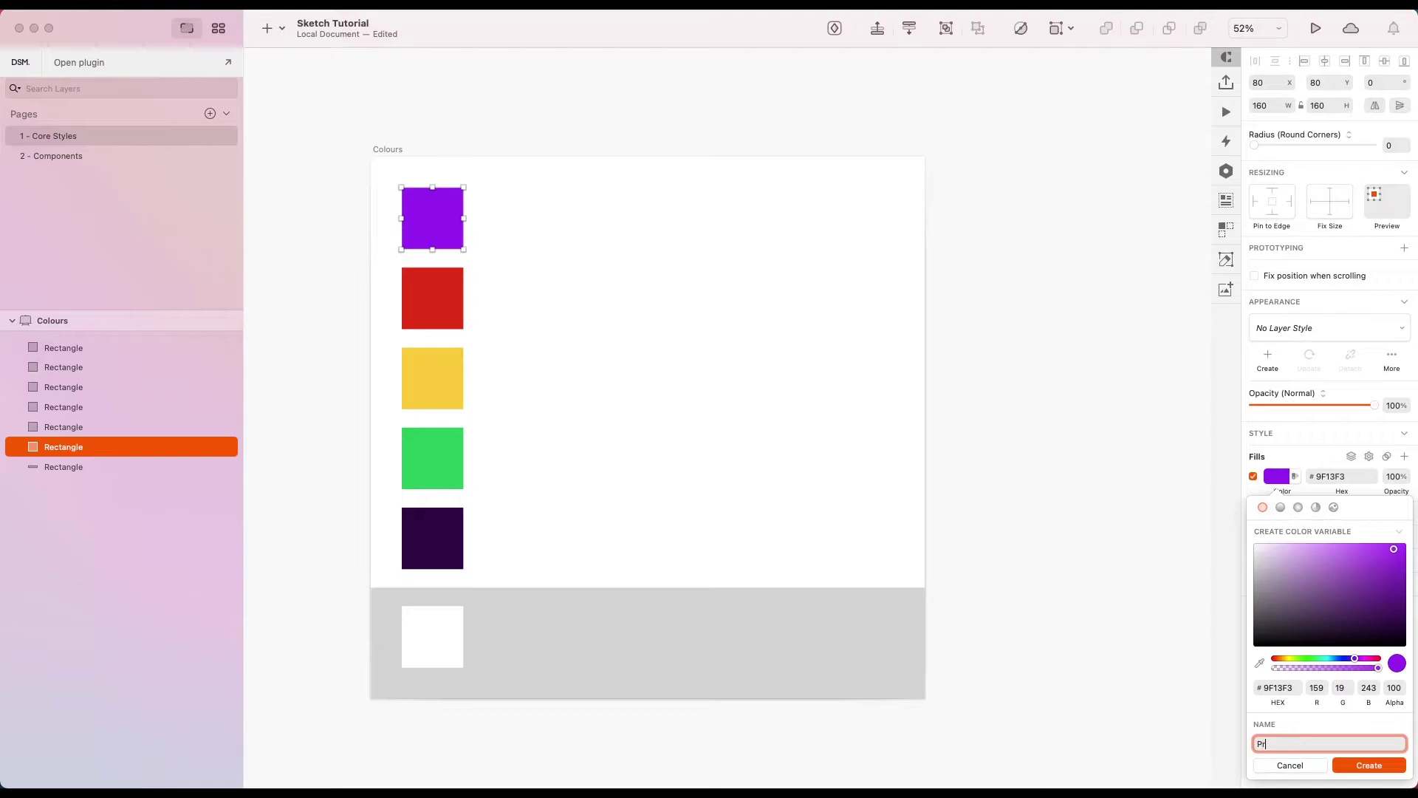
{"action": "type", "text": "imary"}
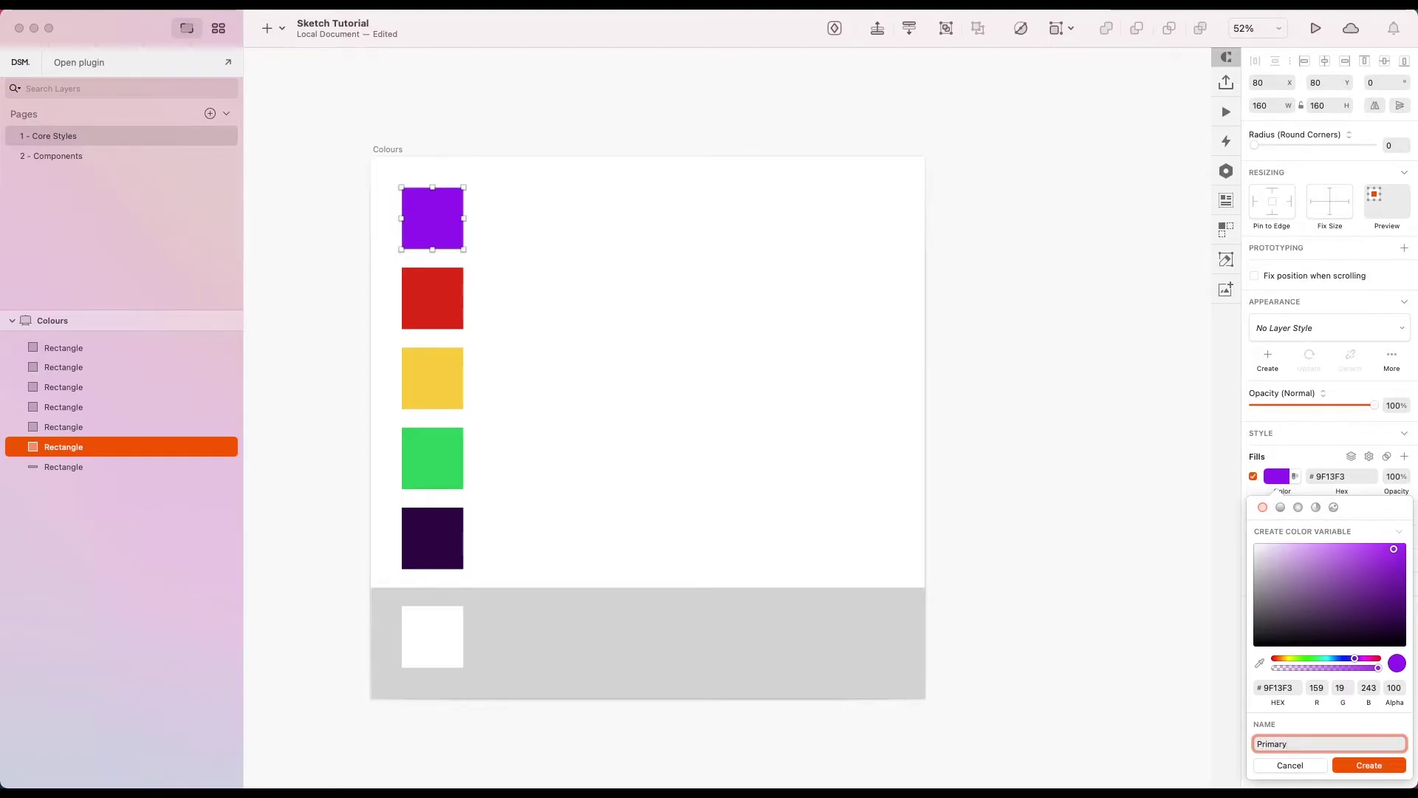
{"action": "left_click", "coordinate": [1370, 766]}
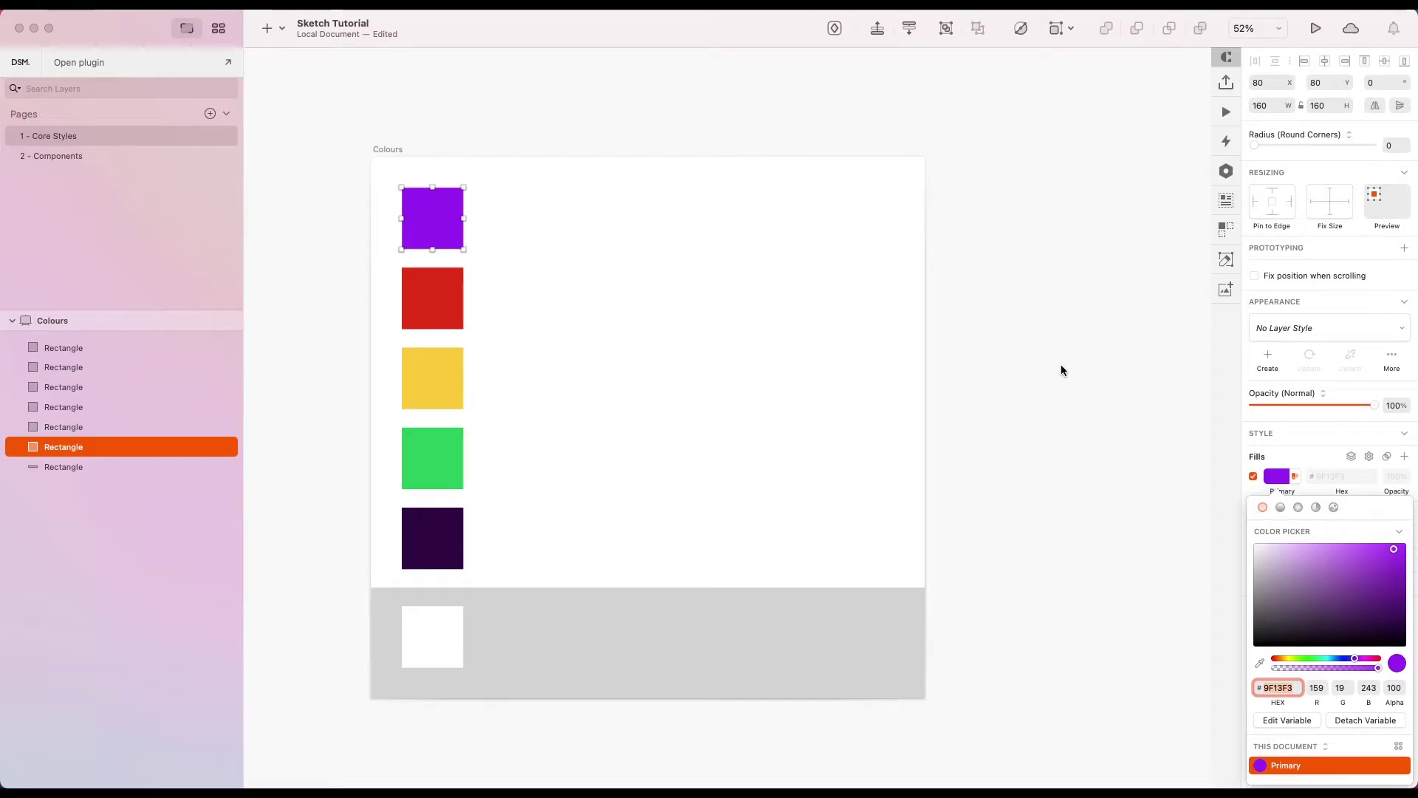
{"action": "left_click", "coordinate": [1005, 347]}
{"action": "key", "text": "r"}
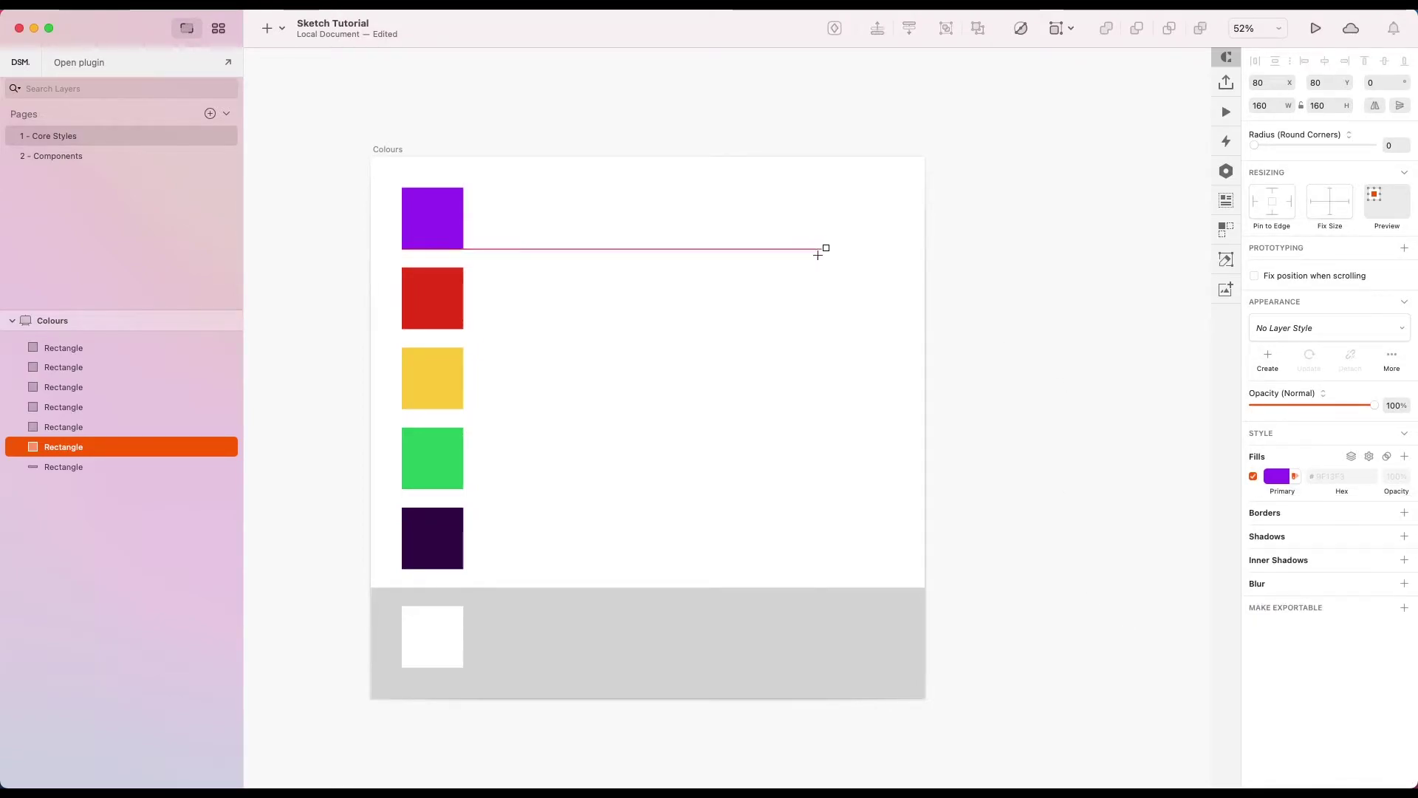
{"action": "left_click_drag", "start_coordinate": [715, 248], "coordinate": [882, 379]}
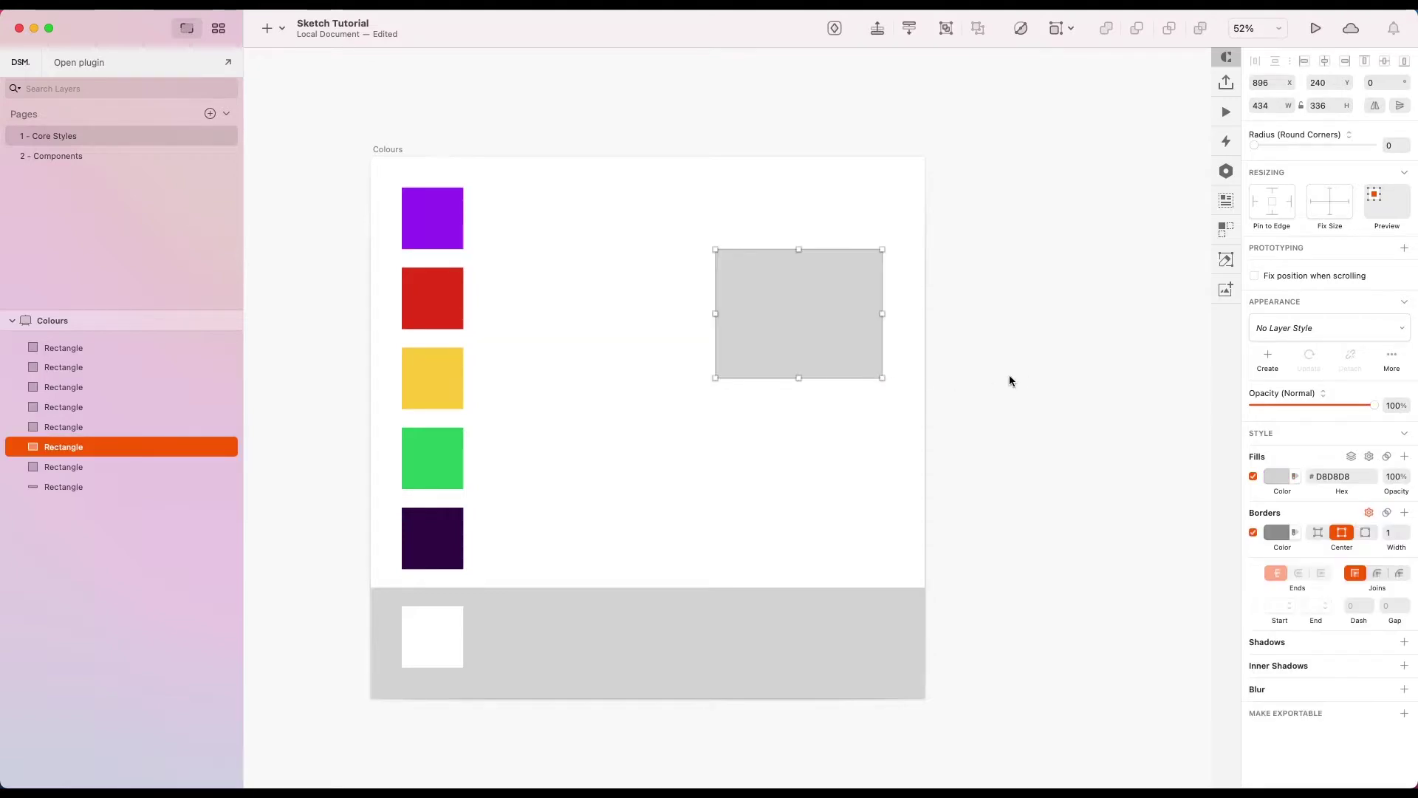
{"action": "left_click", "coordinate": [1277, 477]}
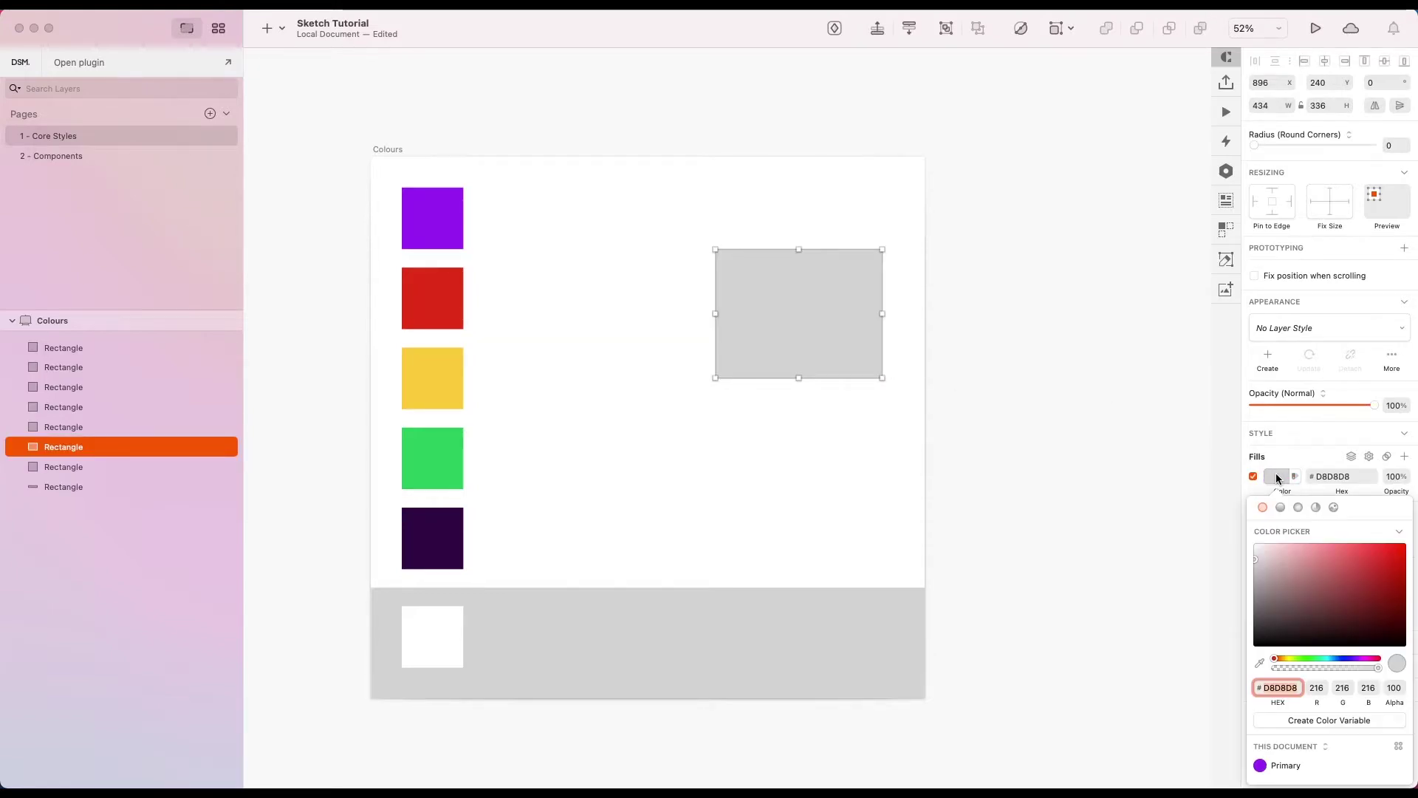
{"action": "left_click", "coordinate": [1285, 765]}
{"action": "left_click", "coordinate": [1315, 493]}
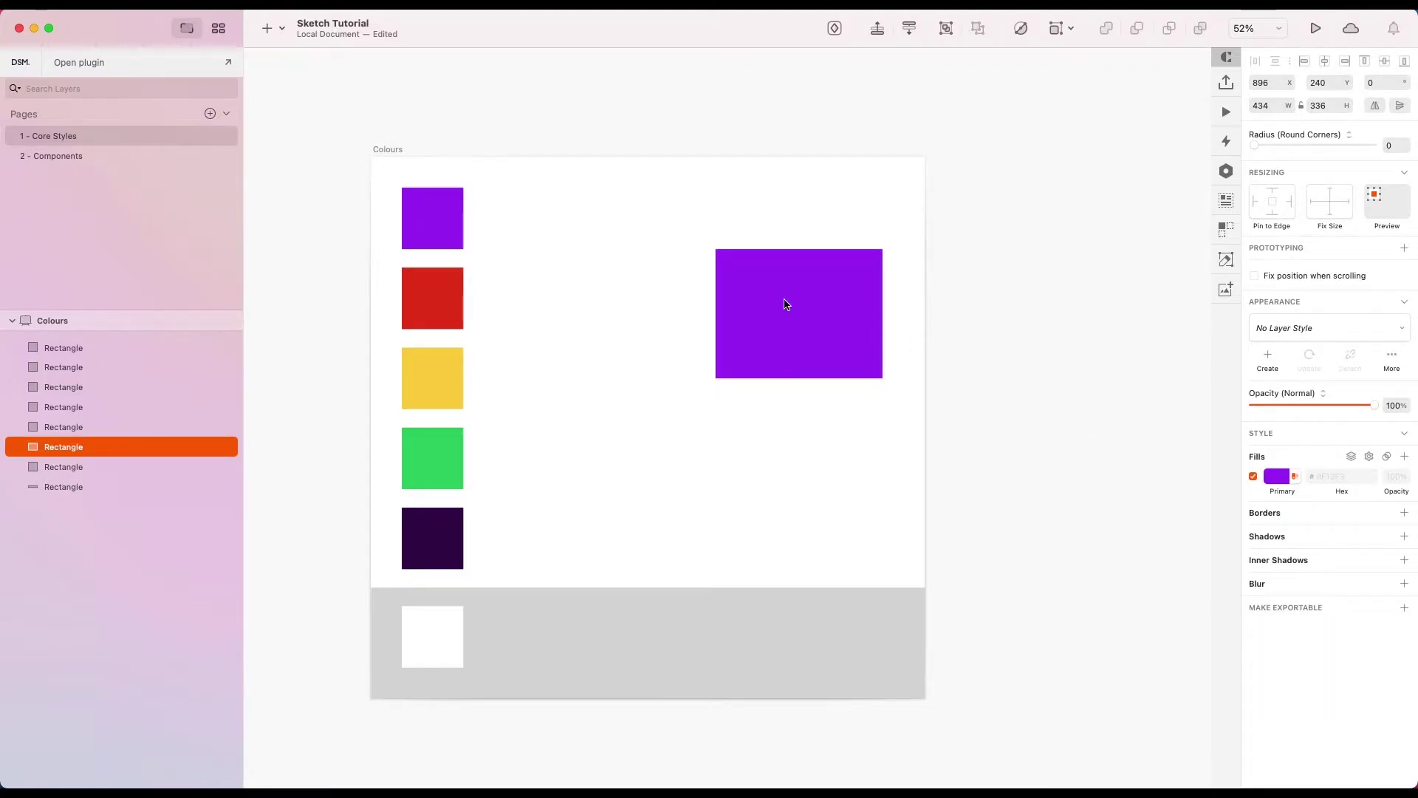
{"action": "left_click", "coordinate": [956, 273]}
{"action": "left_click", "coordinate": [839, 296]}
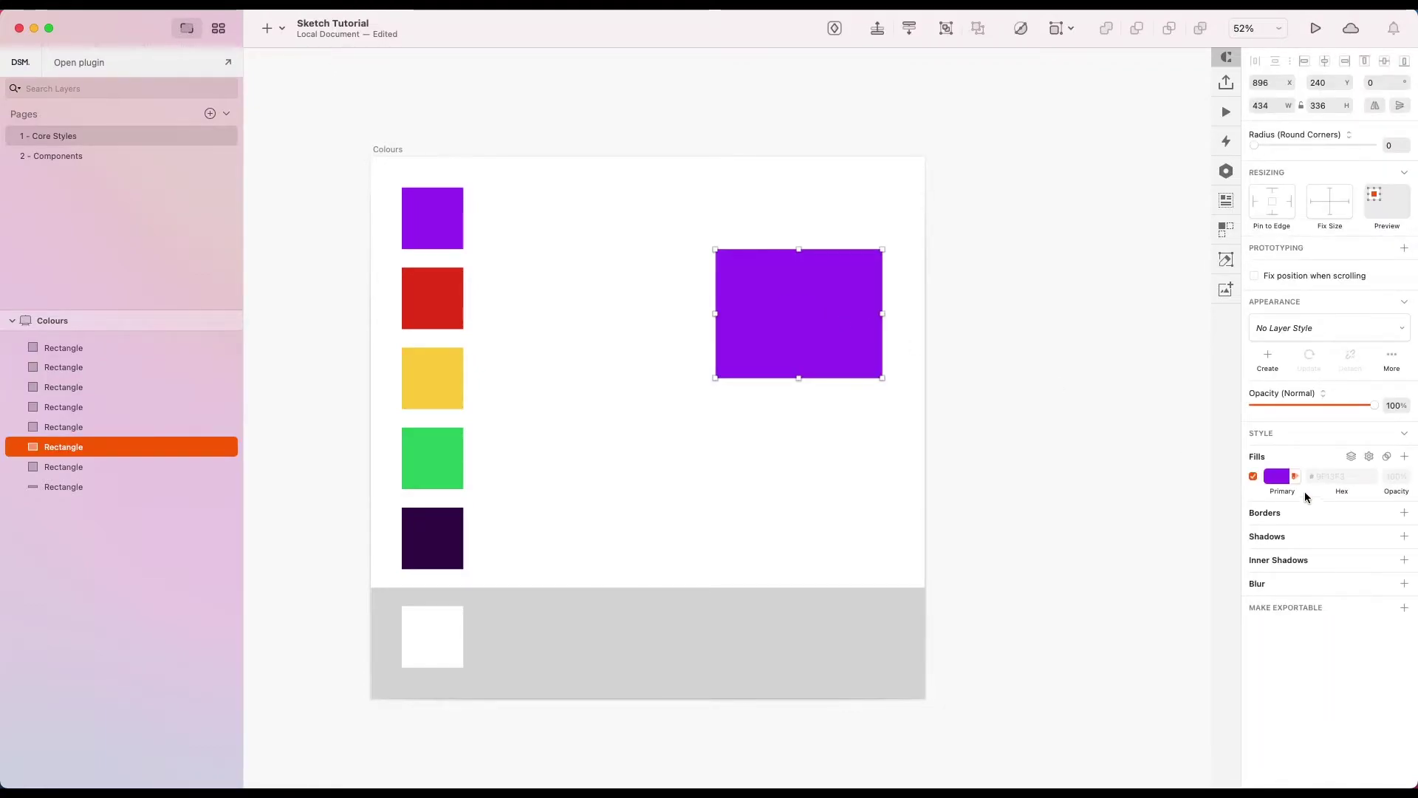
{"action": "left_click", "coordinate": [1275, 479]}
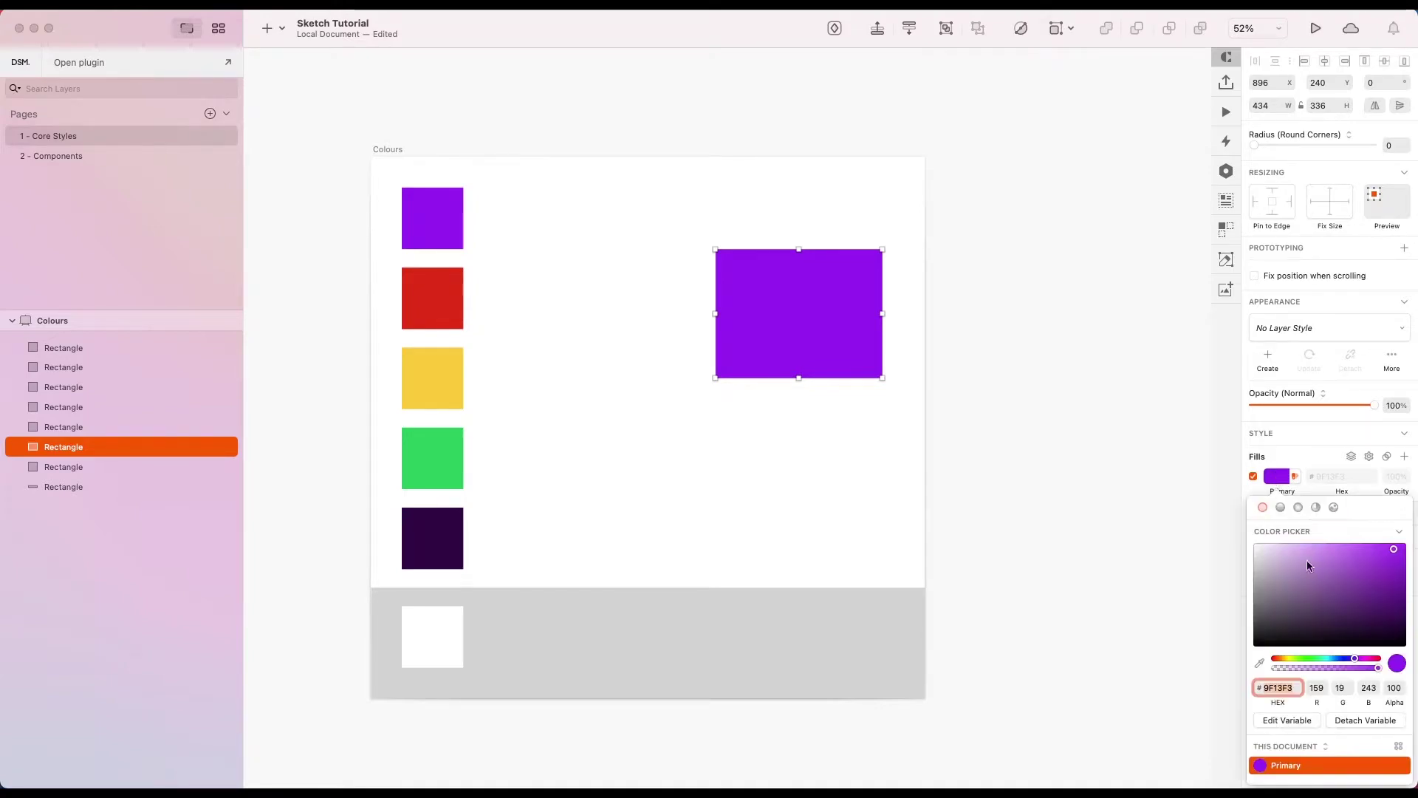
{"action": "left_click", "coordinate": [1301, 721]}
{"action": "left_click_drag", "start_coordinate": [1340, 656], "coordinate": [1285, 659]}
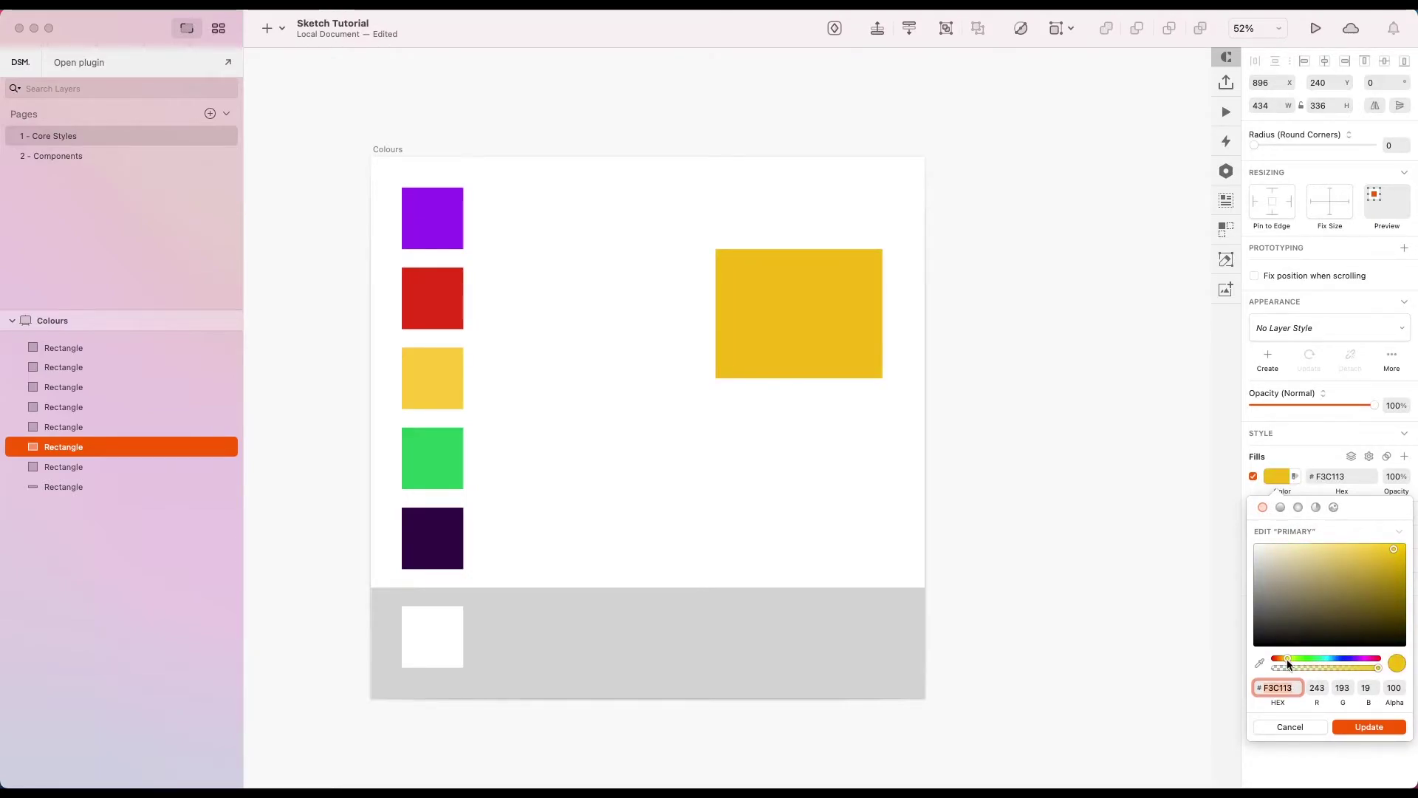
{"action": "left_click", "coordinate": [1369, 726]}
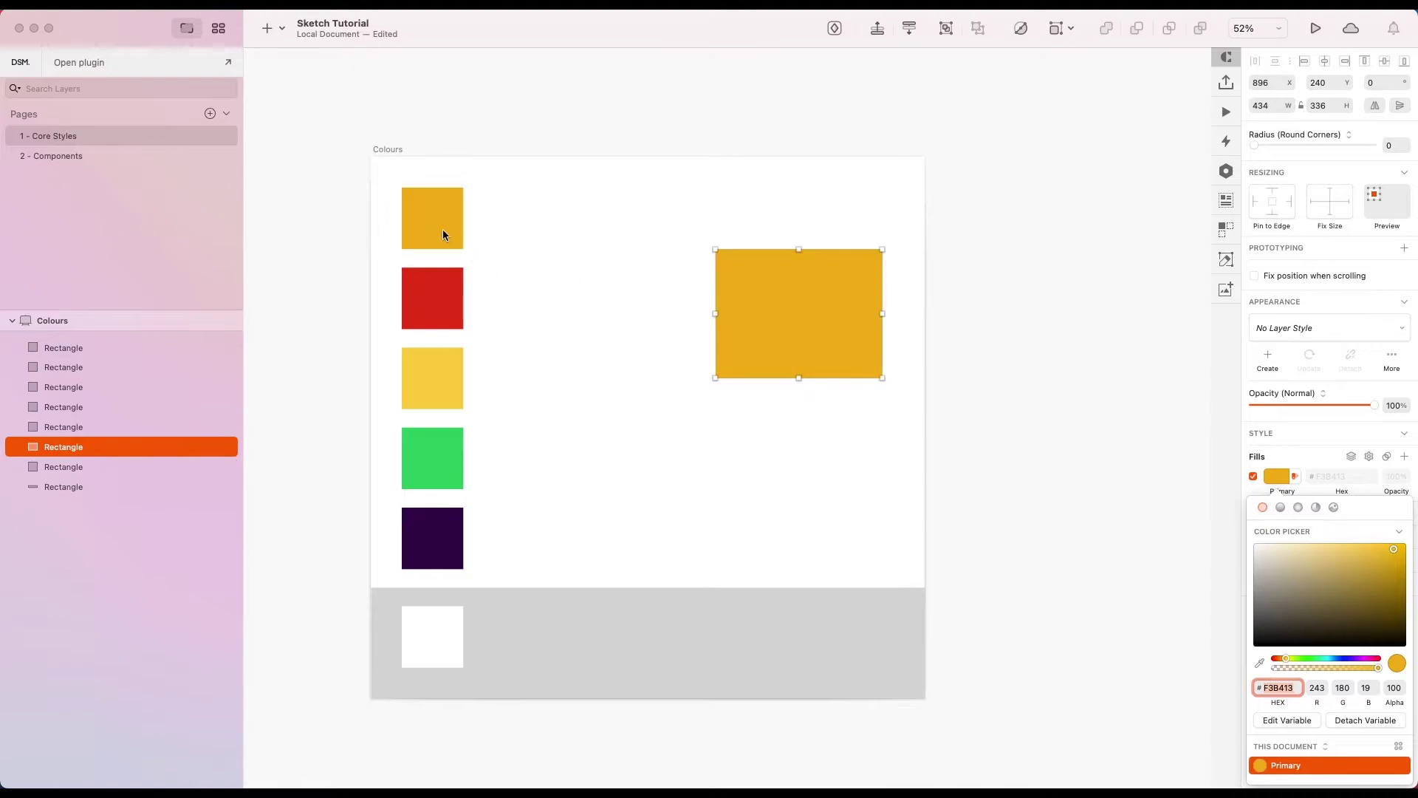
{"action": "left_click", "coordinate": [718, 189]}
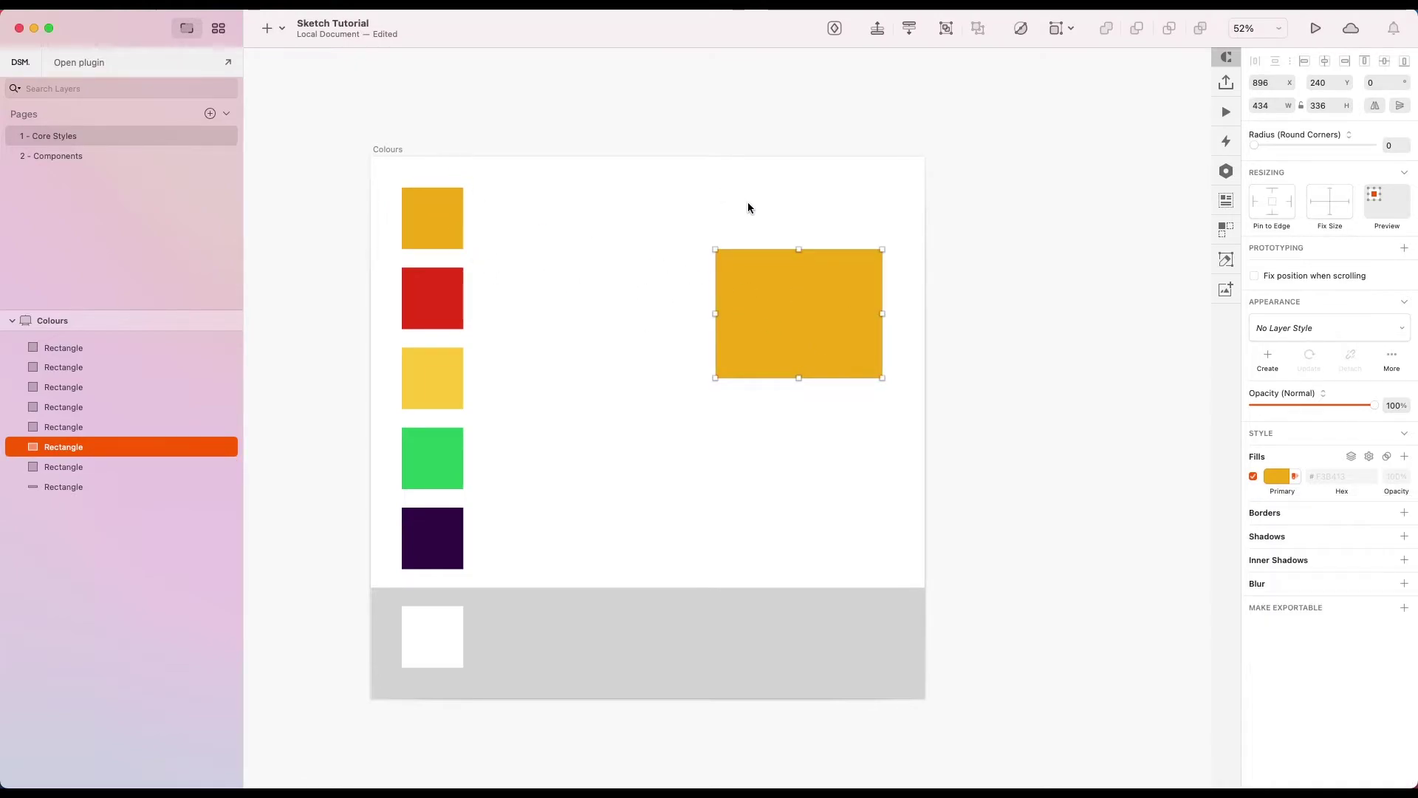
{"action": "left_click", "coordinate": [790, 209]}
{"action": "left_click", "coordinate": [807, 288]}
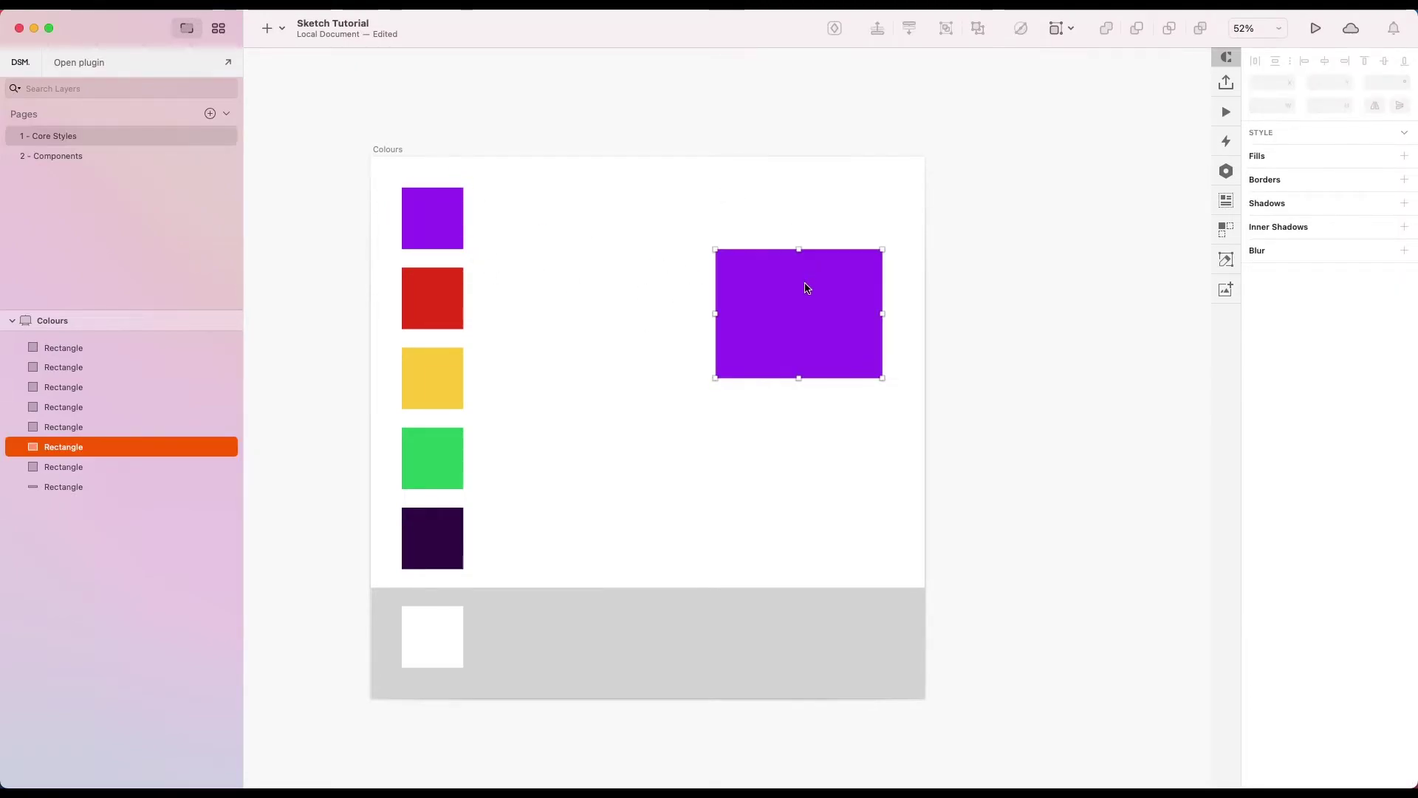
{"action": "key", "text": "Delete"}
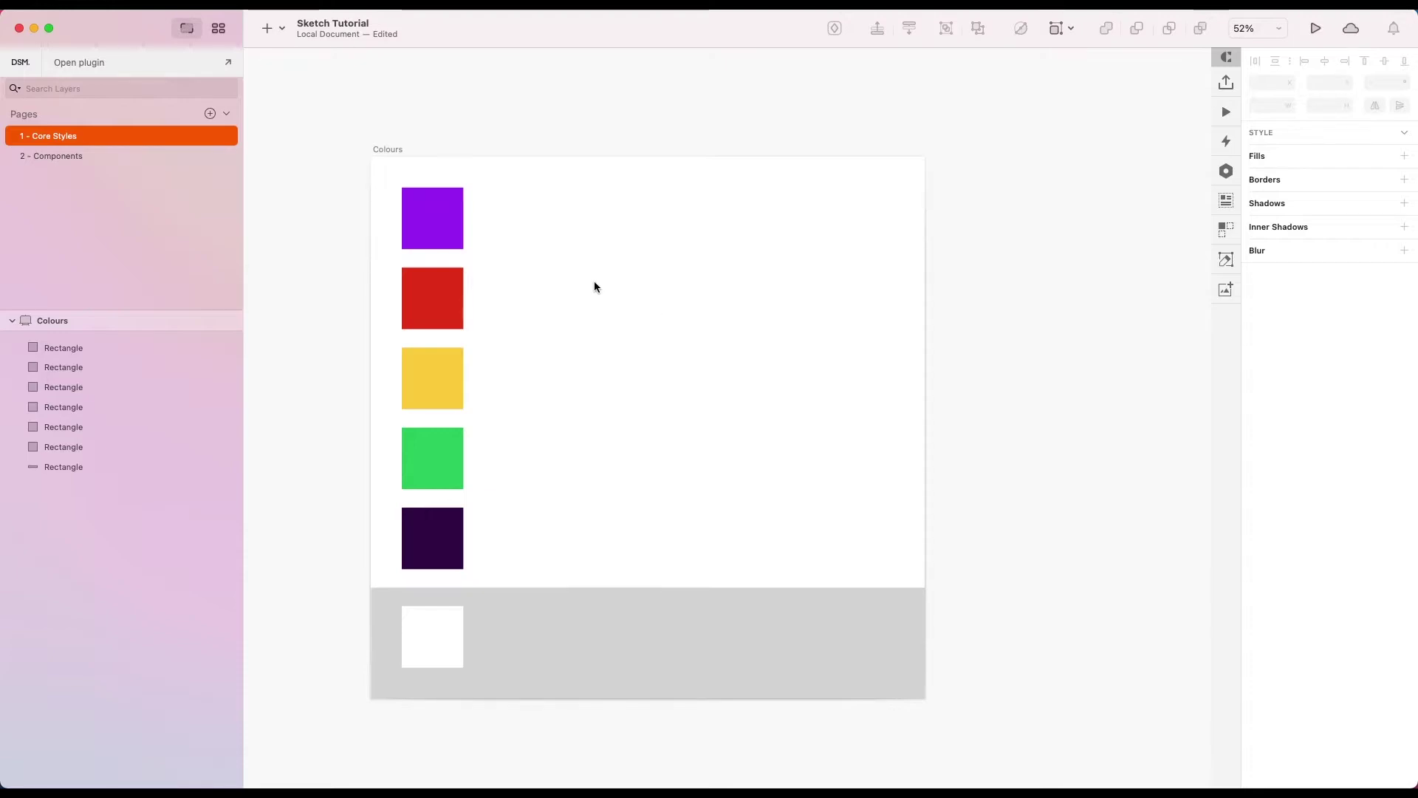
Create colour variables Error and Warning from the red and yellow fills.
{"action": "left_click", "coordinate": [439, 229]}
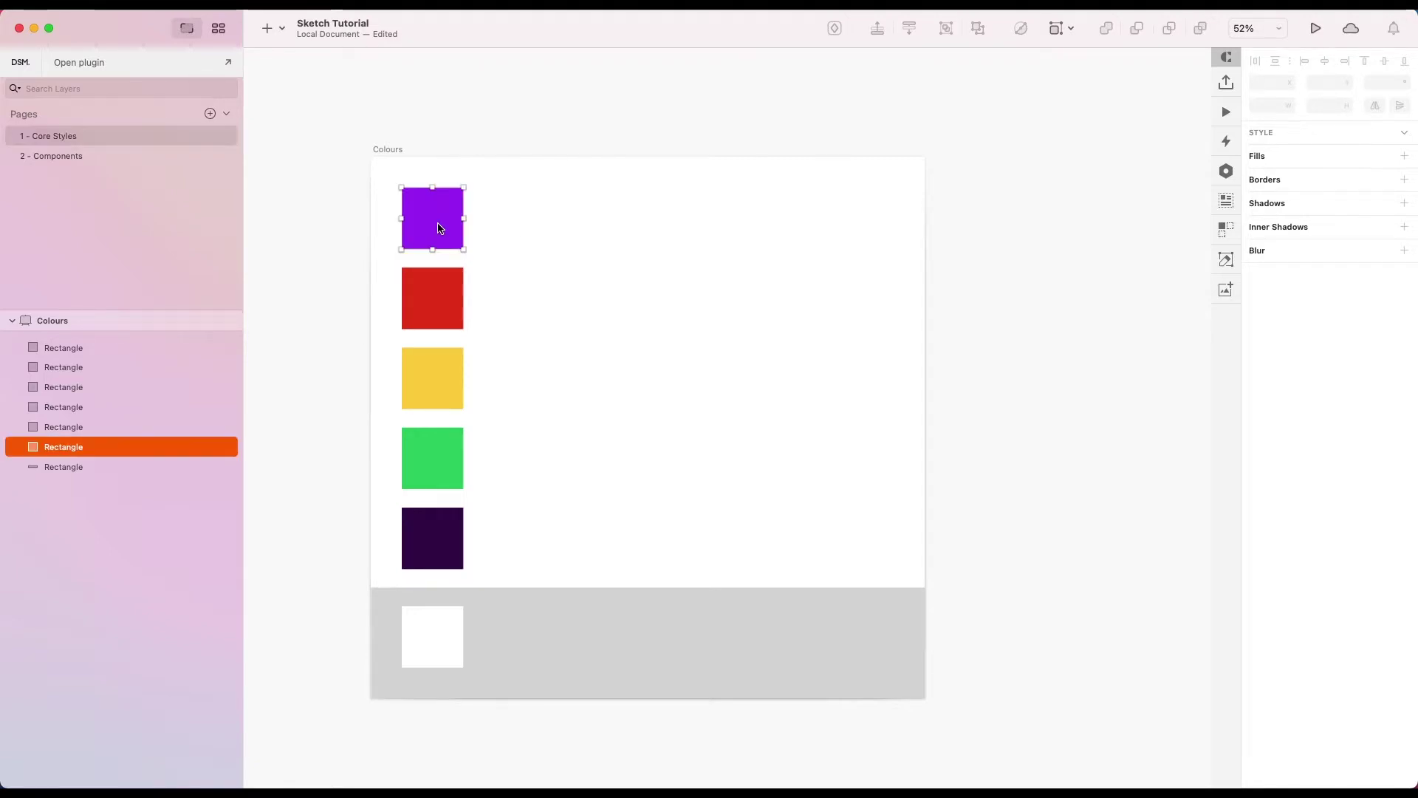
{"action": "left_click", "coordinate": [433, 288]}
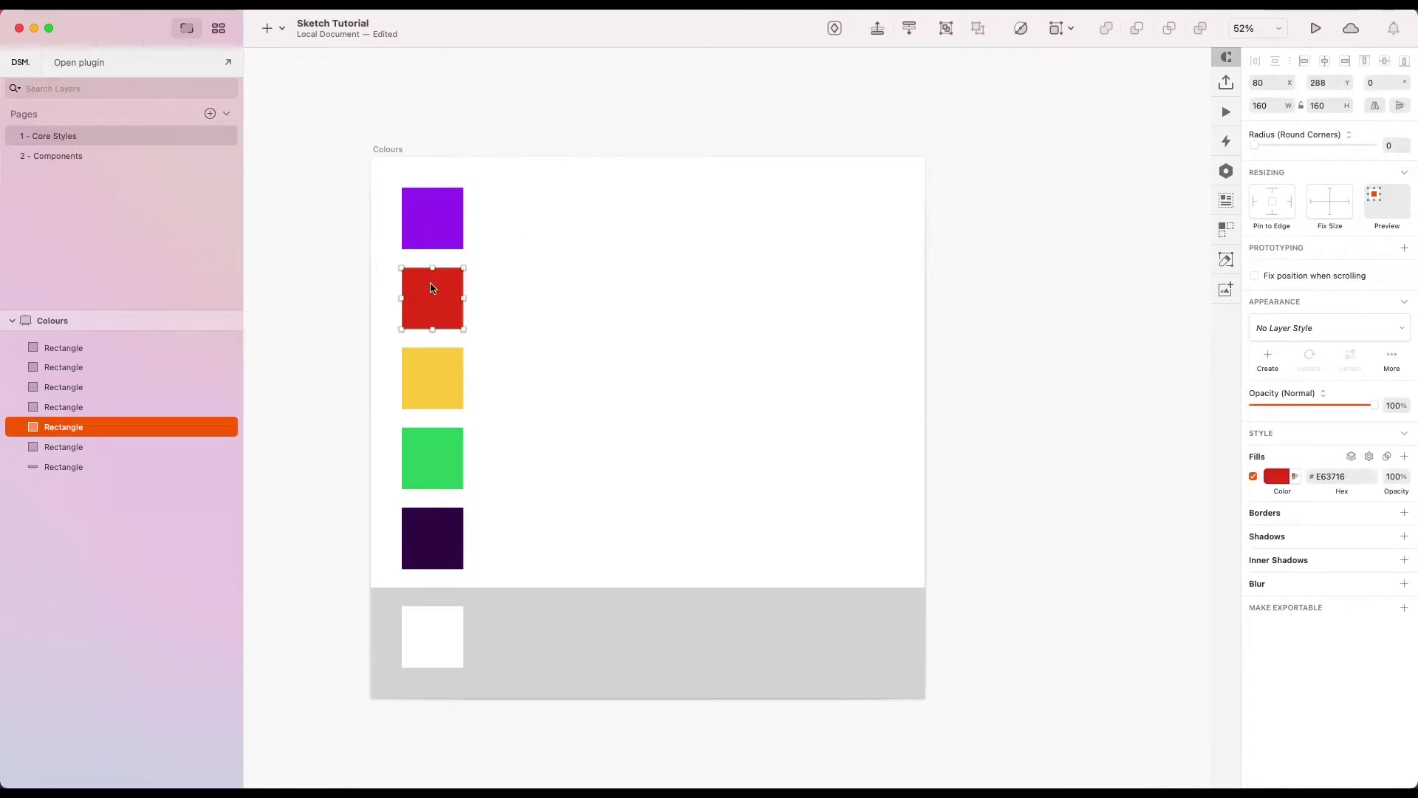
{"action": "left_click", "coordinate": [1294, 477]}
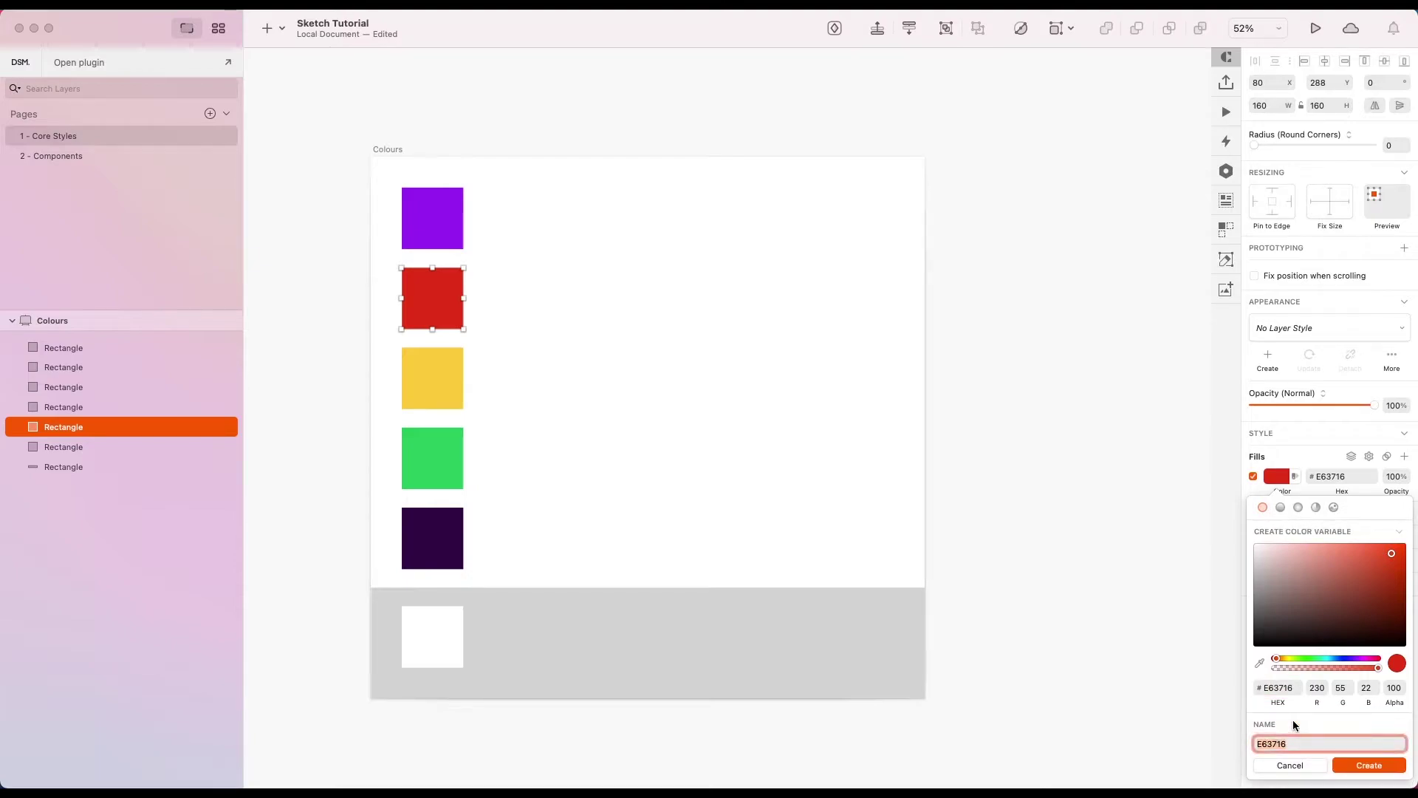
{"action": "type", "text": "Error"}
{"action": "key", "text": "Return"}
{"action": "left_click", "coordinate": [425, 365]}
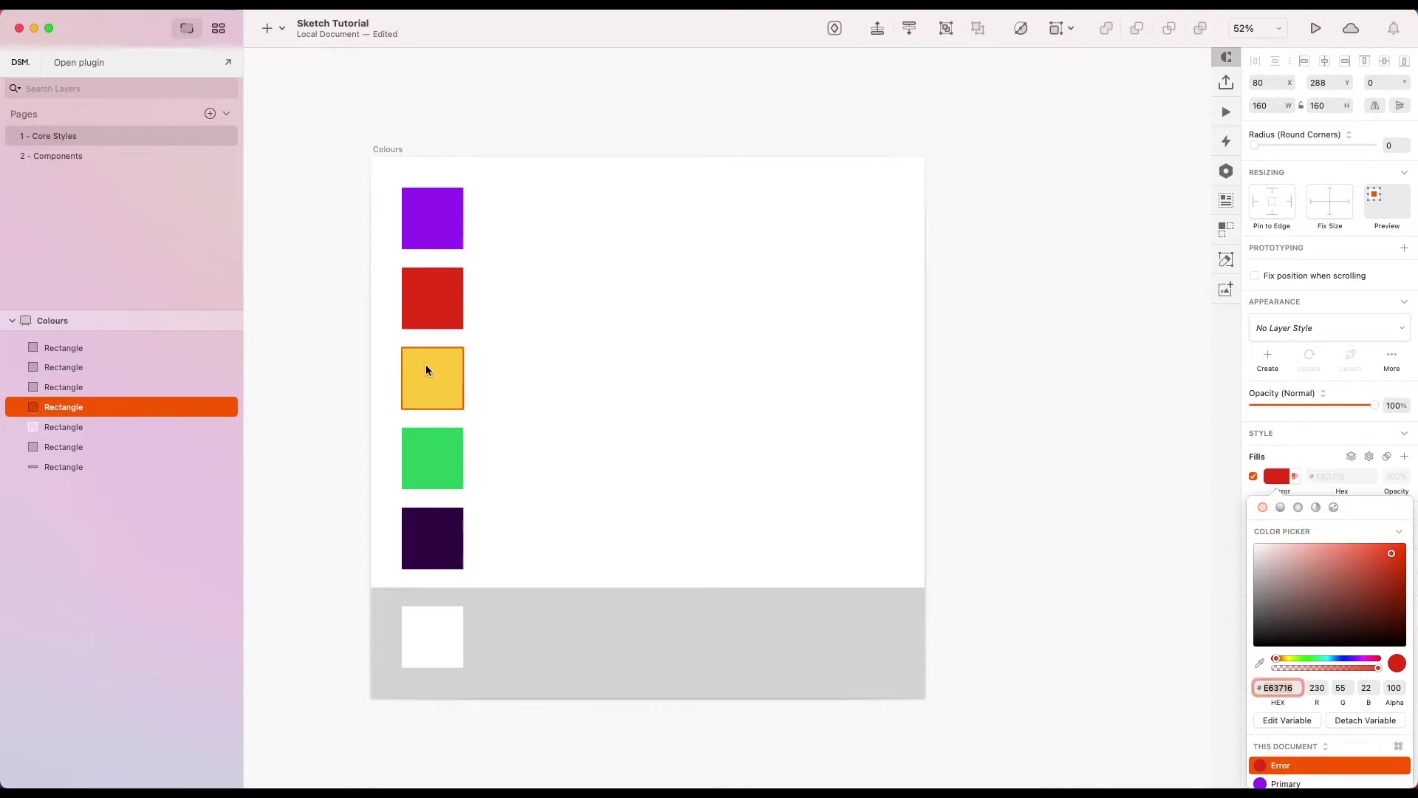
{"action": "left_click", "coordinate": [1303, 721]}
{"action": "type", "text": "Warning"}
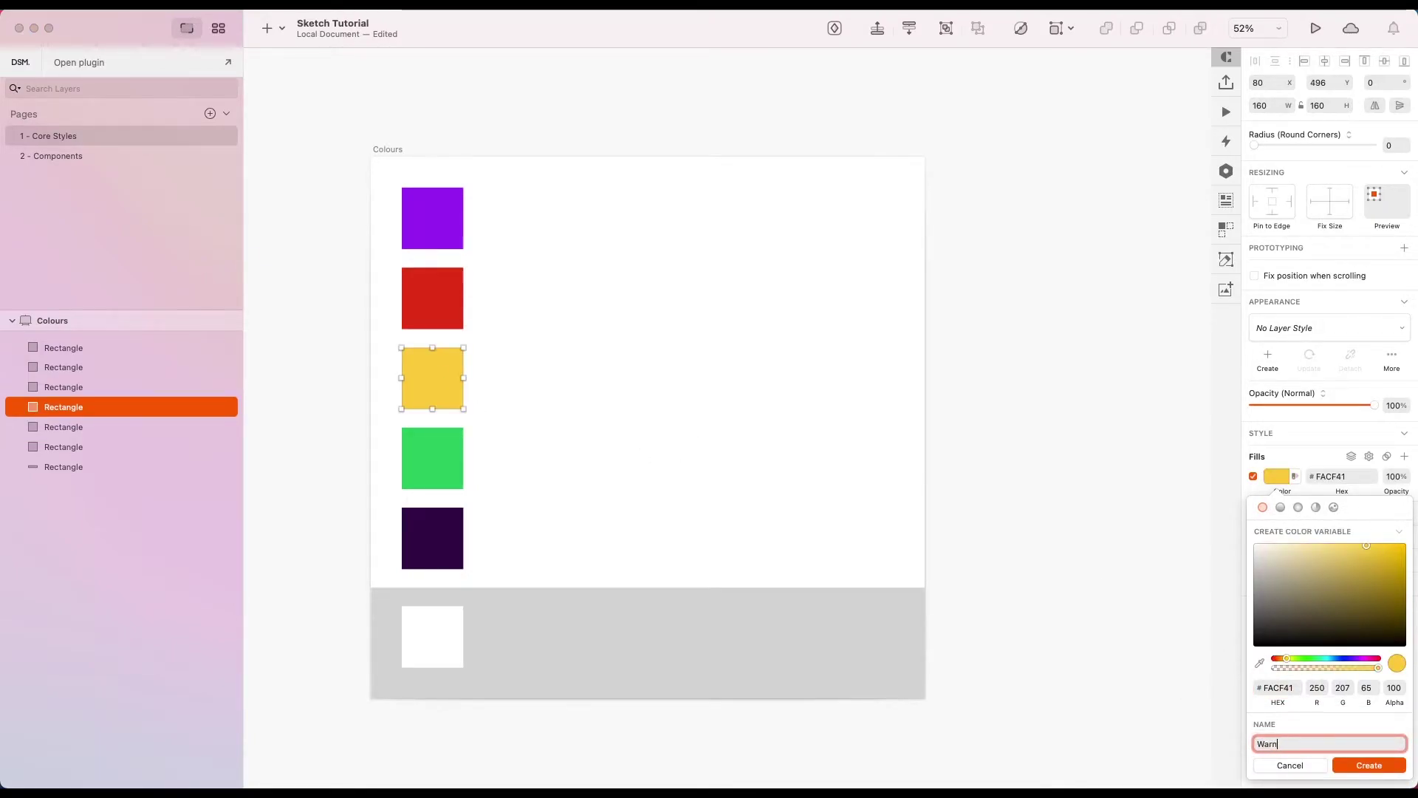
{"action": "key", "text": "Return"}
Create colour variables Success, Dark and Light from the green, dark purple and white fills.
{"action": "left_click", "coordinate": [432, 458]}
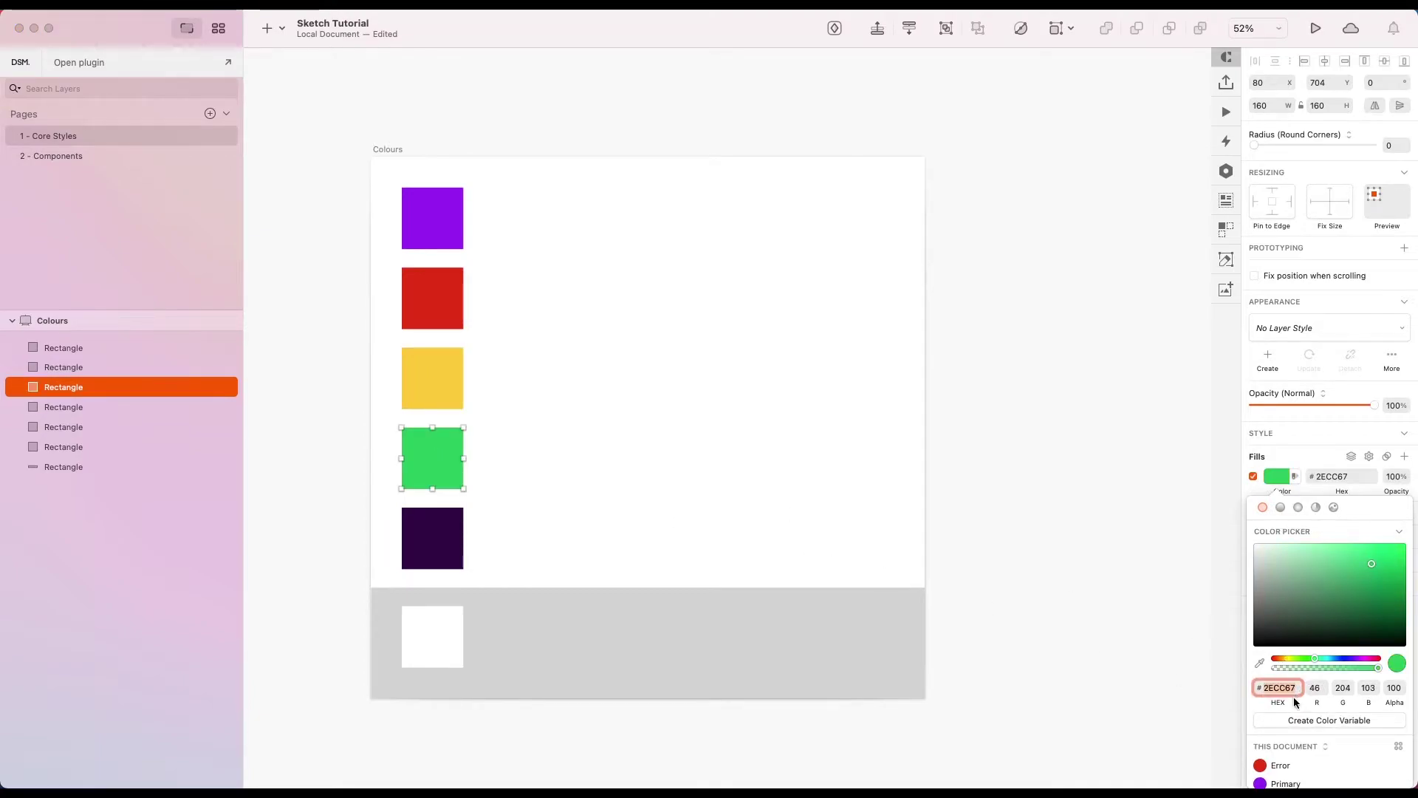
{"action": "left_click", "coordinate": [1305, 722]}
{"action": "type", "text": "Success"}
{"action": "key", "text": "Return"}
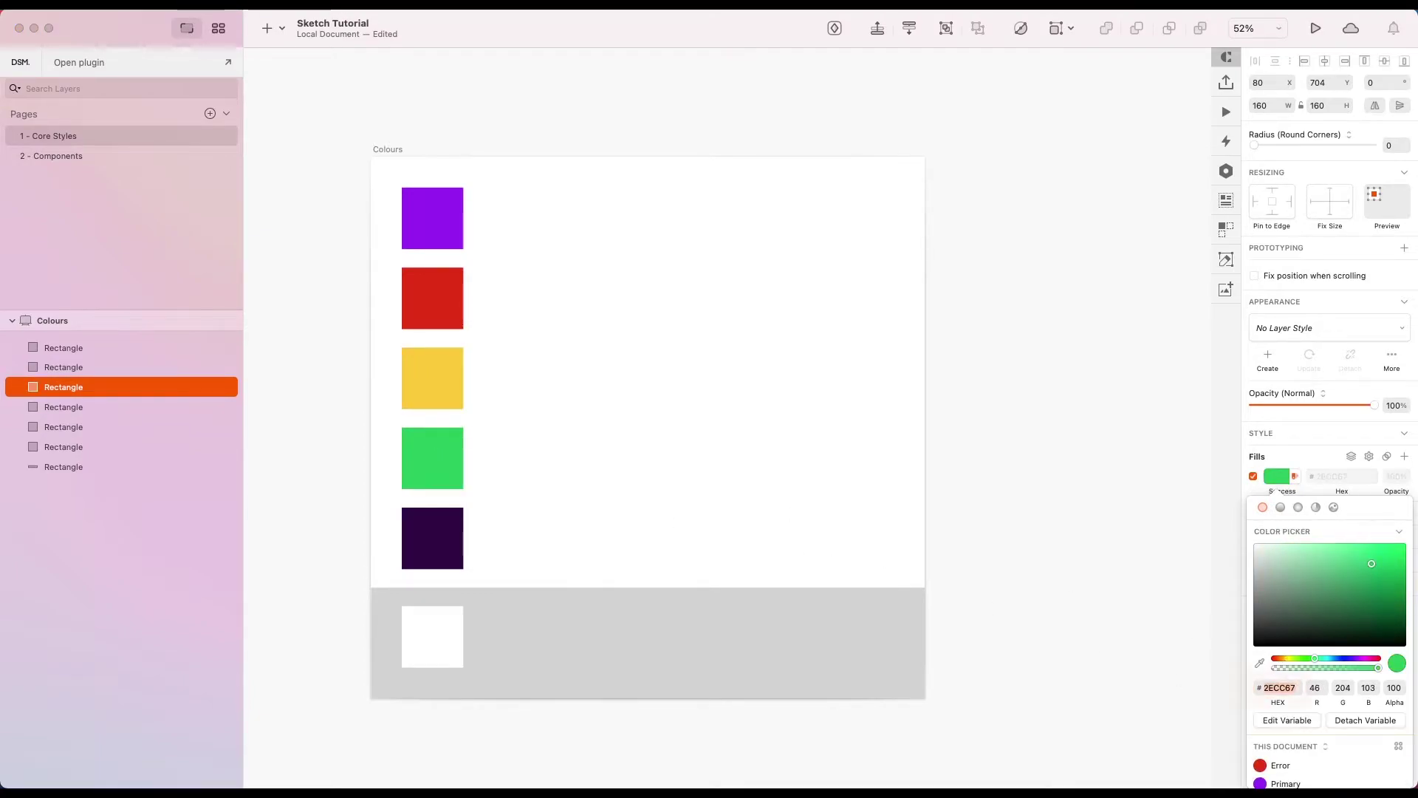
{"action": "left_click", "coordinate": [433, 542]}
{"action": "left_click", "coordinate": [1305, 720]}
{"action": "type", "text": "Dark"}
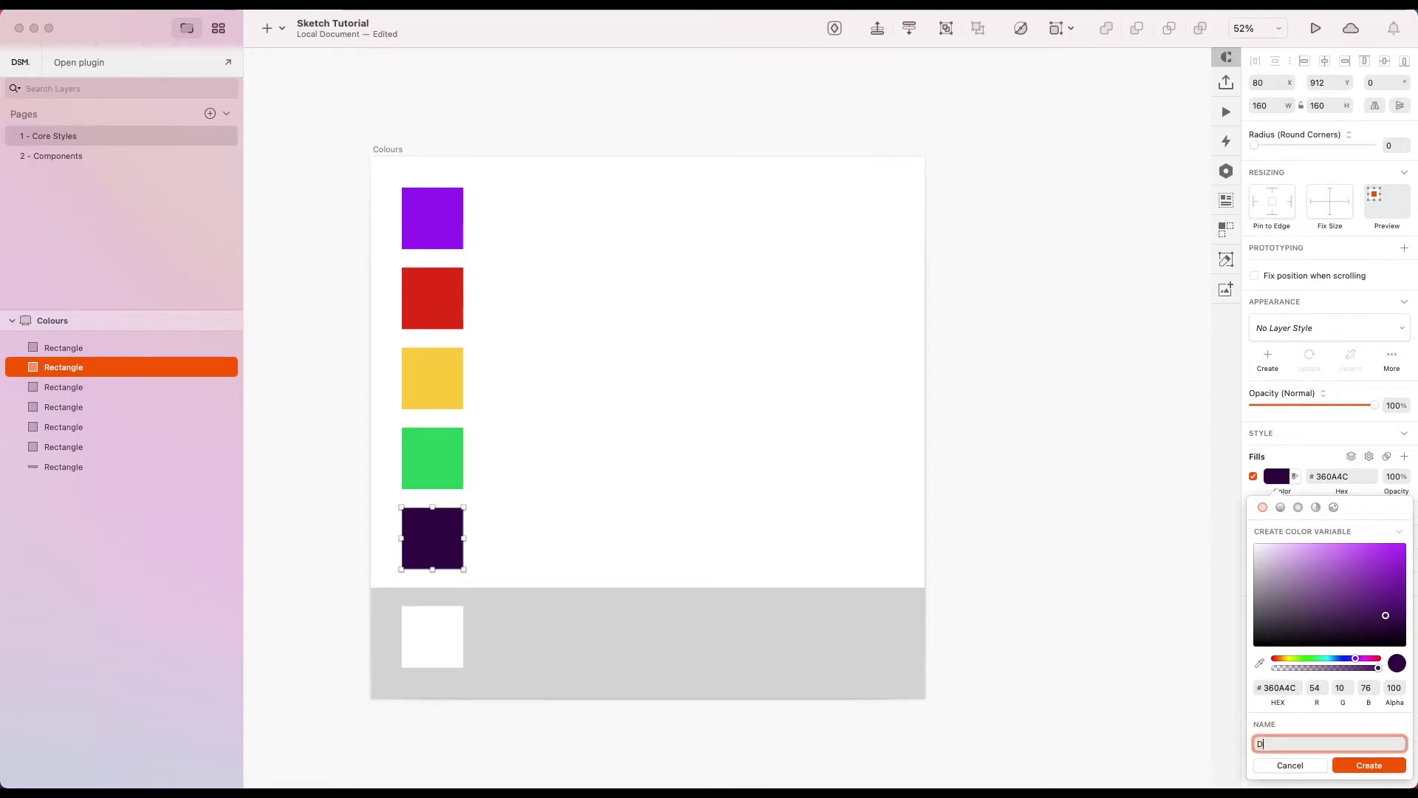
{"action": "key", "text": "Return"}
{"action": "left_click", "coordinate": [432, 636]}
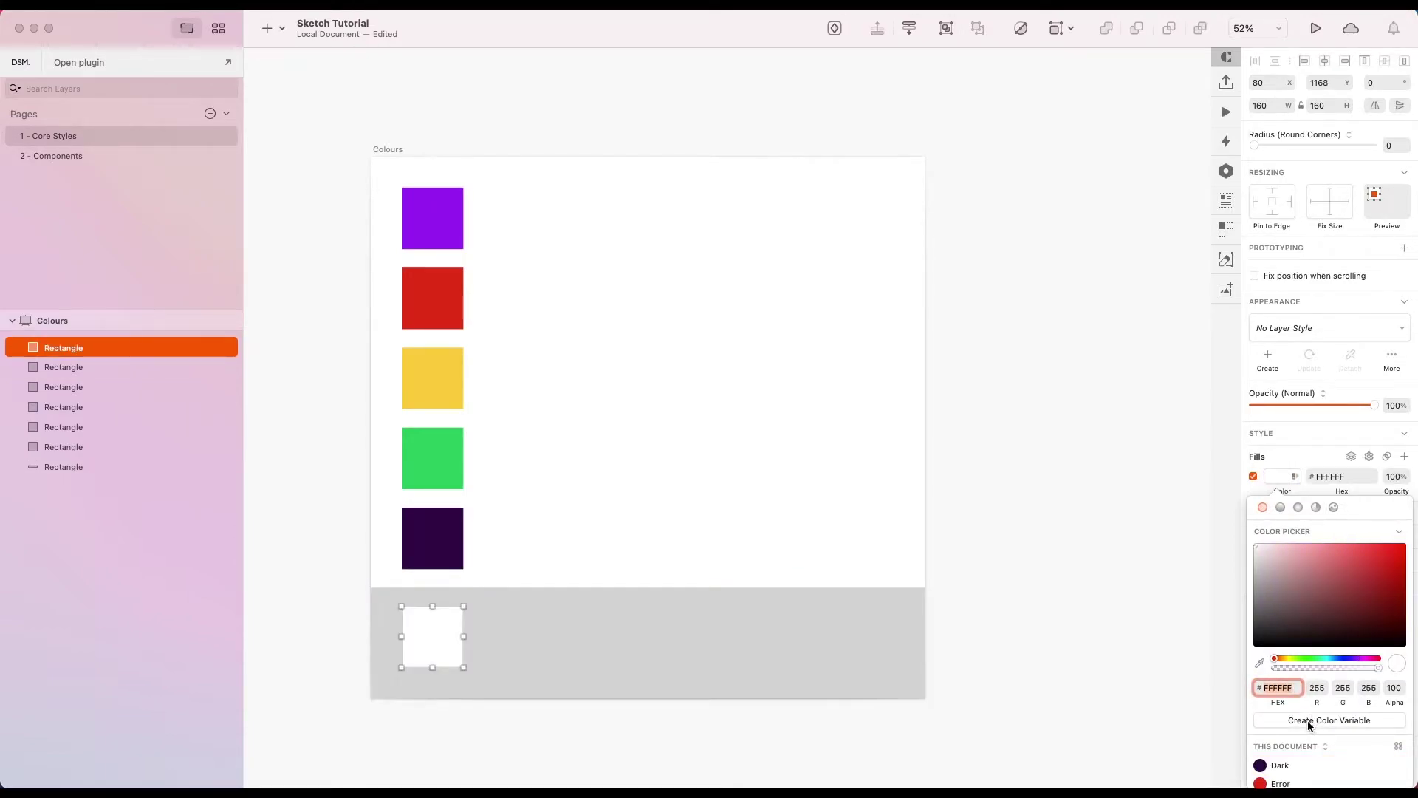
{"action": "left_click", "coordinate": [1305, 720]}
{"action": "type", "text": "Light"}
{"action": "key", "text": "Return"}
{"action": "left_click", "coordinate": [866, 304]}
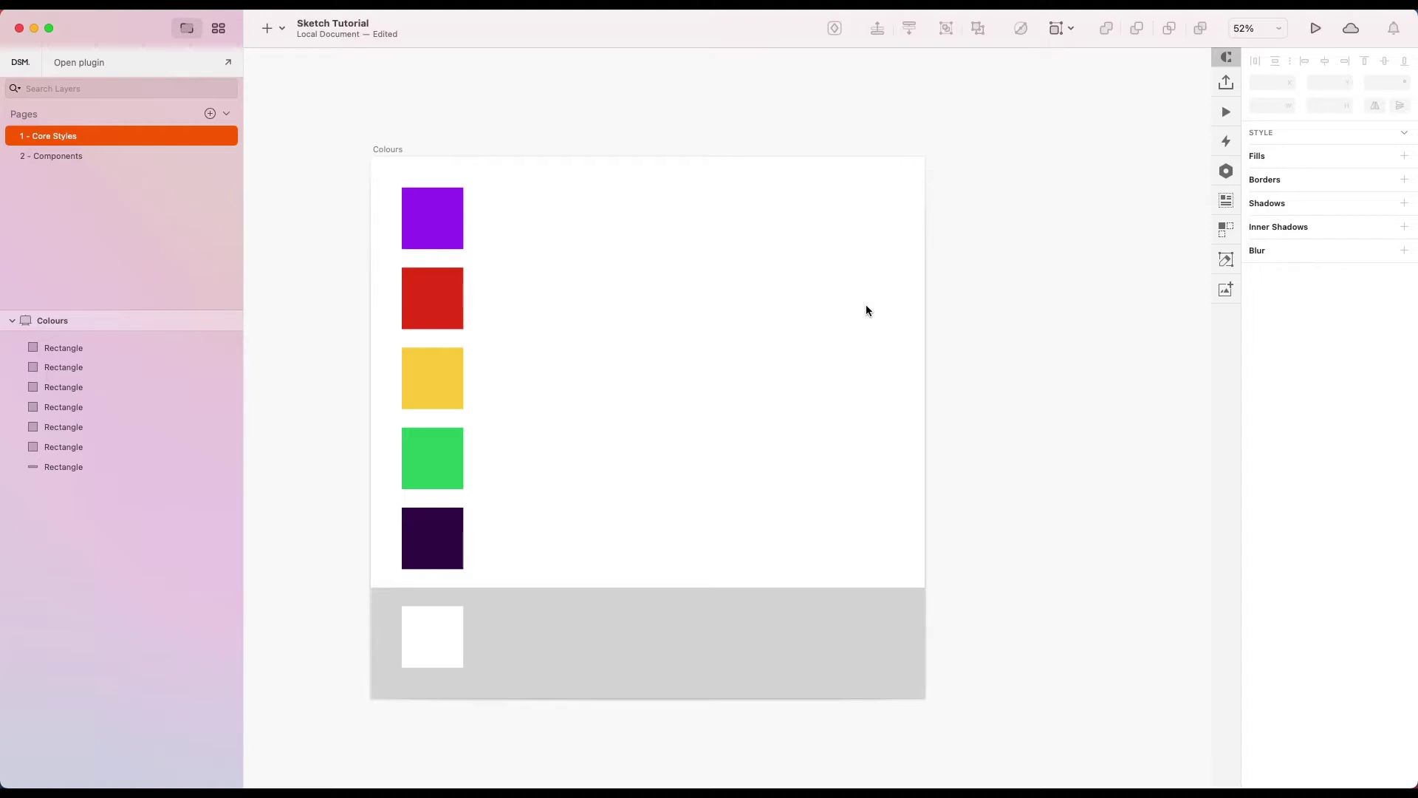
{"action": "left_click", "coordinate": [219, 31]}
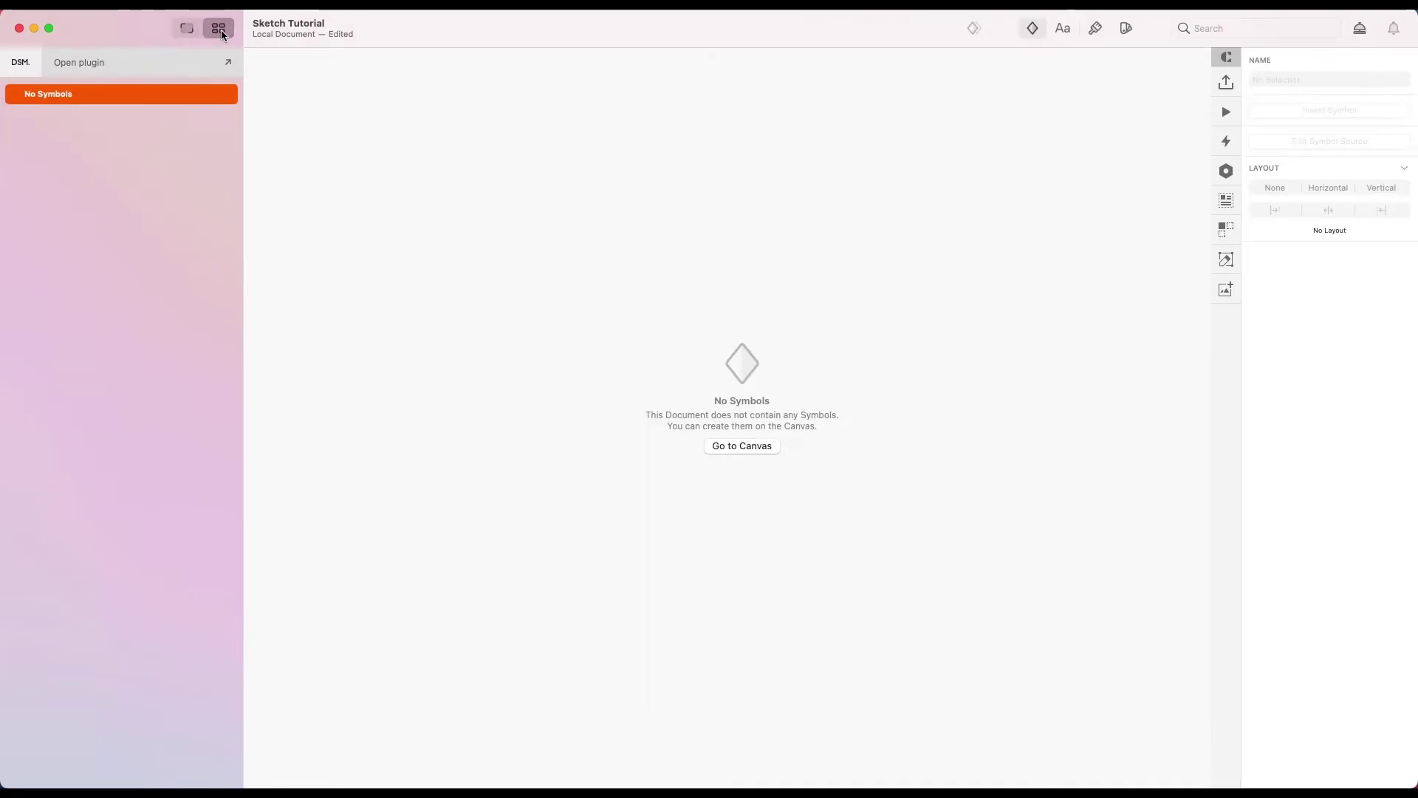
{"action": "left_click", "coordinate": [1127, 29]}
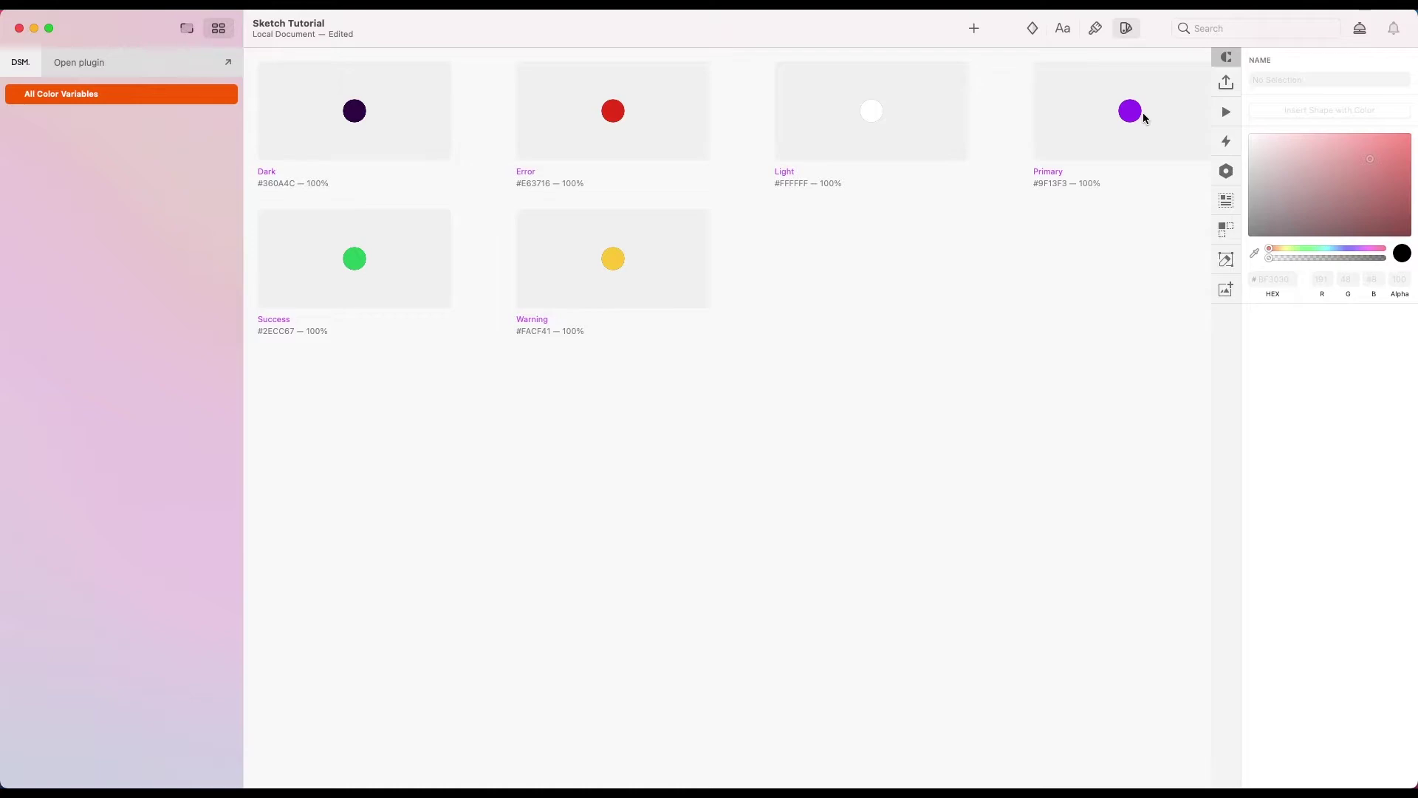
{"action": "left_click", "coordinate": [1110, 128]}
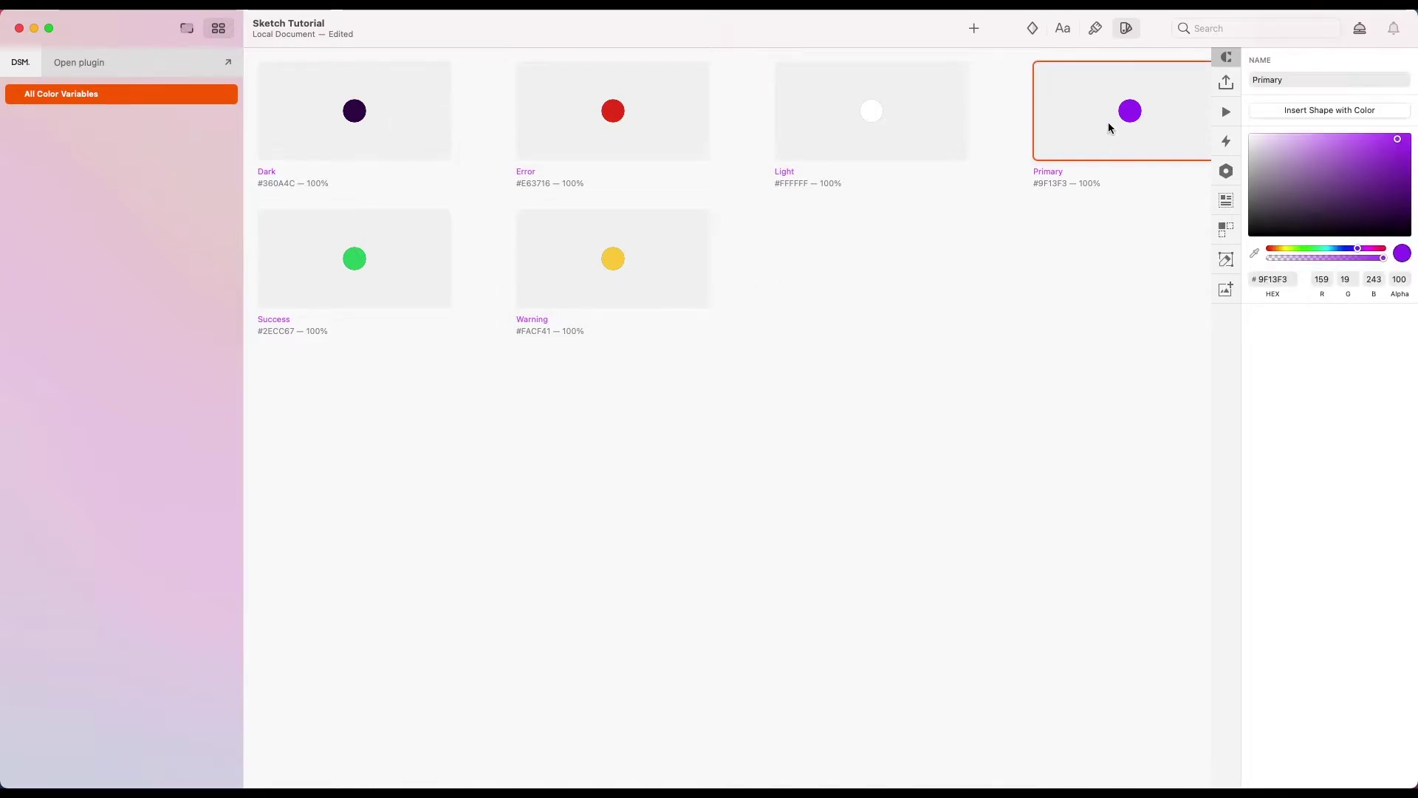
{"action": "left_click", "coordinate": [1334, 189]}
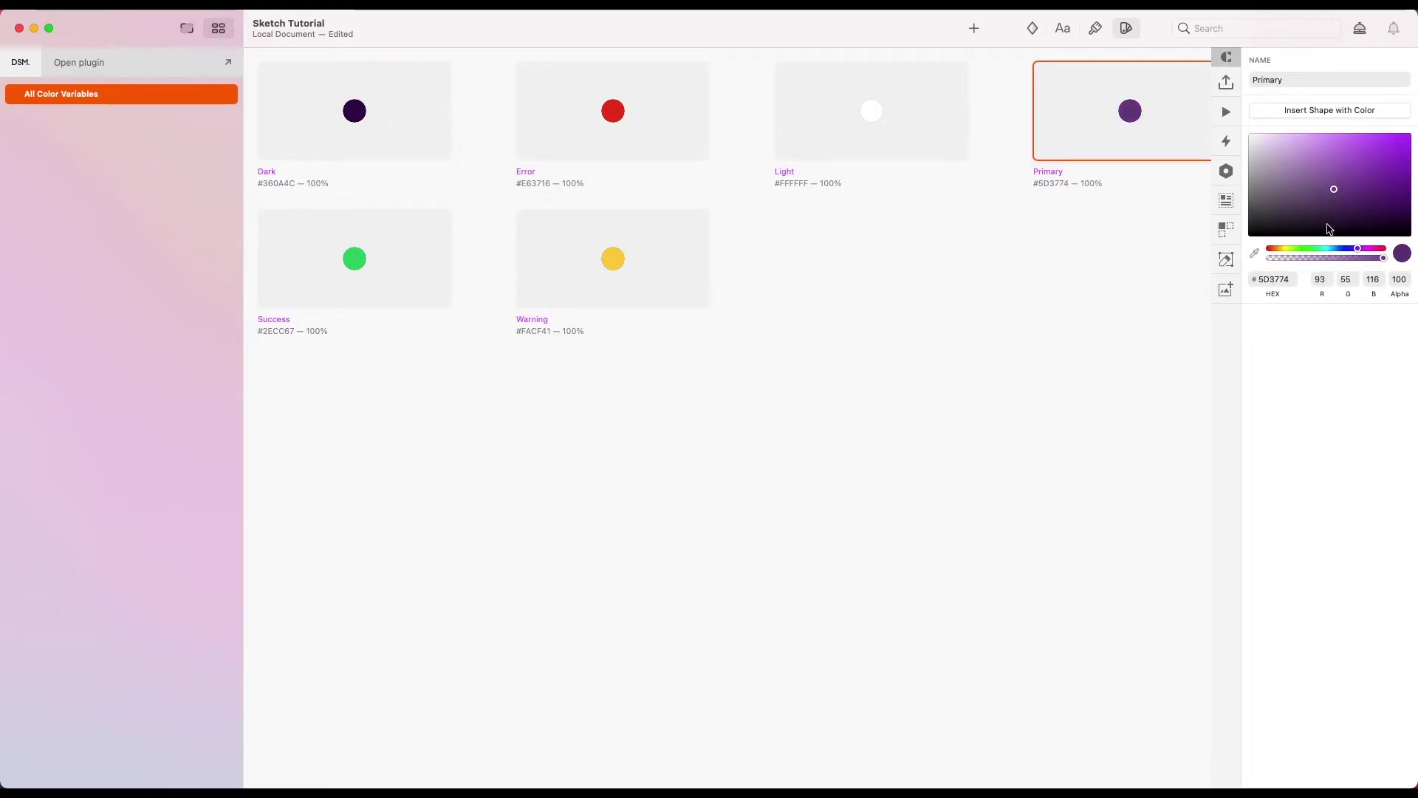
{"action": "left_click_drag", "start_coordinate": [1318, 253], "coordinate": [1312, 252]}
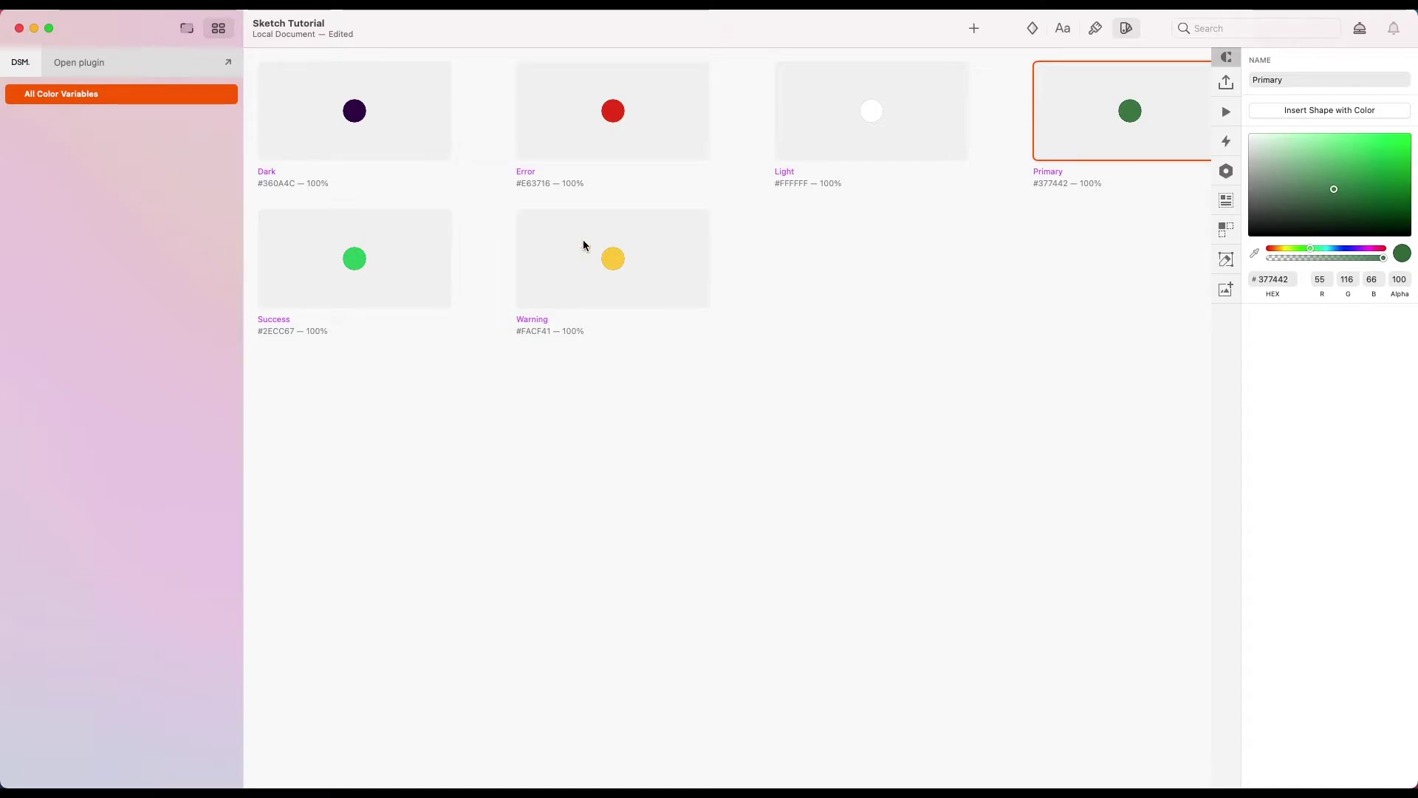
{"action": "left_click", "coordinate": [184, 32]}
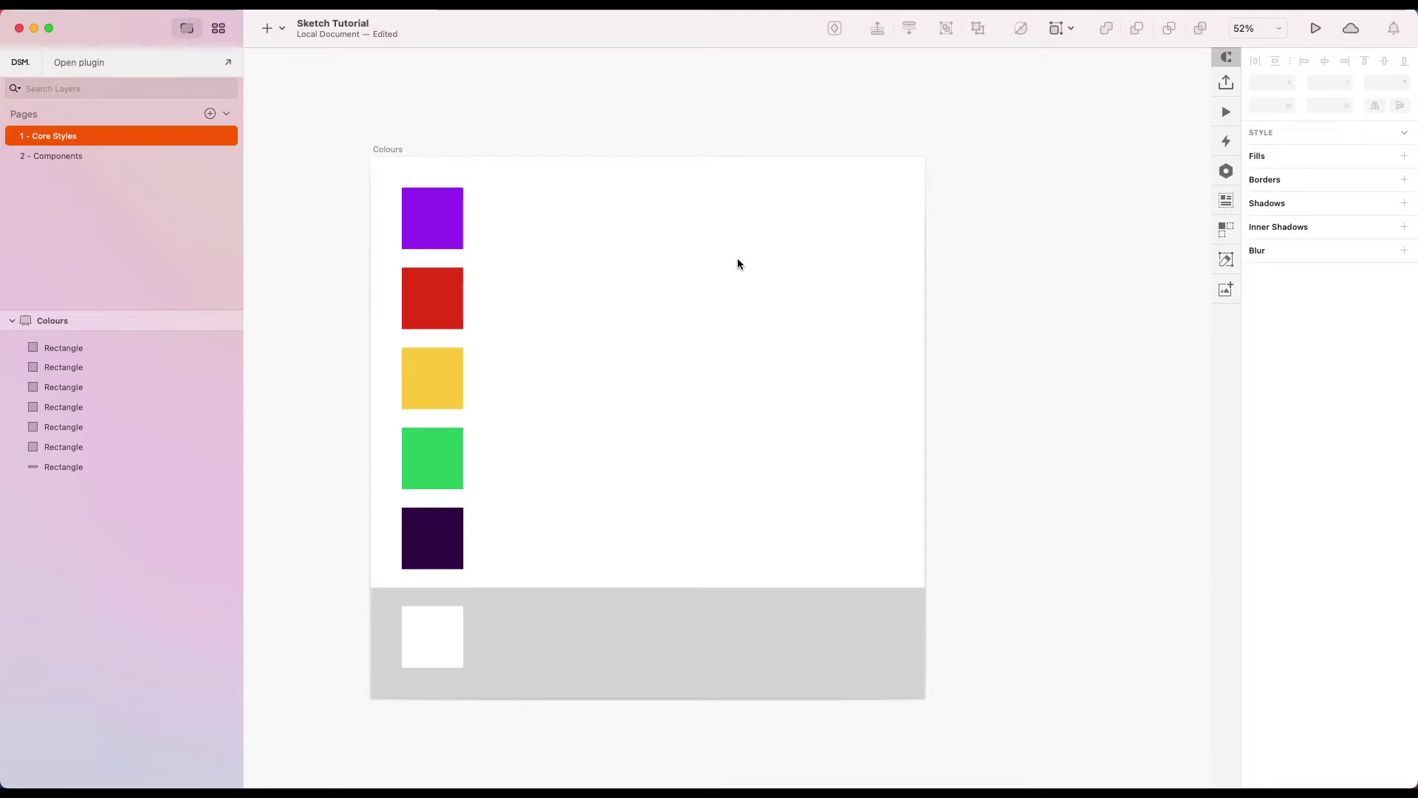
{"action": "scroll", "coordinate": [737, 264], "scroll_direction": "down", "scroll_amount": 3}
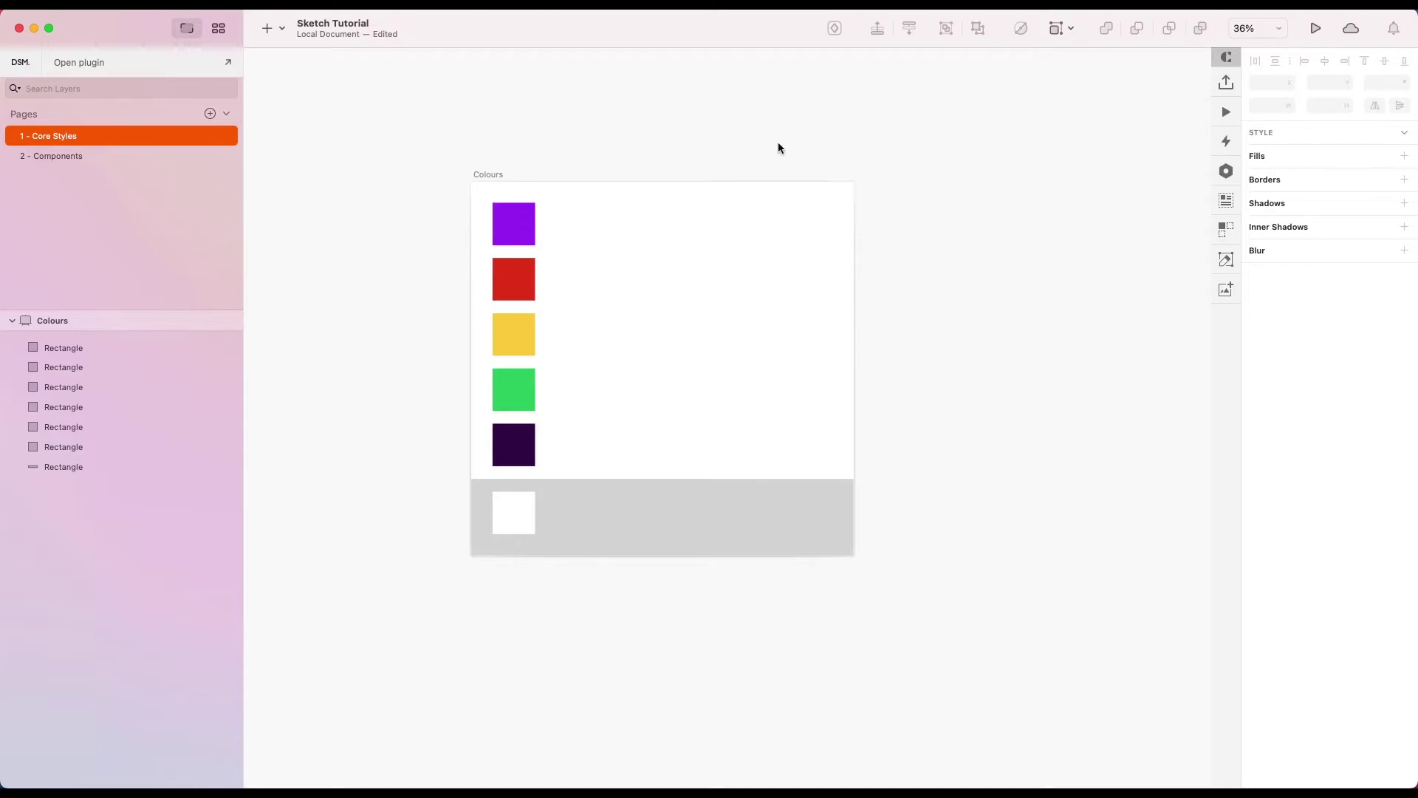
{"action": "left_click", "coordinate": [521, 225]}
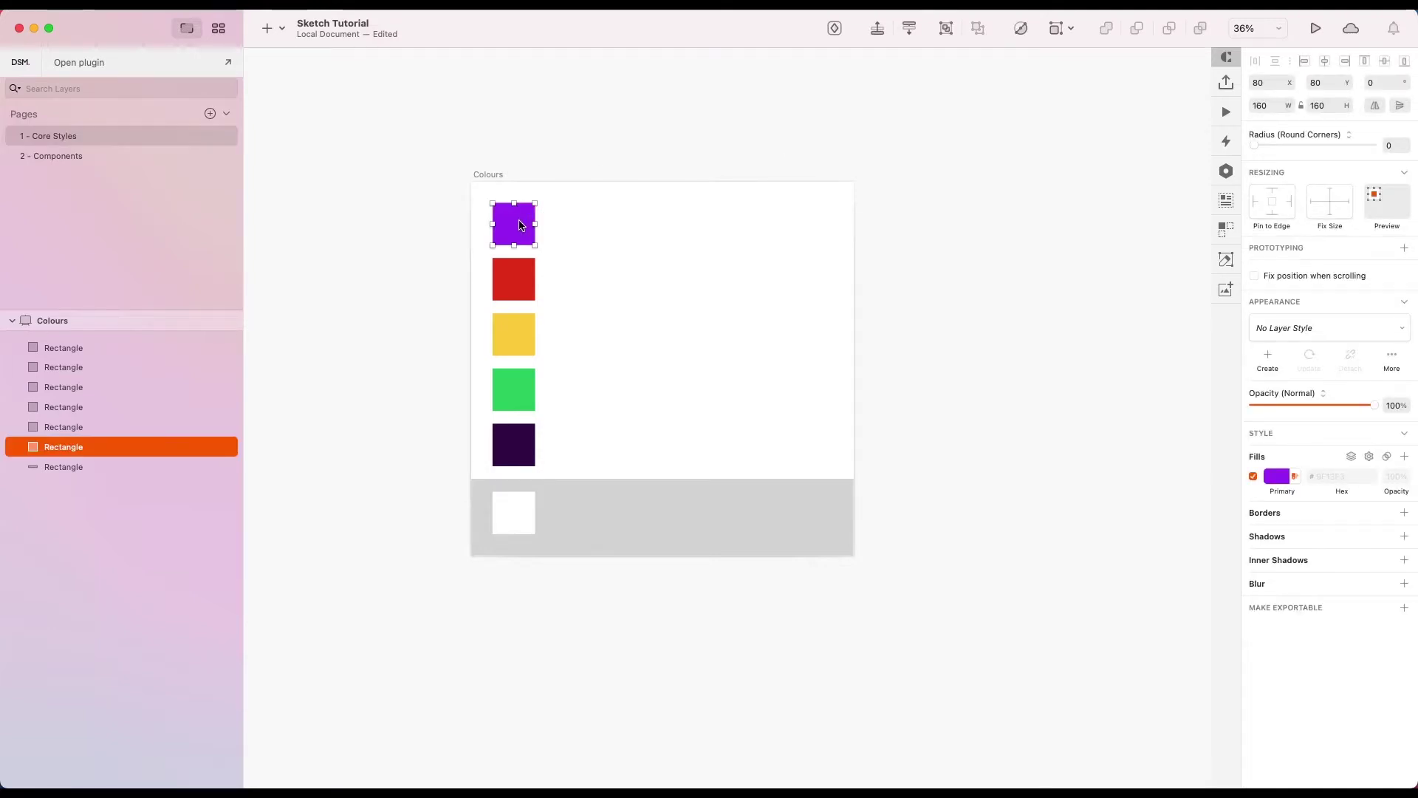
Create a layer style from the purple square named 'Colour / Primary'.
{"action": "left_click", "coordinate": [1273, 362]}
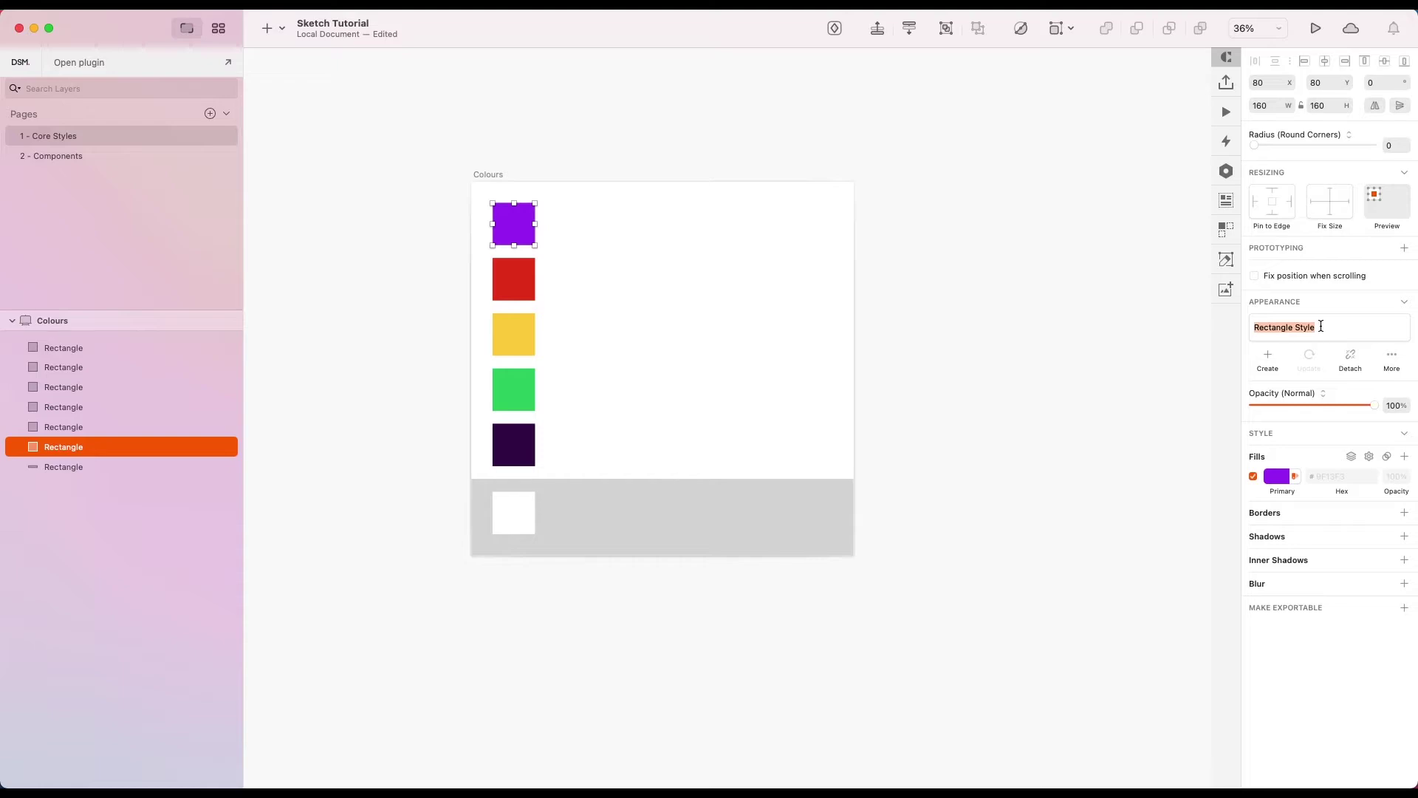
{"action": "type", "text": "Colour /"}
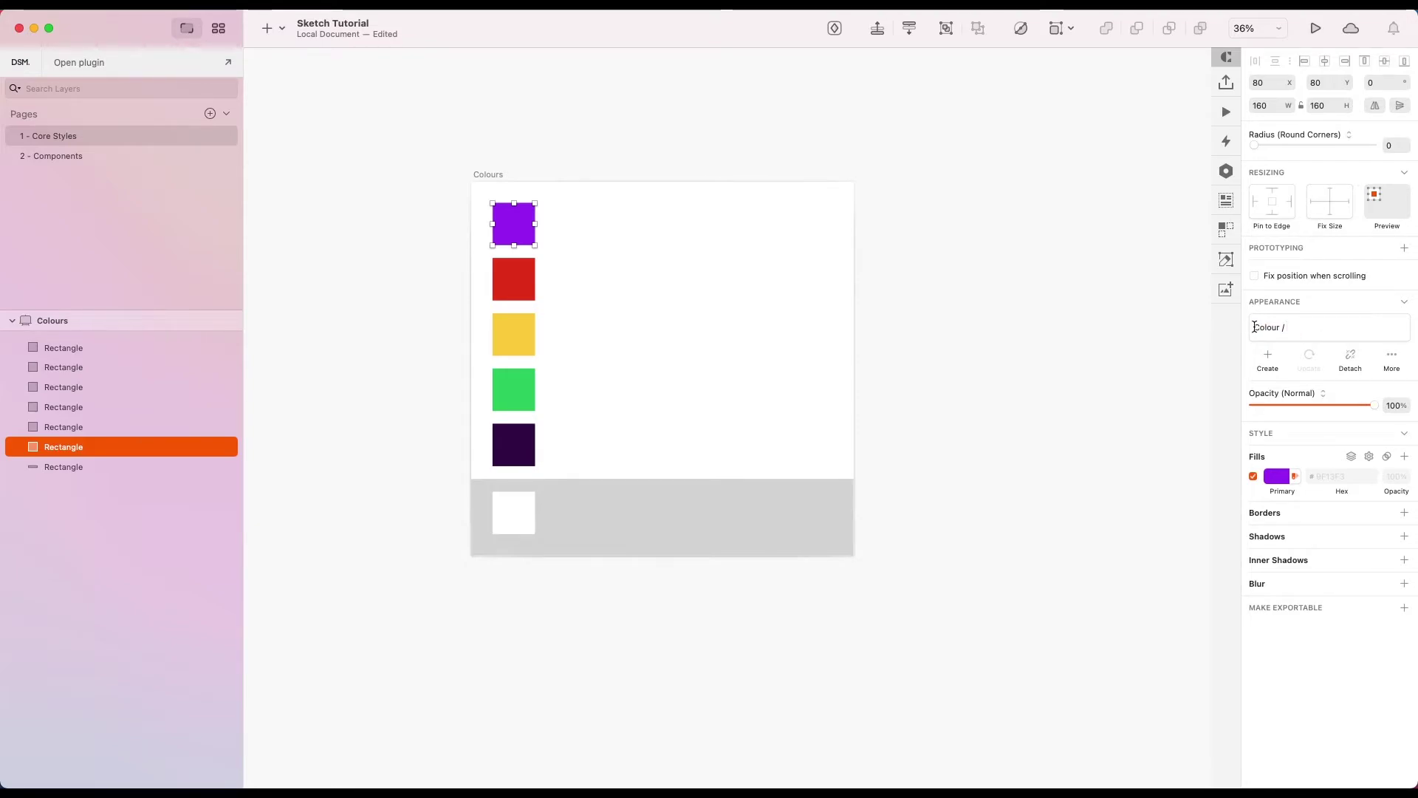
{"action": "mouse_move", "coordinate": [1254, 327]}
{"action": "left_mouse_down"}
{"action": "mouse_move", "coordinate": [1275, 327]}
{"action": "mouse_move", "coordinate": [1254, 327]}
{"action": "left_mouse_up"}
{"action": "left_click", "coordinate": [1282, 326]}
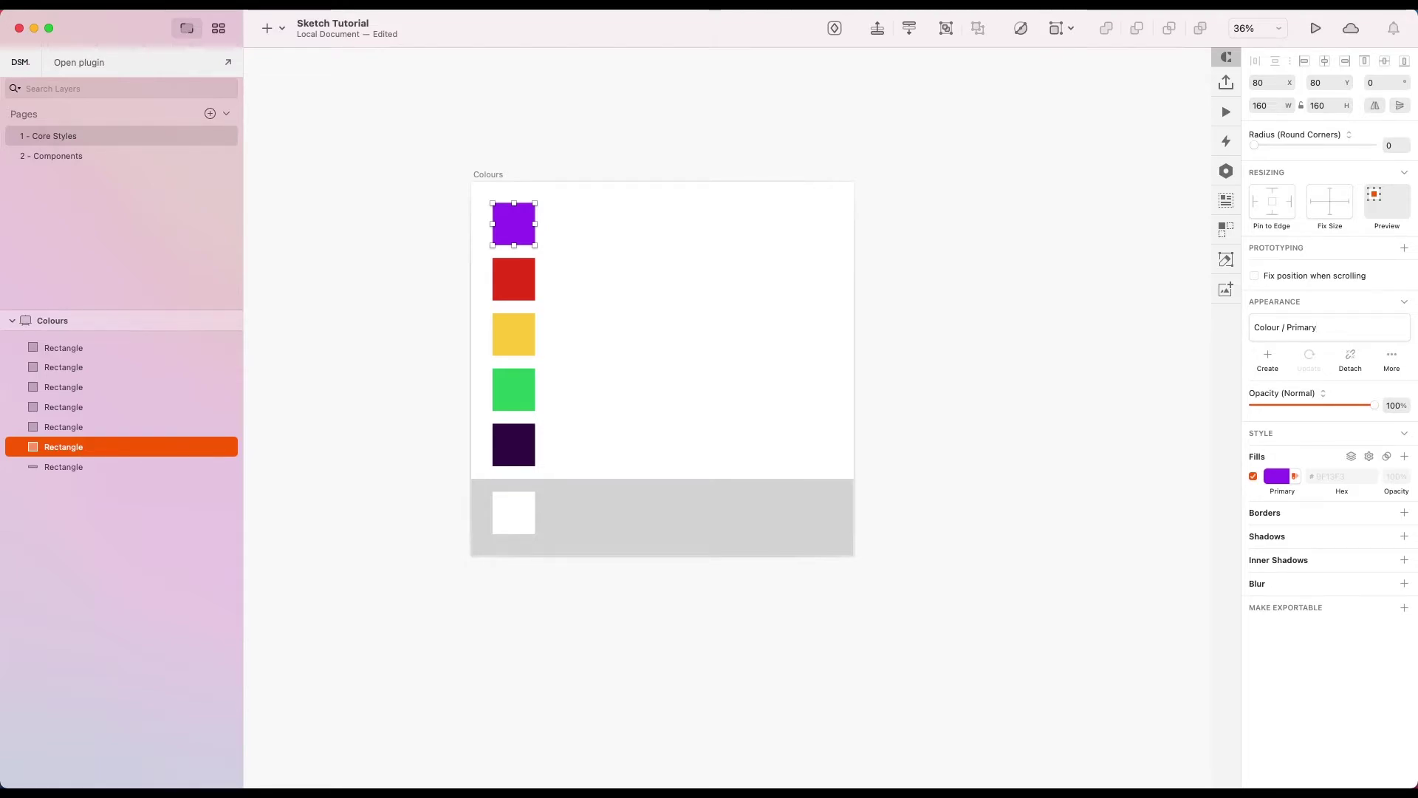
{"action": "key", "text": "Return"}
{"action": "left_click", "coordinate": [1298, 325]}
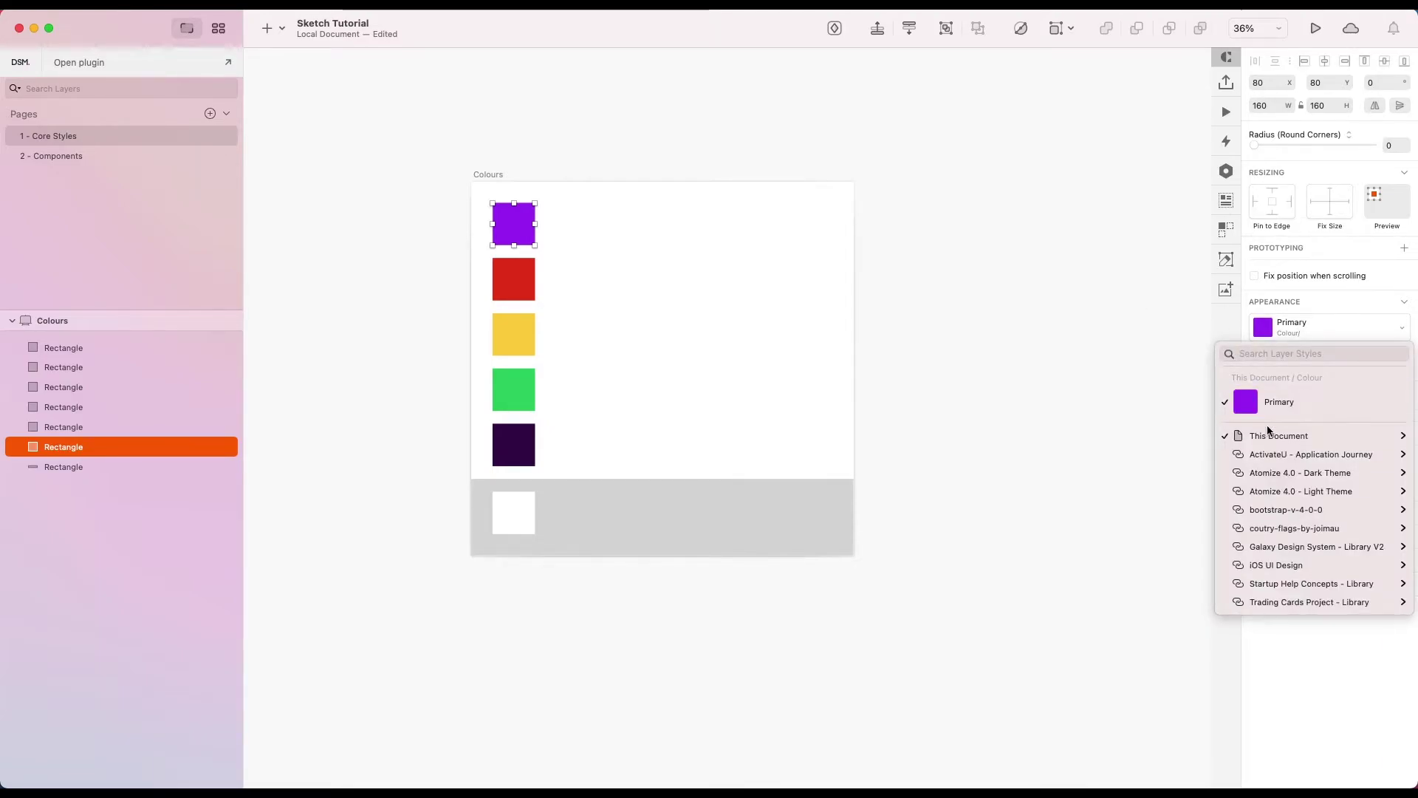
Apply the Colour Primary style, then give the red square a 'Colour / Error' layer style.
{"action": "mouse_move", "coordinate": [1285, 434]}
{"action": "mouse_move", "coordinate": [1189, 436]}
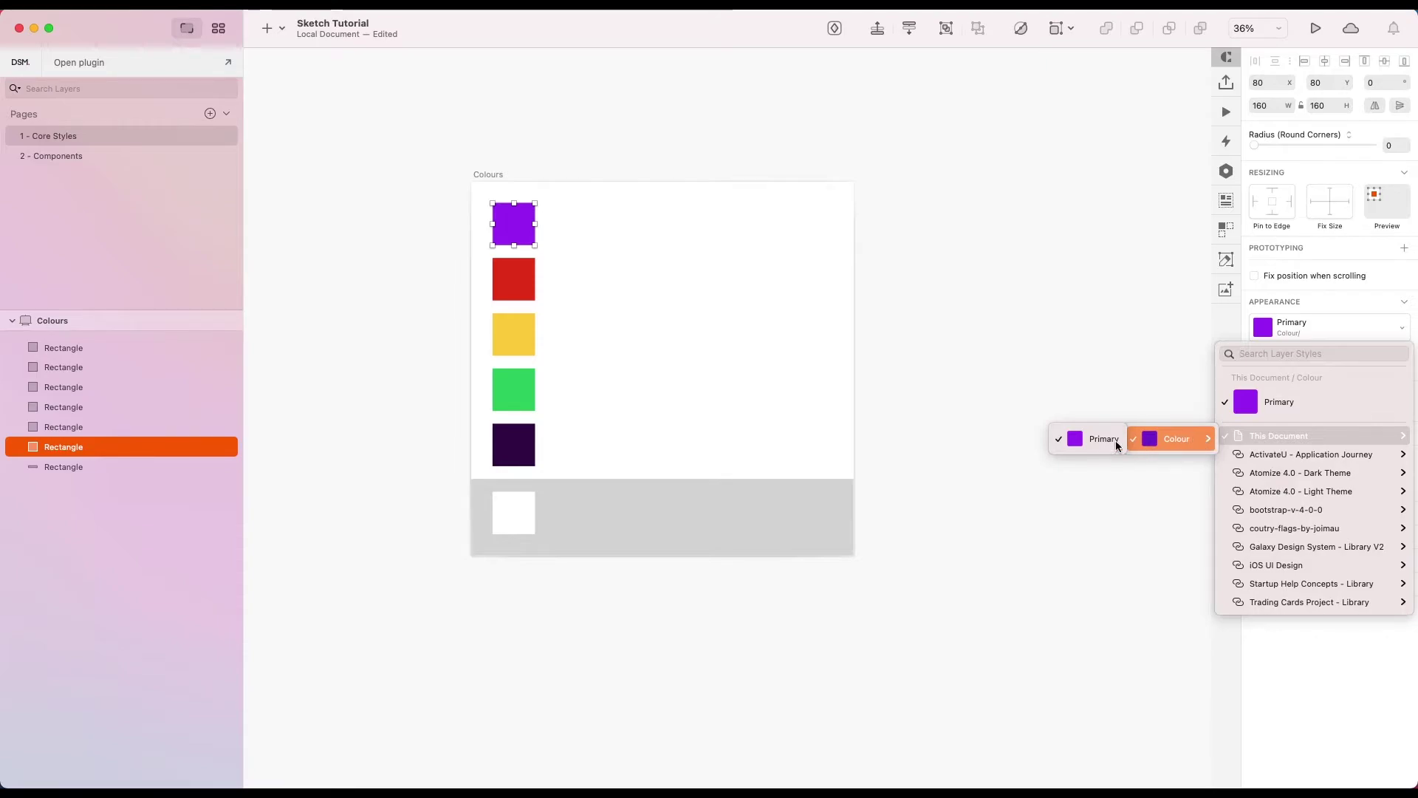
{"action": "left_click", "coordinate": [1096, 437]}
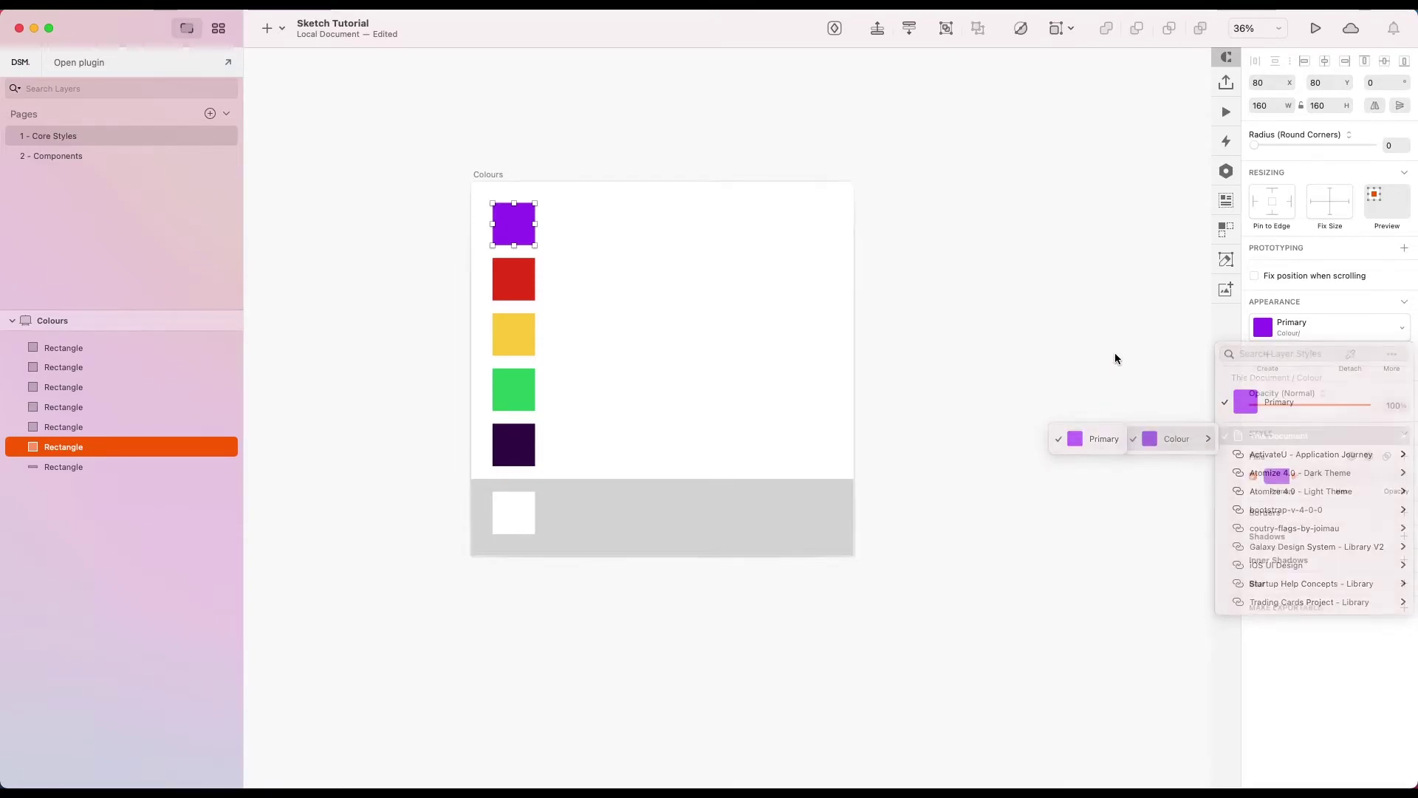
{"action": "left_click", "coordinate": [525, 280]}
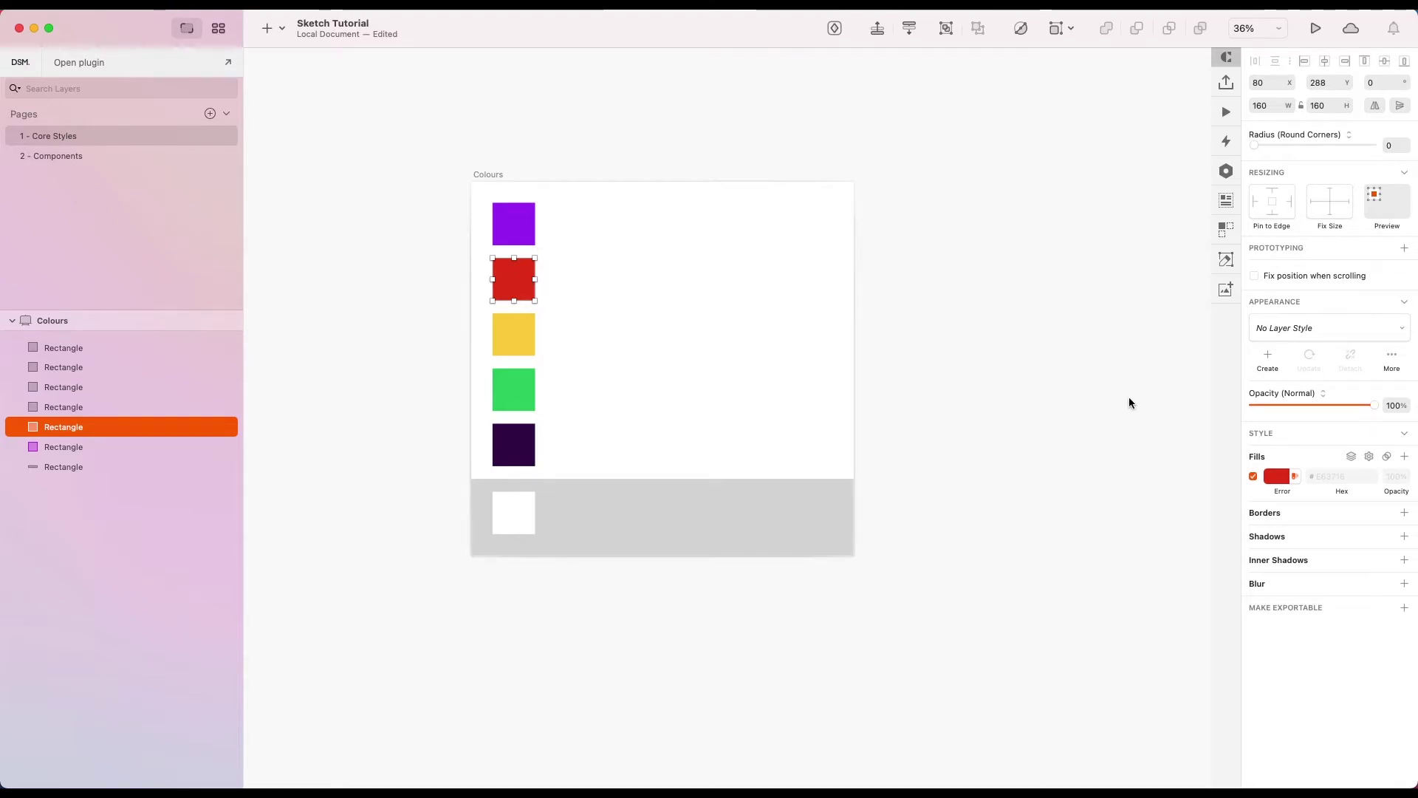
{"action": "left_click", "coordinate": [1267, 355]}
{"action": "type", "text": "Colour / Error"}
{"action": "key", "text": "Return"}
Create 'Colour / Warning' and 'Colour / Success' styles for the yellow and green squares.
{"action": "left_click", "coordinate": [517, 333]}
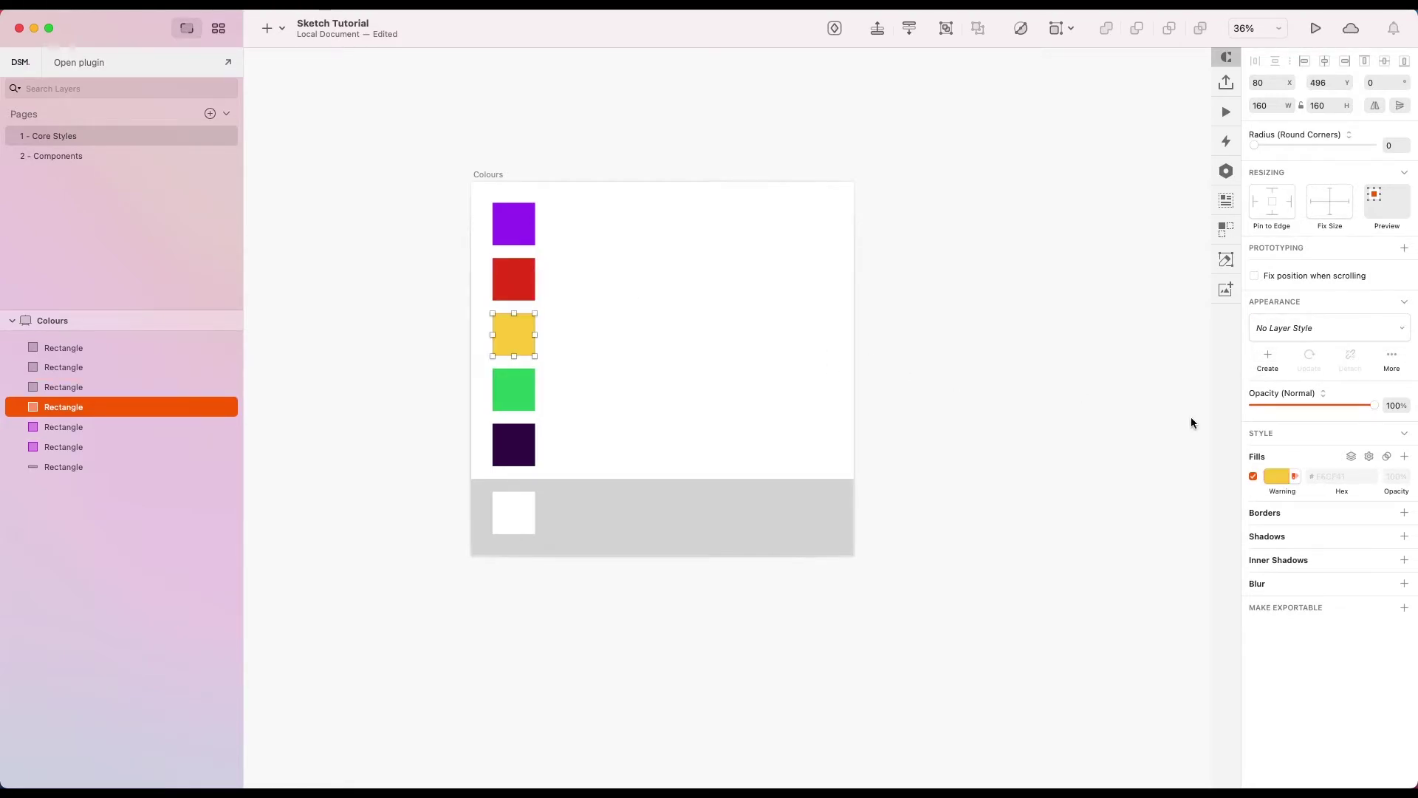
{"action": "left_click", "coordinate": [1268, 355]}
{"action": "type", "text": "Colour / Warning"}
{"action": "key", "text": "Return"}
{"action": "left_click", "coordinate": [529, 378]}
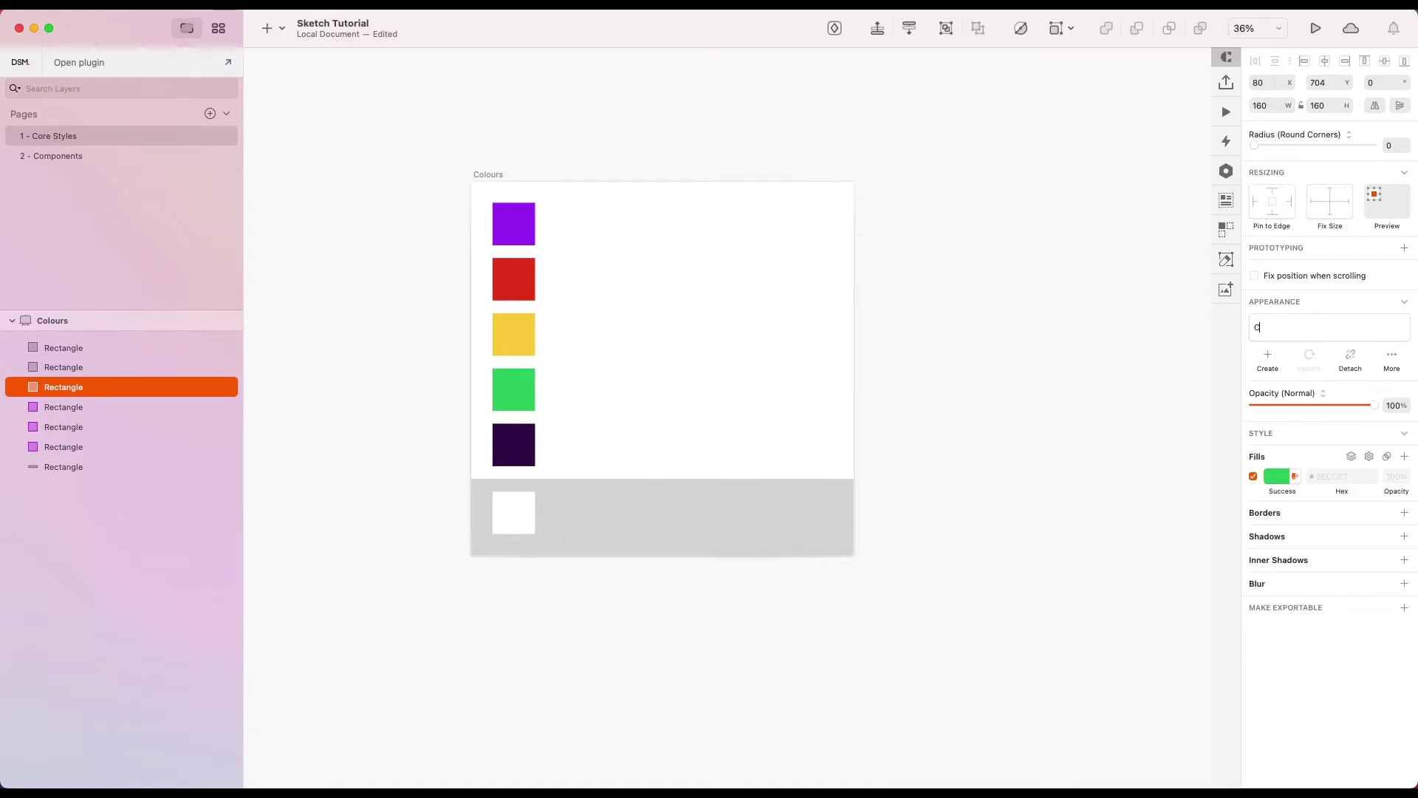
{"action": "left_click", "coordinate": [1267, 354]}
{"action": "type", "text": "Colour / Success"}
{"action": "key", "text": "Return"}
Create 'Colour / Dark' and 'Colour / Light' styles for the dark and white squares.
{"action": "key", "text": "Tab"}
{"action": "left_click", "coordinate": [1268, 354]}
{"action": "type", "text": "Colour / Dark"}
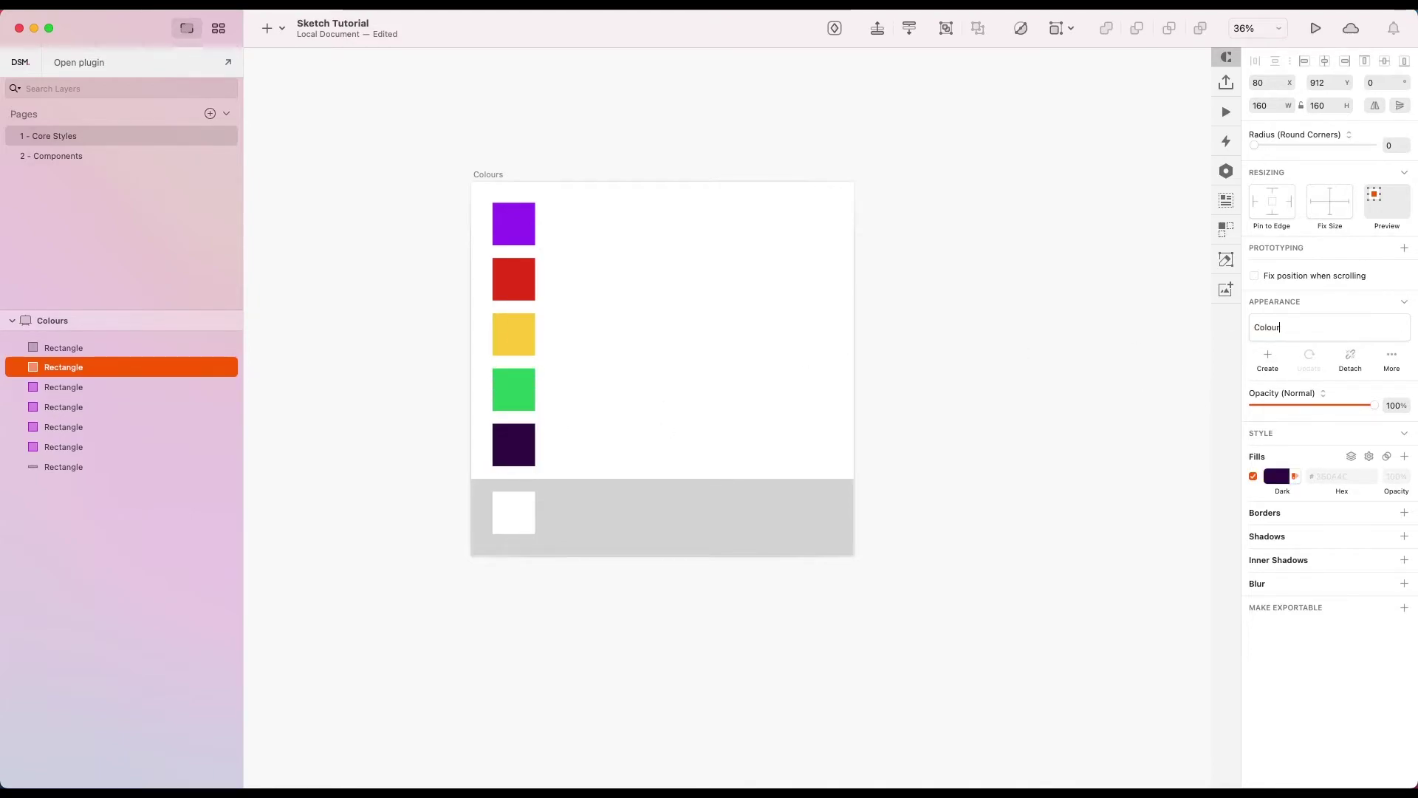
{"action": "key", "text": "Return"}
{"action": "left_click", "coordinate": [516, 503]}
{"action": "left_click", "coordinate": [1267, 355]}
{"action": "type", "text": "Colour / Light"}
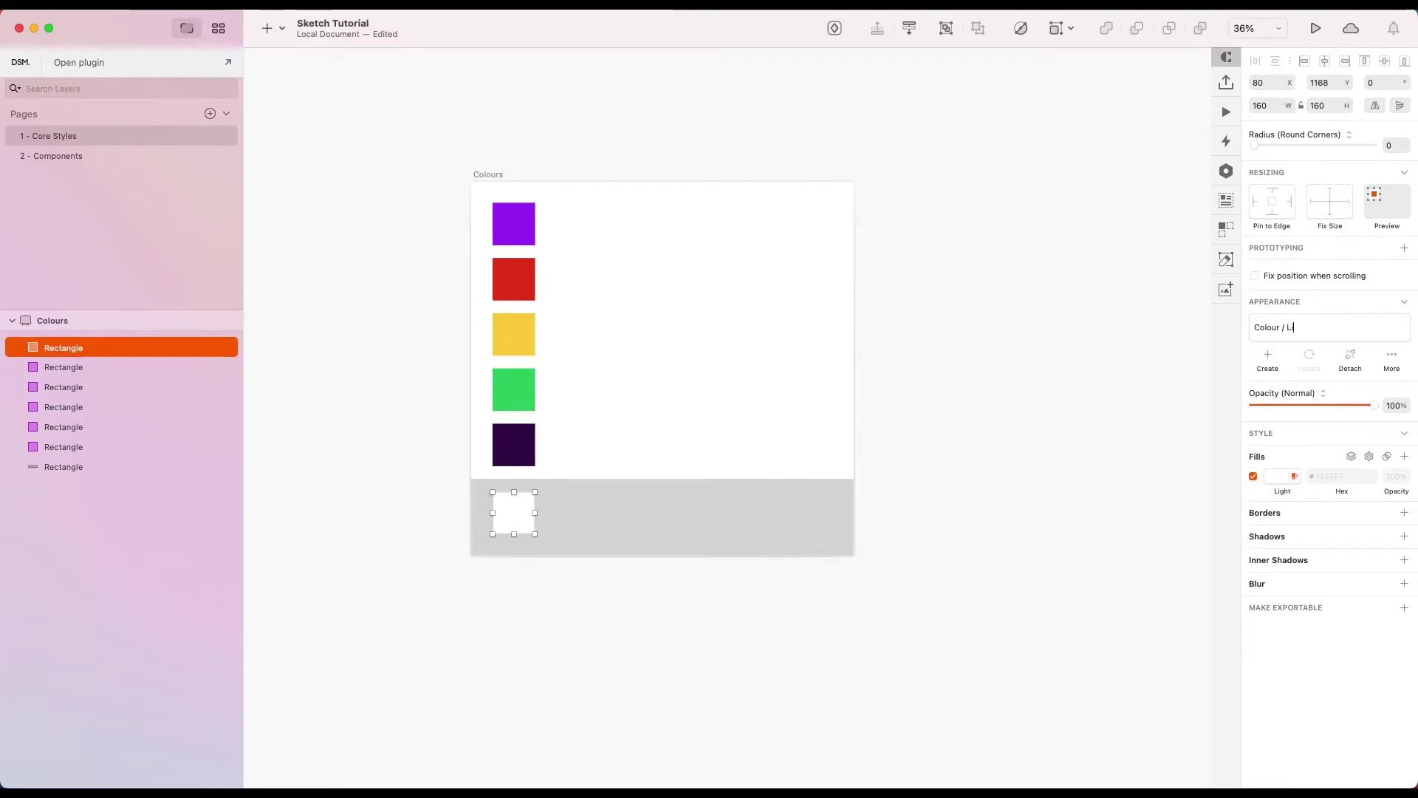
{"action": "key", "text": "Return"}
{"action": "left_click", "coordinate": [965, 282]}
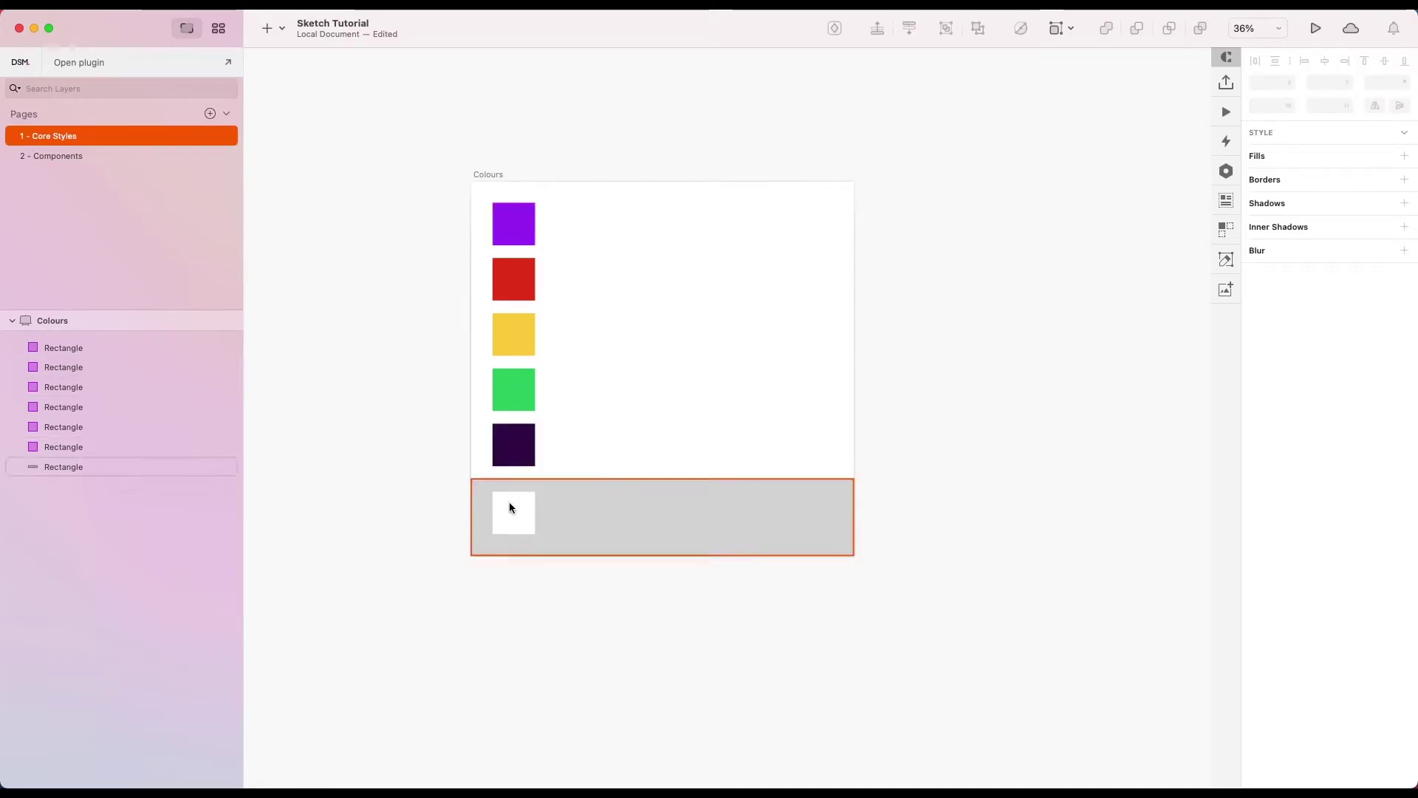
{"action": "left_click", "coordinate": [516, 223]}
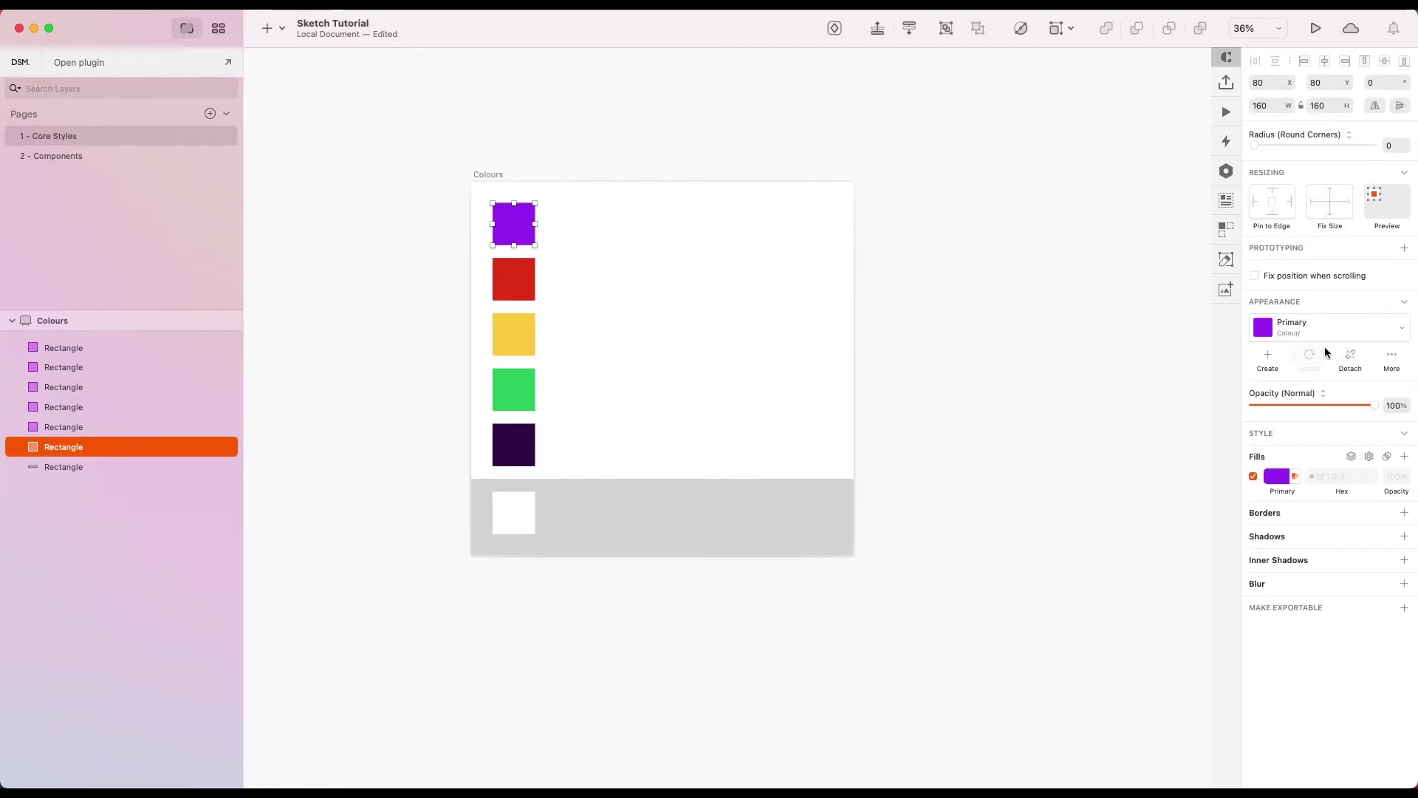
{"action": "left_click", "coordinate": [1327, 322]}
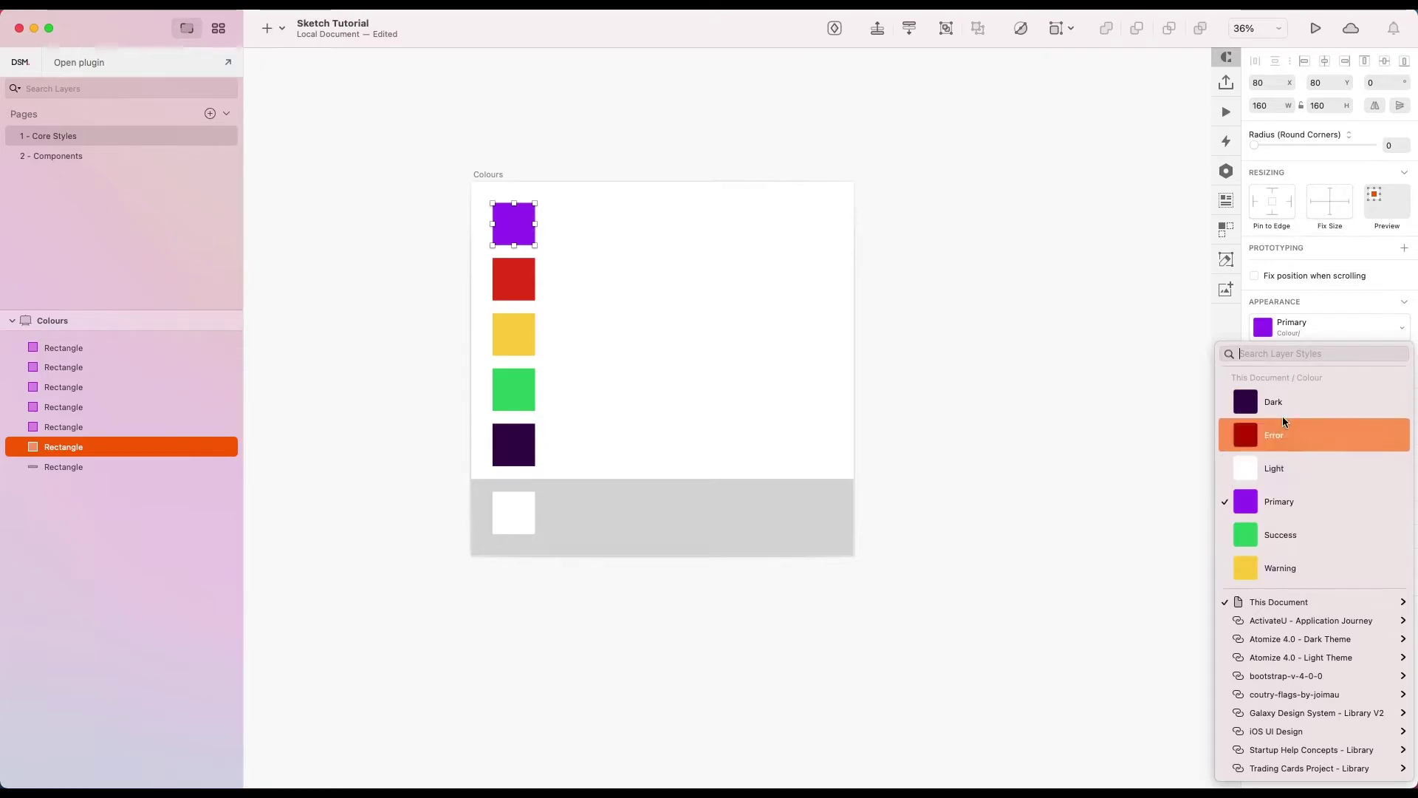
{"action": "mouse_move", "coordinate": [1272, 604]}
{"action": "mouse_move", "coordinate": [1197, 611]}
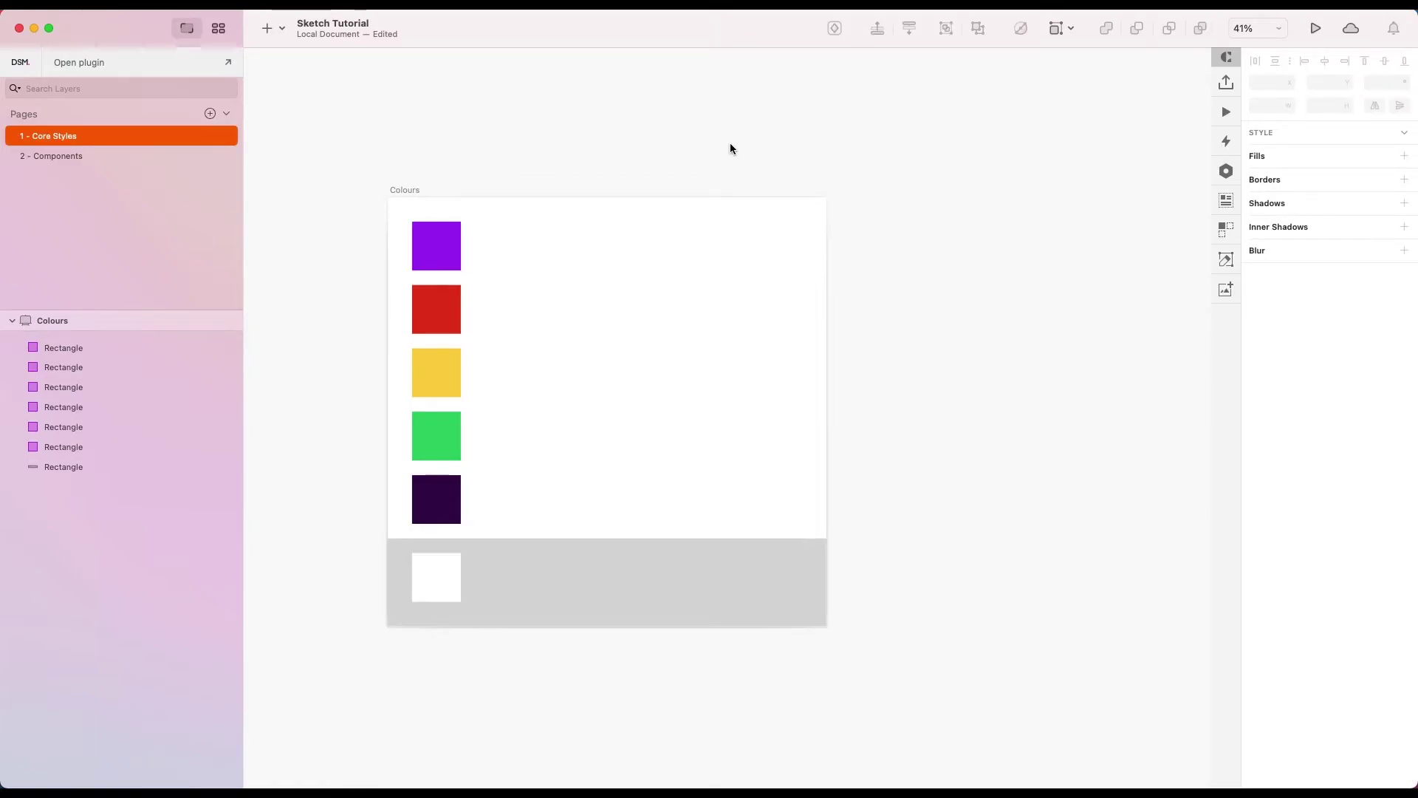
Widen the Colours artboard by 1000 to 2440 without scaling content, and stretch the grey band.
{"action": "left_click", "coordinate": [412, 190]}
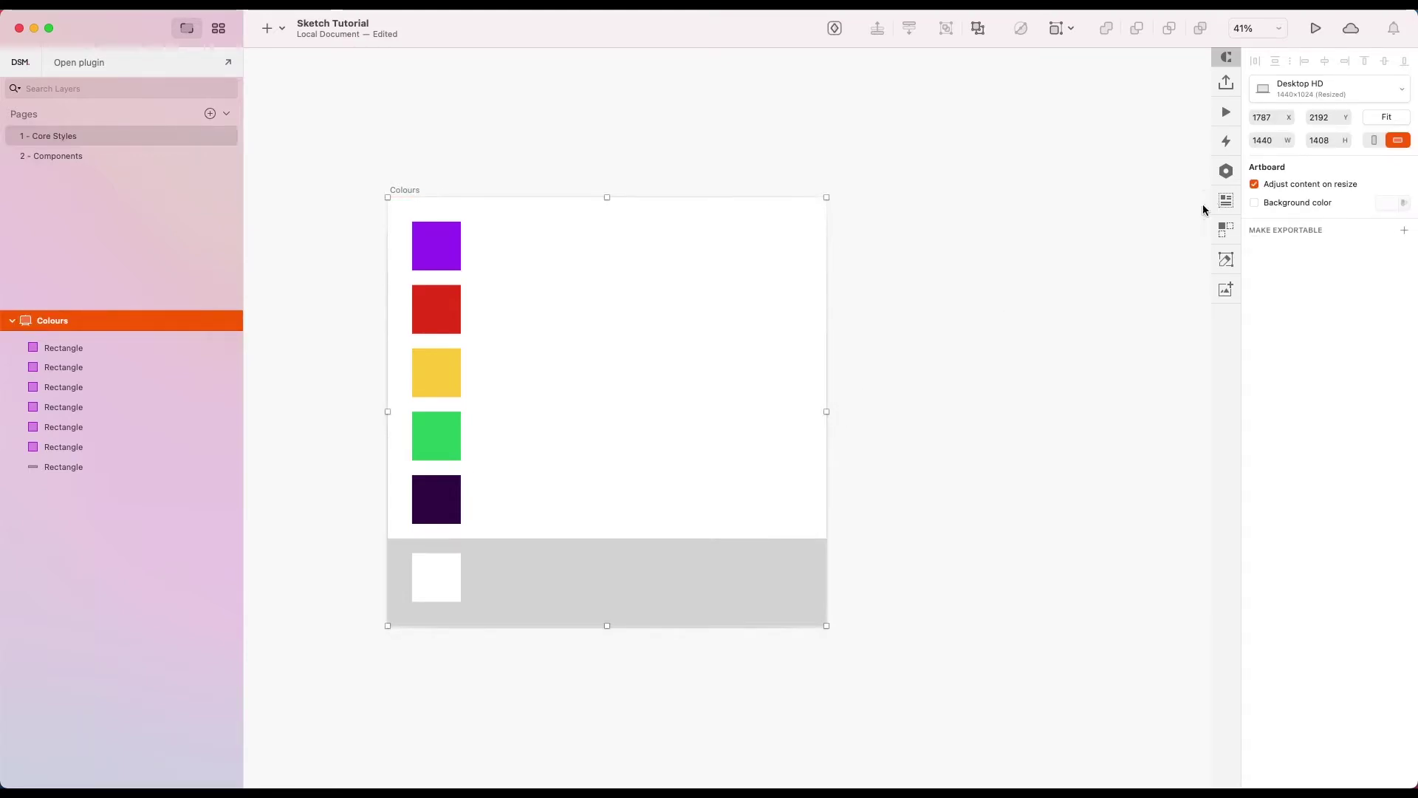
{"action": "left_click", "coordinate": [1254, 184]}
{"action": "left_click", "coordinate": [1273, 142]}
{"action": "type", "text": "+1000"}
{"action": "key", "text": "Return"}
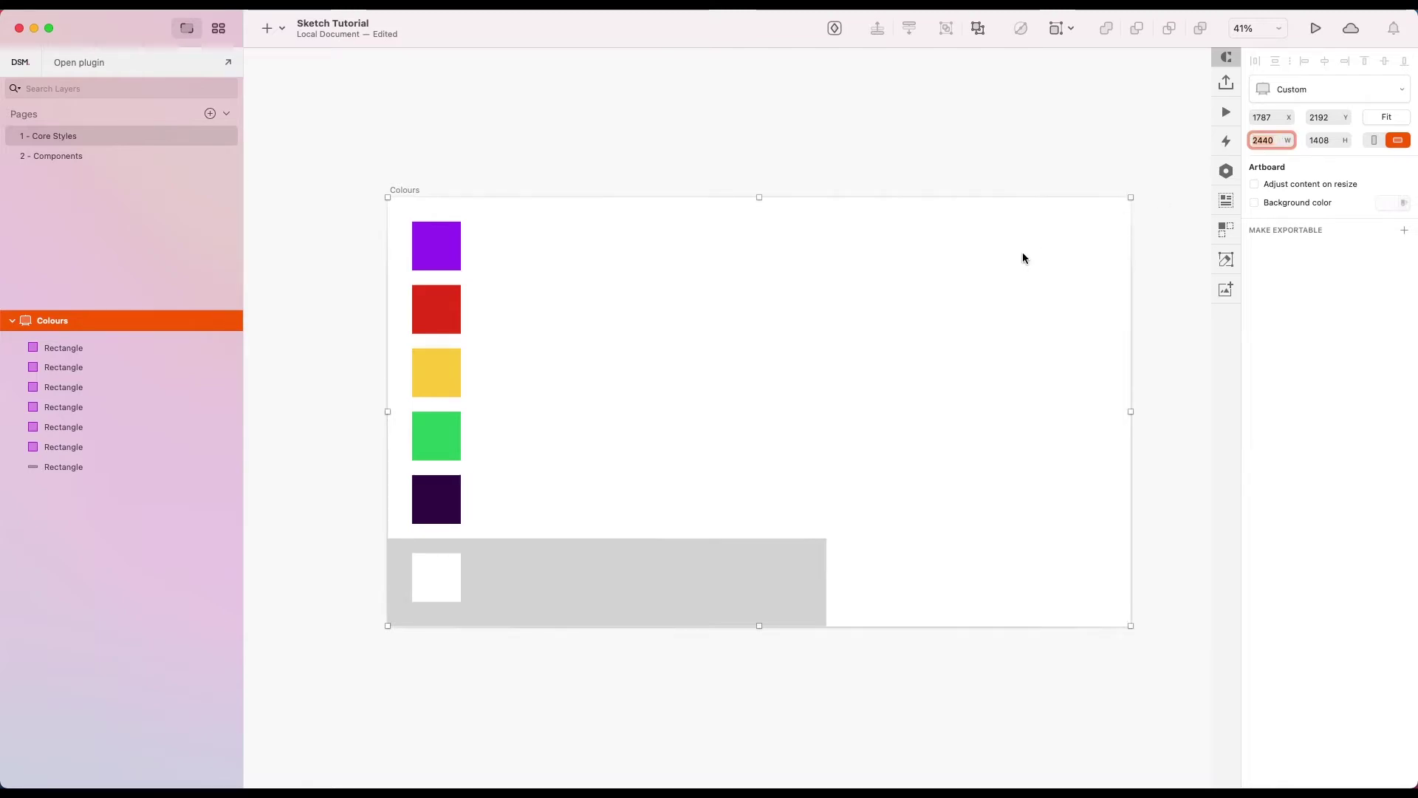
{"action": "left_click", "coordinate": [817, 573]}
{"action": "left_click_drag", "start_coordinate": [826, 582], "coordinate": [1132, 580]}
{"action": "left_click", "coordinate": [1155, 544]}
Duplicate the purple square into a row of nine and tighten their spacing.
{"action": "scroll", "coordinate": [757, 453], "scroll_direction": "up", "scroll_amount": 2}
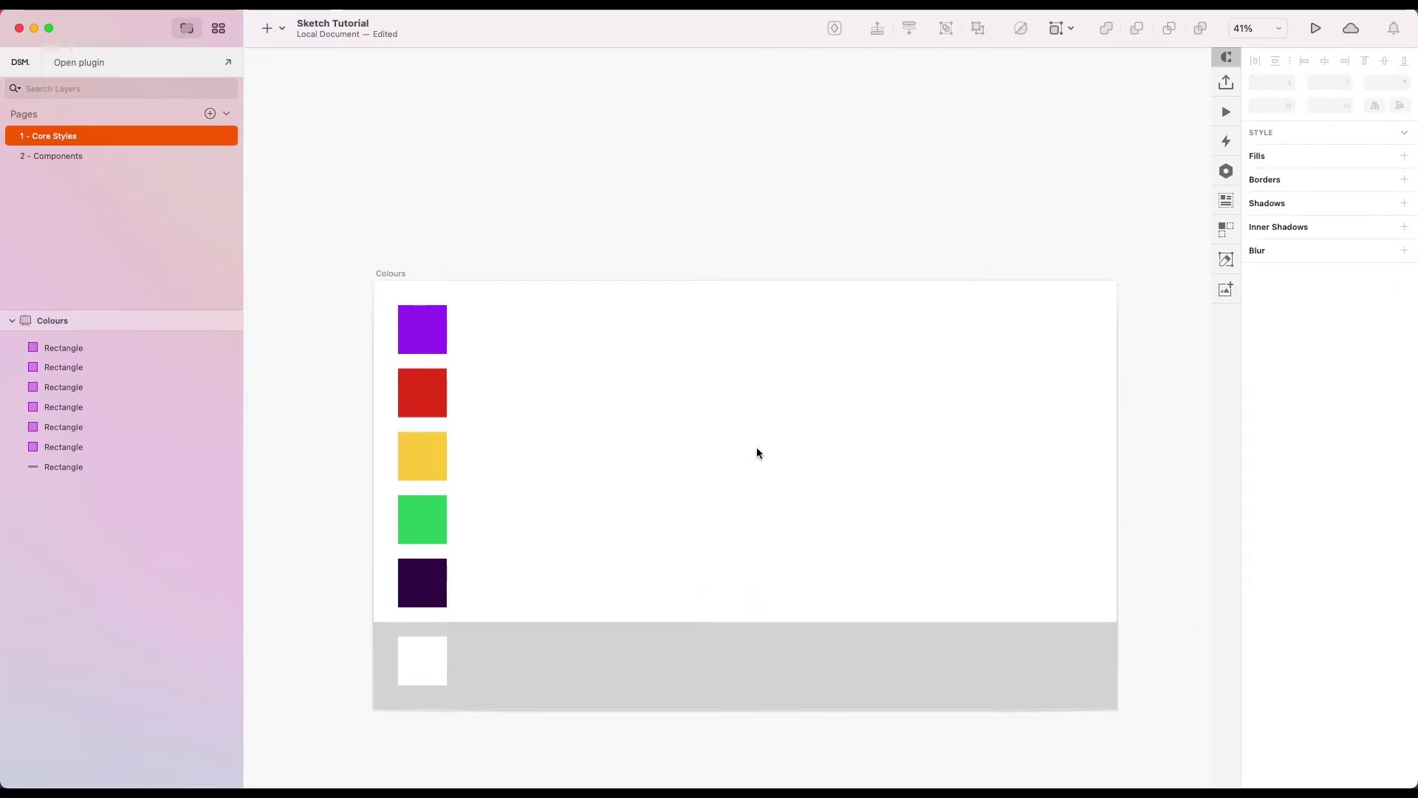
{"action": "left_click", "coordinate": [423, 343]}
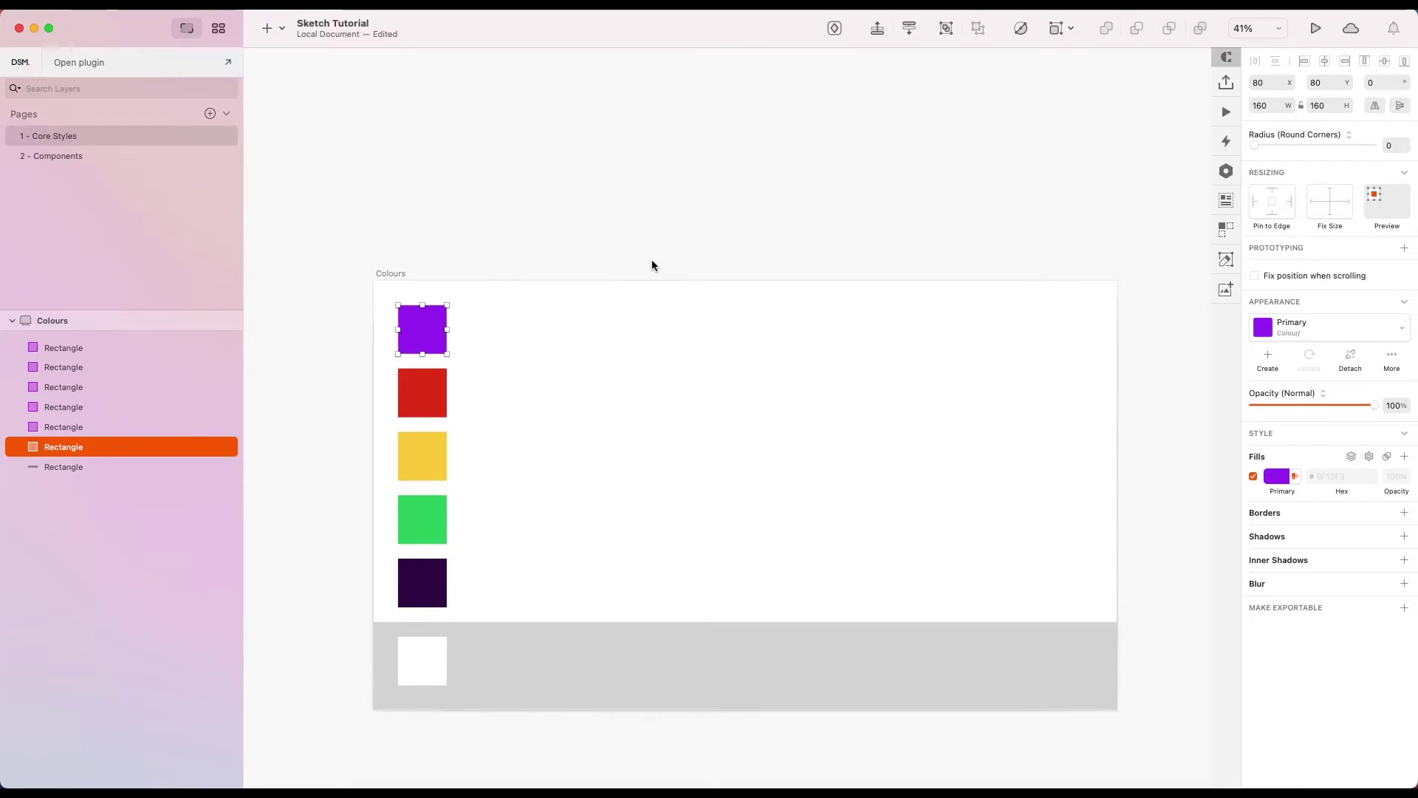
{"action": "left_click", "coordinate": [465, 272]}
{"action": "left_click", "coordinate": [421, 326]}
{"action": "left_click_drag", "start_coordinate": [421, 336], "coordinate": [487, 337]}
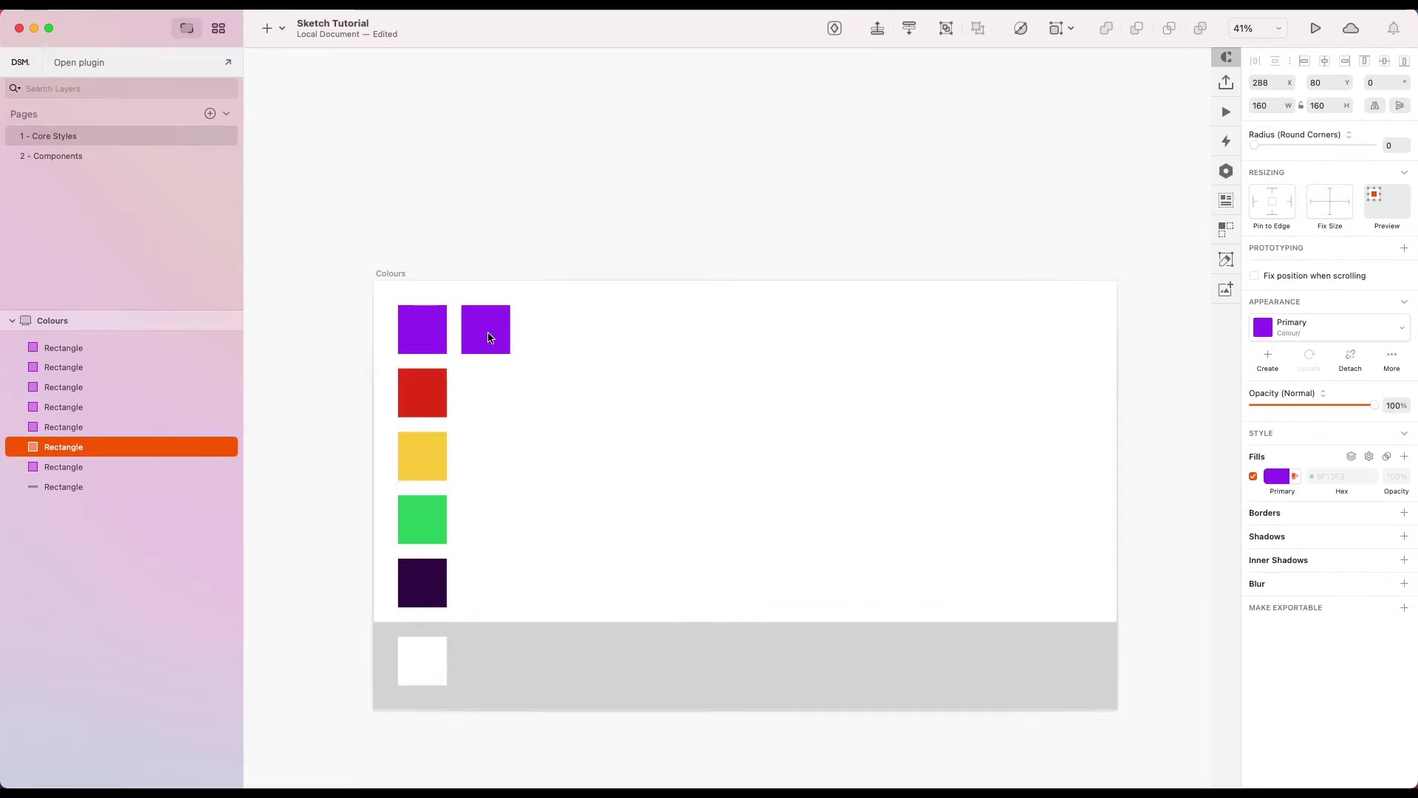
{"action": "key", "text": "super+d"}
{"action": "key", "text": "super+d"}
{"action": "key", "text": "super+d"}
{"action": "key", "text": "super+d"}
{"action": "key", "text": "super+d"}
{"action": "key", "text": "super+d"}
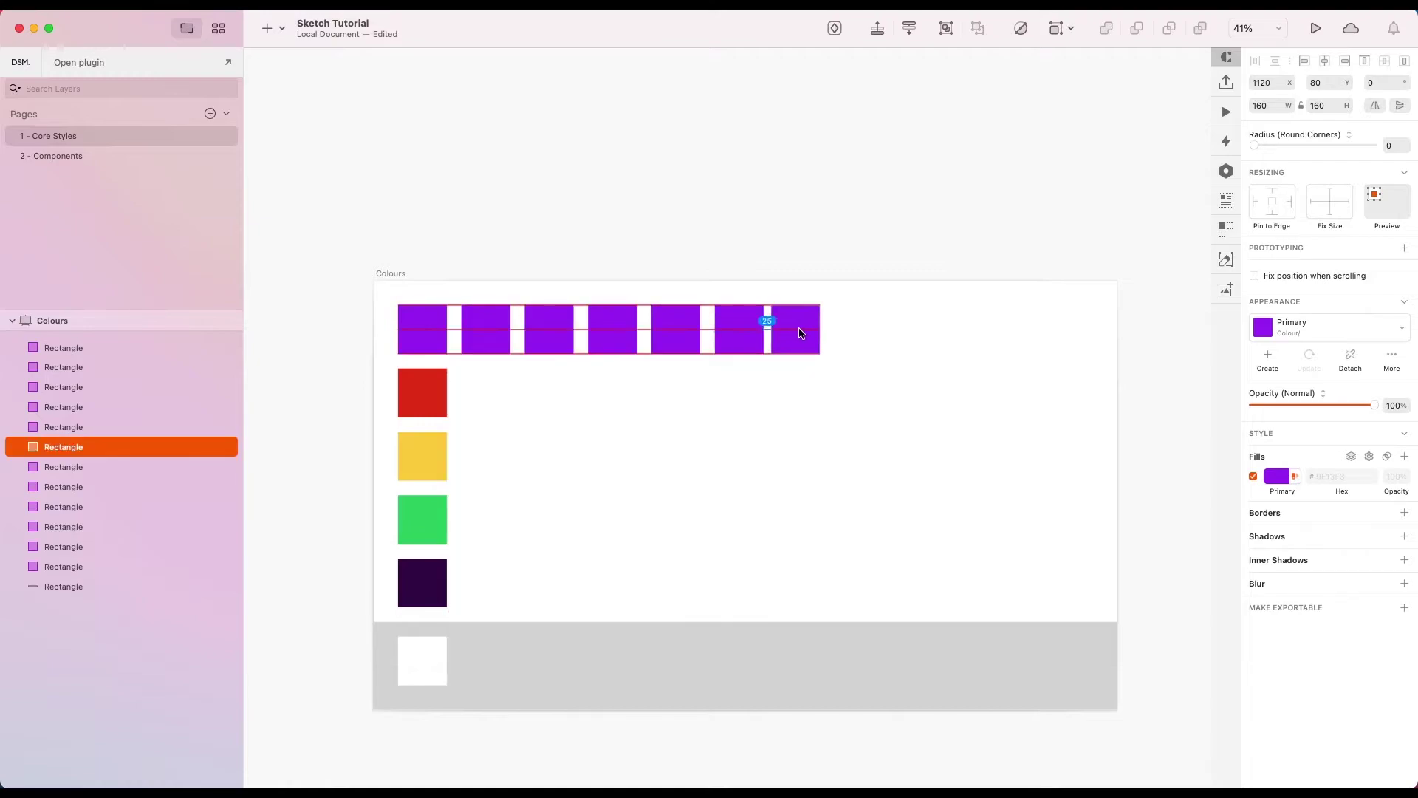
{"action": "key", "text": "super+d"}
{"action": "left_click_drag", "start_coordinate": [981, 325], "coordinate": [392, 347]}
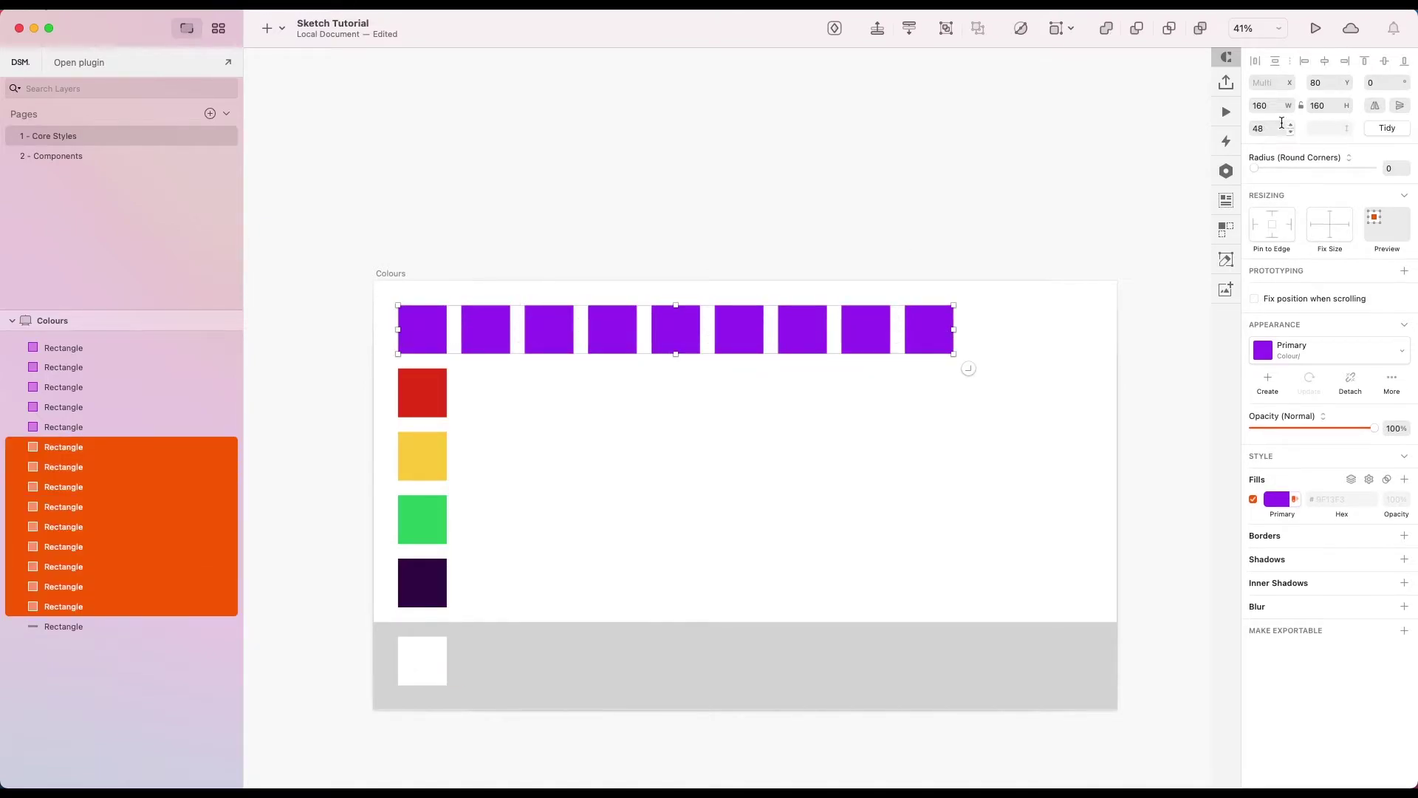
{"action": "key", "text": "ctrl+super+t"}
Narrow the Colours artboard and grey rectangle to fit the nine-square row.
{"action": "left_click", "coordinate": [972, 250]}
{"action": "left_click", "coordinate": [1016, 449]}
{"action": "left_click_drag", "start_coordinate": [1117, 495], "coordinate": [920, 495]}
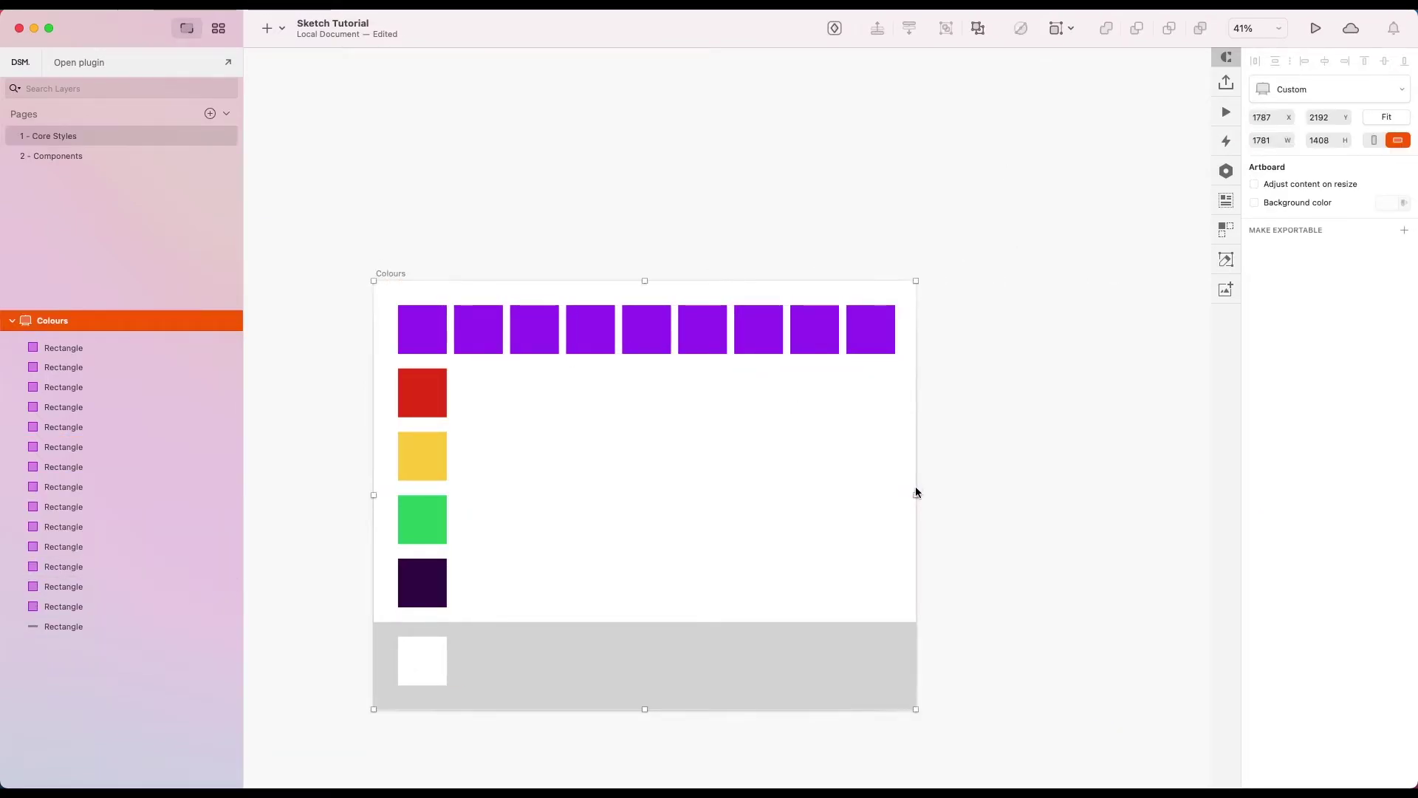
{"action": "left_click", "coordinate": [758, 703]}
{"action": "left_click_drag", "start_coordinate": [1117, 665], "coordinate": [920, 658]}
{"action": "left_click", "coordinate": [874, 357]}
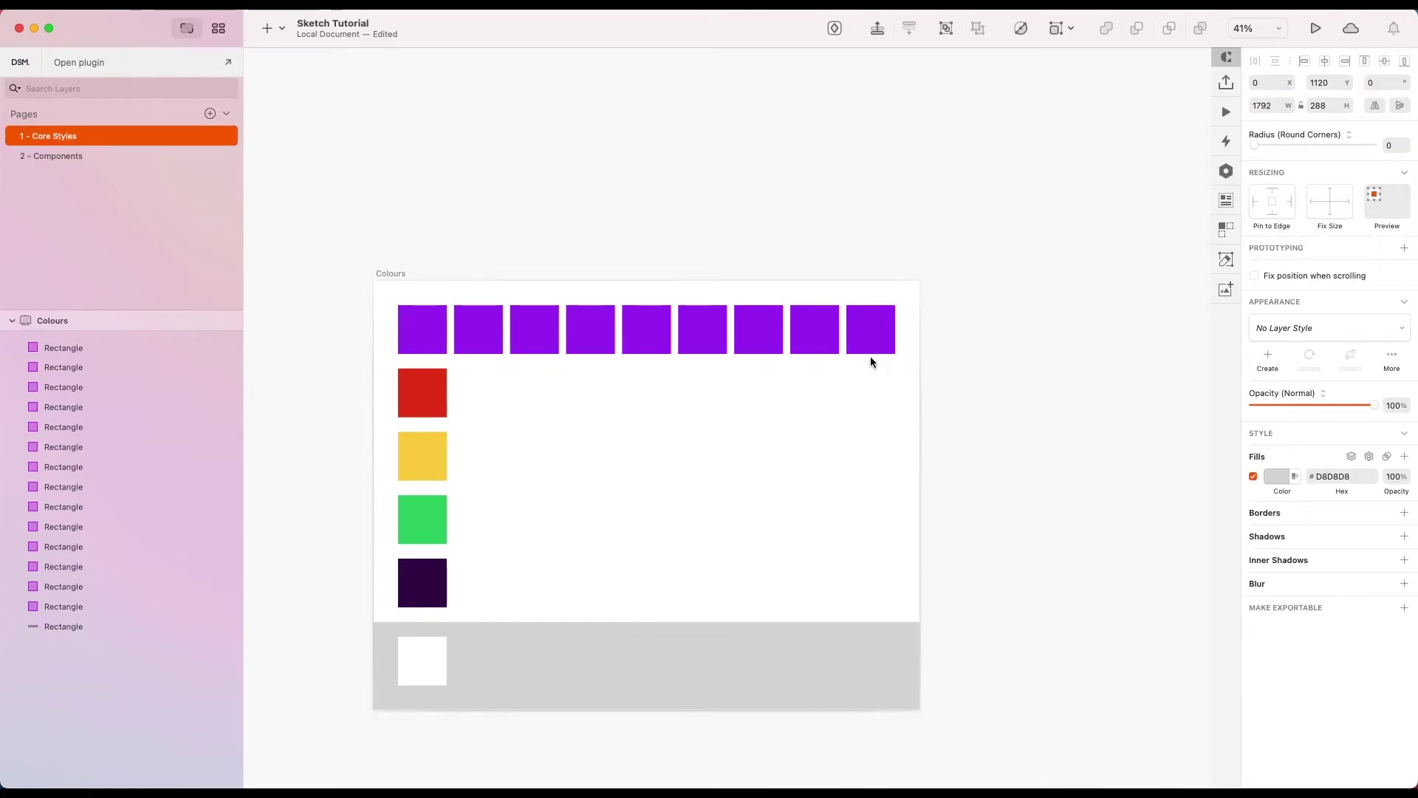
{"action": "left_click", "coordinate": [871, 332]}
{"action": "left_click", "coordinate": [415, 330]}
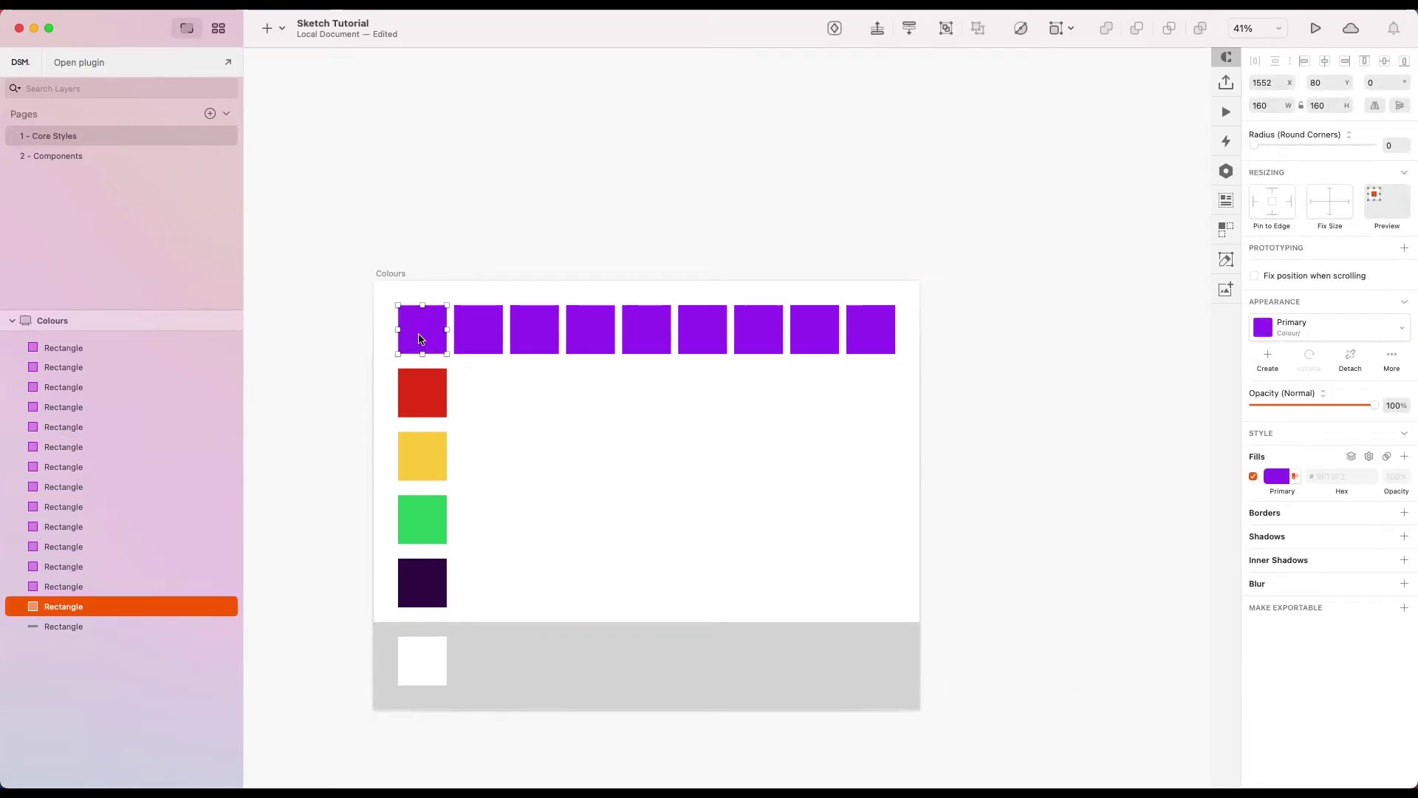
{"action": "left_click", "coordinate": [479, 331]}
{"action": "left_click", "coordinate": [514, 334]}
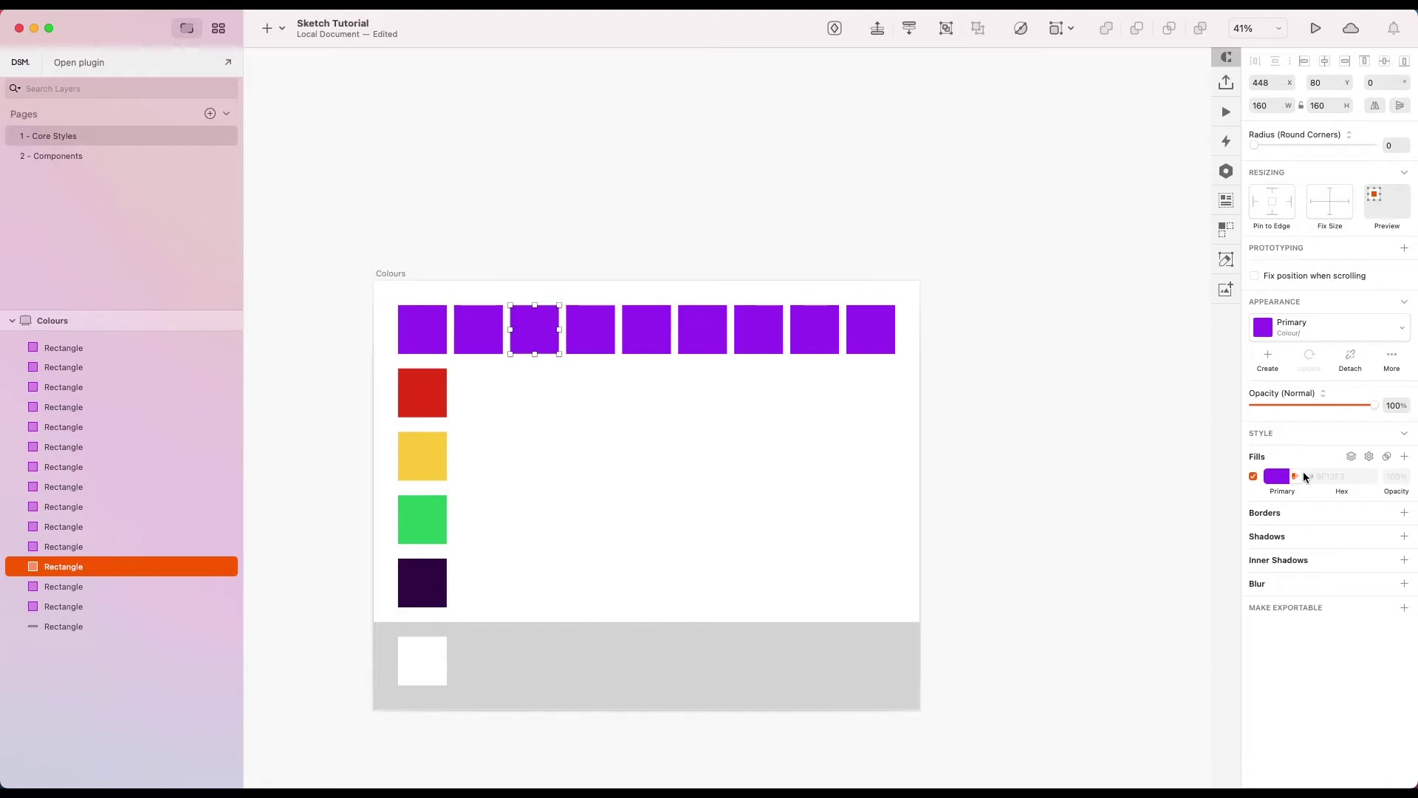
{"action": "left_click", "coordinate": [863, 331]}
{"action": "left_click", "coordinate": [819, 339]}
{"action": "scroll", "coordinate": [624, 158], "scroll_direction": "down", "scroll_amount": 1}
{"action": "left_click", "coordinate": [623, 158]}
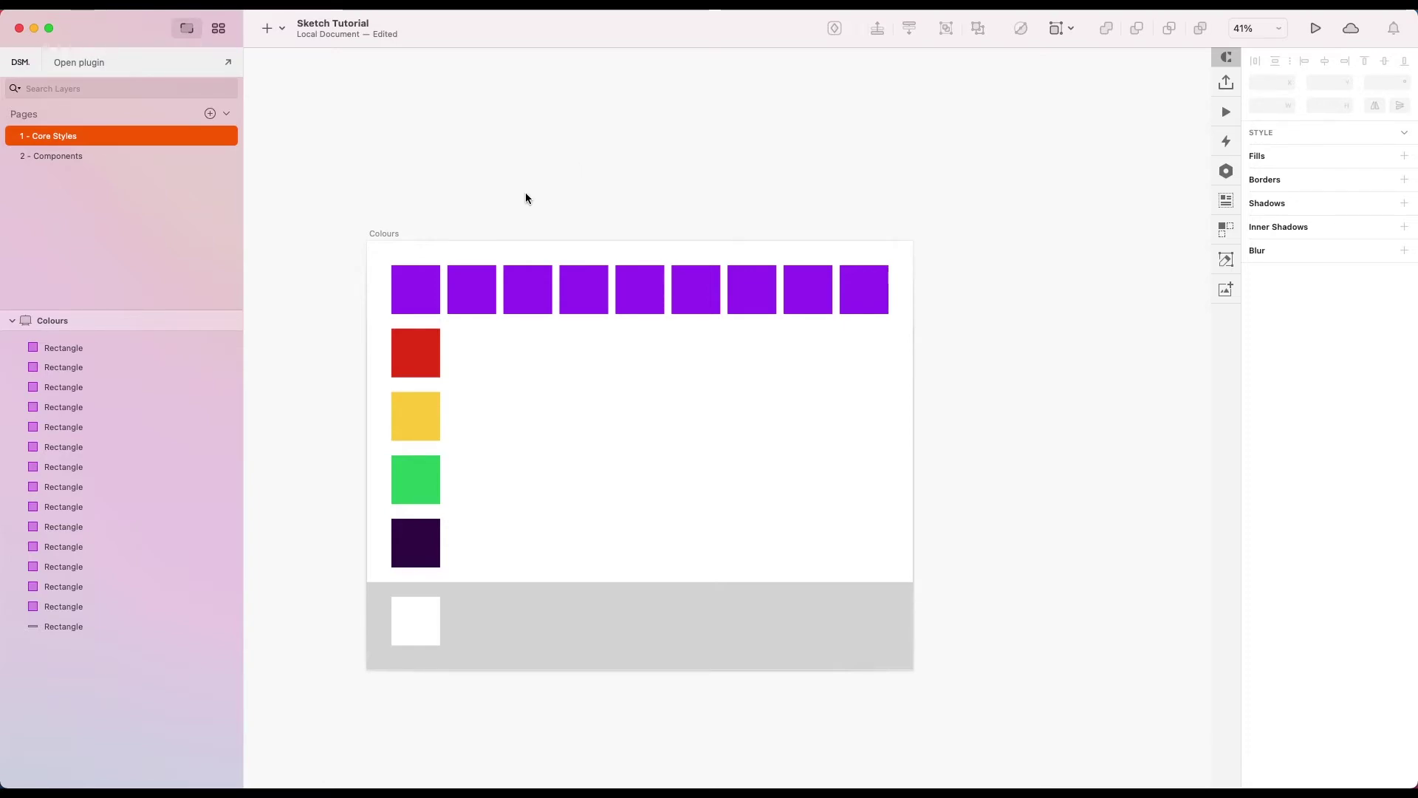
{"action": "left_click", "coordinate": [462, 305]}
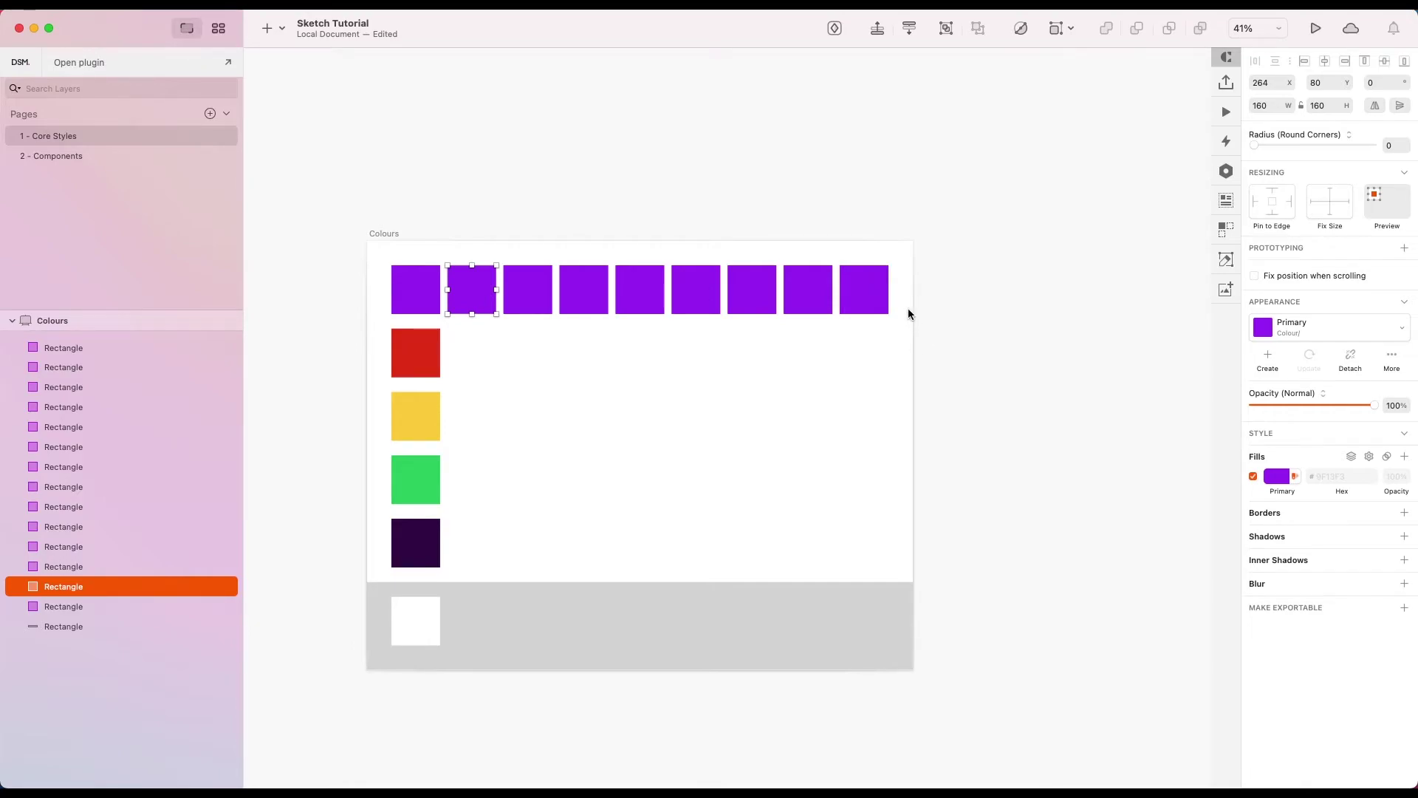
Rename the first purple square's style to '900 - Base' under Colour/Primary.
{"action": "left_click", "coordinate": [503, 243]}
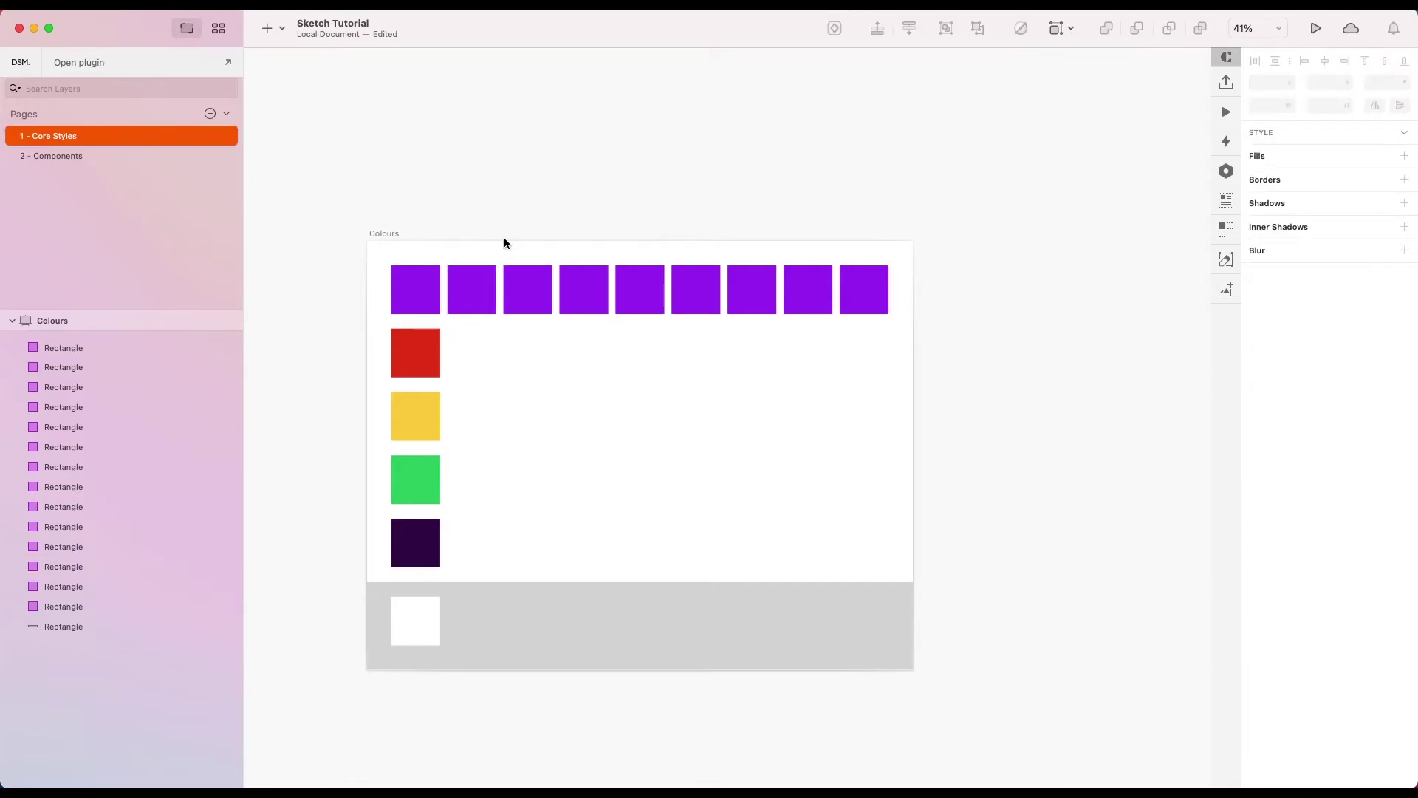
{"action": "left_click", "coordinate": [423, 295]}
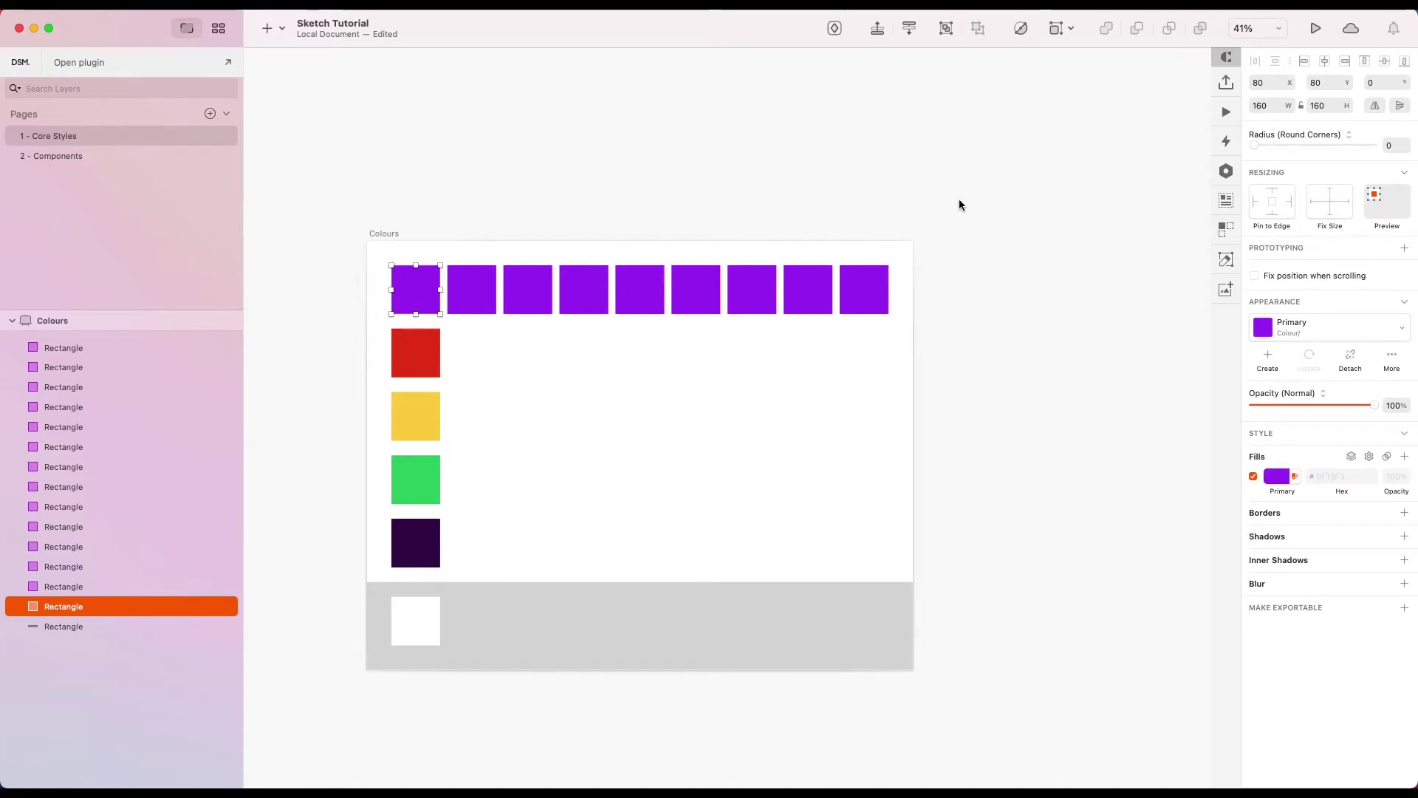
{"action": "left_click", "coordinate": [1391, 355]}
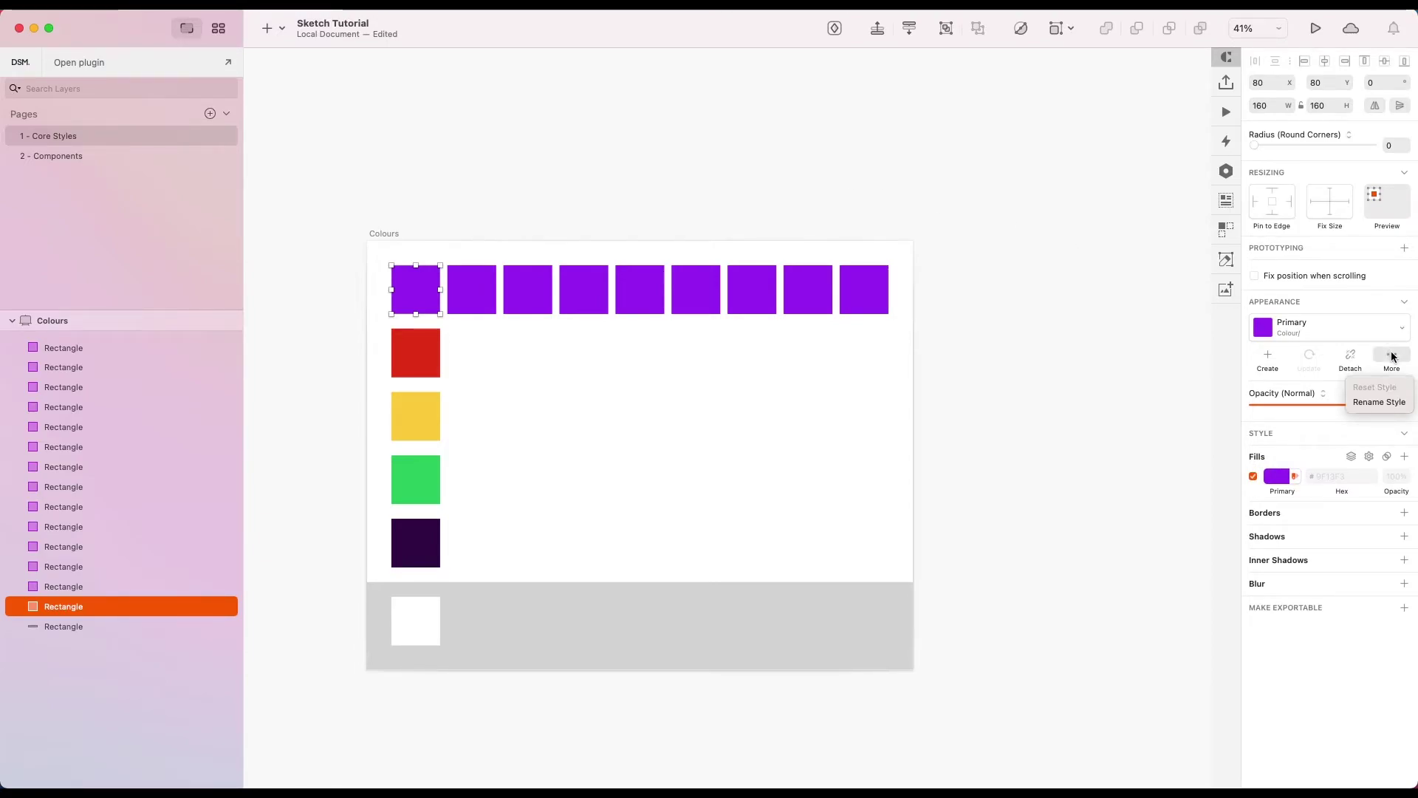
{"action": "left_click", "coordinate": [1373, 401]}
{"action": "left_click", "coordinate": [1318, 328]}
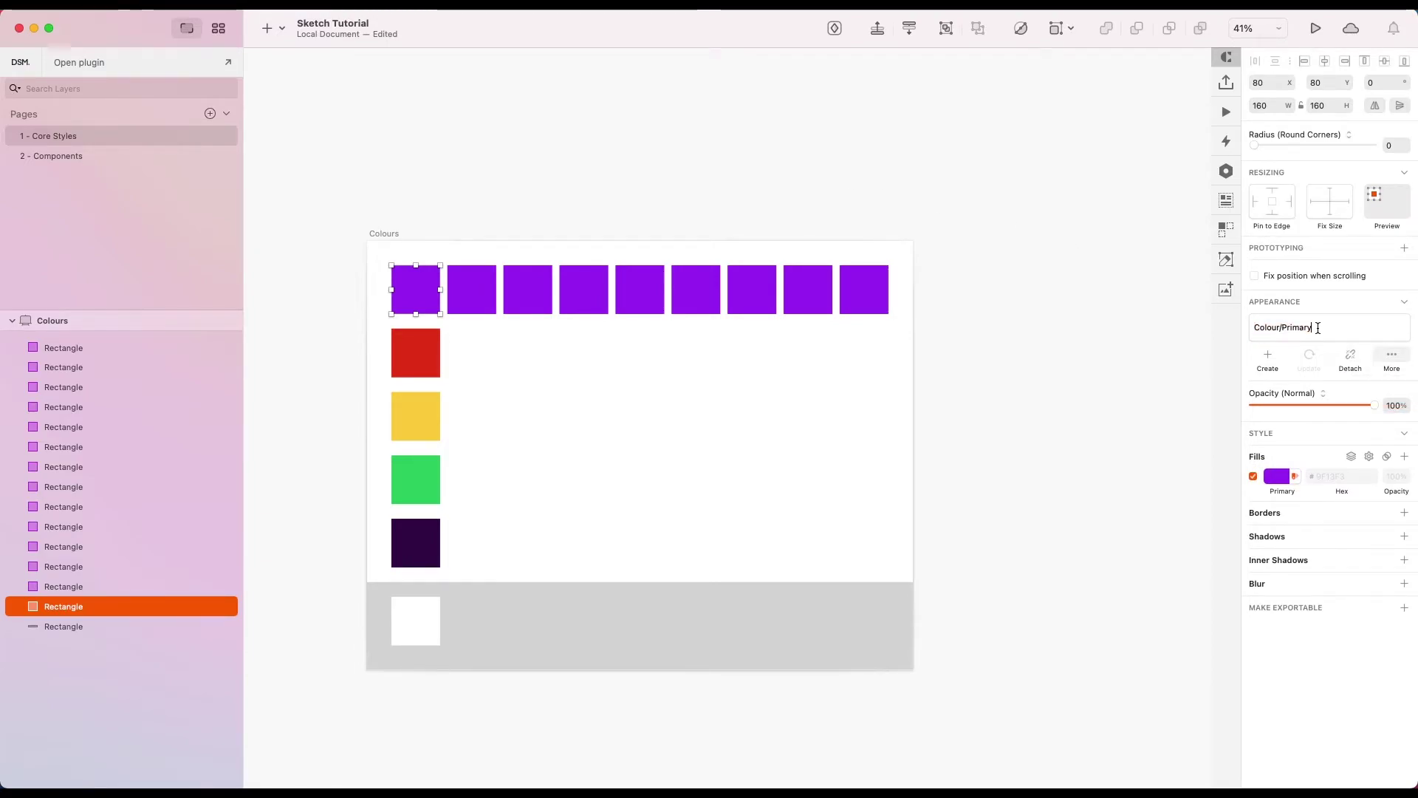
{"action": "type", "text": "/"}
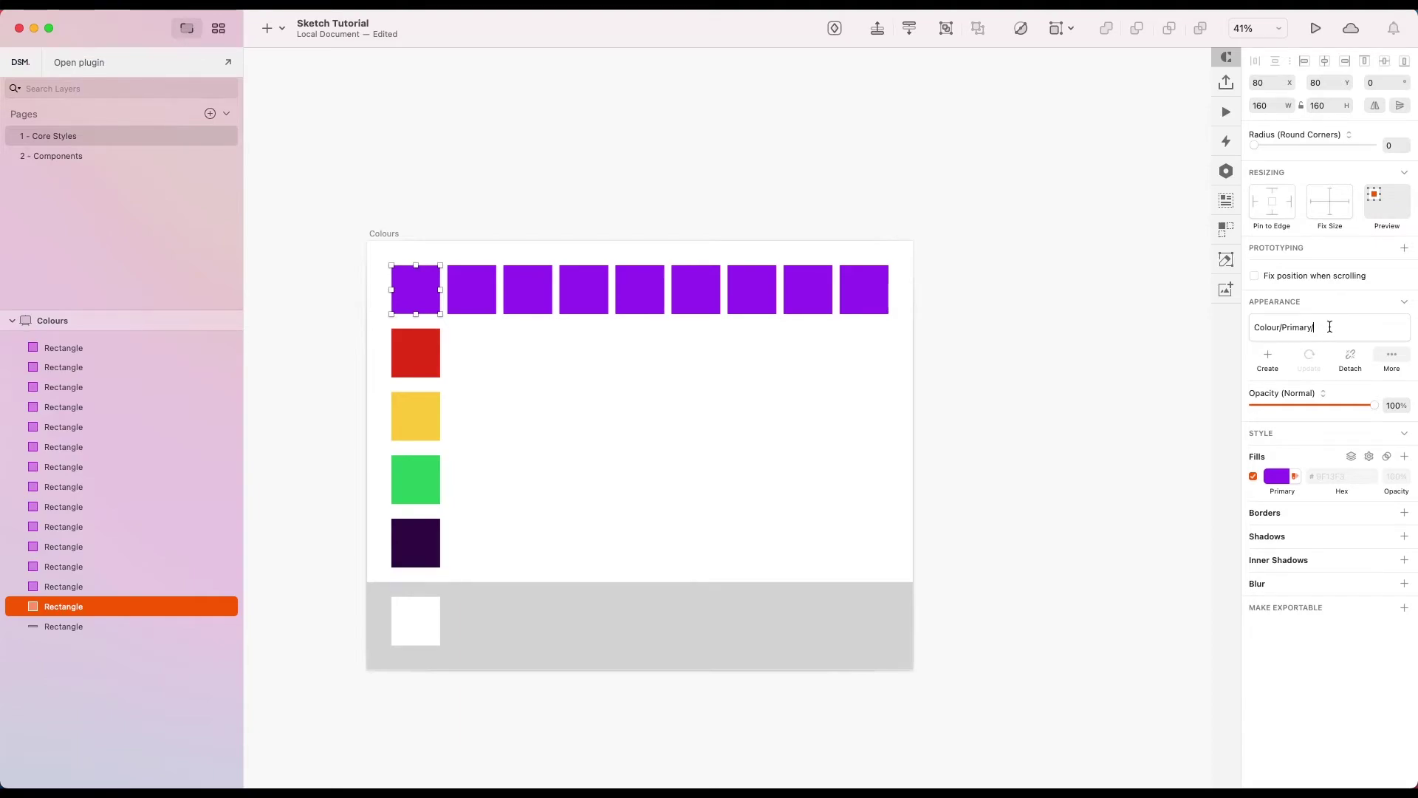
{"action": "type", "text": "0 - Base"}
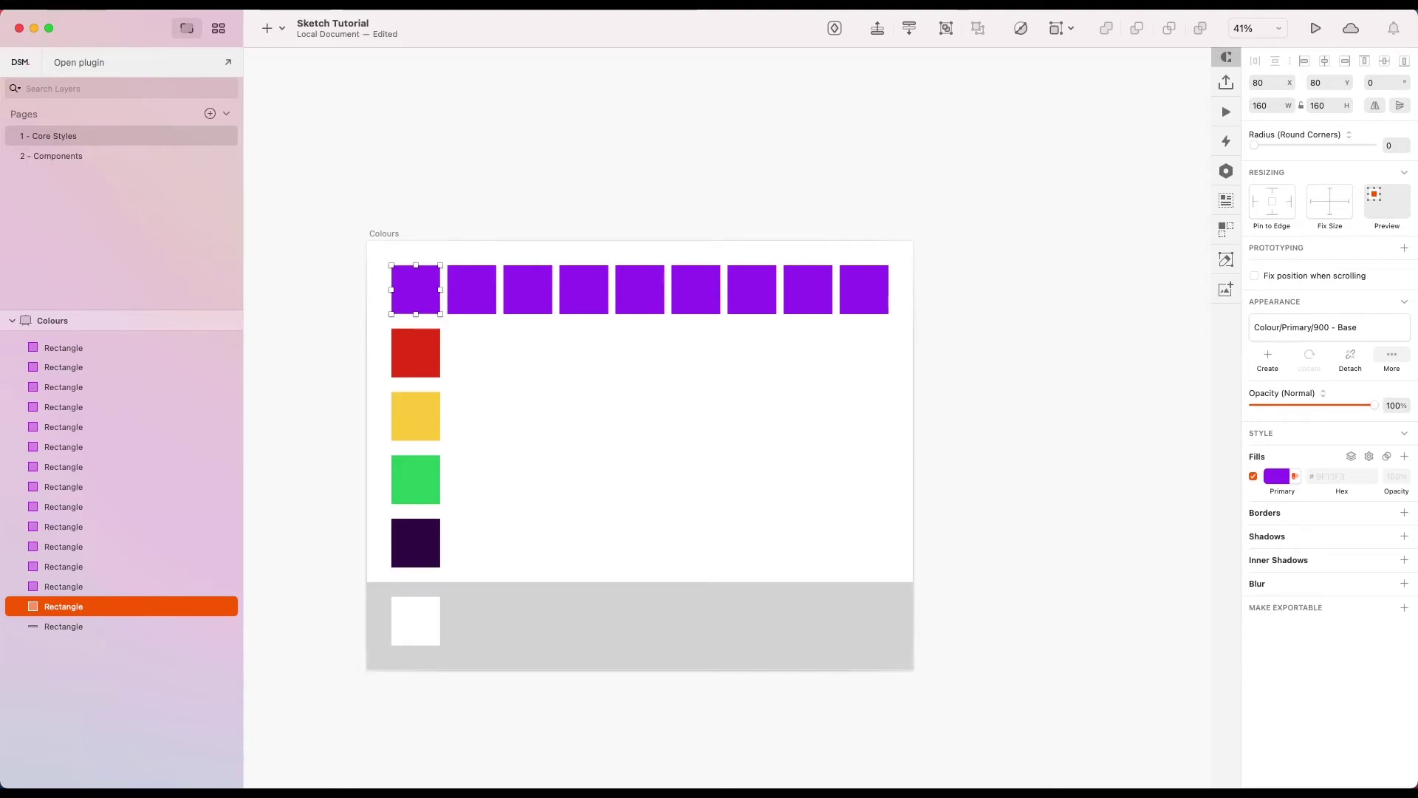
{"action": "key", "text": "Return"}
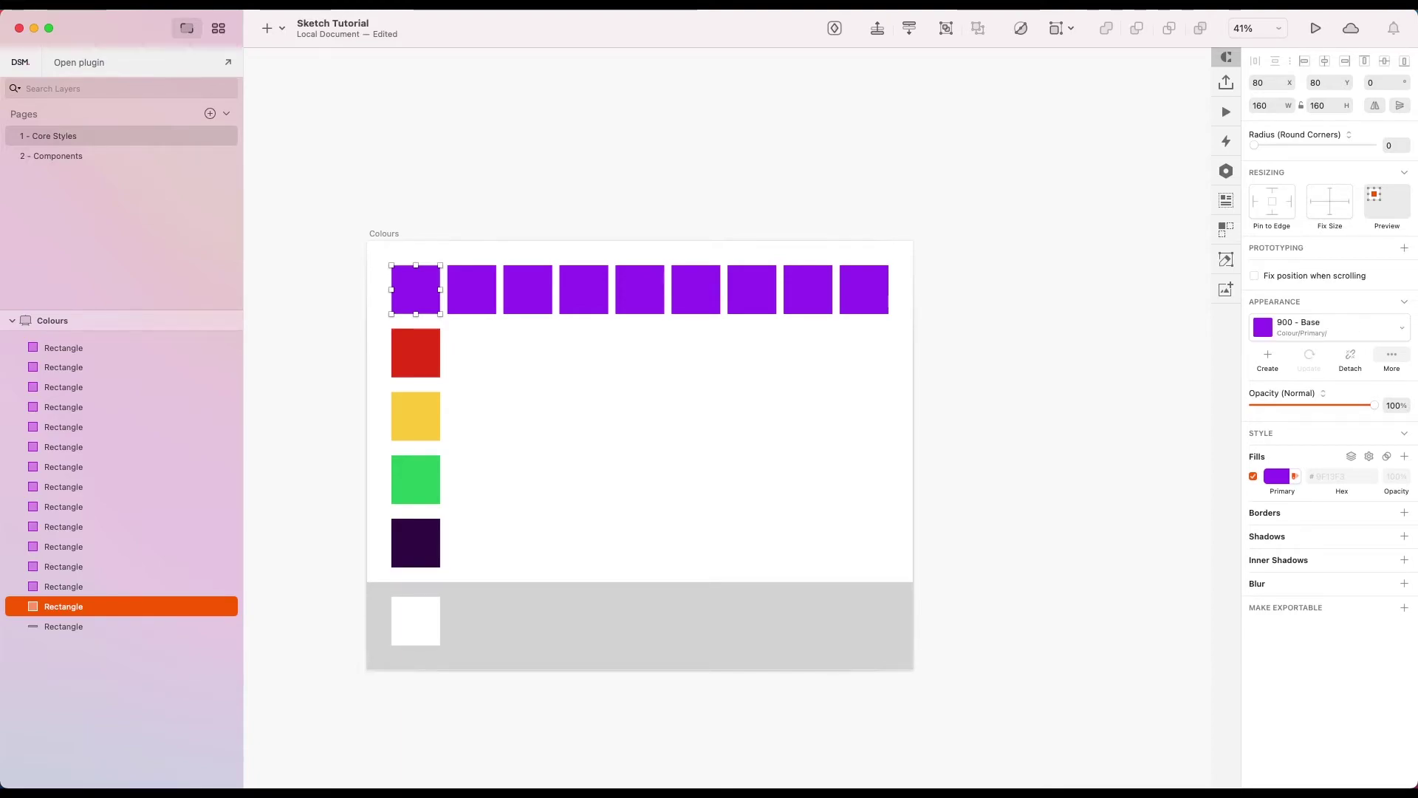
{"action": "left_click", "coordinate": [469, 286]}
Check each of the purple squares in turn, ending on the second one.
{"action": "left_click", "coordinate": [526, 287]}
{"action": "left_click", "coordinate": [419, 290]}
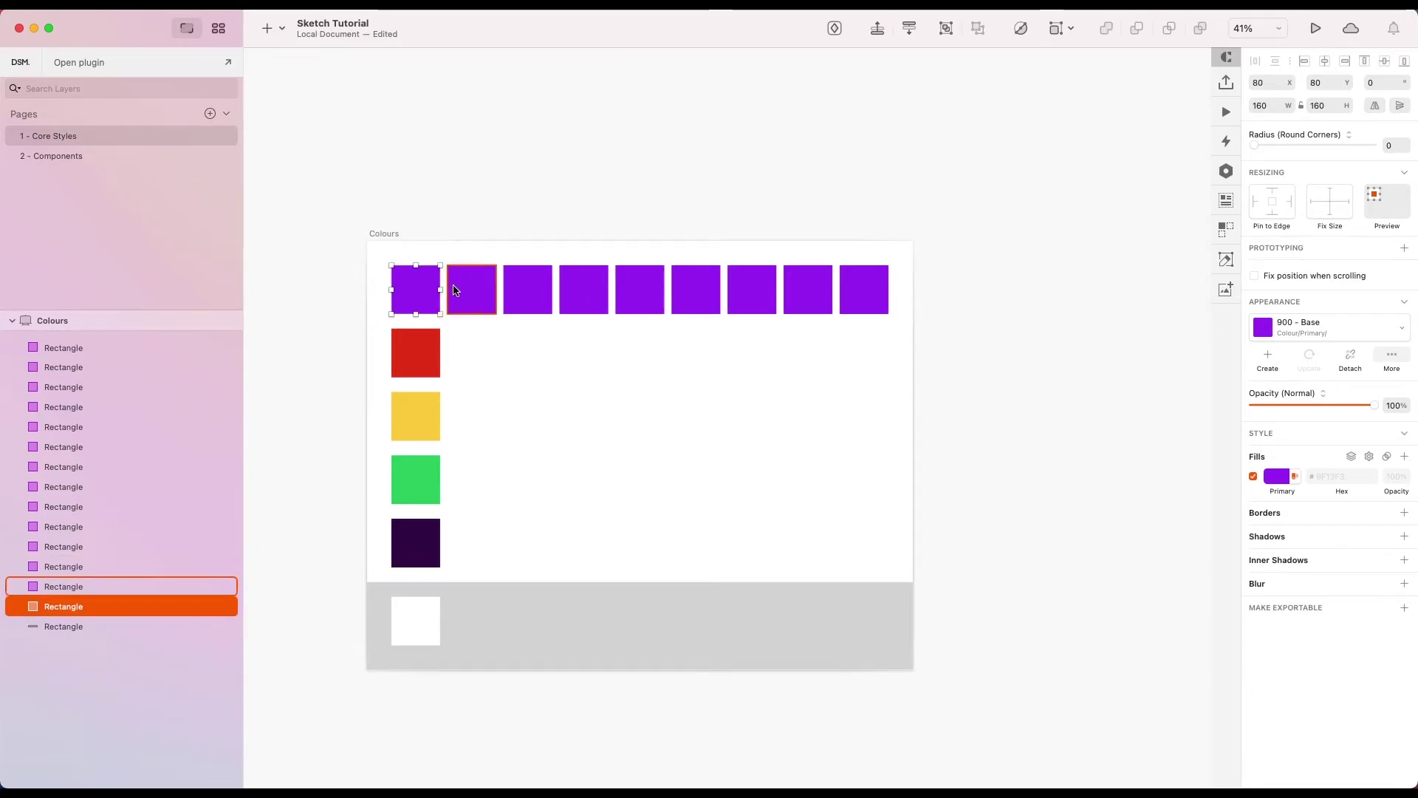
{"action": "left_click", "coordinate": [472, 288]}
{"action": "left_click", "coordinate": [528, 288]}
{"action": "left_click", "coordinate": [583, 288]}
{"action": "left_click", "coordinate": [639, 290]}
{"action": "left_click", "coordinate": [724, 289]}
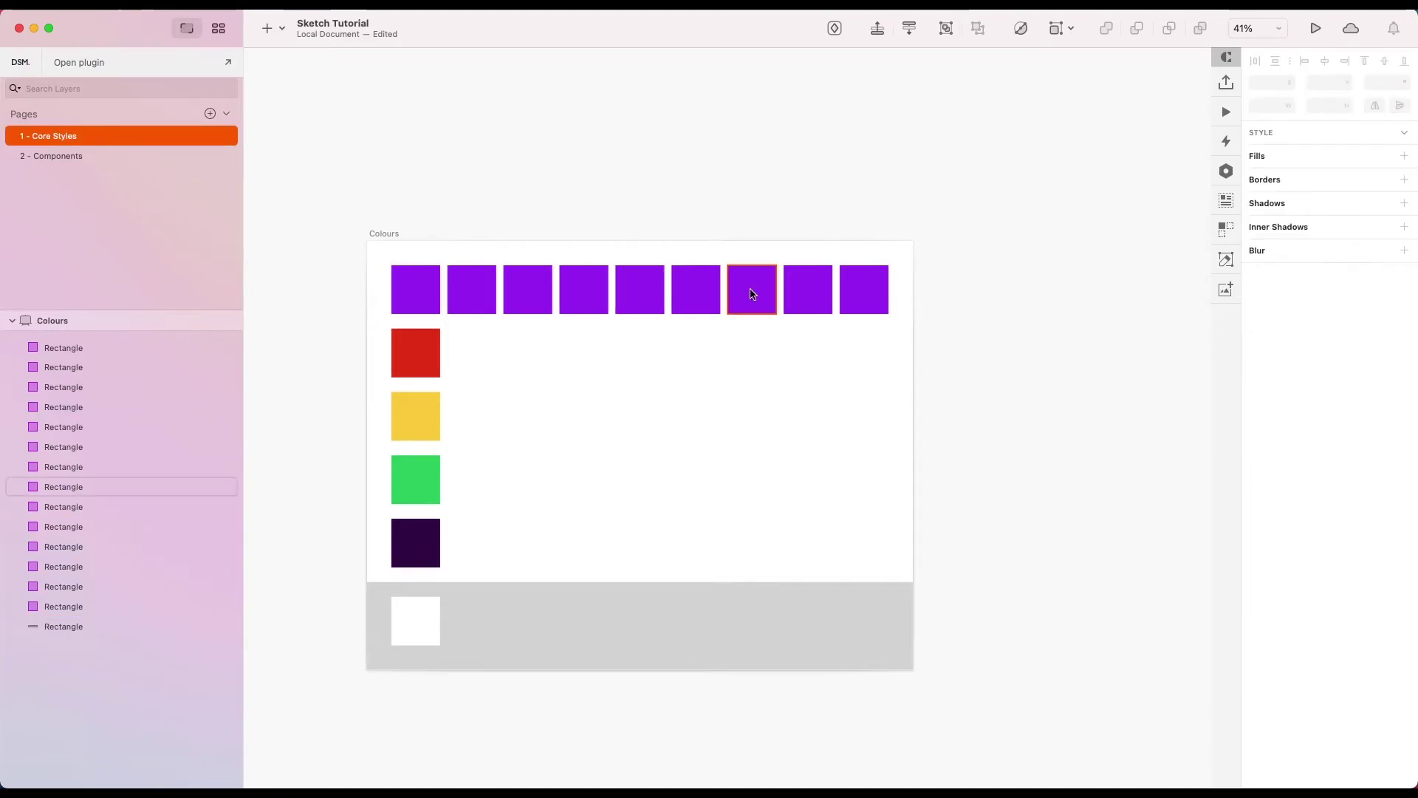
{"action": "left_click", "coordinate": [752, 288]}
{"action": "left_click", "coordinate": [808, 288]}
{"action": "left_click", "coordinate": [472, 288]}
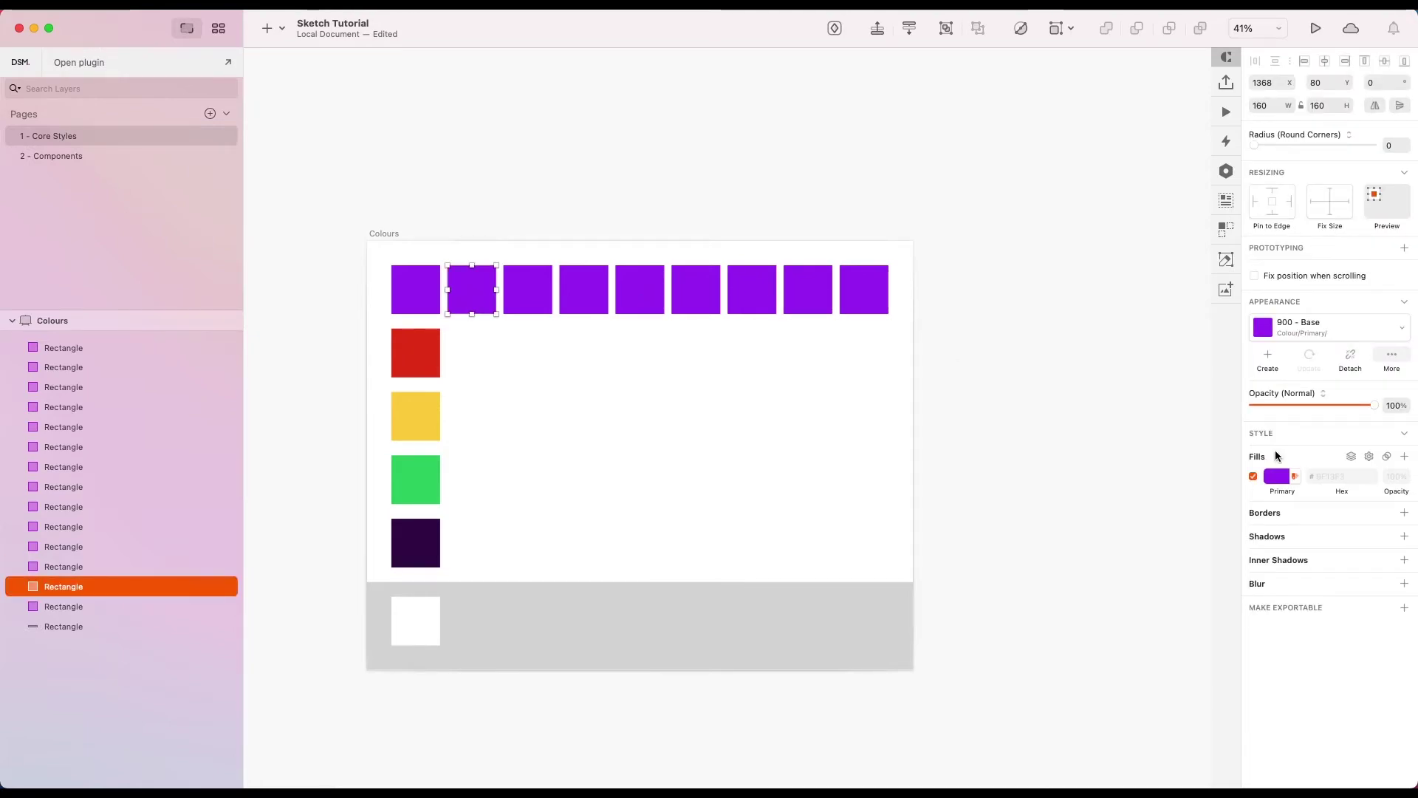
Set the second square to 72% opacity as an override, undoing the shared style update.
{"action": "left_click", "coordinate": [1392, 403]}
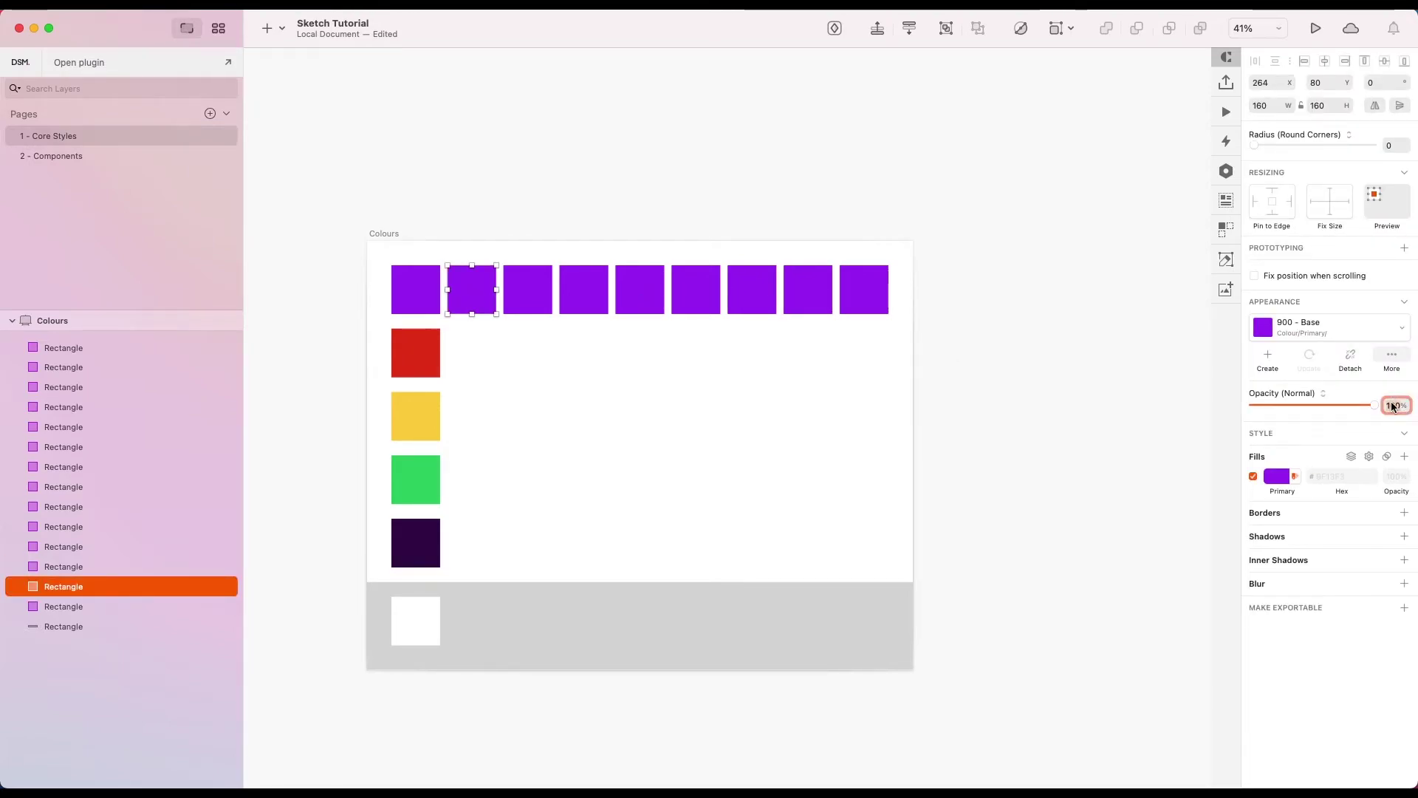
{"action": "type", "text": "72"}
{"action": "key", "text": "Return"}
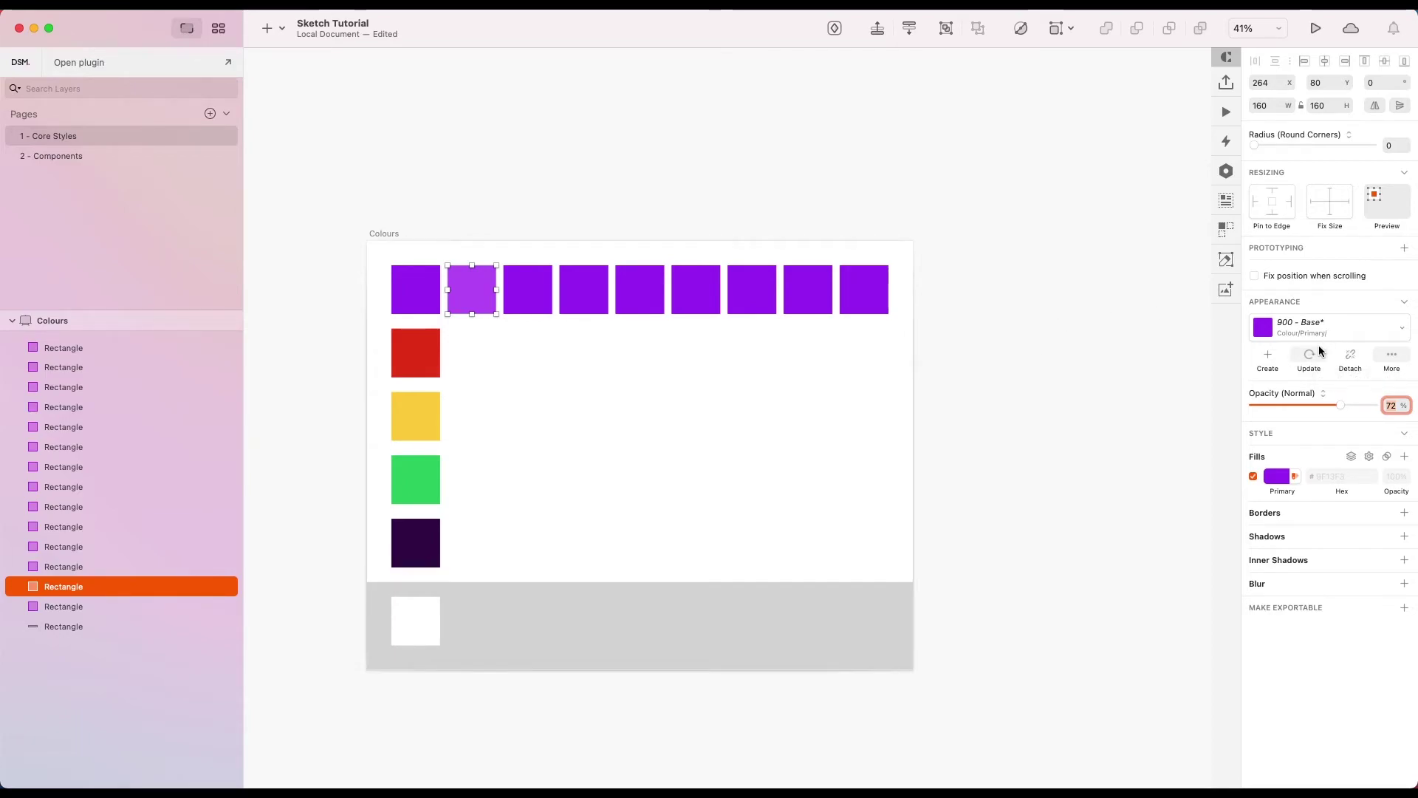
{"action": "left_click", "coordinate": [1310, 357]}
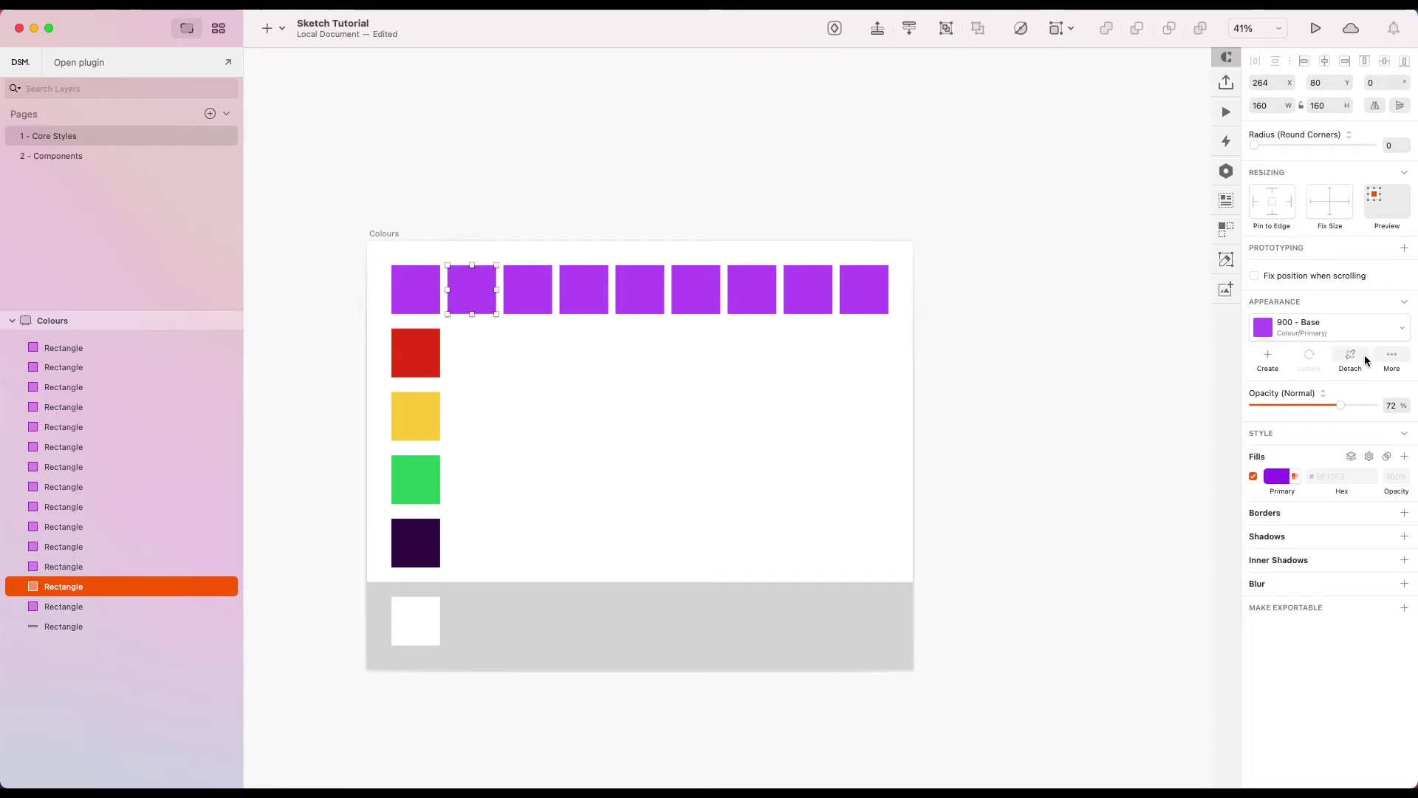
{"action": "key", "text": "super+z"}
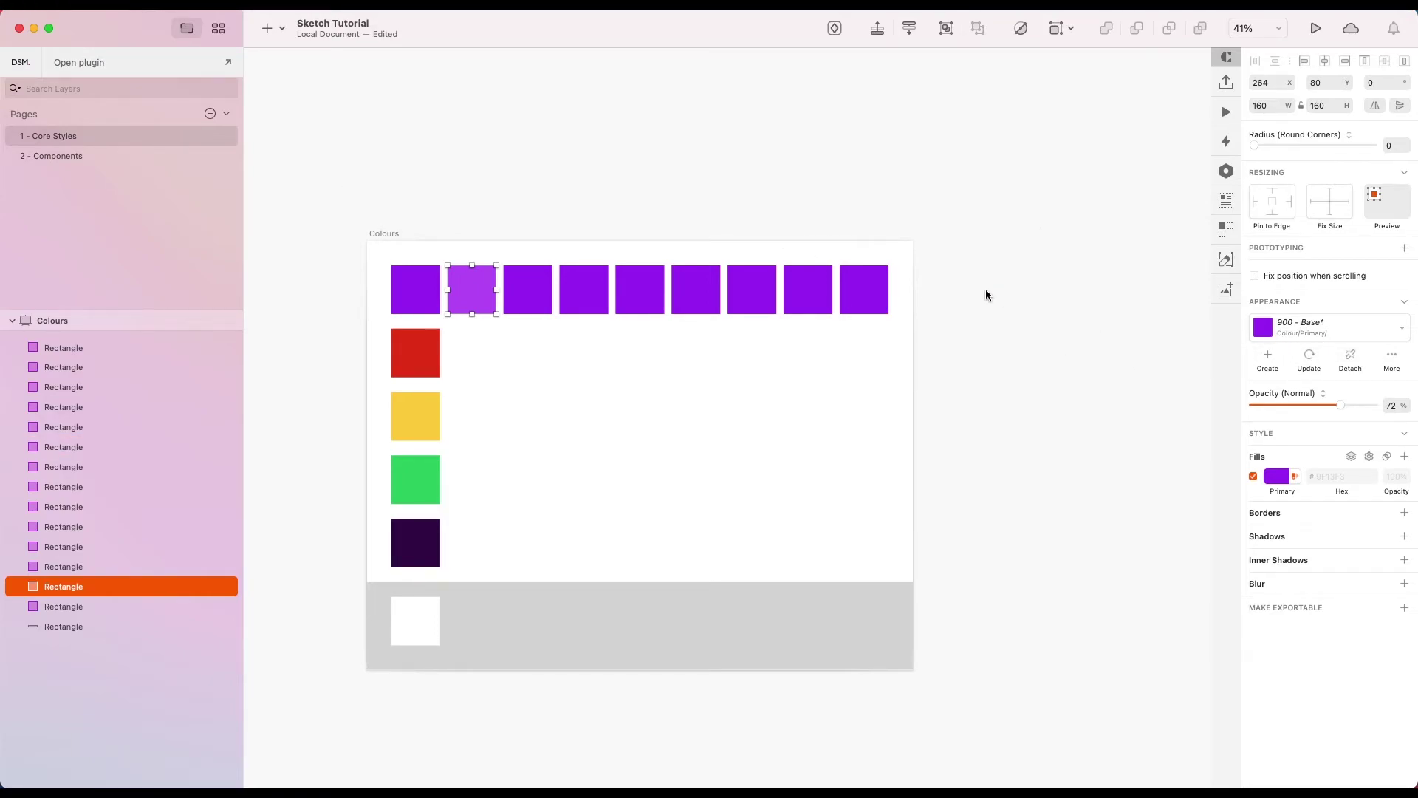
Save the second square's 72% look as a new Colour/Primary style named 800.
{"action": "left_click", "coordinate": [1269, 358]}
{"action": "left_click", "coordinate": [1336, 328]}
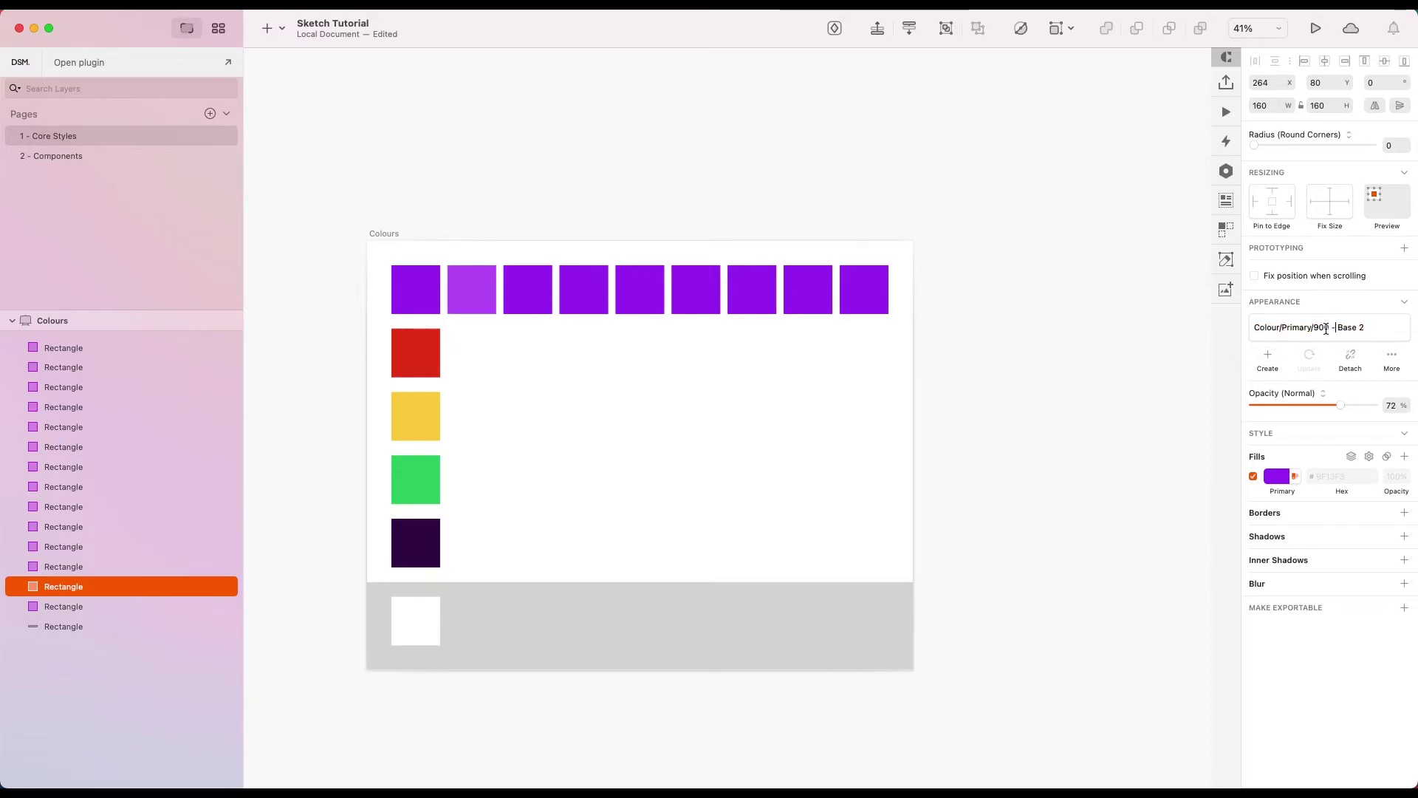
{"action": "left_click_drag", "start_coordinate": [1313, 327], "coordinate": [1366, 327]}
{"action": "type", "text": "800"}
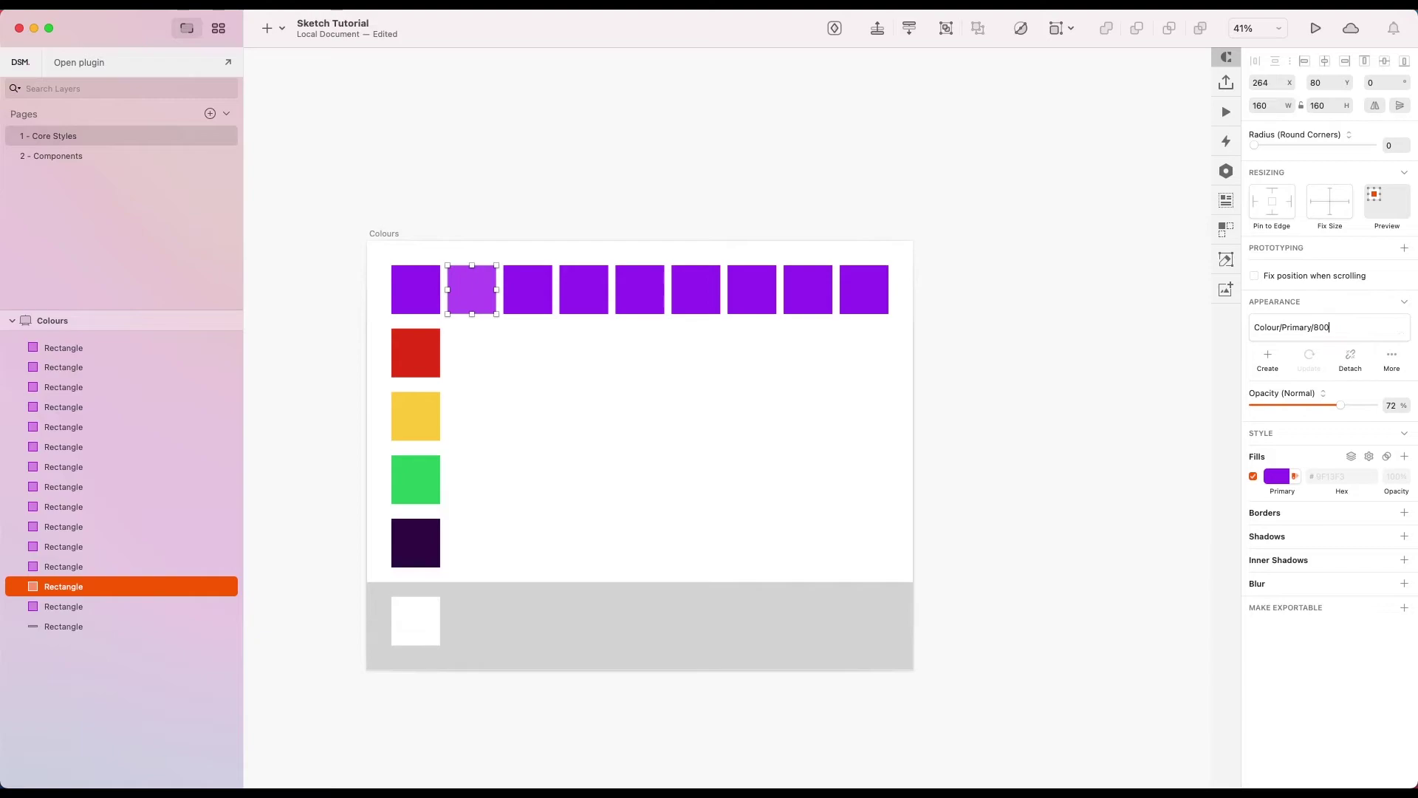
{"action": "key", "text": "Return"}
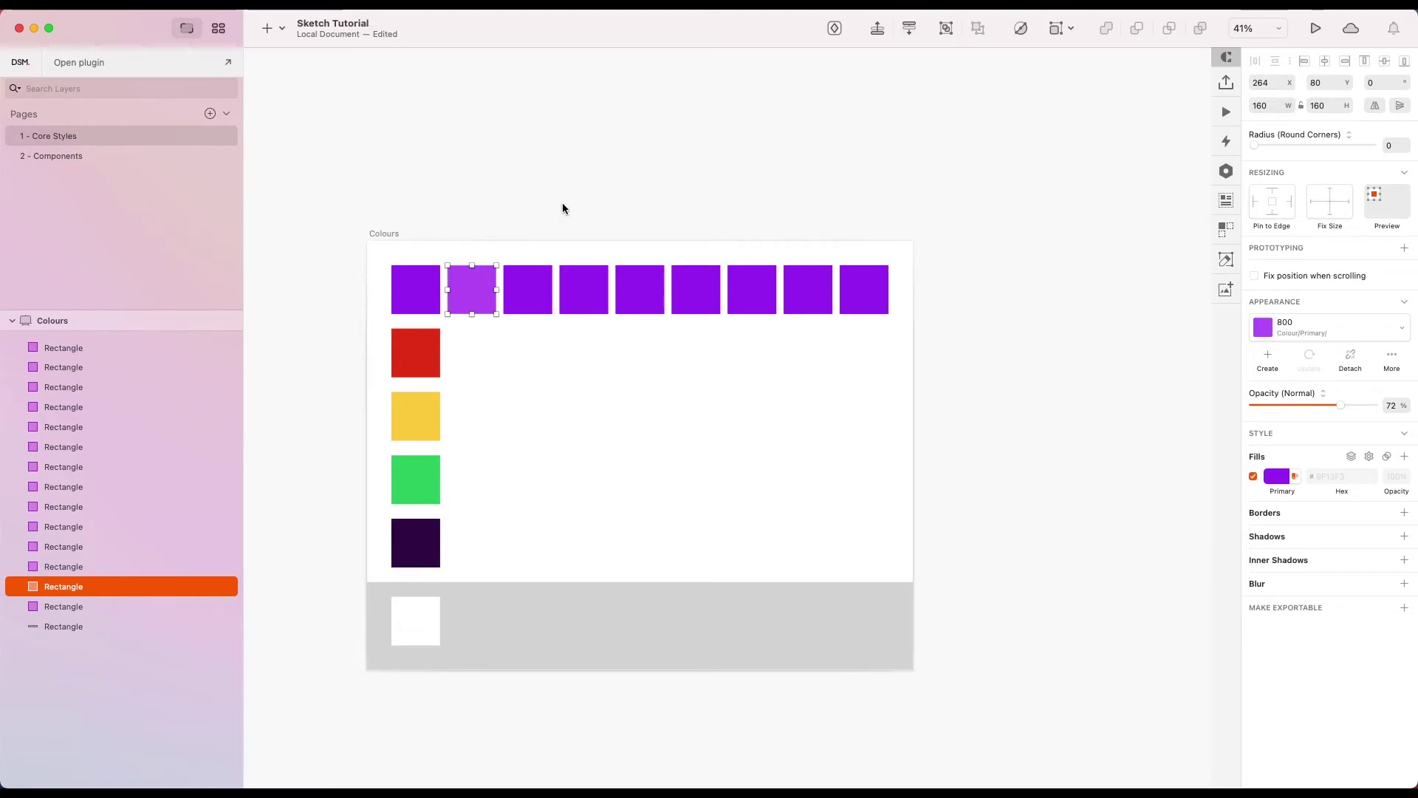
{"action": "left_click", "coordinate": [532, 211]}
Set the third swatch to 48% opacity and save it as style 700.
{"action": "left_click", "coordinate": [529, 285]}
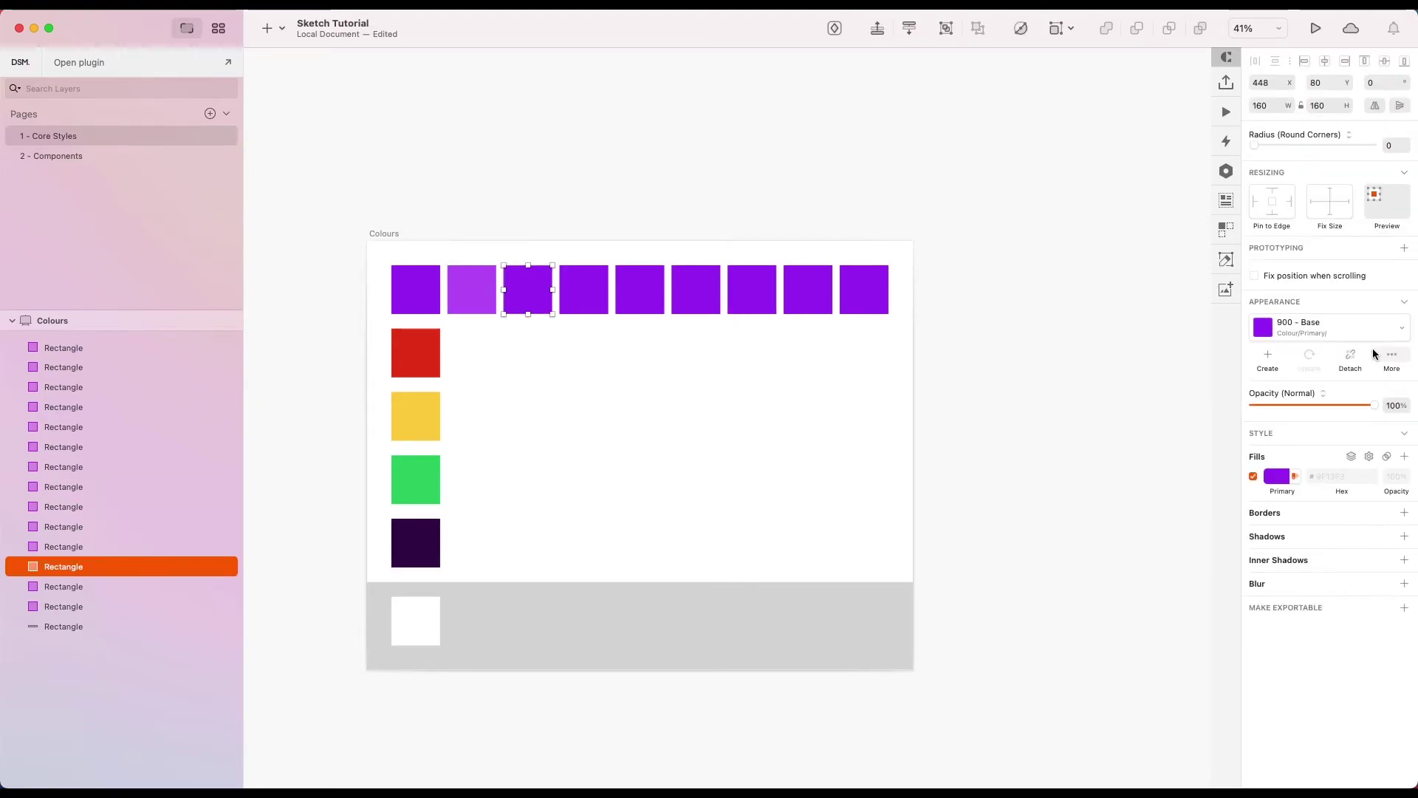
{"action": "left_click", "coordinate": [1394, 405]}
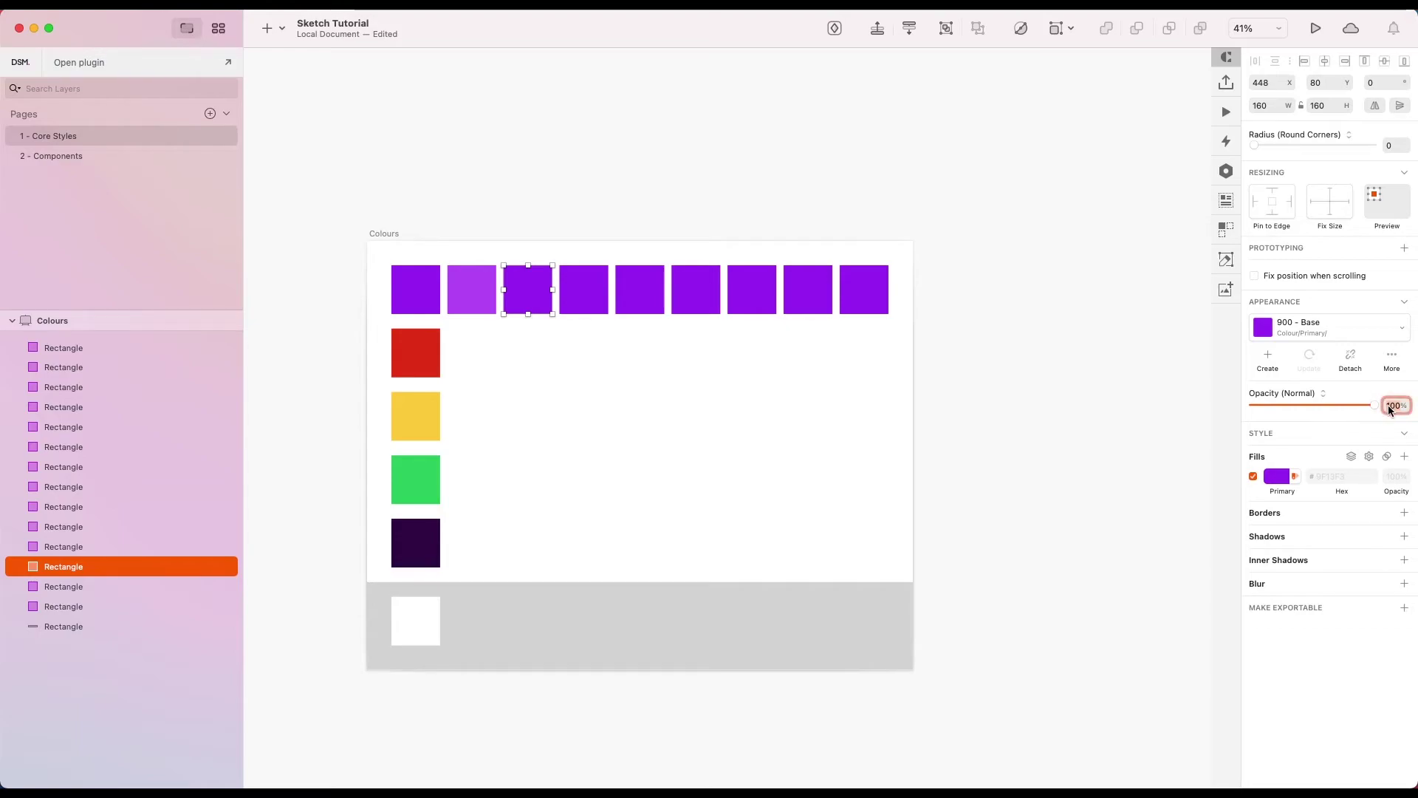
{"action": "type", "text": "48"}
{"action": "key", "text": "Return"}
{"action": "left_click", "coordinate": [1267, 358]}
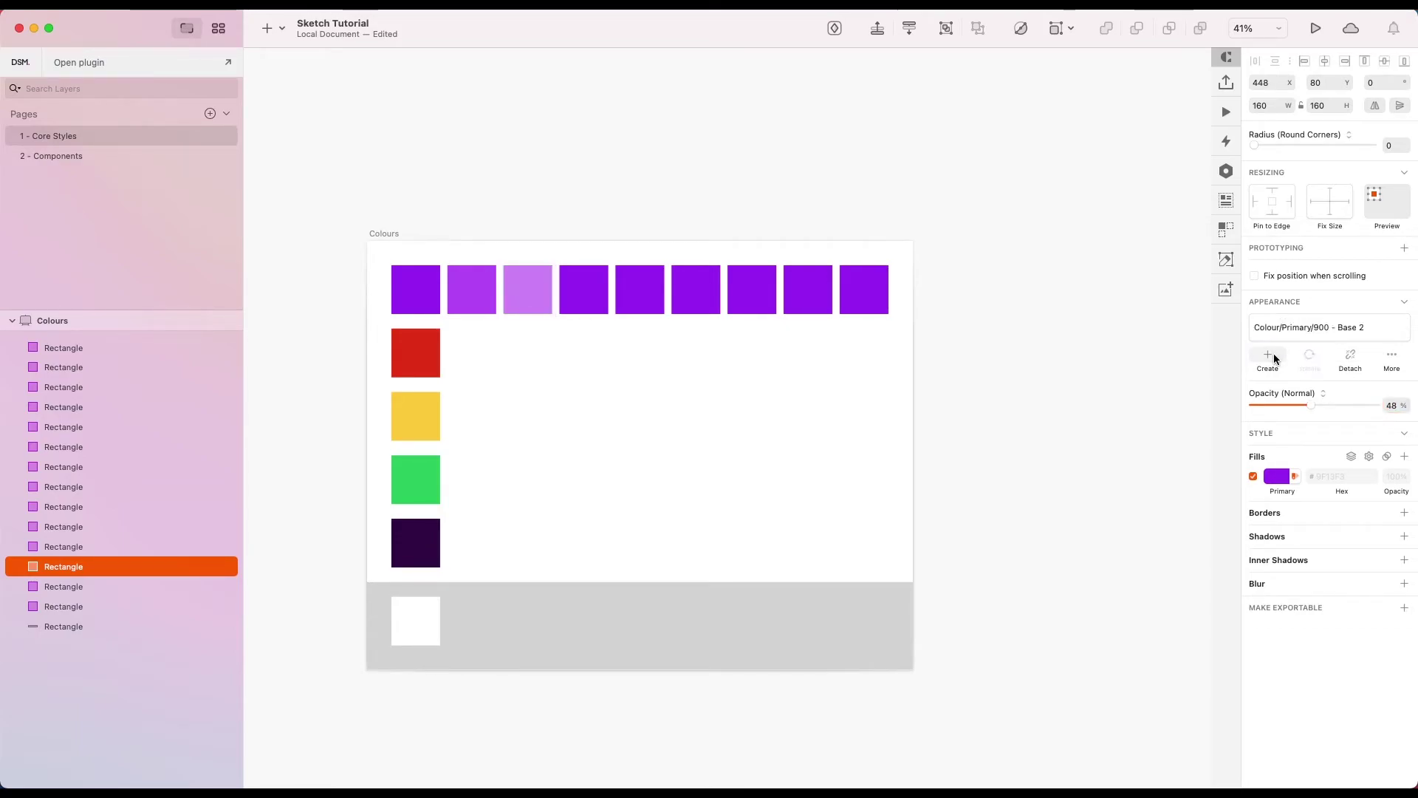
{"action": "left_click_drag", "start_coordinate": [1314, 327], "coordinate": [1367, 328]}
{"action": "type", "text": "700"}
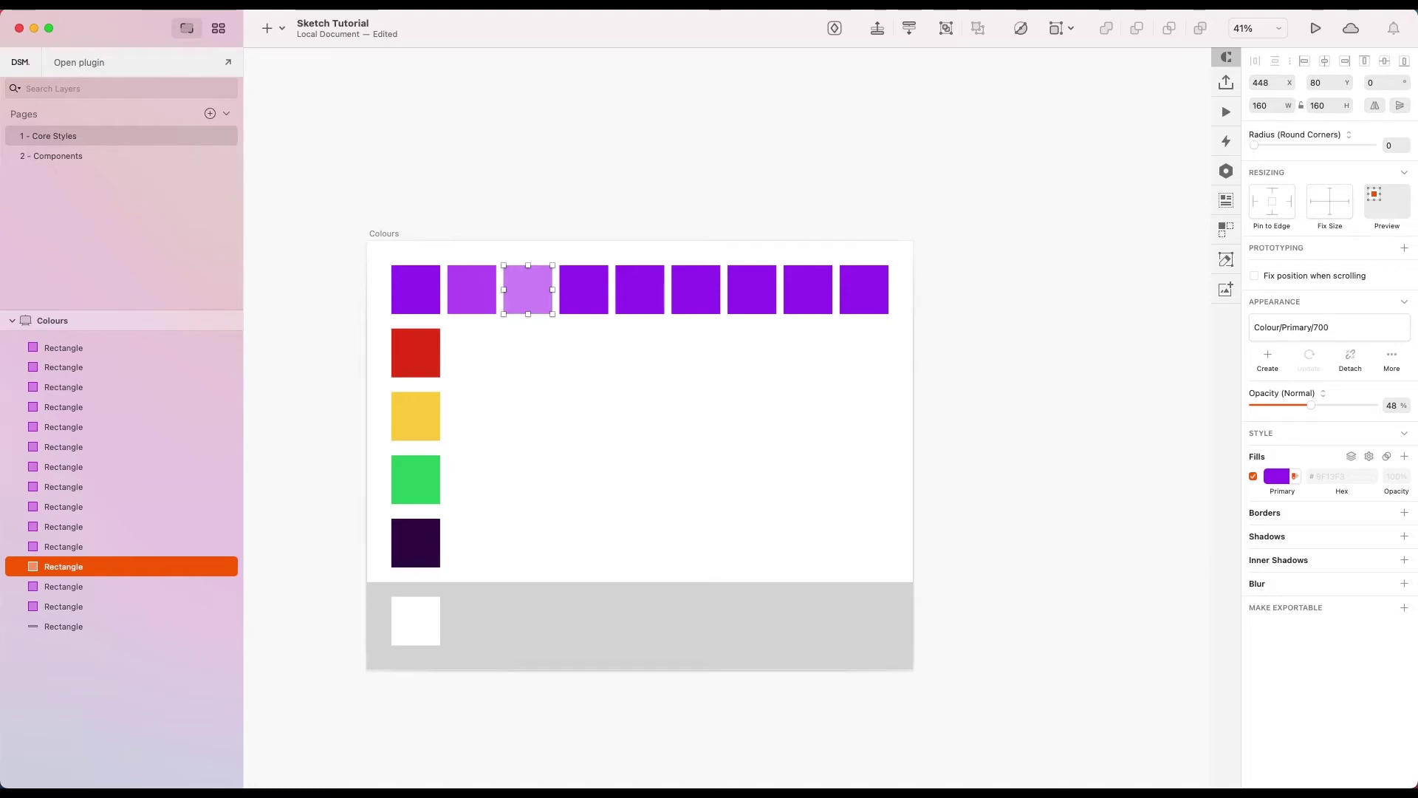
{"action": "key", "text": "Return"}
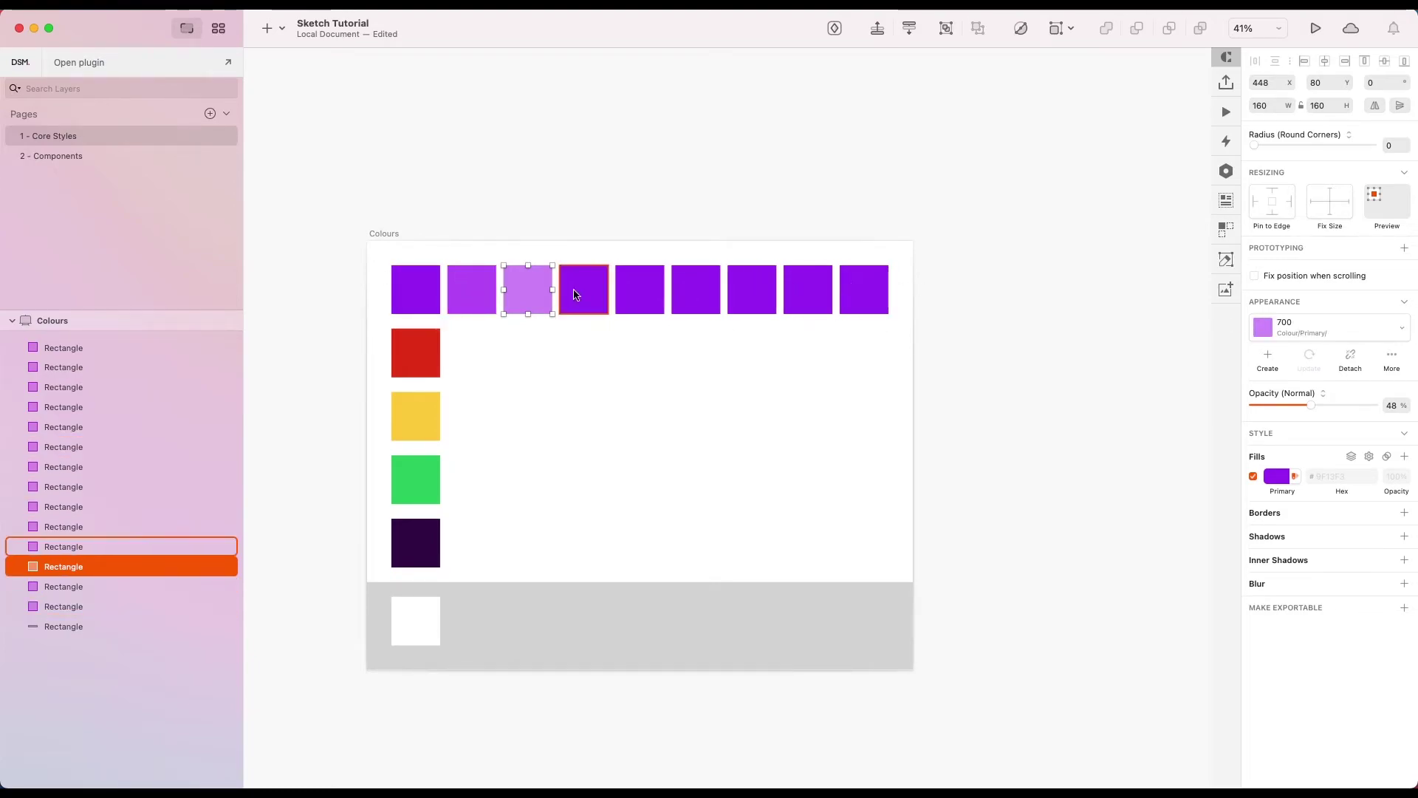
Set the fourth swatch to 30% opacity and create a new style for it.
{"action": "left_click", "coordinate": [599, 291]}
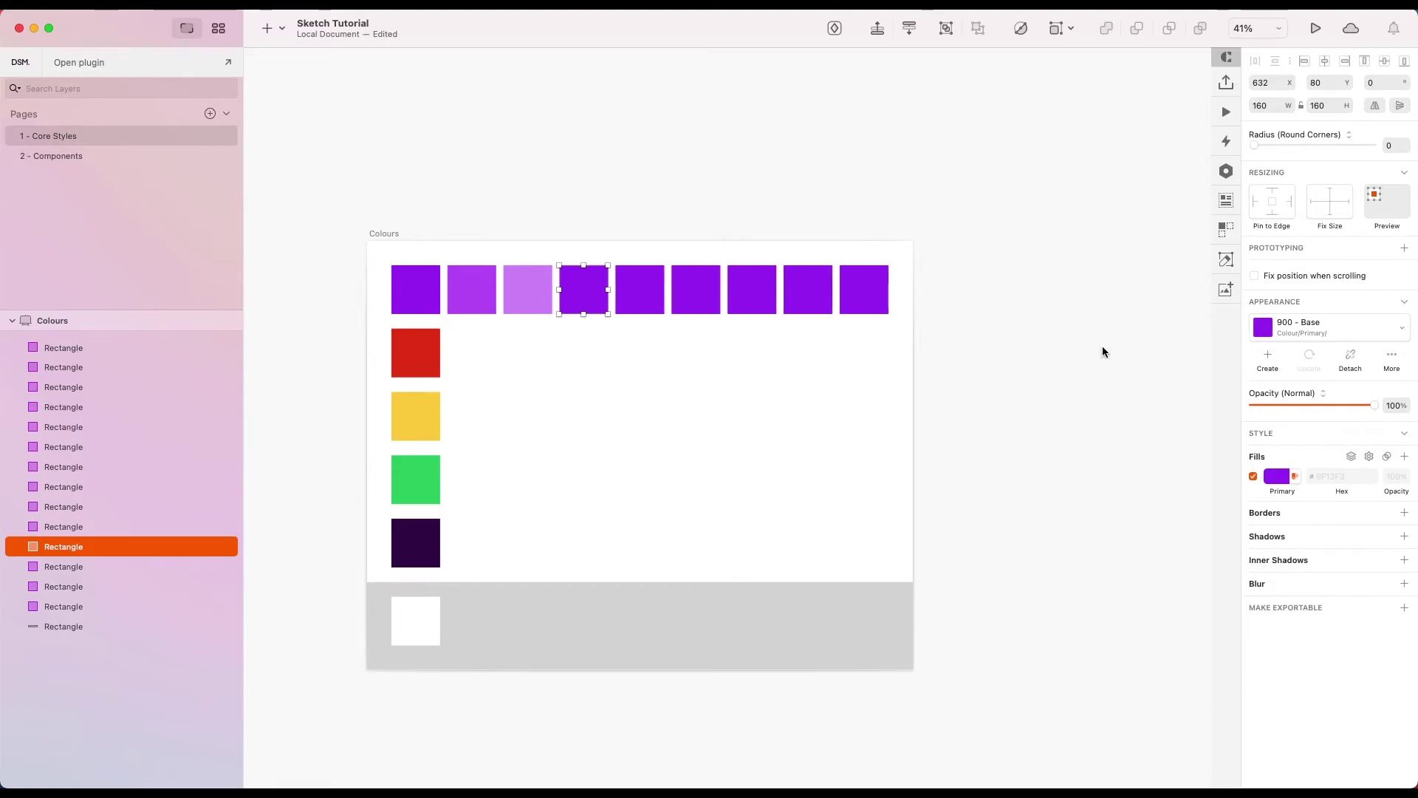
{"action": "left_click", "coordinate": [977, 326]}
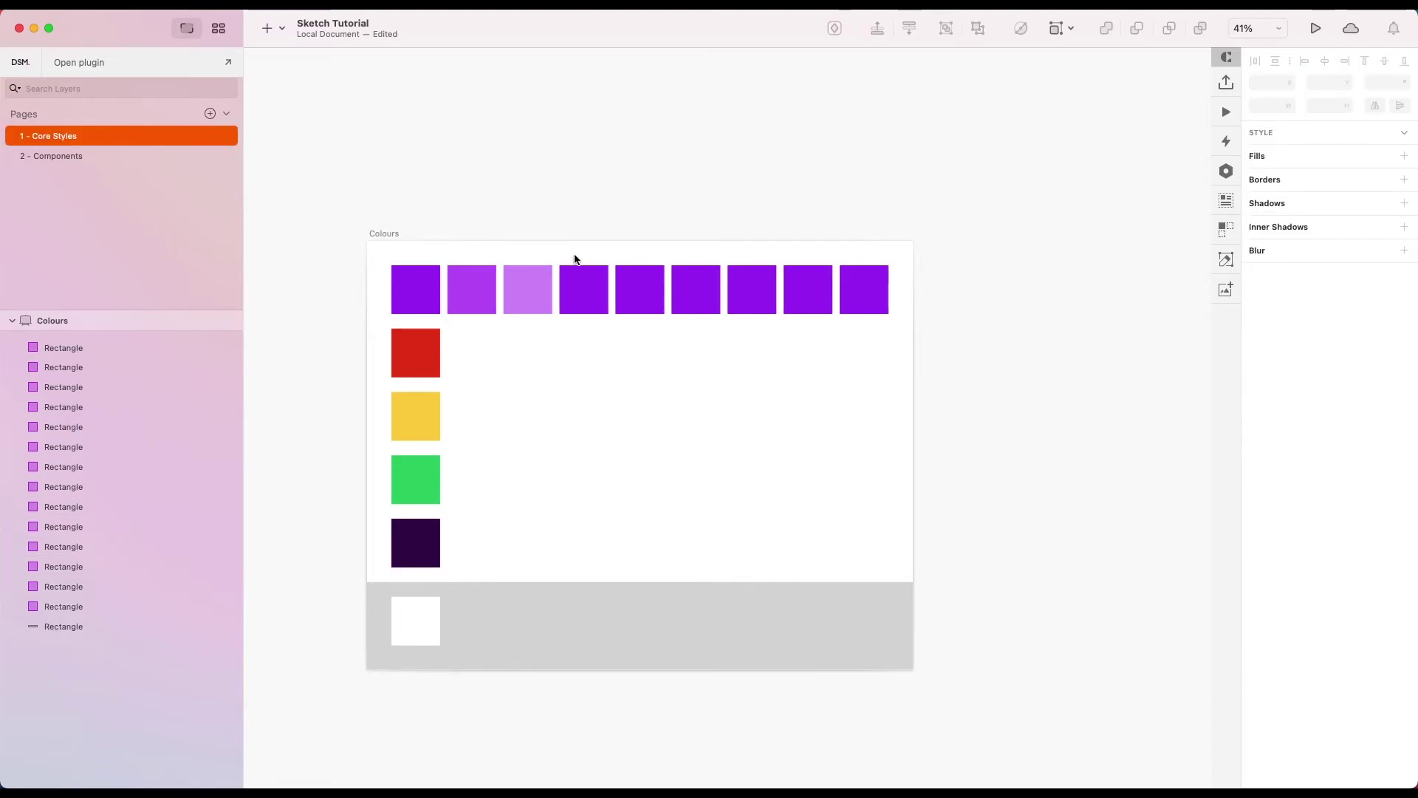
{"action": "left_click", "coordinate": [583, 289]}
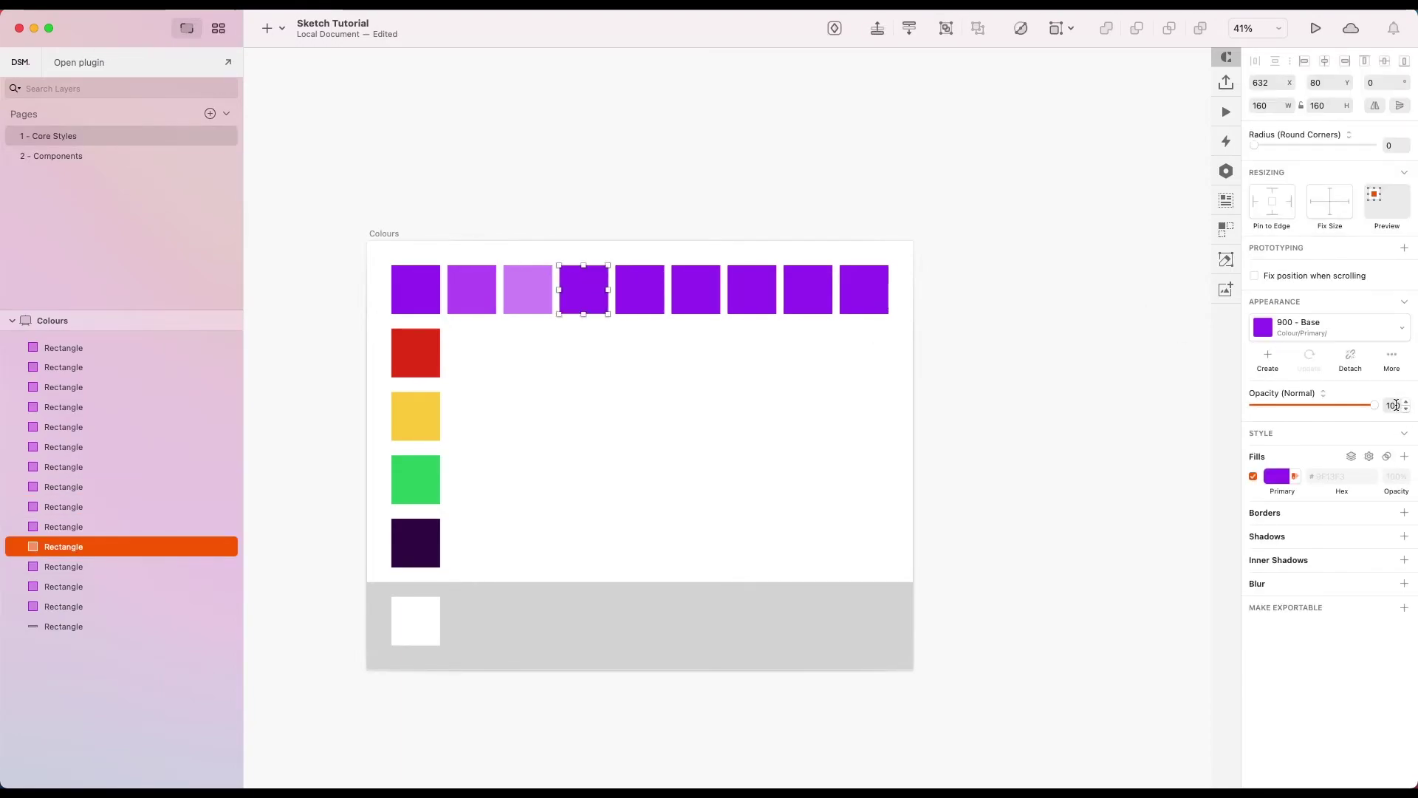
{"action": "left_click", "coordinate": [1395, 405]}
{"action": "type", "text": "30"}
{"action": "key", "text": "Return"}
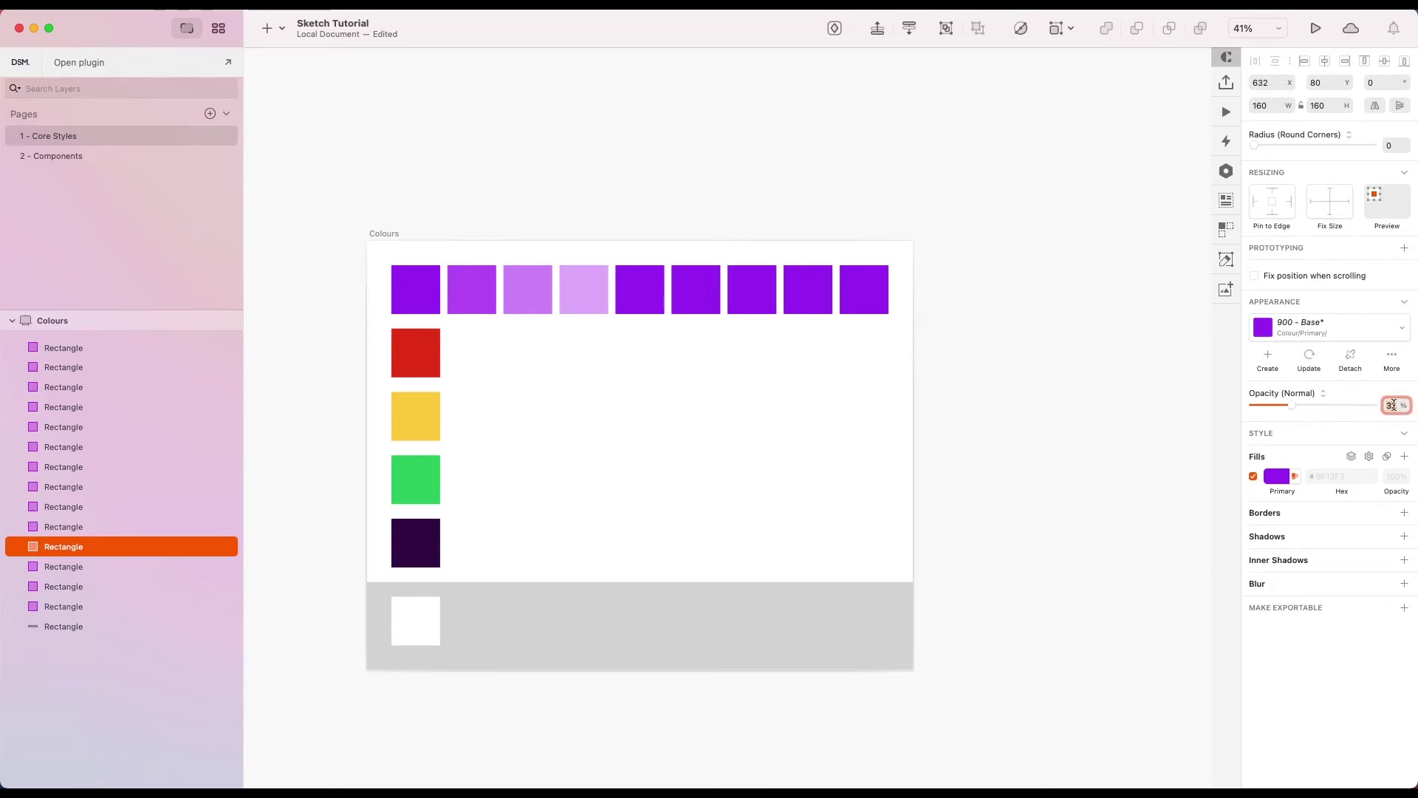
{"action": "left_click", "coordinate": [1267, 357]}
{"action": "left_click", "coordinate": [1314, 327]}
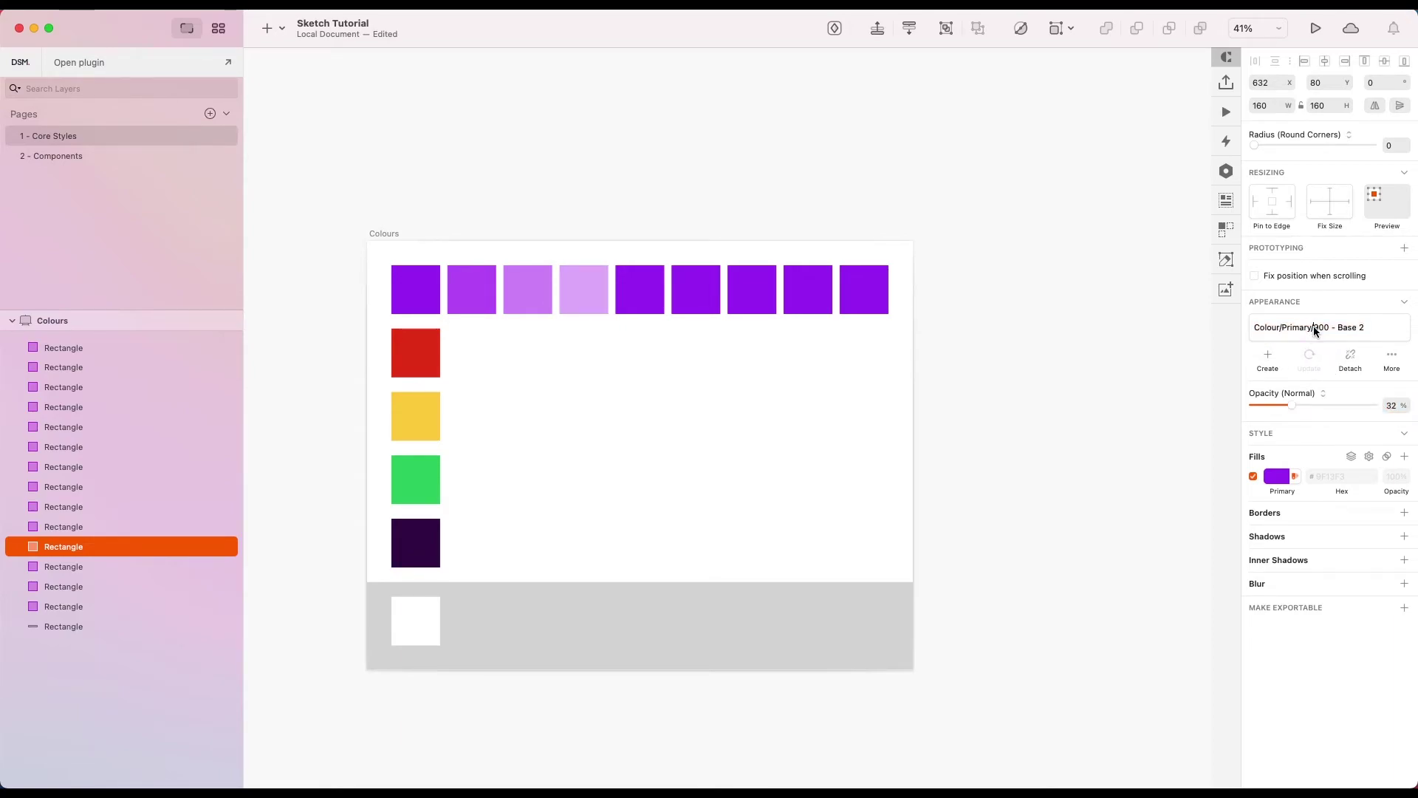
{"action": "left_click_drag", "start_coordinate": [1314, 328], "coordinate": [1389, 329]}
{"action": "key", "text": "Return"}
Set the fifth and sixth swatches to 19% and 10% opacity, each with a new style.
{"action": "left_click", "coordinate": [639, 288]}
{"action": "left_click", "coordinate": [1393, 404]}
{"action": "type", "text": "19"}
{"action": "key", "text": "Return"}
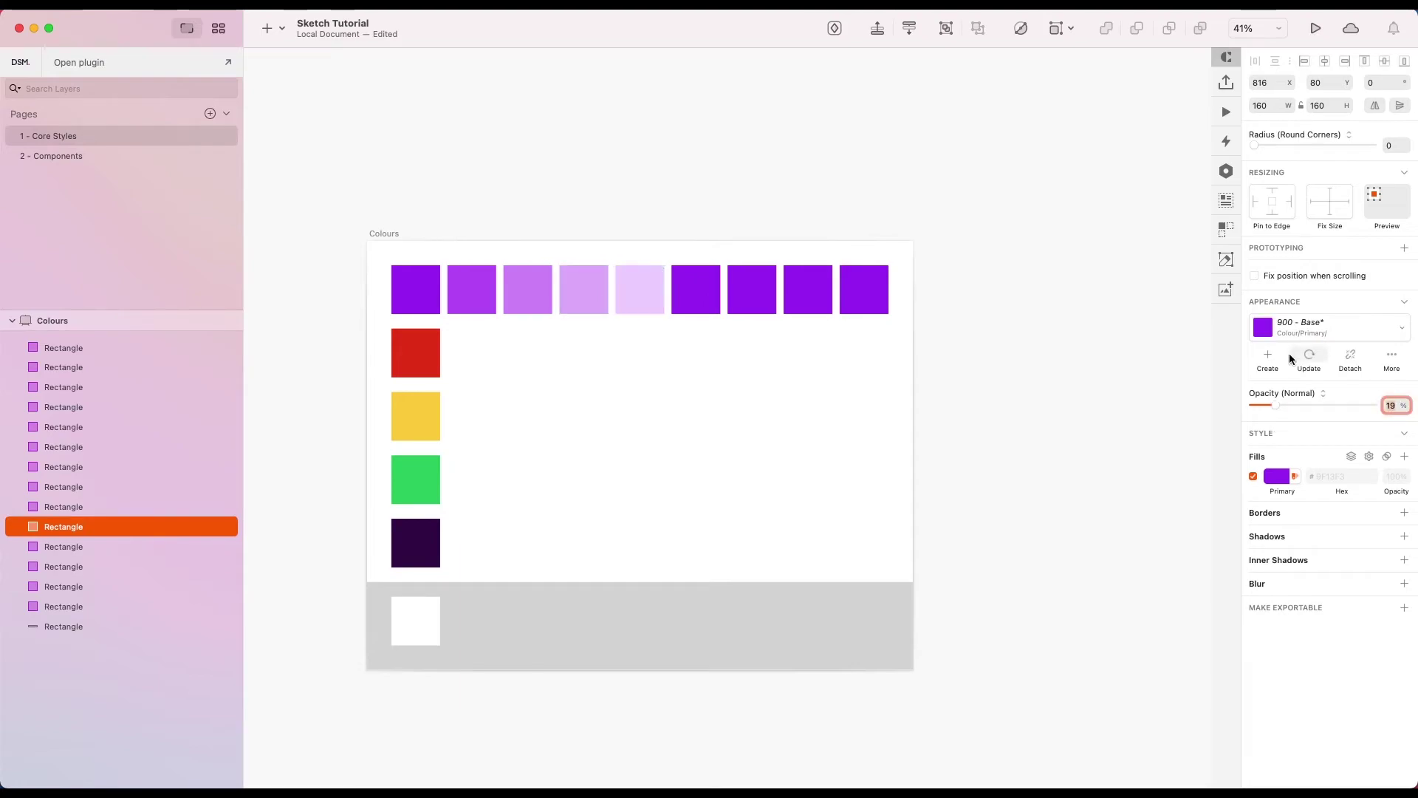
{"action": "left_click", "coordinate": [1267, 357]}
{"action": "left_click", "coordinate": [696, 289]}
{"action": "left_click", "coordinate": [1393, 405]}
{"action": "type", "text": "100"}
{"action": "key", "text": "Return"}
{"action": "left_click", "coordinate": [1267, 357]}
{"action": "key", "text": "Return"}
Lower the seventh swatch's opacity further and save its look as a new style.
{"action": "left_click", "coordinate": [752, 289]}
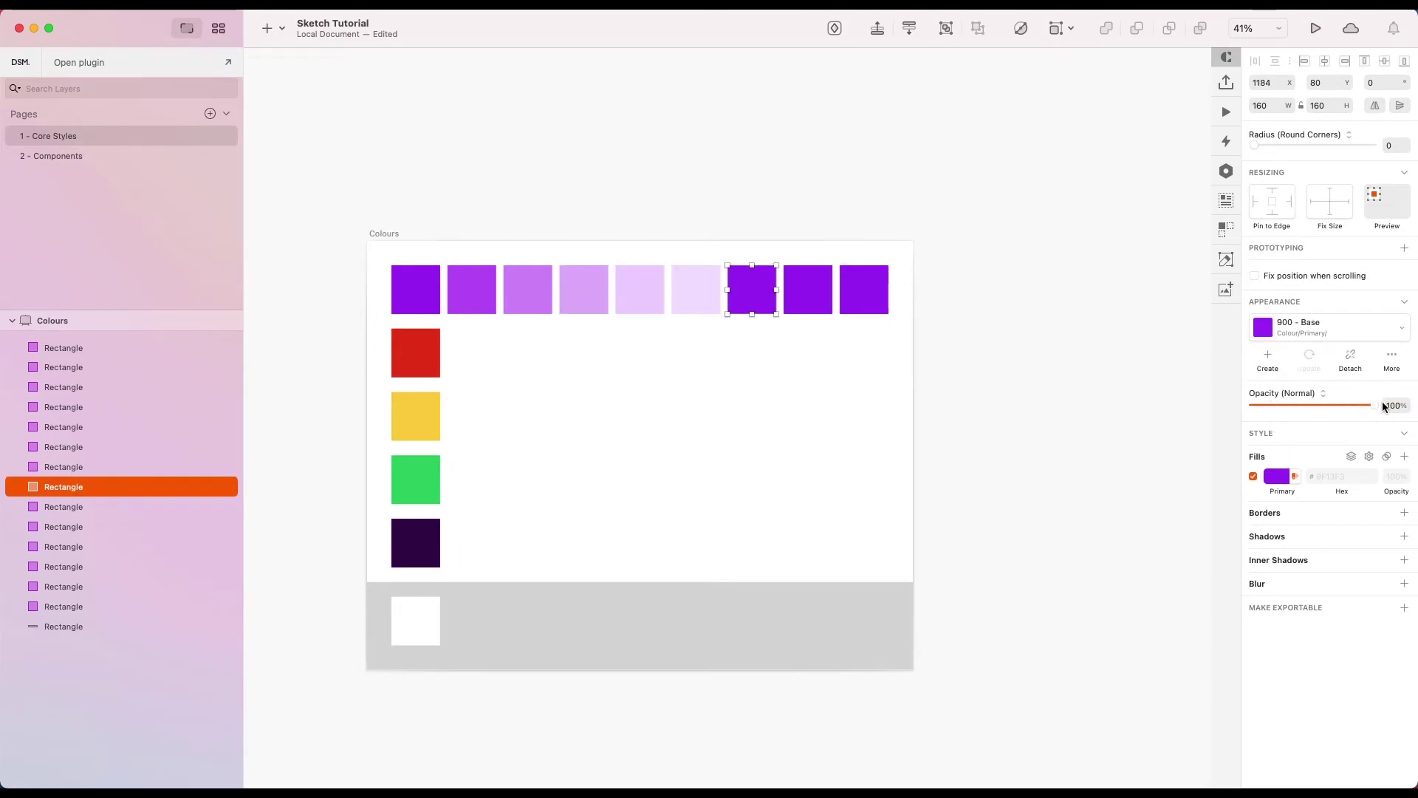
{"action": "left_click", "coordinate": [1314, 327]}
{"action": "key", "text": "Escape"}
{"action": "left_click", "coordinate": [1393, 404]}
{"action": "type", "text": "5"}
{"action": "key", "text": "Return"}
{"action": "left_click", "coordinate": [1267, 357]}
{"action": "key", "text": "Return"}
Fade the eighth and ninth swatches to 3% opacity with their own styles, the last named 100.
{"action": "left_click", "coordinate": [808, 289]}
{"action": "left_click", "coordinate": [1393, 405]}
{"action": "key", "text": "Escape"}
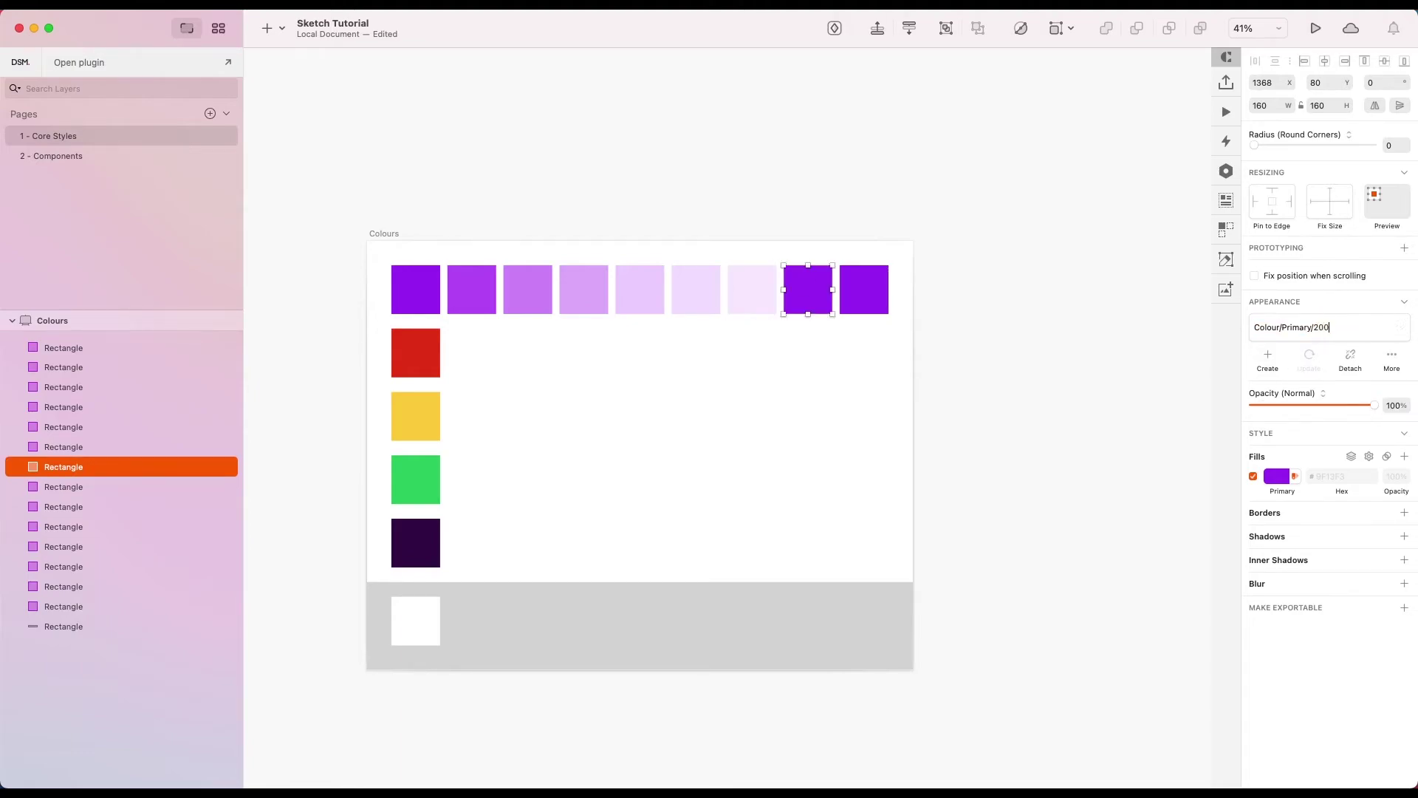
{"action": "left_click", "coordinate": [1393, 404]}
{"action": "type", "text": "3"}
{"action": "key", "text": "Return"}
{"action": "left_click", "coordinate": [1267, 357]}
{"action": "key", "text": "Return"}
{"action": "left_click", "coordinate": [864, 289]}
{"action": "left_click", "coordinate": [1393, 404]}
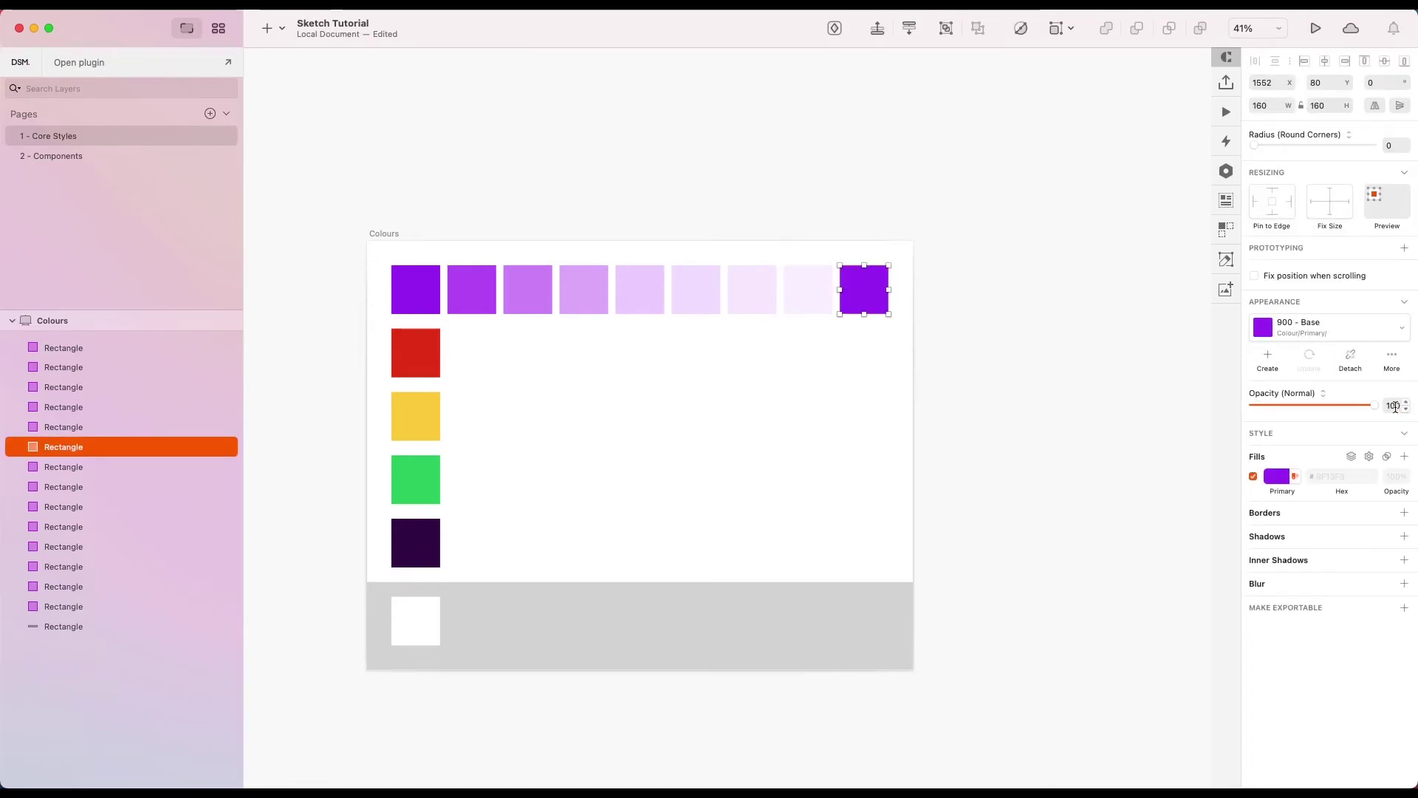
{"action": "type", "text": "3"}
{"action": "key", "text": "Return"}
{"action": "left_click", "coordinate": [1267, 358]}
{"action": "key", "text": "Return"}
{"action": "left_click", "coordinate": [954, 312]}
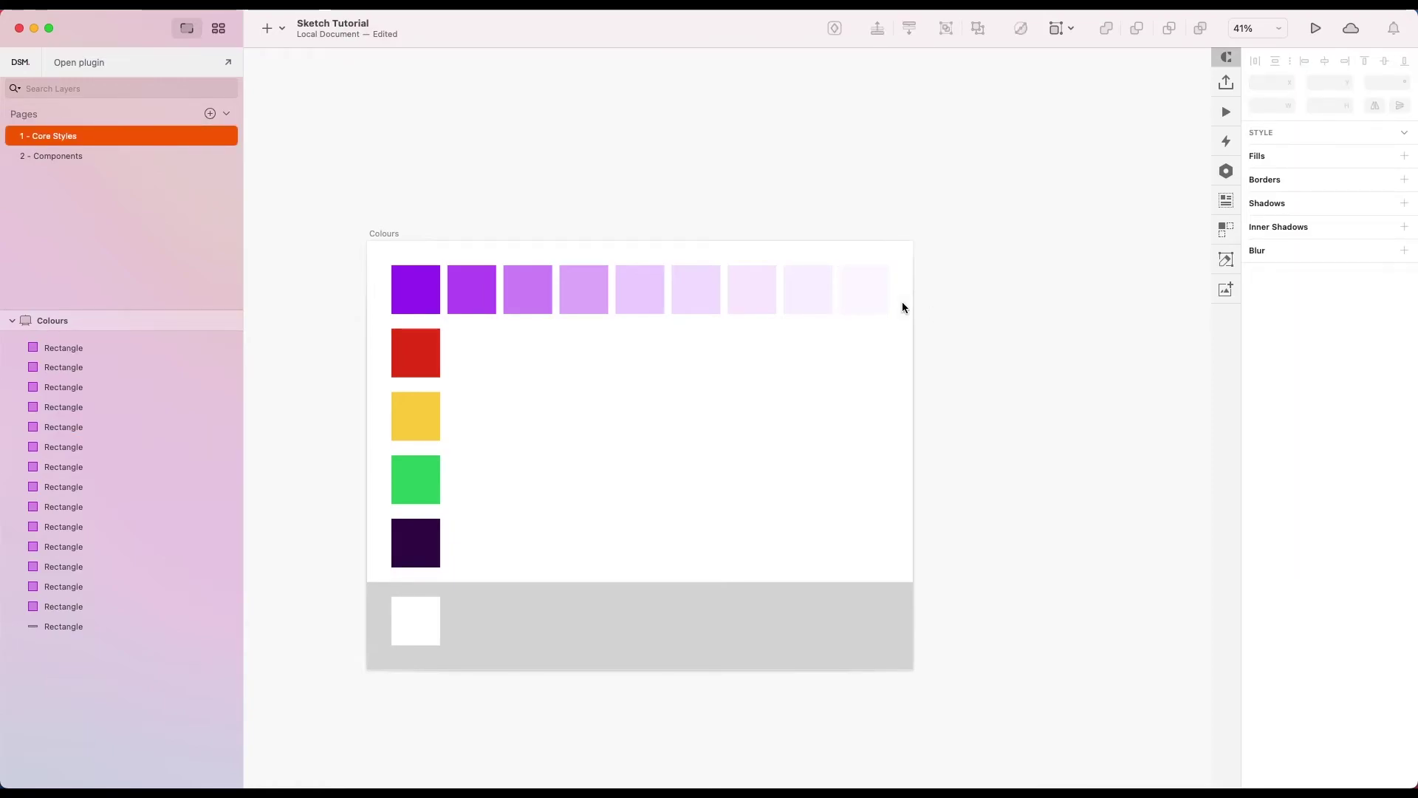
{"action": "left_click", "coordinate": [427, 296]}
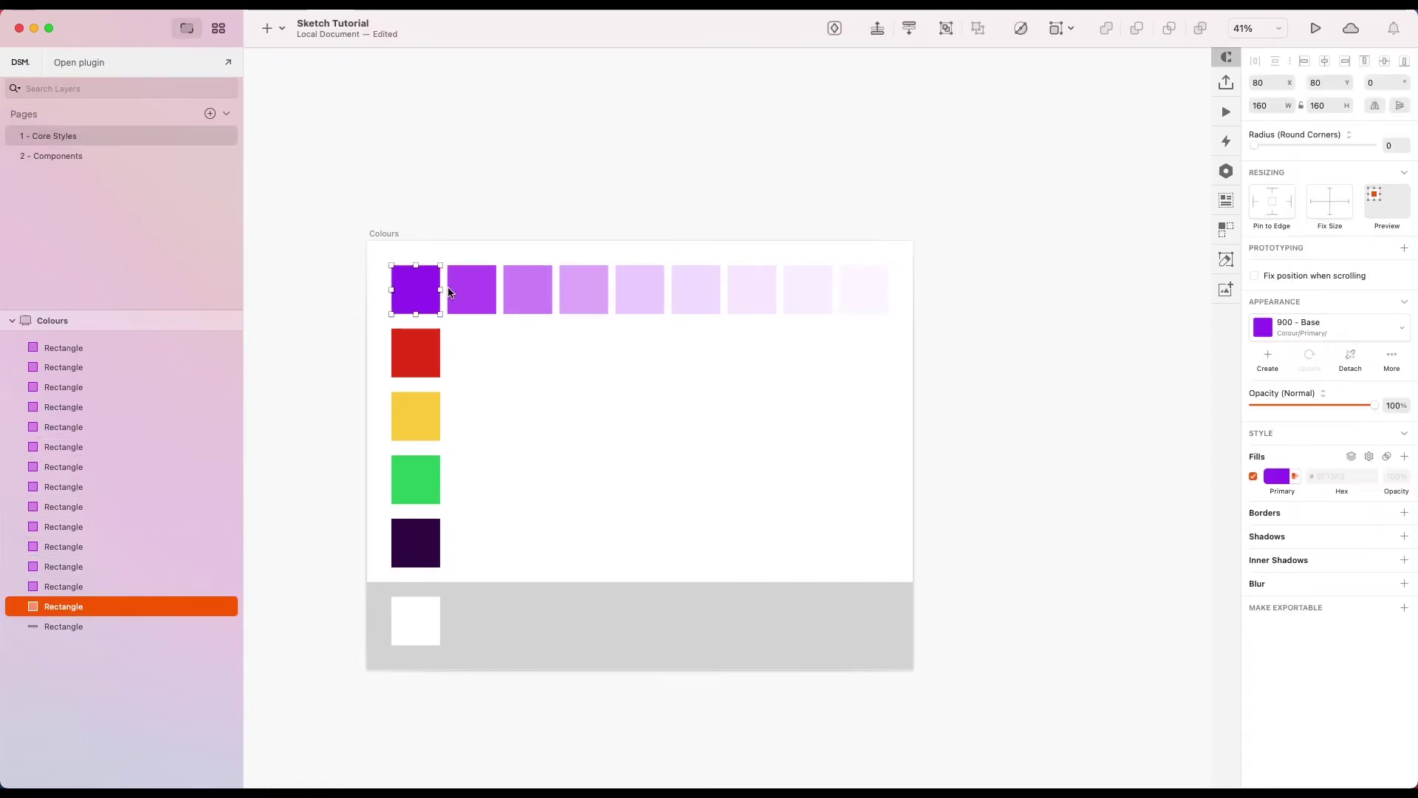
{"action": "left_click", "coordinate": [488, 288]}
{"action": "left_click", "coordinate": [529, 282]}
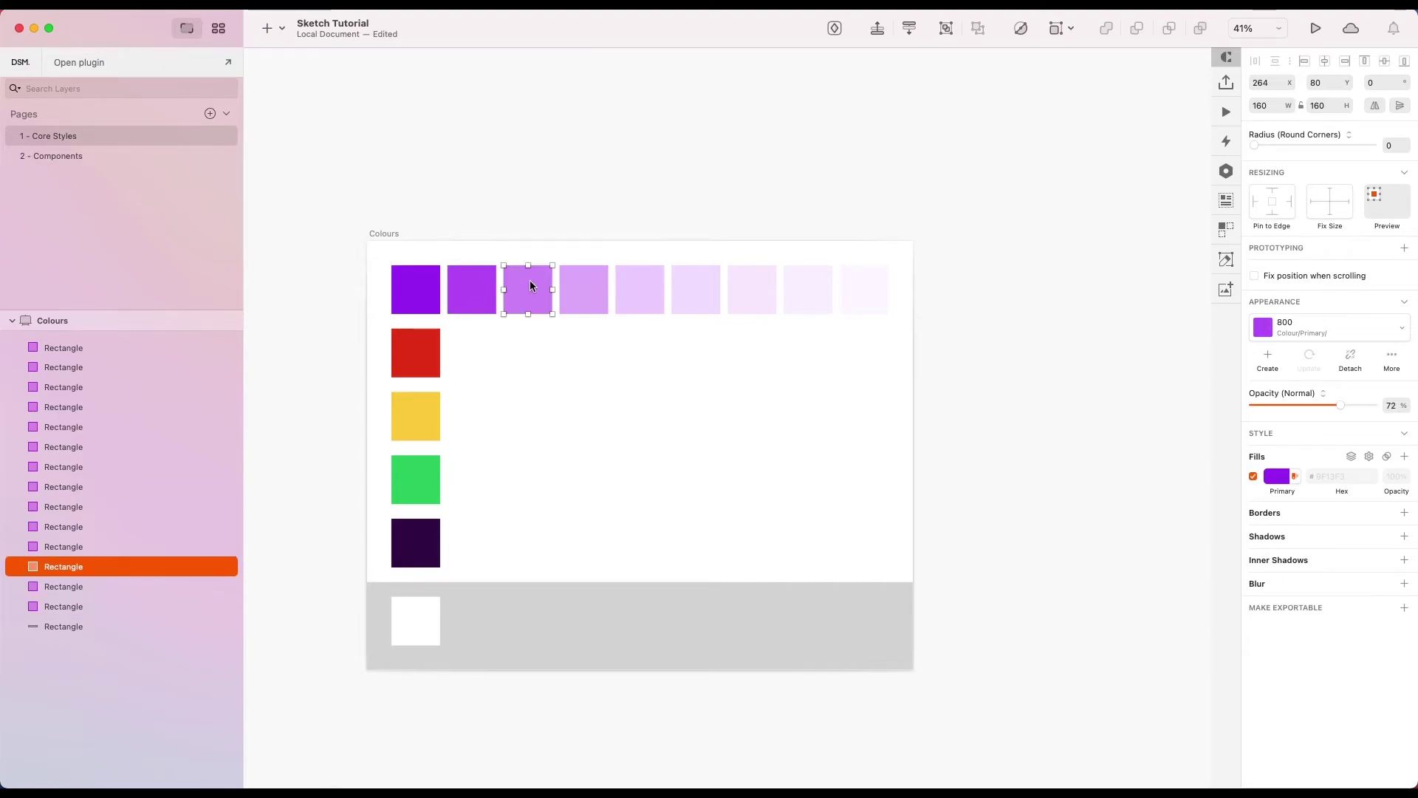
{"action": "left_click", "coordinate": [577, 282]}
{"action": "left_click", "coordinate": [638, 290]}
{"action": "left_click", "coordinate": [681, 287]}
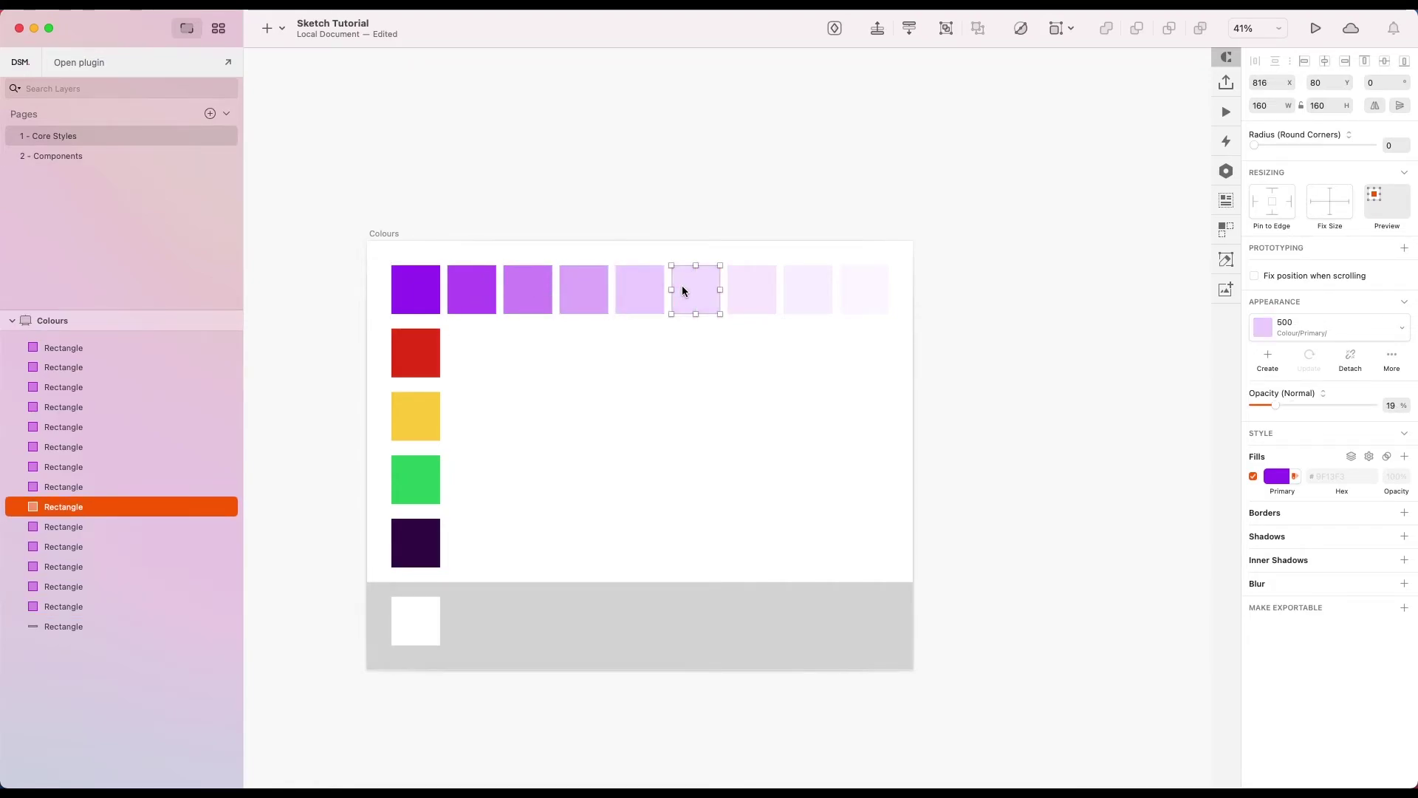
{"action": "left_click", "coordinate": [746, 288]}
{"action": "left_click", "coordinate": [812, 290]}
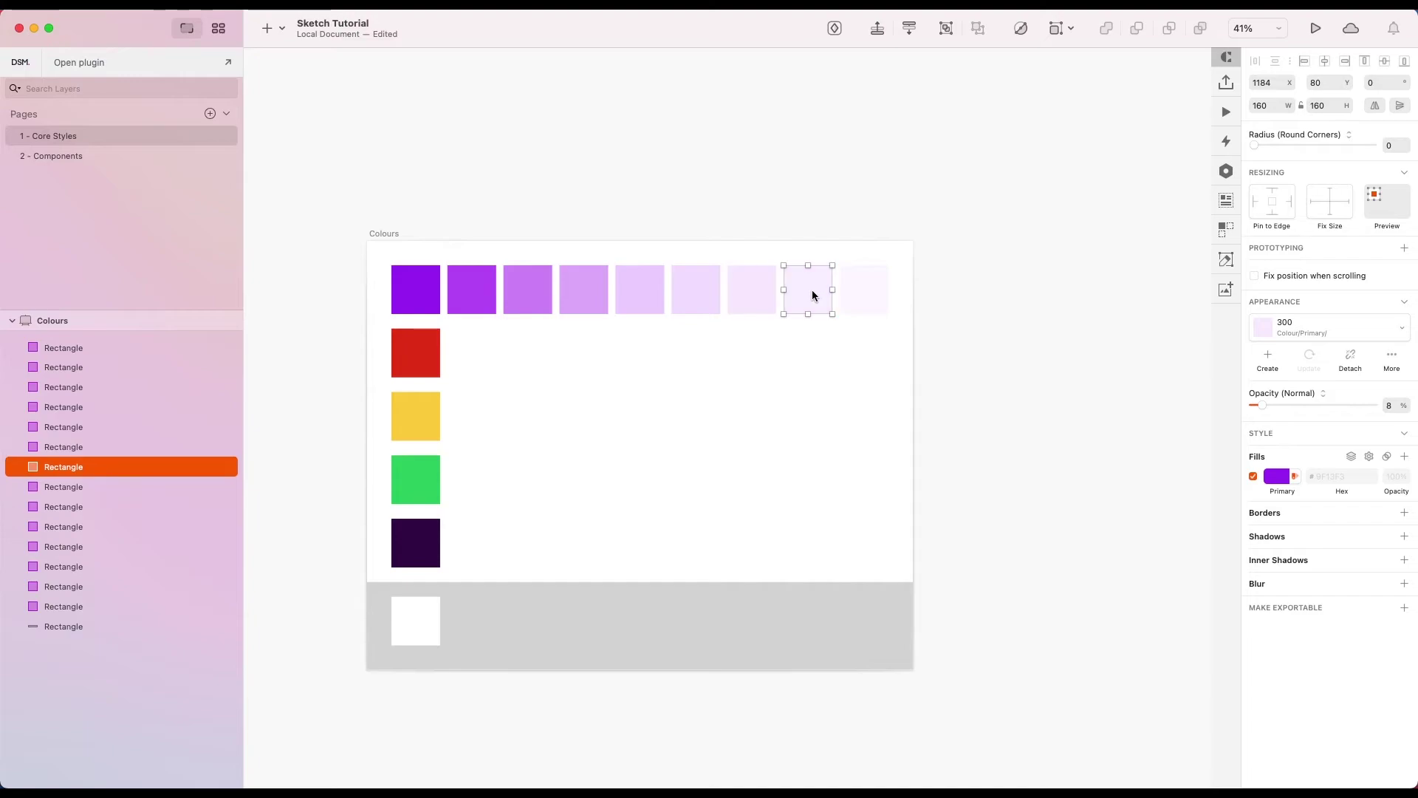
{"action": "left_click", "coordinate": [860, 288]}
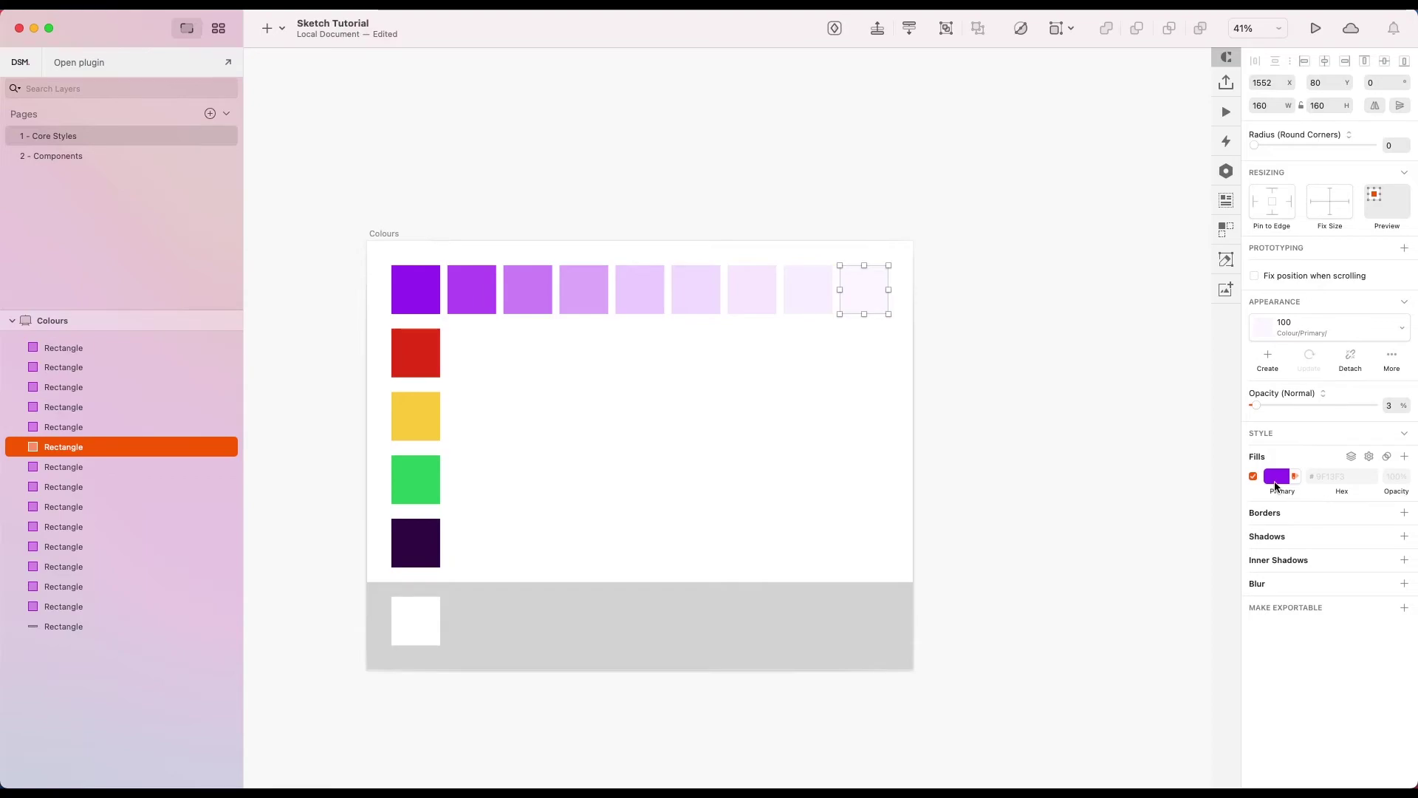
{"action": "left_click", "coordinate": [801, 287]}
{"action": "left_click", "coordinate": [747, 288]}
{"action": "left_click", "coordinate": [700, 290]}
{"action": "left_click", "coordinate": [641, 288]}
{"action": "left_click", "coordinate": [584, 288]}
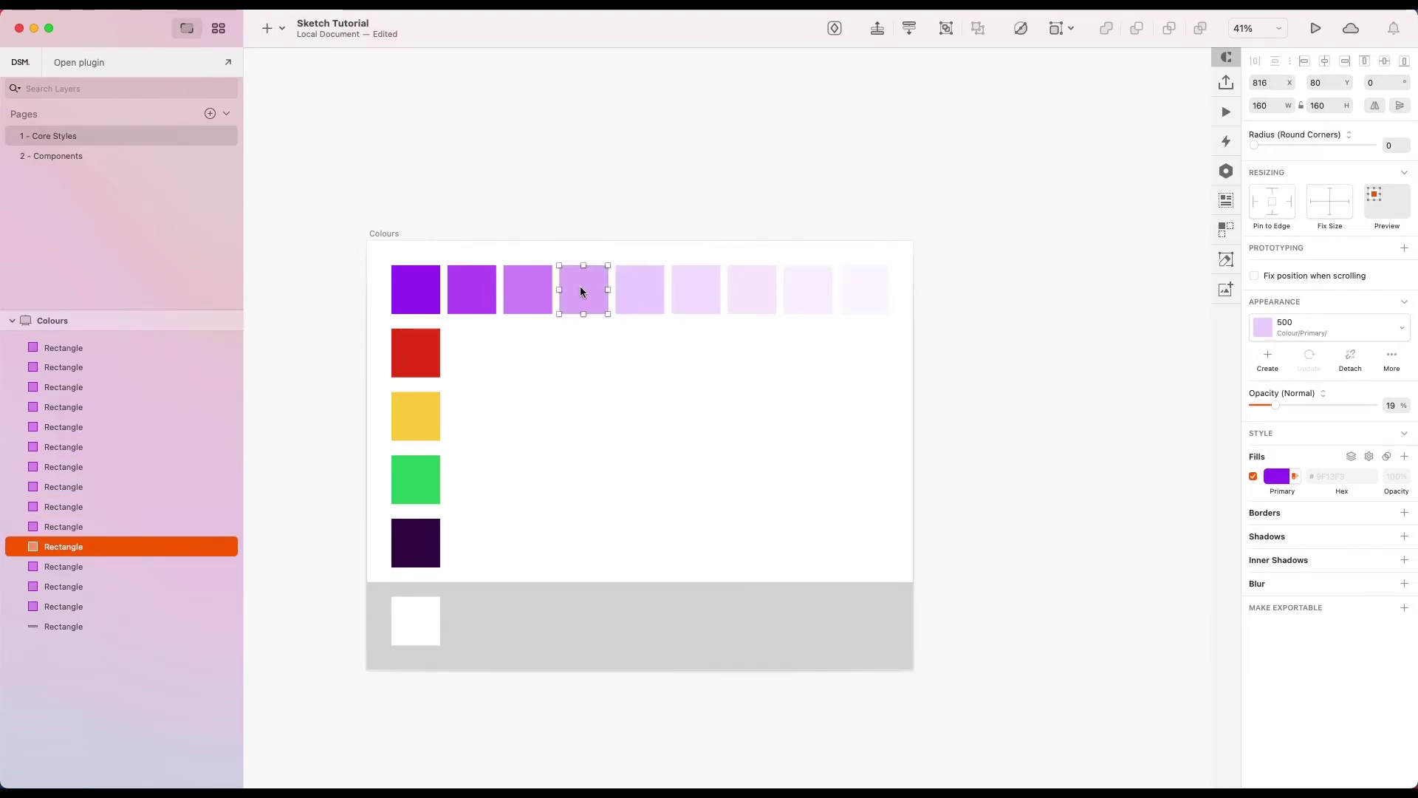
{"action": "left_click", "coordinate": [528, 288]}
{"action": "left_click", "coordinate": [473, 288]}
{"action": "left_click", "coordinate": [426, 291]}
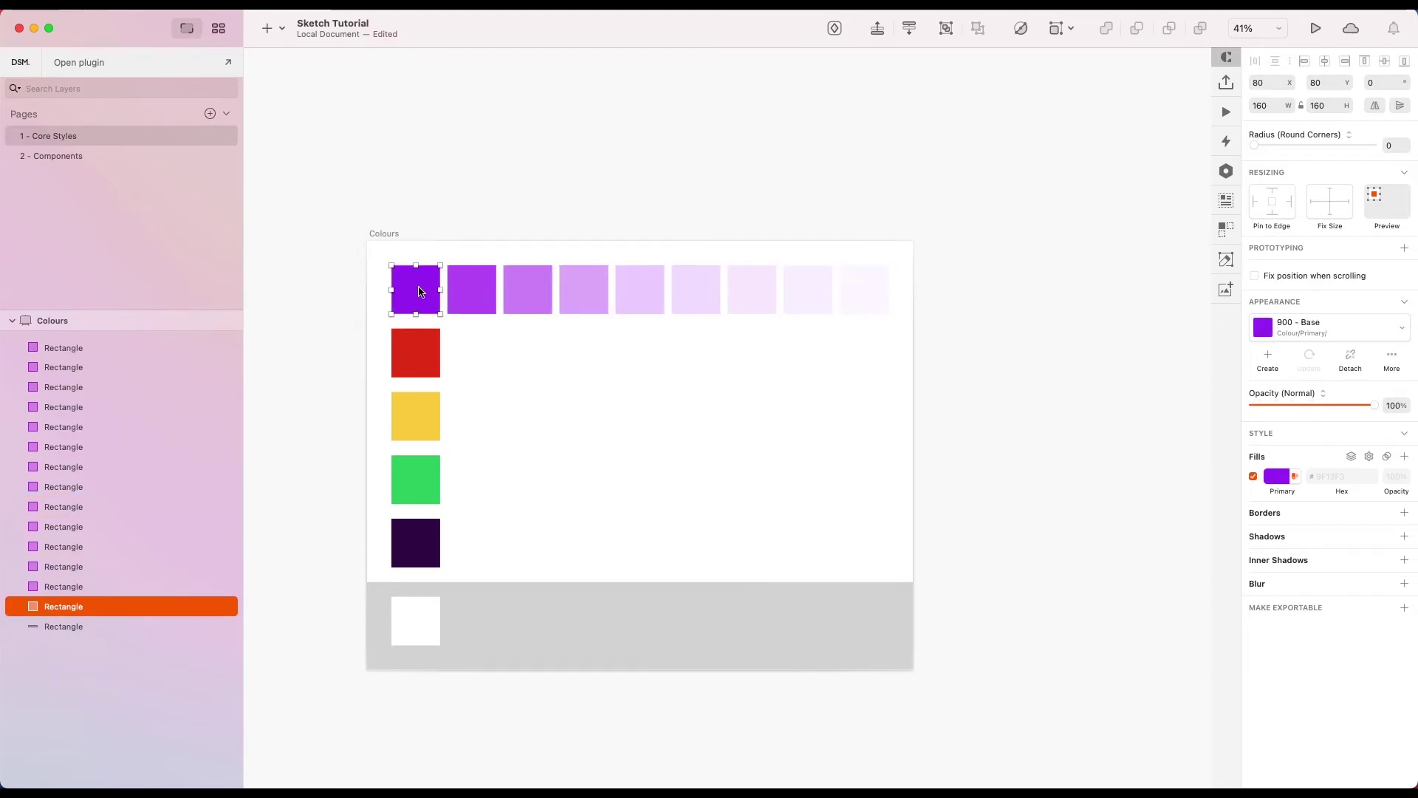
{"action": "left_click", "coordinate": [857, 299]}
{"action": "left_click", "coordinate": [818, 297]}
{"action": "left_click", "coordinate": [755, 291]}
{"action": "left_click", "coordinate": [694, 295]}
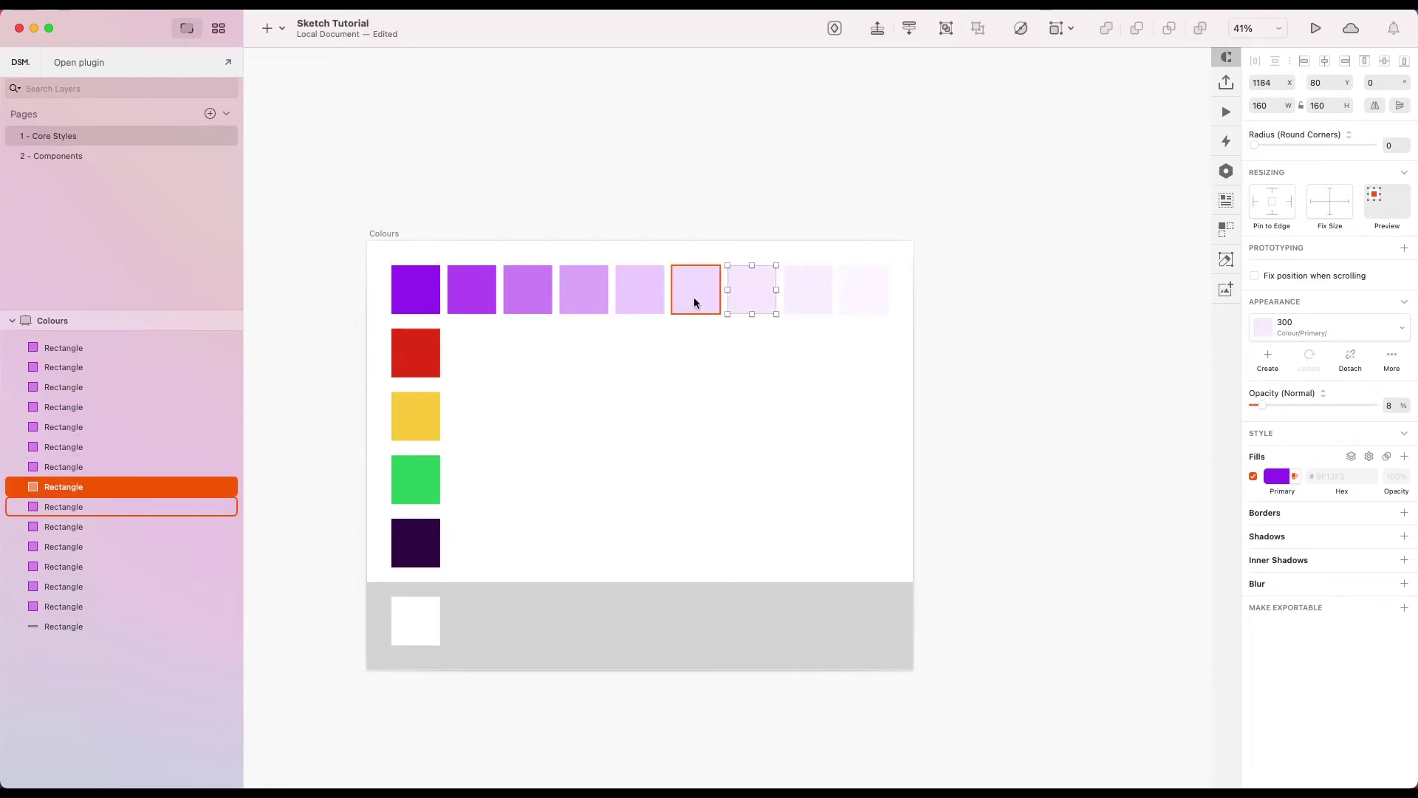
{"action": "left_click", "coordinate": [640, 291]}
{"action": "left_click", "coordinate": [601, 286]}
{"action": "left_click", "coordinate": [543, 288]}
{"action": "left_click", "coordinate": [471, 288]}
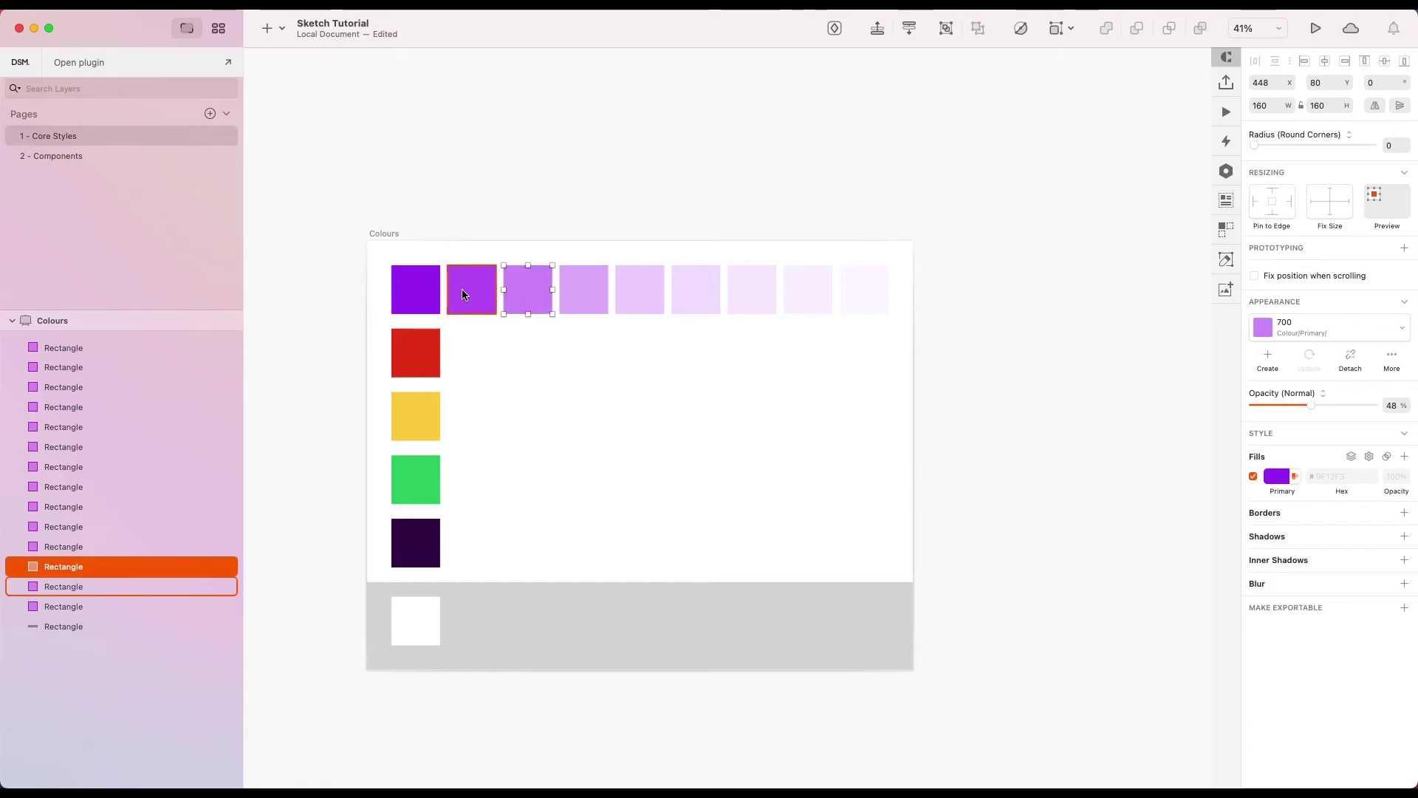
{"action": "left_click", "coordinate": [416, 288]}
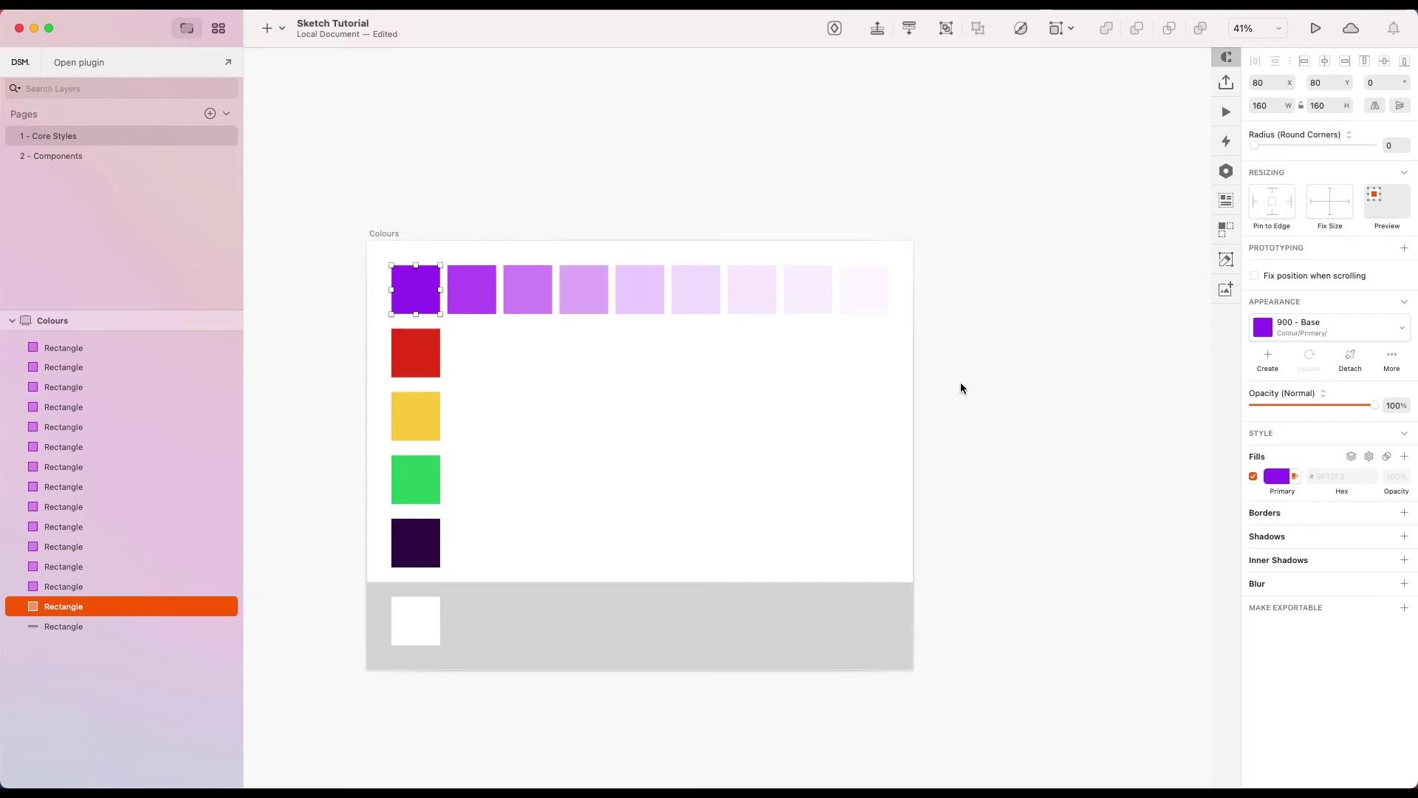
Edit the first swatch's Primary fill variable to orange F39413 and save it.
{"action": "left_click", "coordinate": [1276, 476]}
{"action": "scroll", "coordinate": [1308, 711], "scroll_direction": "down", "scroll_amount": 1}
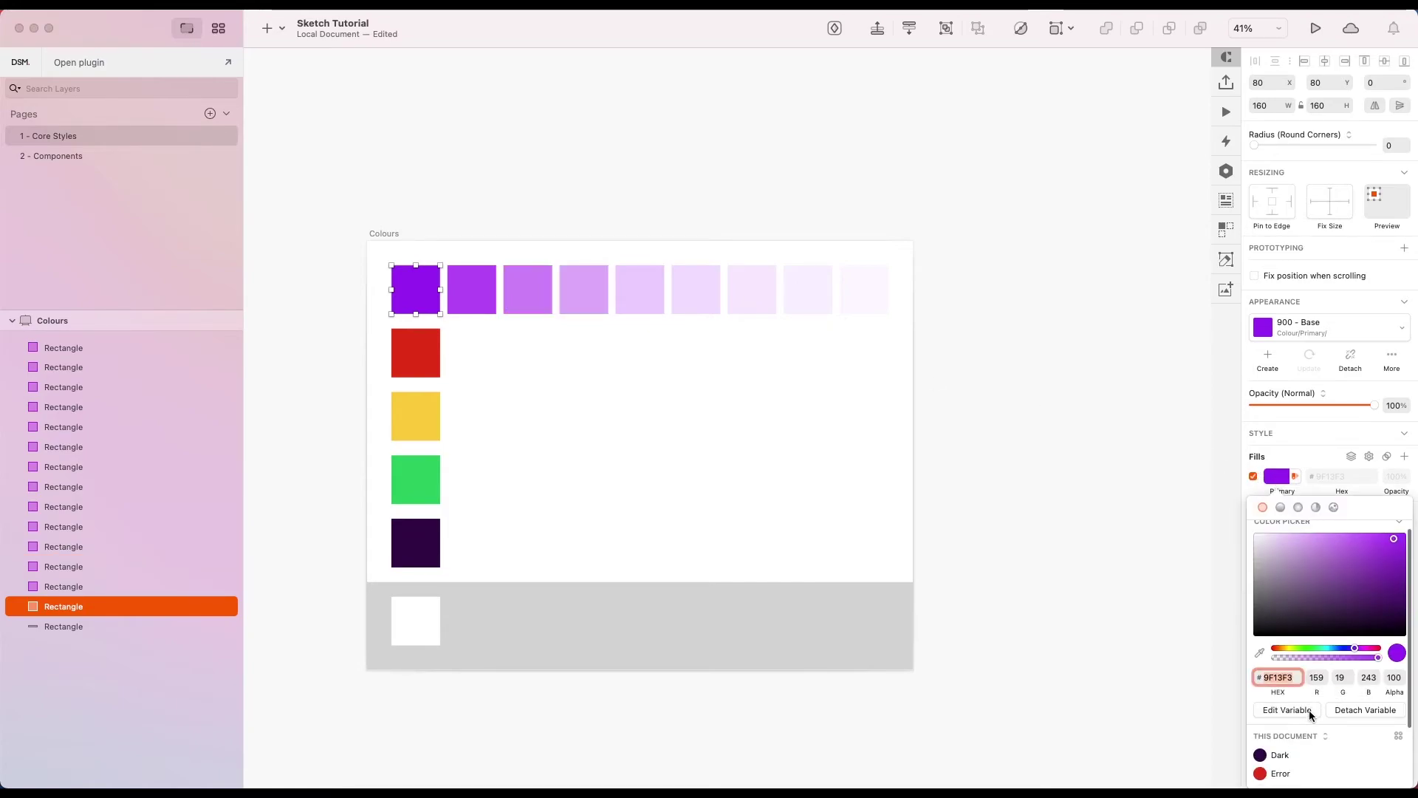
{"action": "scroll", "coordinate": [1302, 702], "scroll_direction": "down", "scroll_amount": 3}
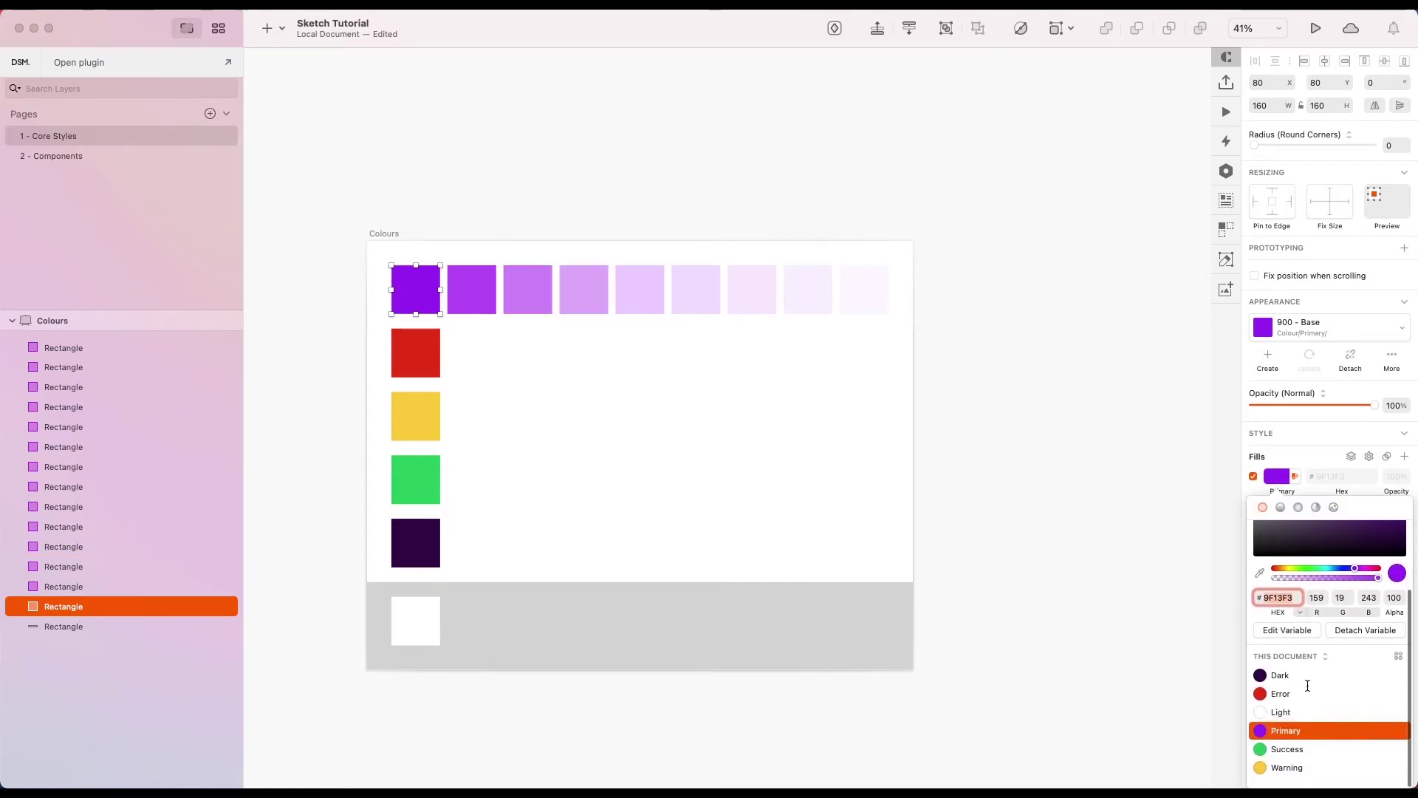
{"action": "left_click", "coordinate": [1287, 632]}
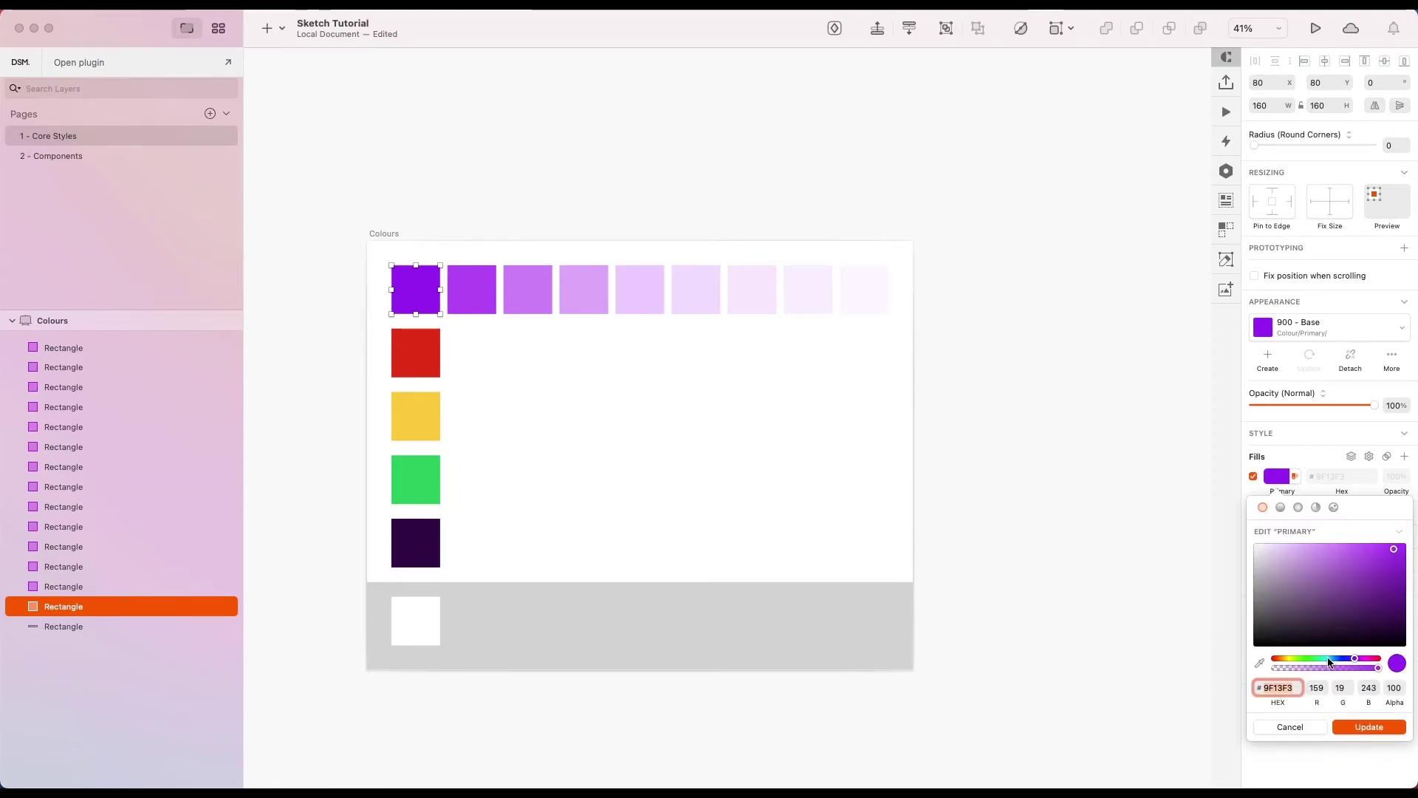
{"action": "left_click_drag", "start_coordinate": [1334, 658], "coordinate": [1283, 658]}
{"action": "left_click", "coordinate": [1349, 721]}
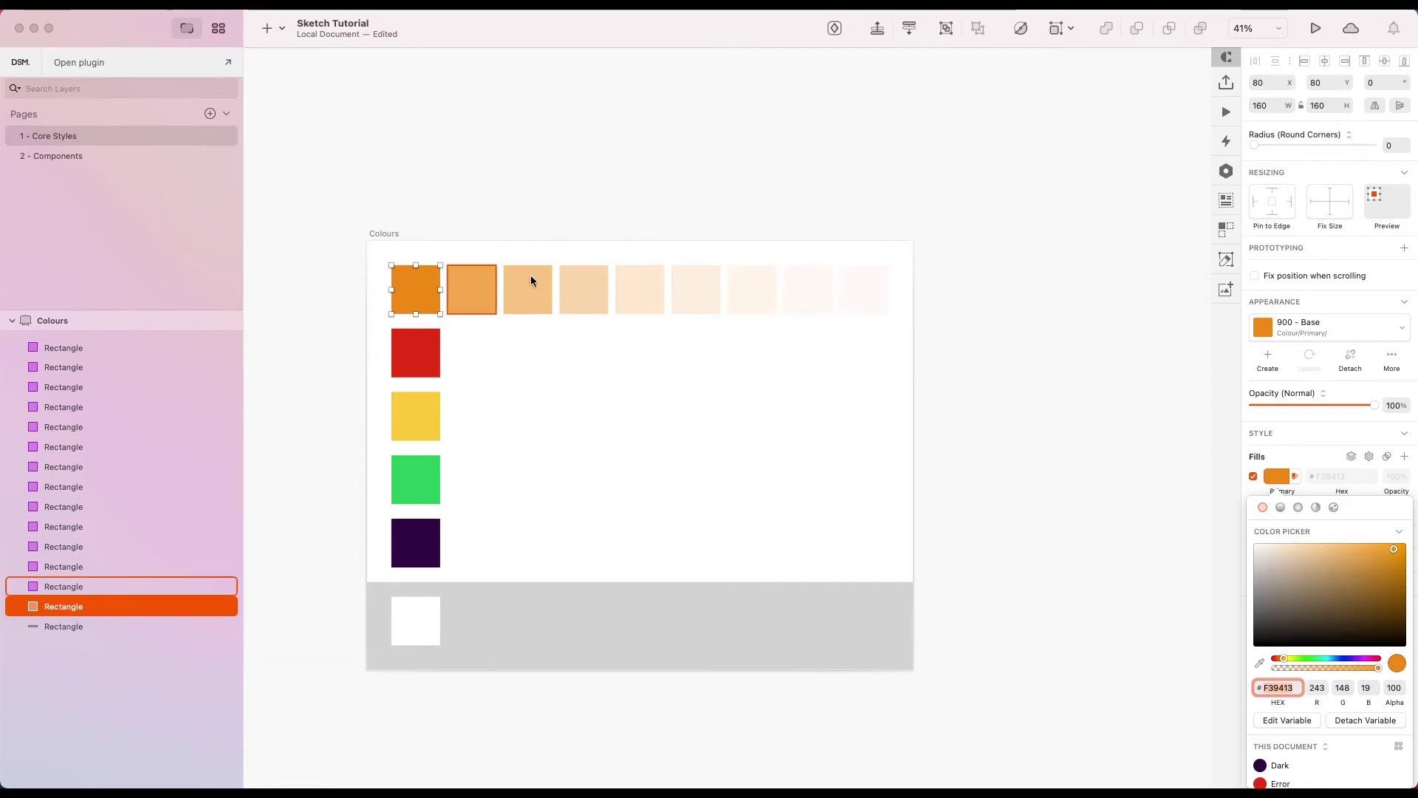
{"action": "left_click", "coordinate": [623, 241]}
Undo the orange F39413 edit, restoring the nine purple tints, and deselect.
{"action": "left_click", "coordinate": [921, 292]}
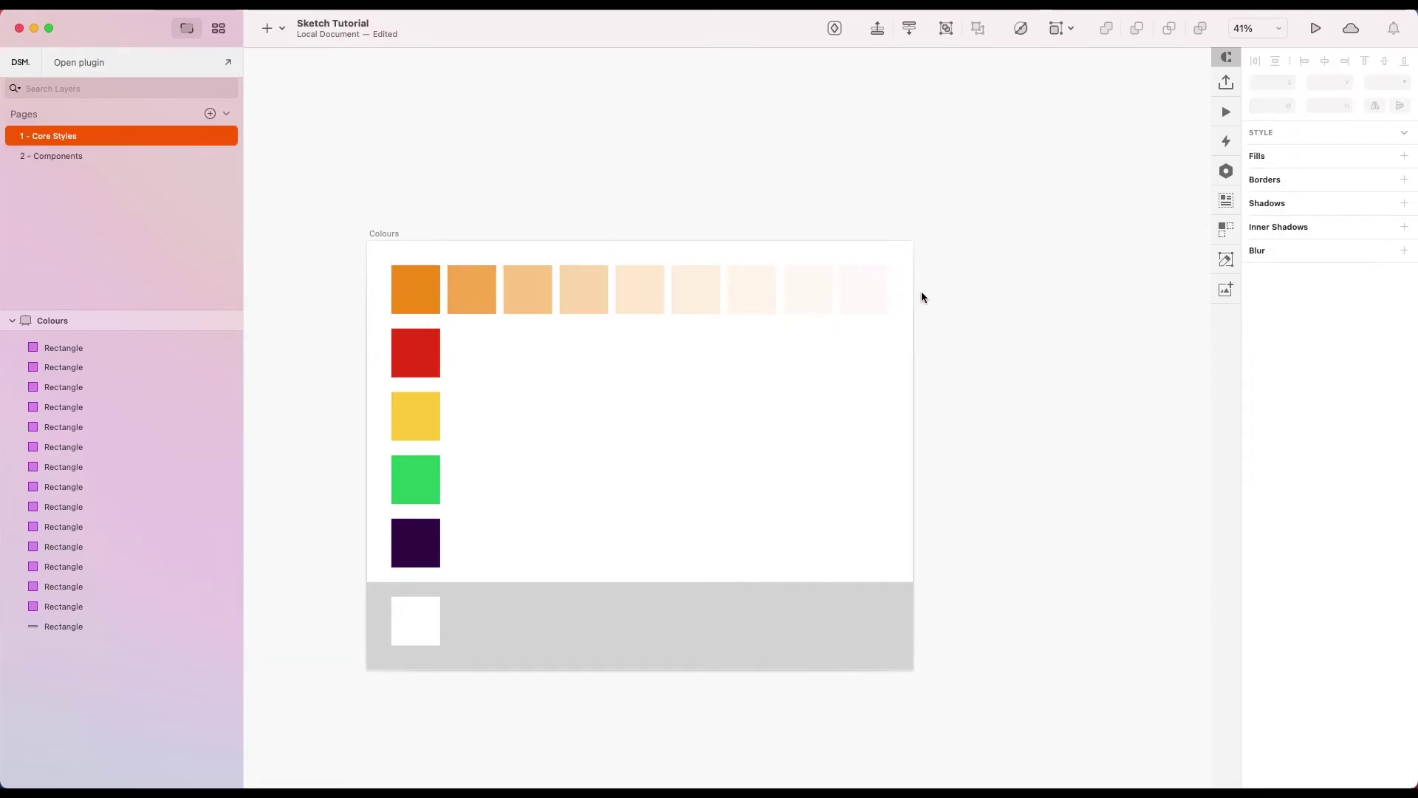
{"action": "key", "text": "ctrl+z"}
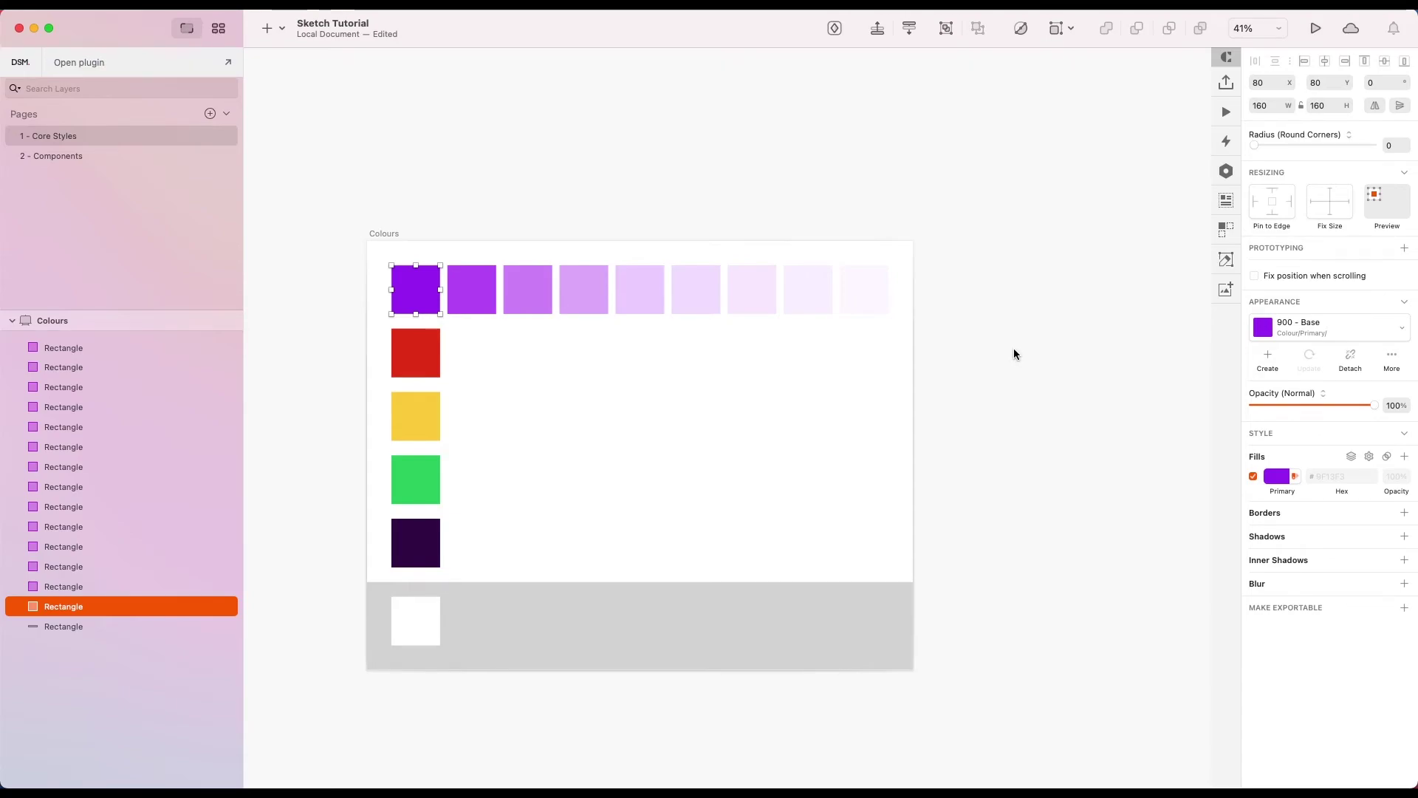
{"action": "left_click", "coordinate": [1004, 352]}
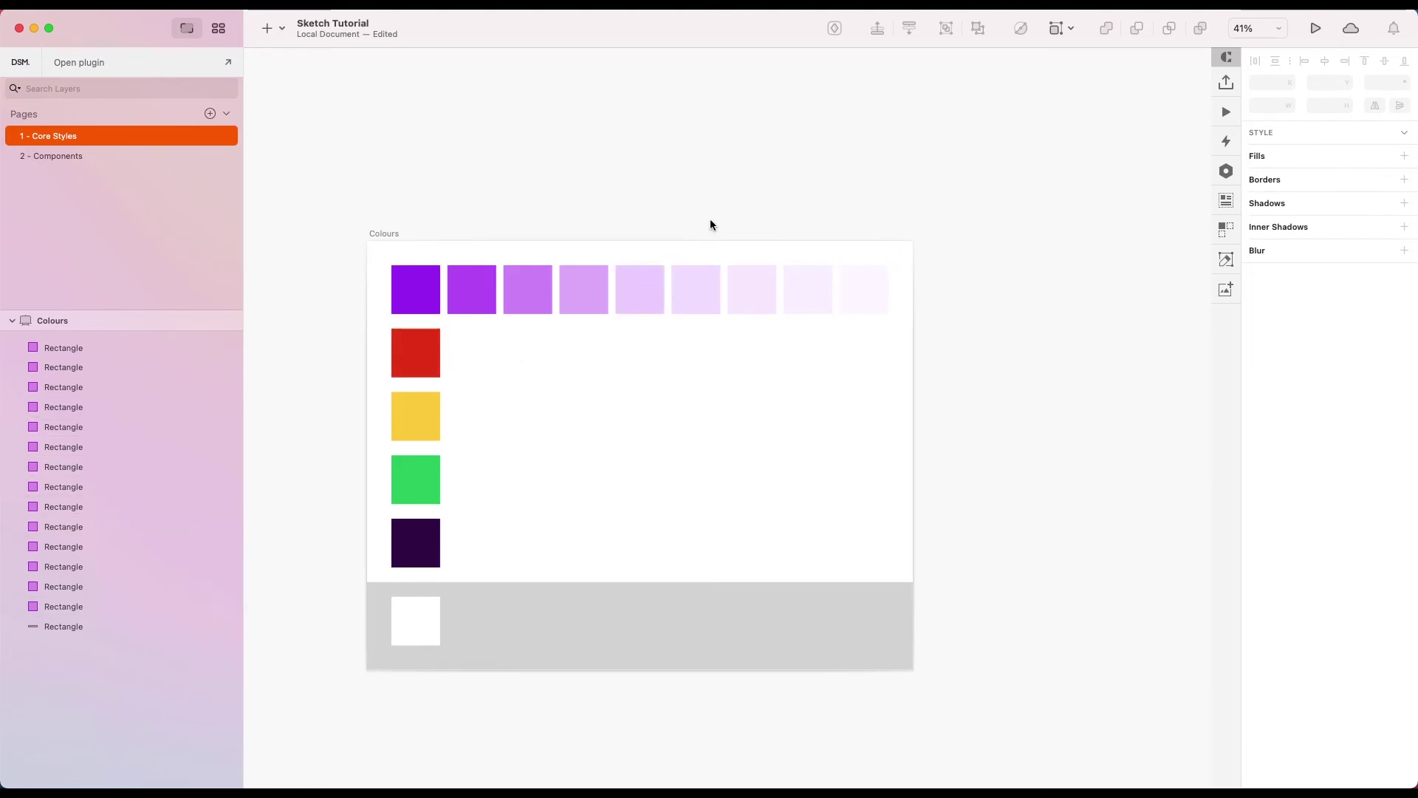
Copy the eight purple tints beside the red swatch and give them the Error colour.
{"action": "left_click", "coordinate": [463, 304]}
{"action": "left_click_drag", "start_coordinate": [849, 297], "coordinate": [848, 362]}
{"action": "left_click", "coordinate": [434, 358]}
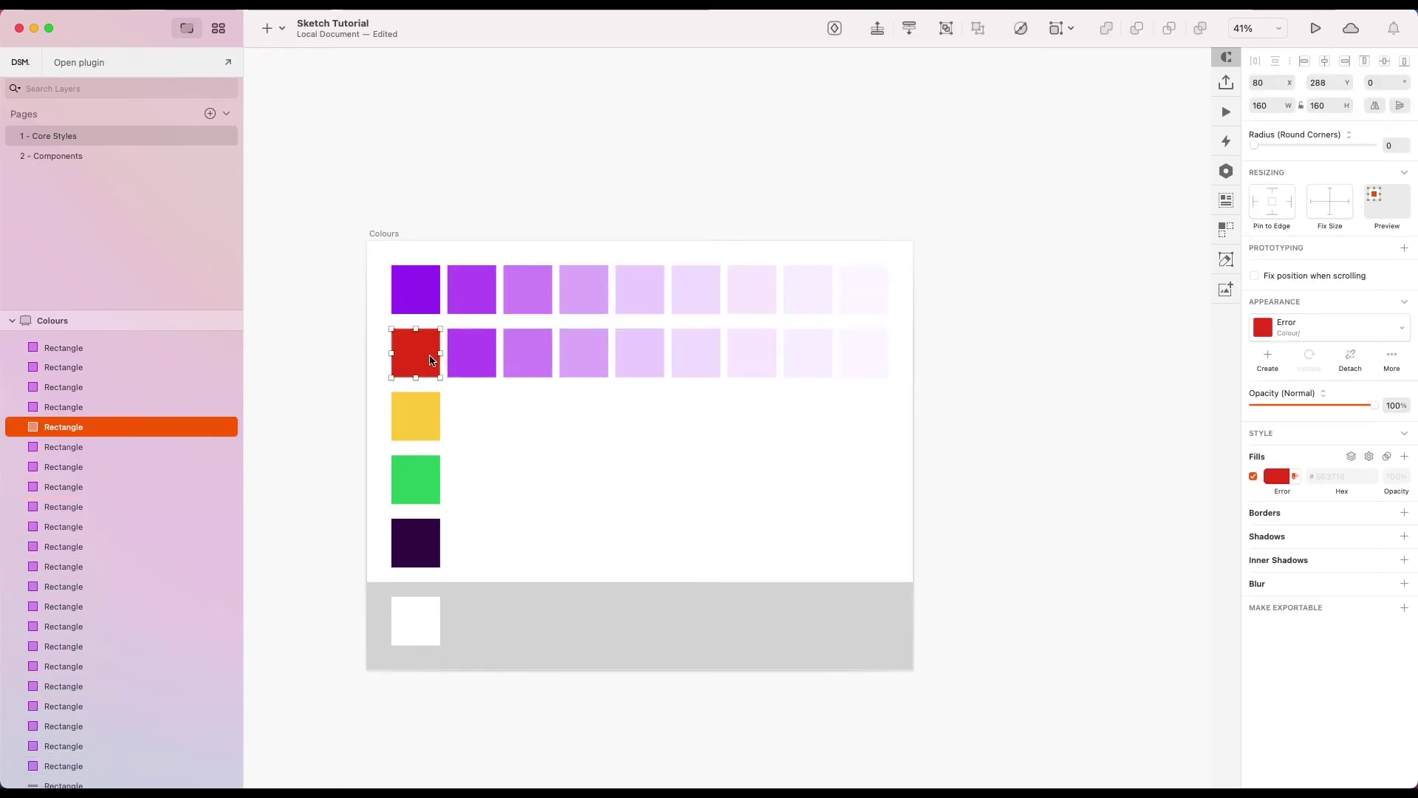
{"action": "left_click", "coordinate": [1344, 323]}
{"action": "left_click_drag", "start_coordinate": [904, 318], "coordinate": [495, 388]}
{"action": "left_click", "coordinate": [1277, 476]}
{"action": "left_click", "coordinate": [1265, 673]}
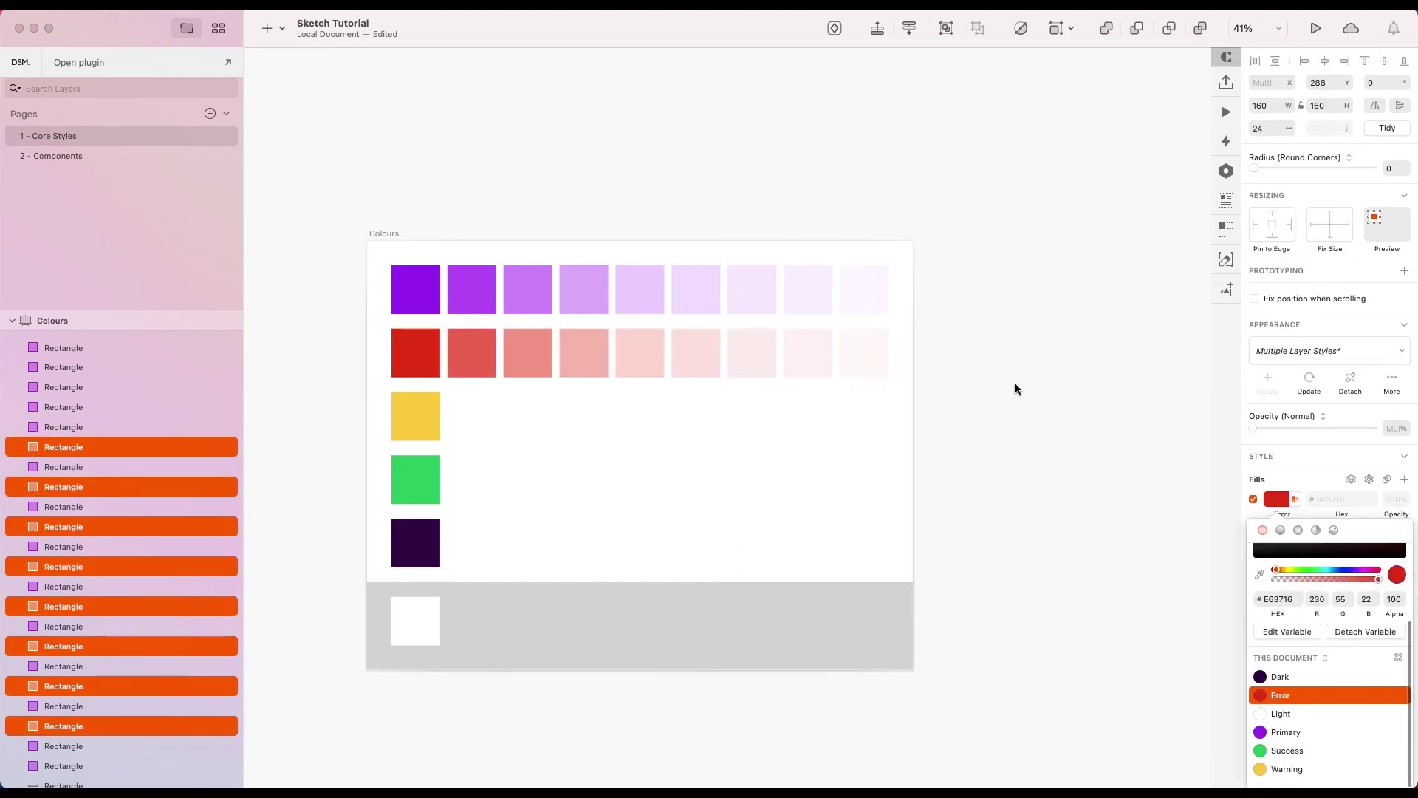
Step through the red tints, replacing Primary with Error in each layer style name.
{"action": "left_click", "coordinate": [472, 353]}
{"action": "left_click_drag", "start_coordinate": [1313, 327], "coordinate": [1285, 327]}
{"action": "key", "text": "Tab"}
{"action": "key", "text": "Tab"}
{"action": "key", "text": "Tab"}
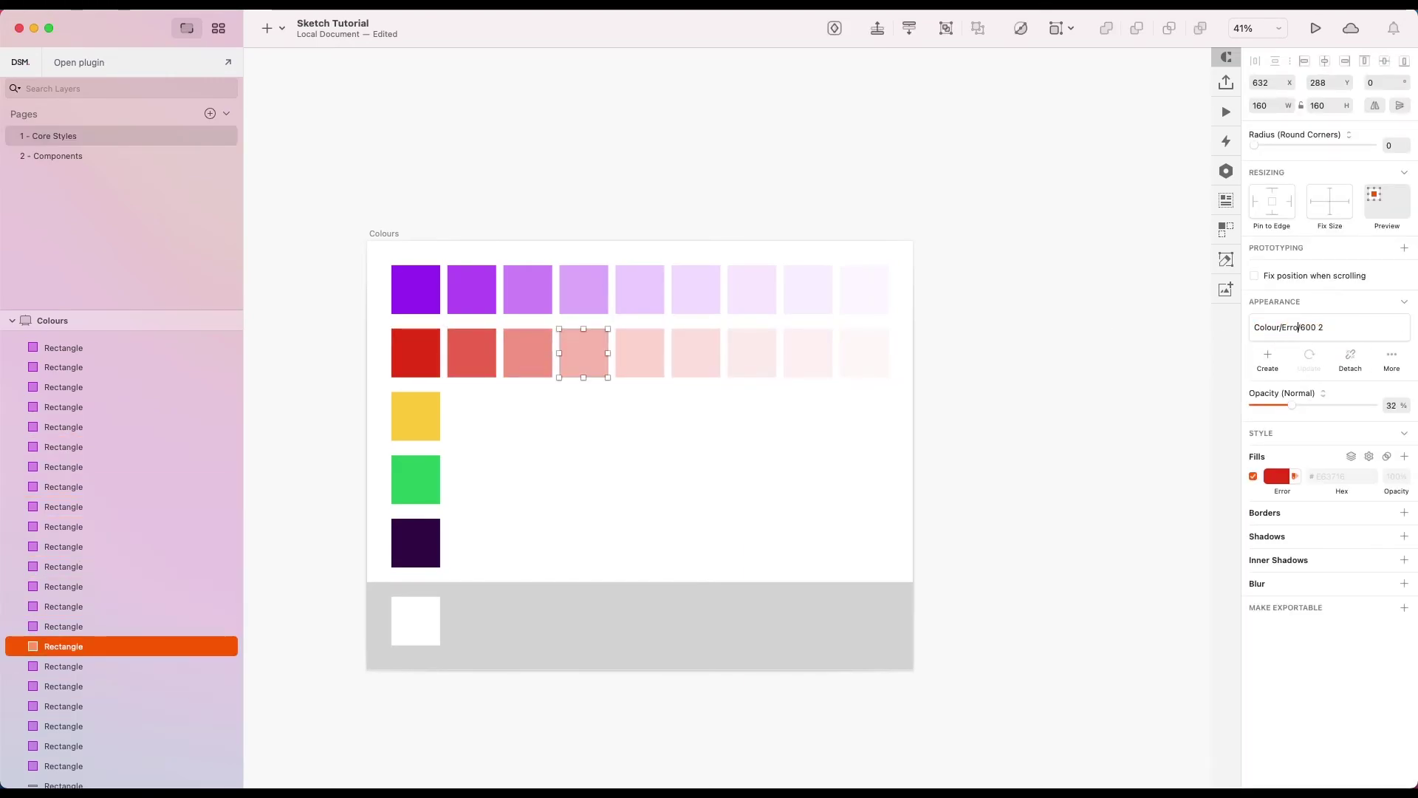
{"action": "key", "text": "Tab"}
{"action": "key", "text": "Tab"}
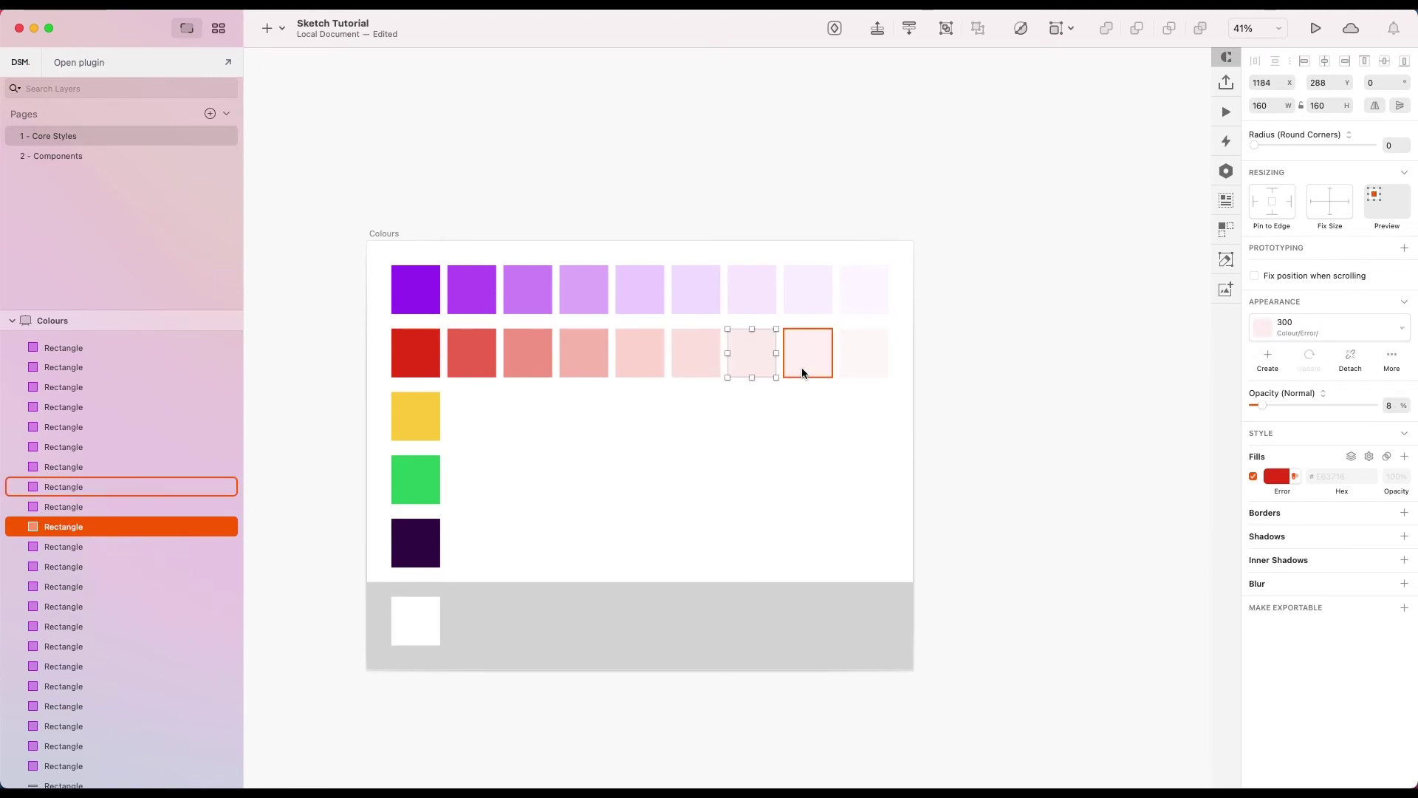
{"action": "left_click", "coordinate": [800, 370]}
{"action": "key", "text": "Tab"}
{"action": "key", "text": "Tab"}
{"action": "key", "text": "Tab"}
{"action": "left_click", "coordinate": [1343, 326]}
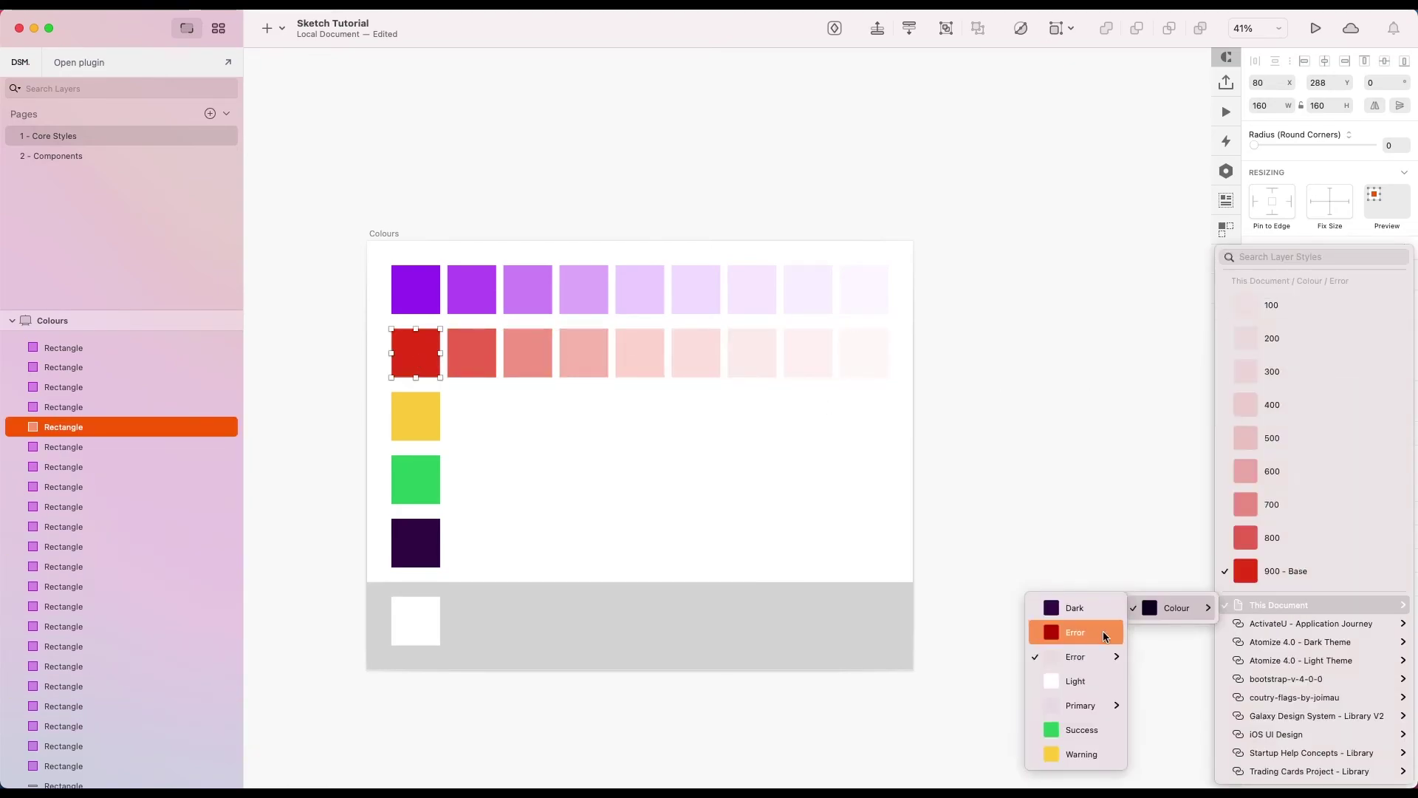
{"action": "key", "text": "Escape"}
{"action": "key", "text": "Escape"}
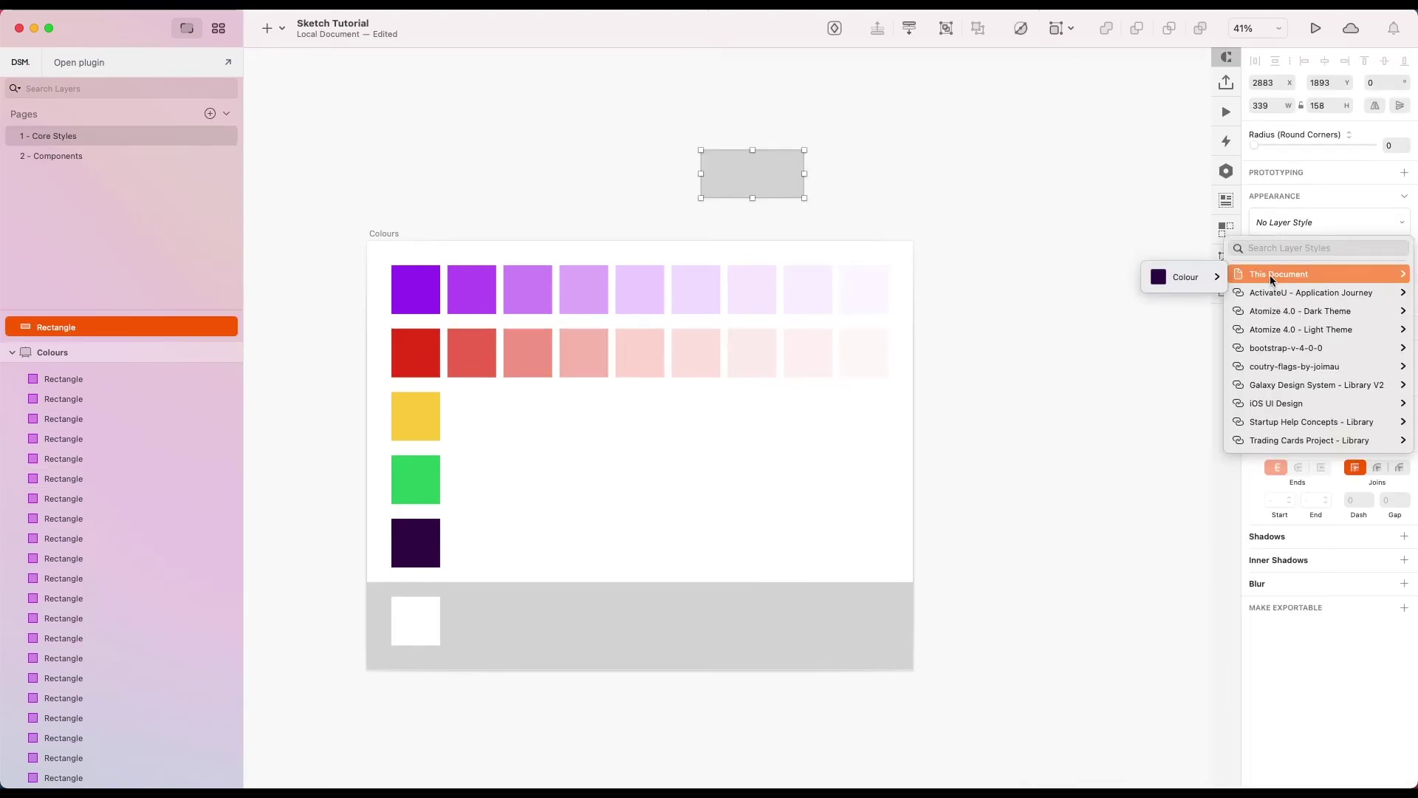
Rename the yellow row's style from Error to Warning.
{"action": "left_click", "coordinate": [1270, 275]}
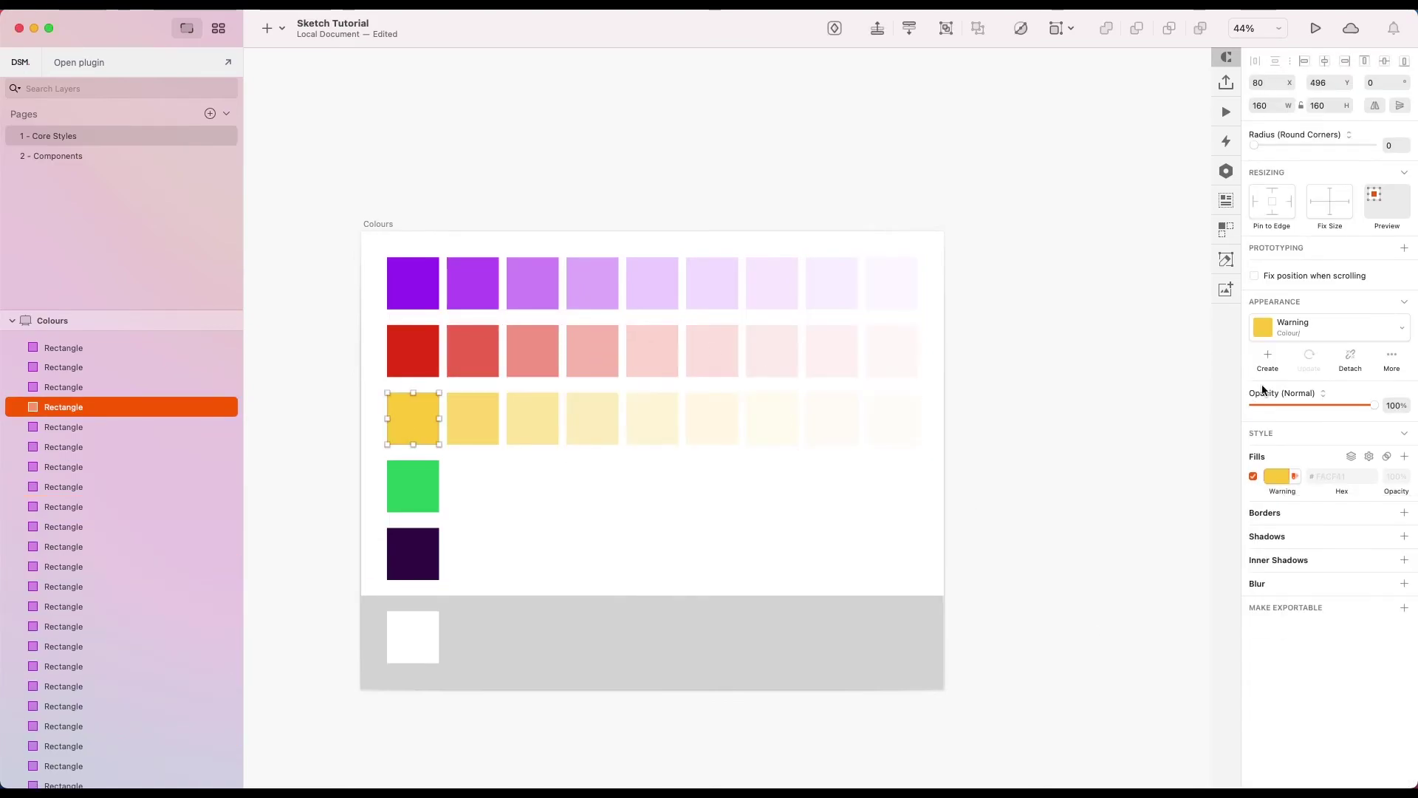
{"action": "double_click", "coordinate": [1292, 327]}
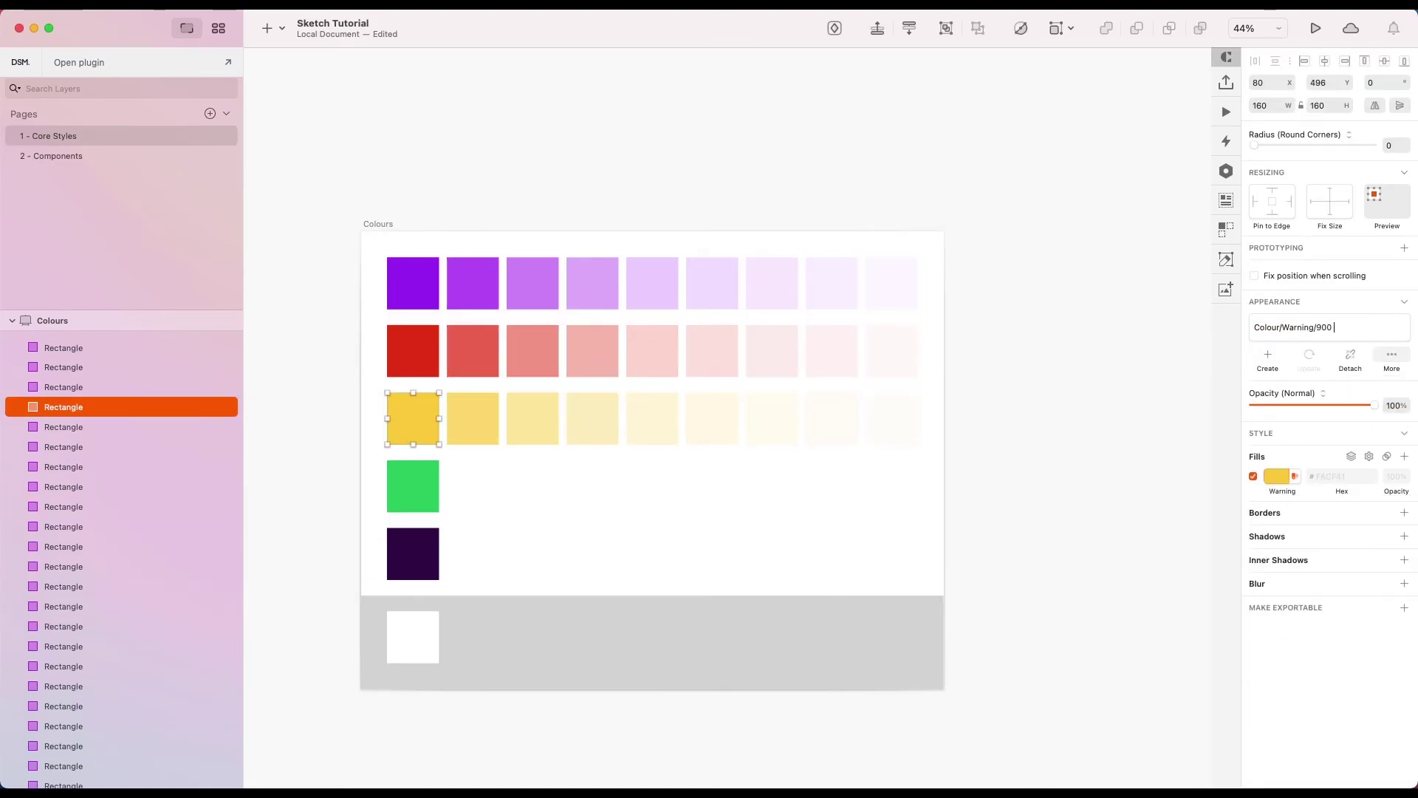
{"action": "type", "text": "Warning"}
{"action": "key", "text": "Return"}
{"action": "key", "text": "Escape"}
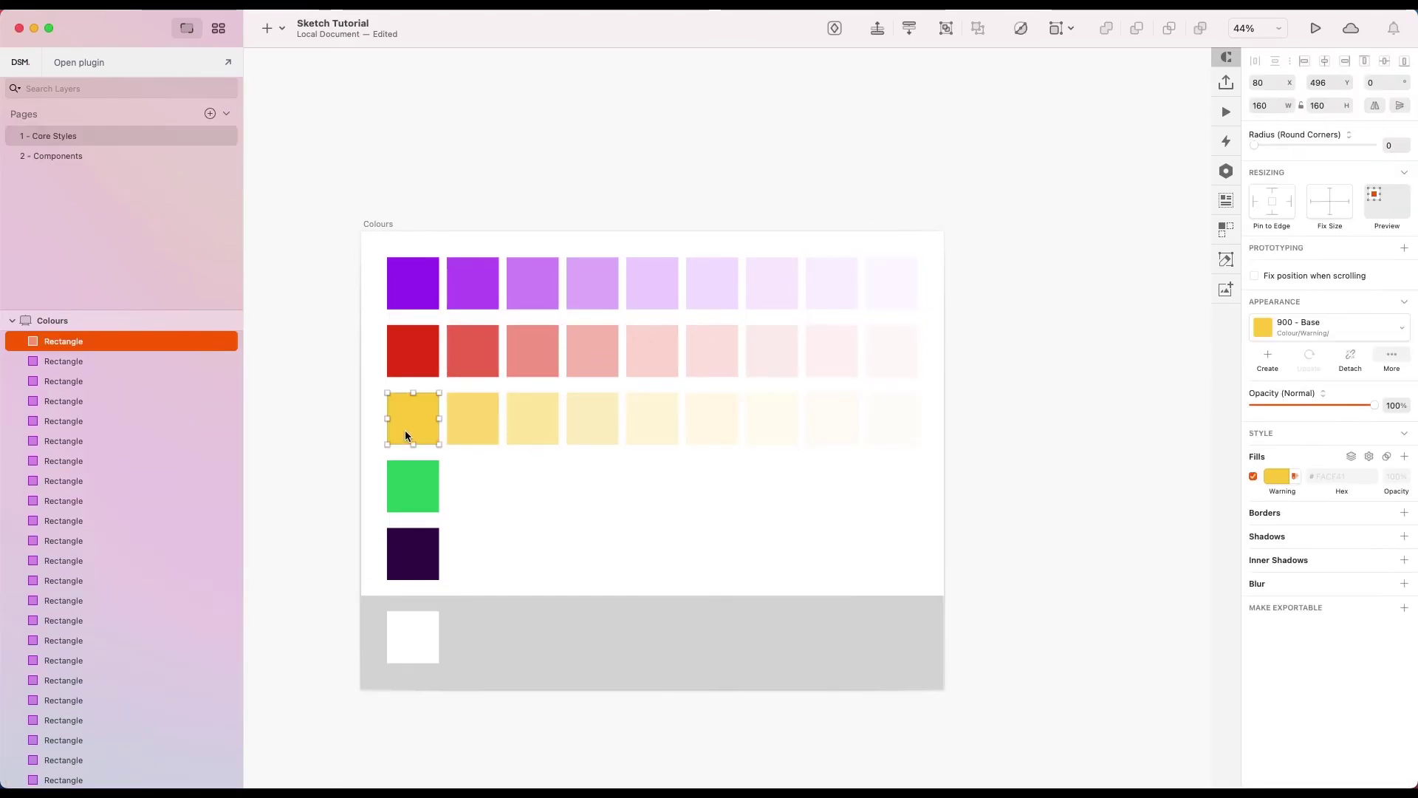
Step through the yellow tints and check the last tint's Warning layer style.
{"action": "left_click", "coordinate": [475, 415]}
{"action": "key", "text": "Tab"}
{"action": "key", "text": "Tab"}
{"action": "key", "text": "Tab"}
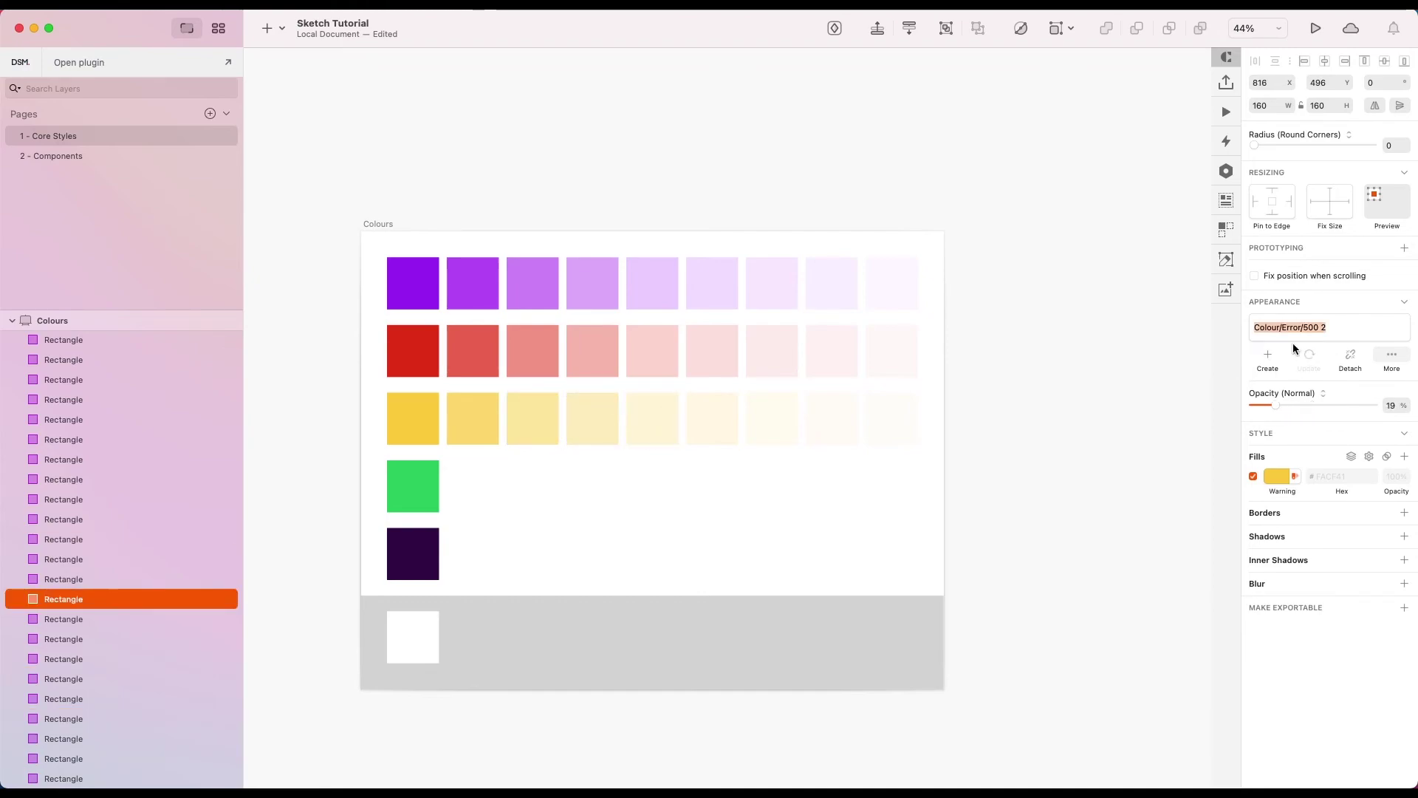
{"action": "key", "text": "Tab"}
{"action": "key", "text": "Tab"}
{"action": "key", "text": "Tab"}
{"action": "key", "text": "Tab"}
{"action": "key", "text": "Escape"}
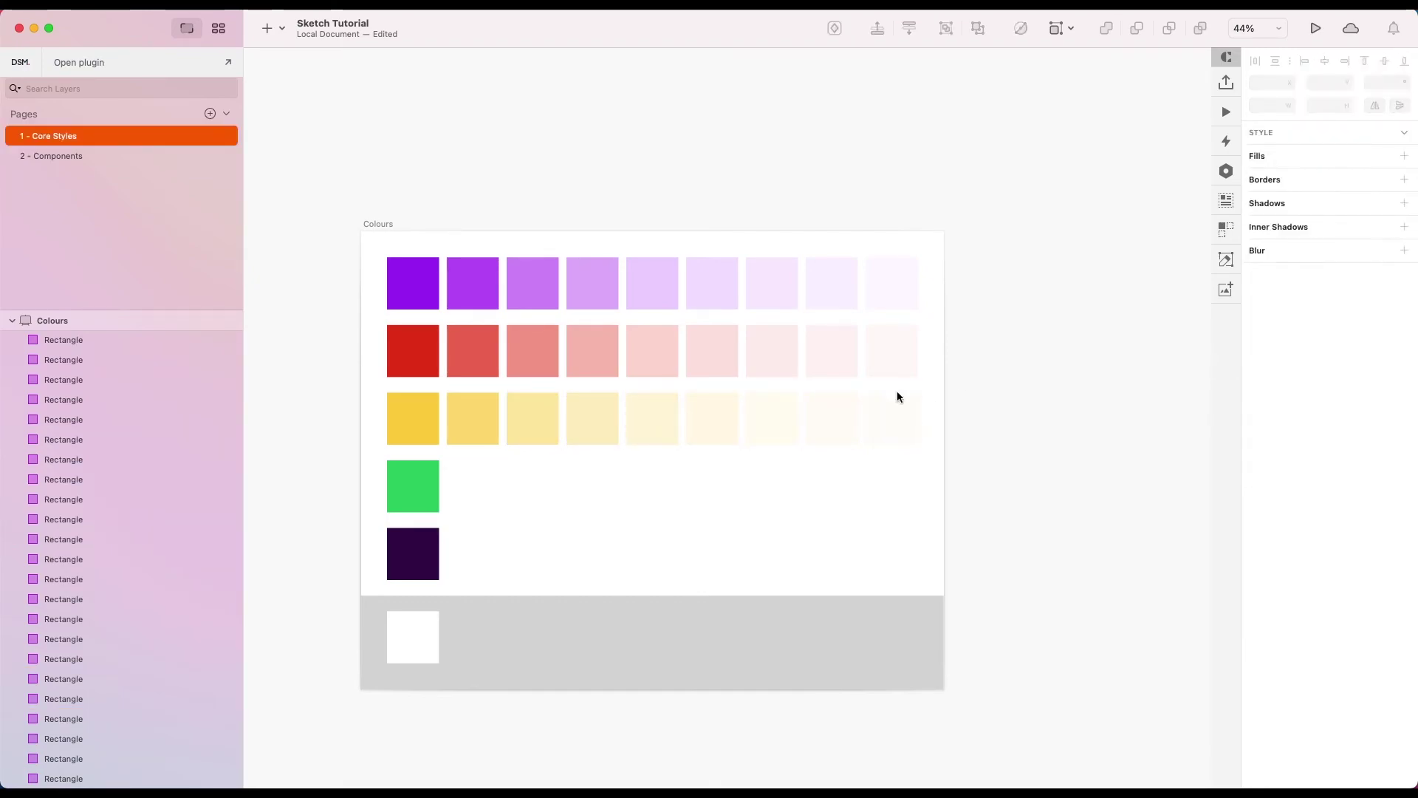
{"action": "left_click", "coordinate": [898, 397]}
{"action": "left_click", "coordinate": [1315, 328]}
{"action": "mouse_move", "coordinate": [1300, 701]}
{"action": "mouse_move", "coordinate": [1177, 705]}
{"action": "mouse_move", "coordinate": [1092, 720]}
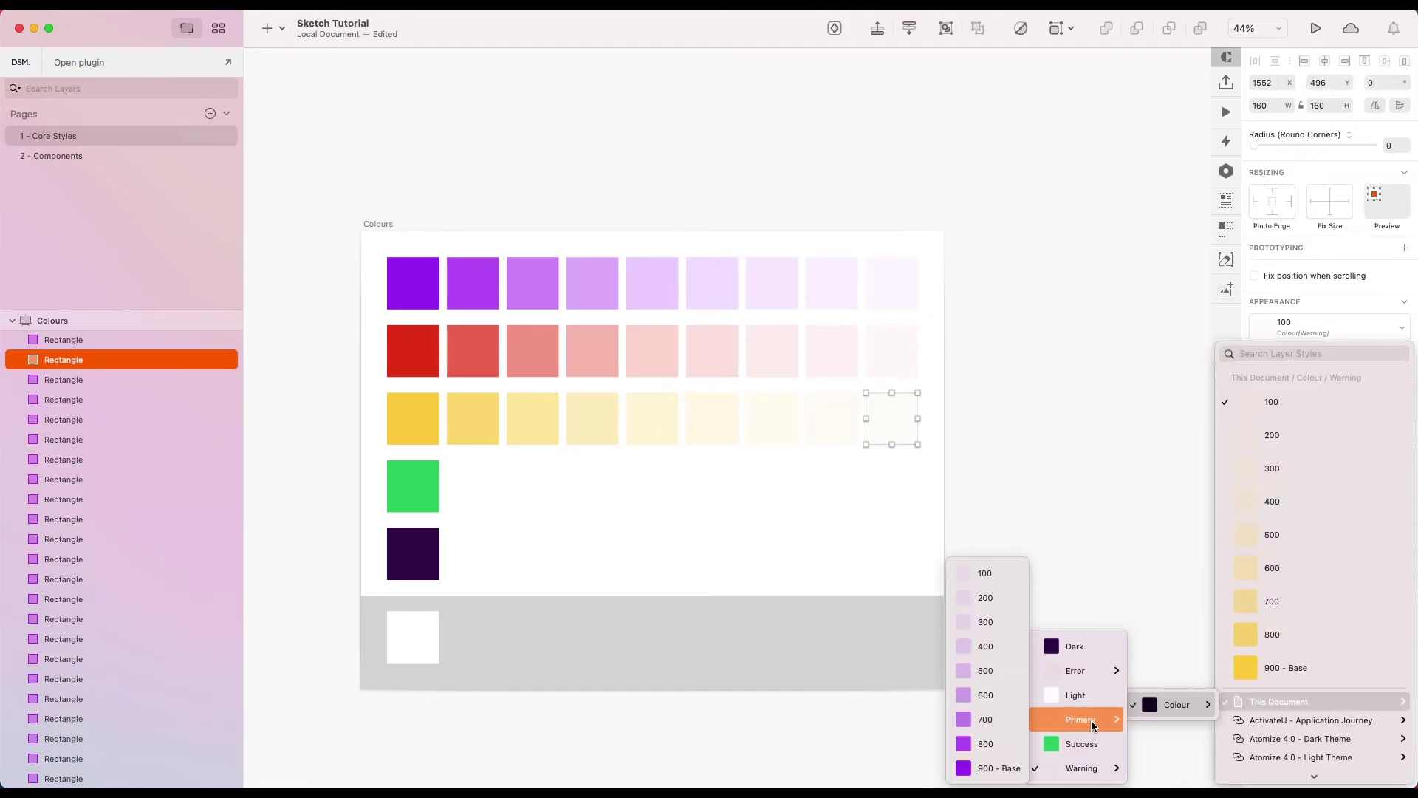
{"action": "left_click", "coordinate": [1127, 485]}
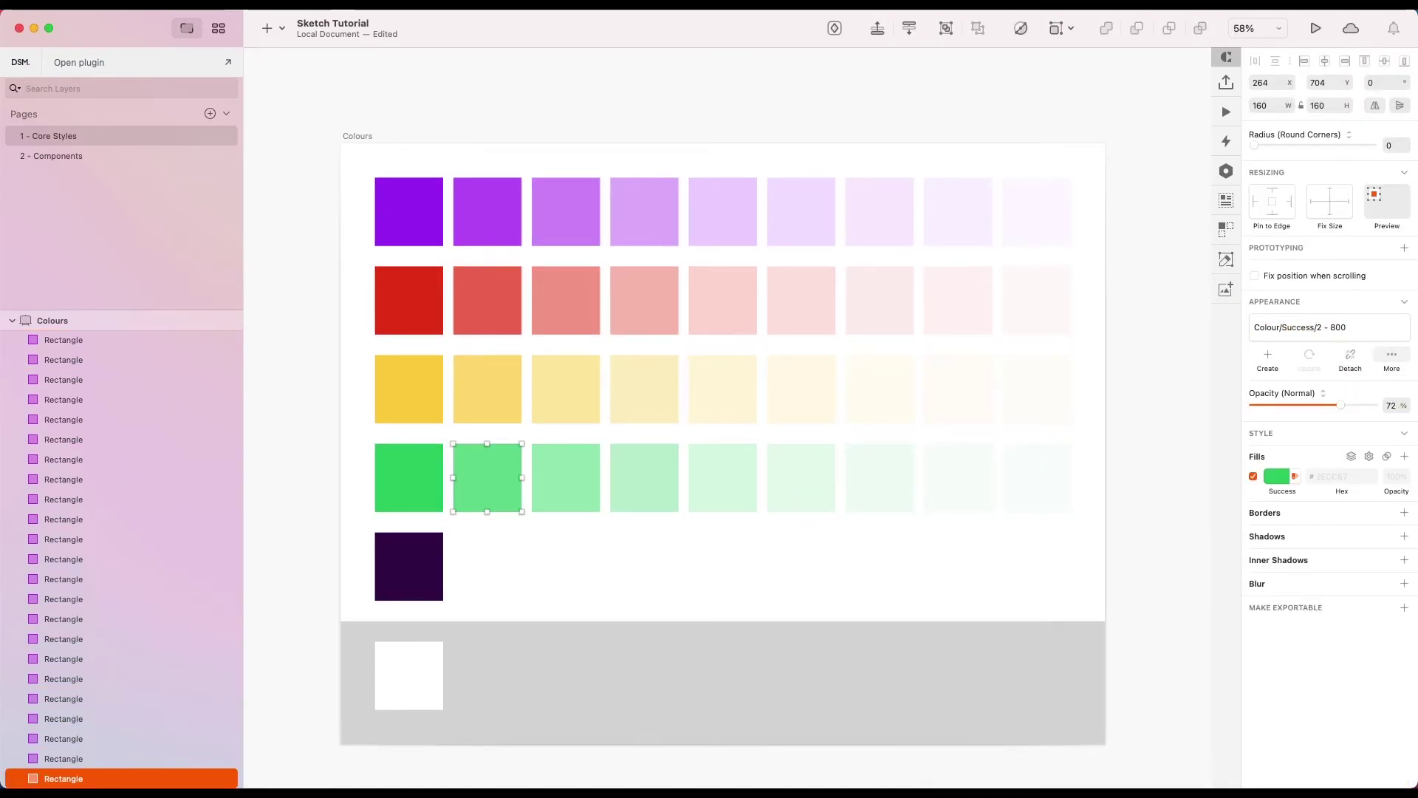
Copy the green tints into a new row below and paste the Dark colour onto it.
{"action": "left_click", "coordinate": [566, 478]}
{"action": "left_click", "coordinate": [644, 477]}
{"action": "left_click", "coordinate": [723, 477]}
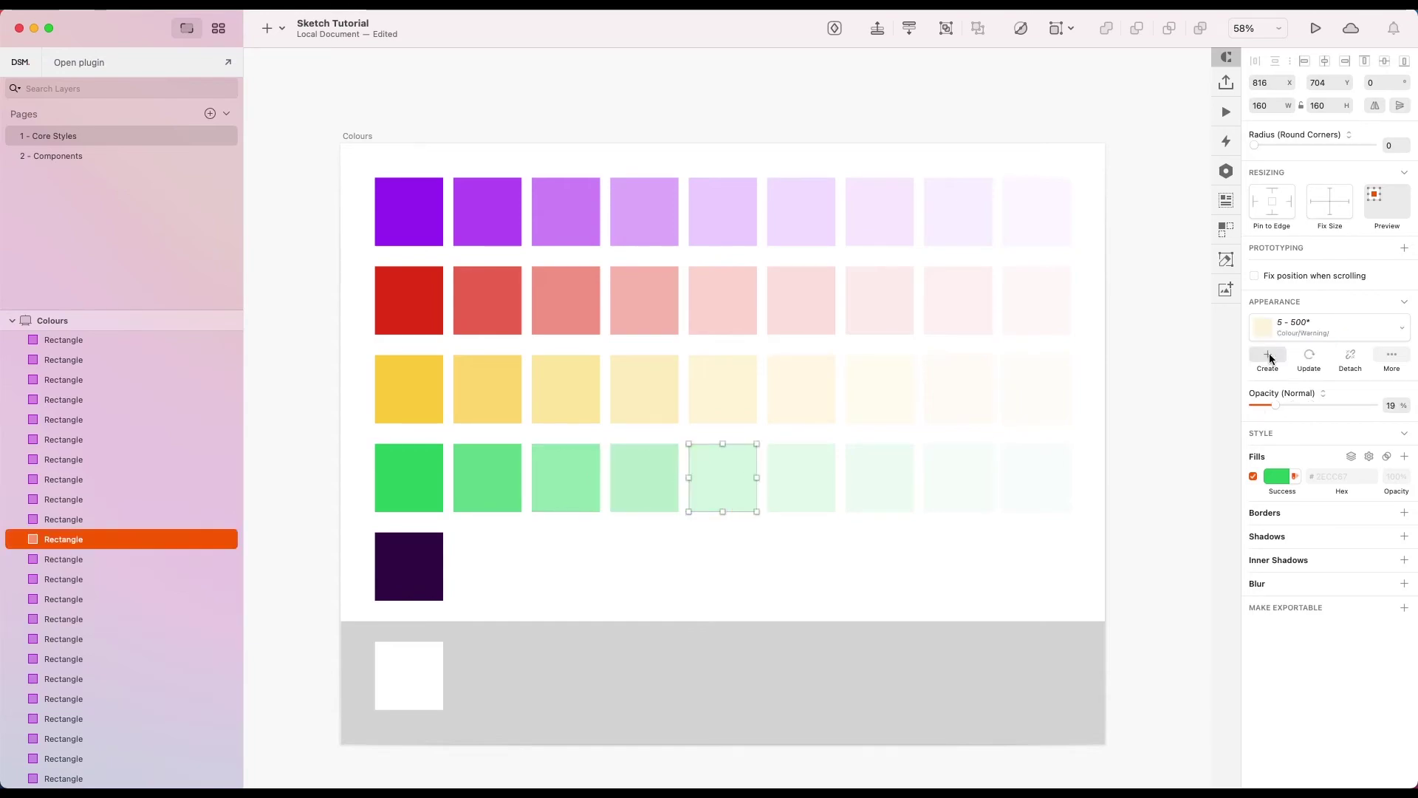
{"action": "left_click", "coordinate": [800, 477]}
{"action": "left_click", "coordinate": [879, 478]}
{"action": "left_click", "coordinate": [957, 477]}
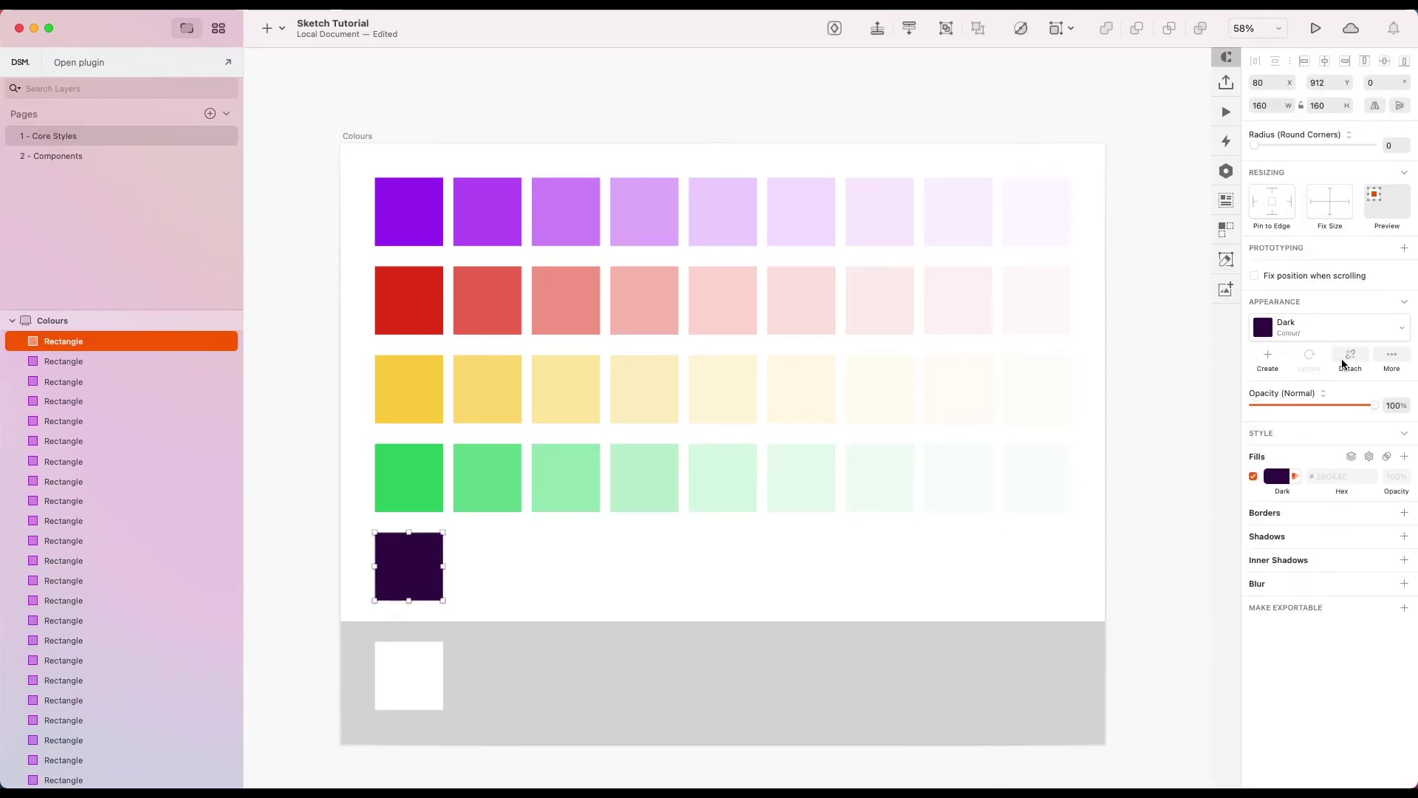
{"action": "left_click_drag", "start_coordinate": [1054, 481], "coordinate": [1010, 577]}
{"action": "key", "text": "super+alt+v"}
Go through the dark tints and apply the Dark 9 - 100 style to the last one.
{"action": "left_click", "coordinate": [487, 565]}
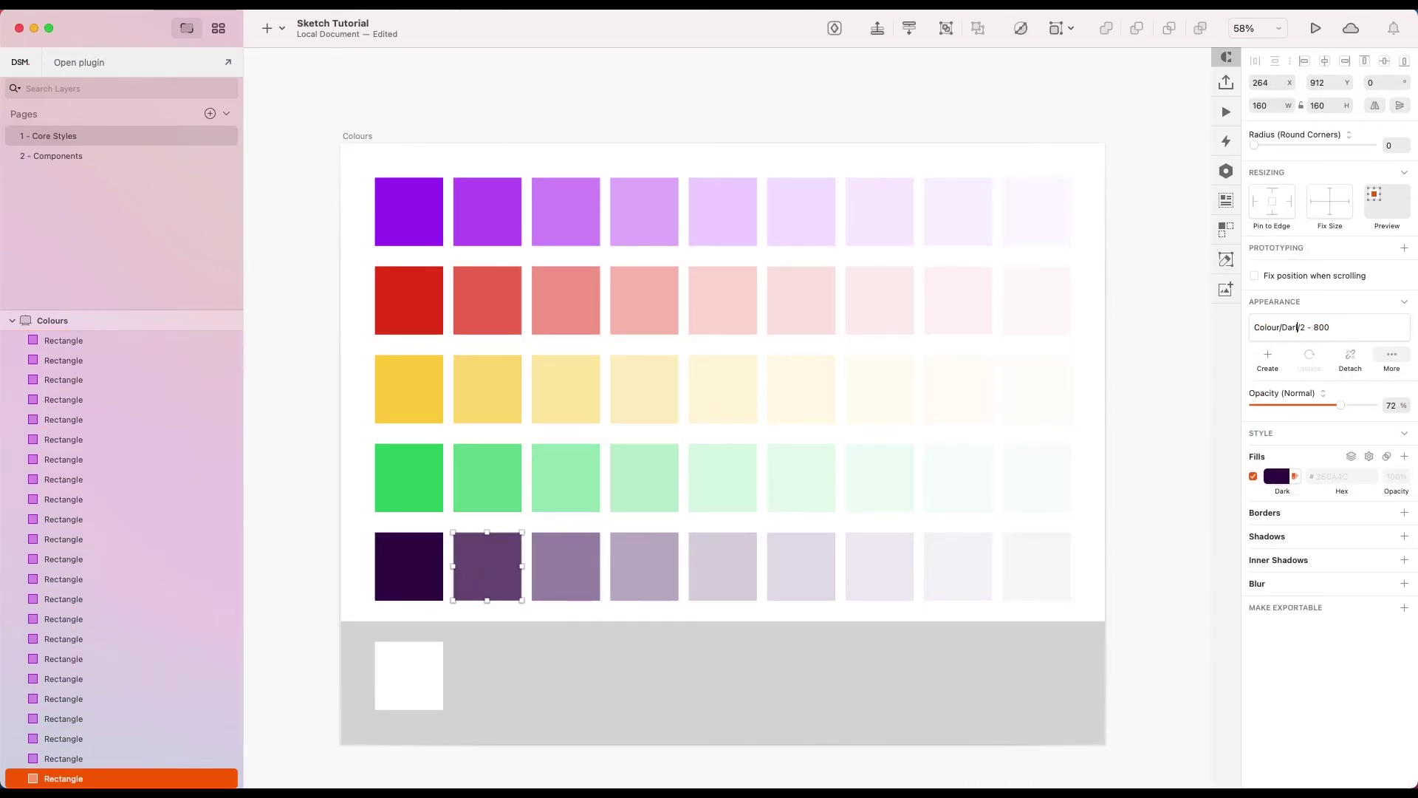
{"action": "left_click", "coordinate": [566, 566]}
{"action": "left_click", "coordinate": [644, 583]}
{"action": "left_click", "coordinate": [801, 566]}
{"action": "left_click", "coordinate": [957, 566]}
{"action": "left_click", "coordinate": [1036, 565]}
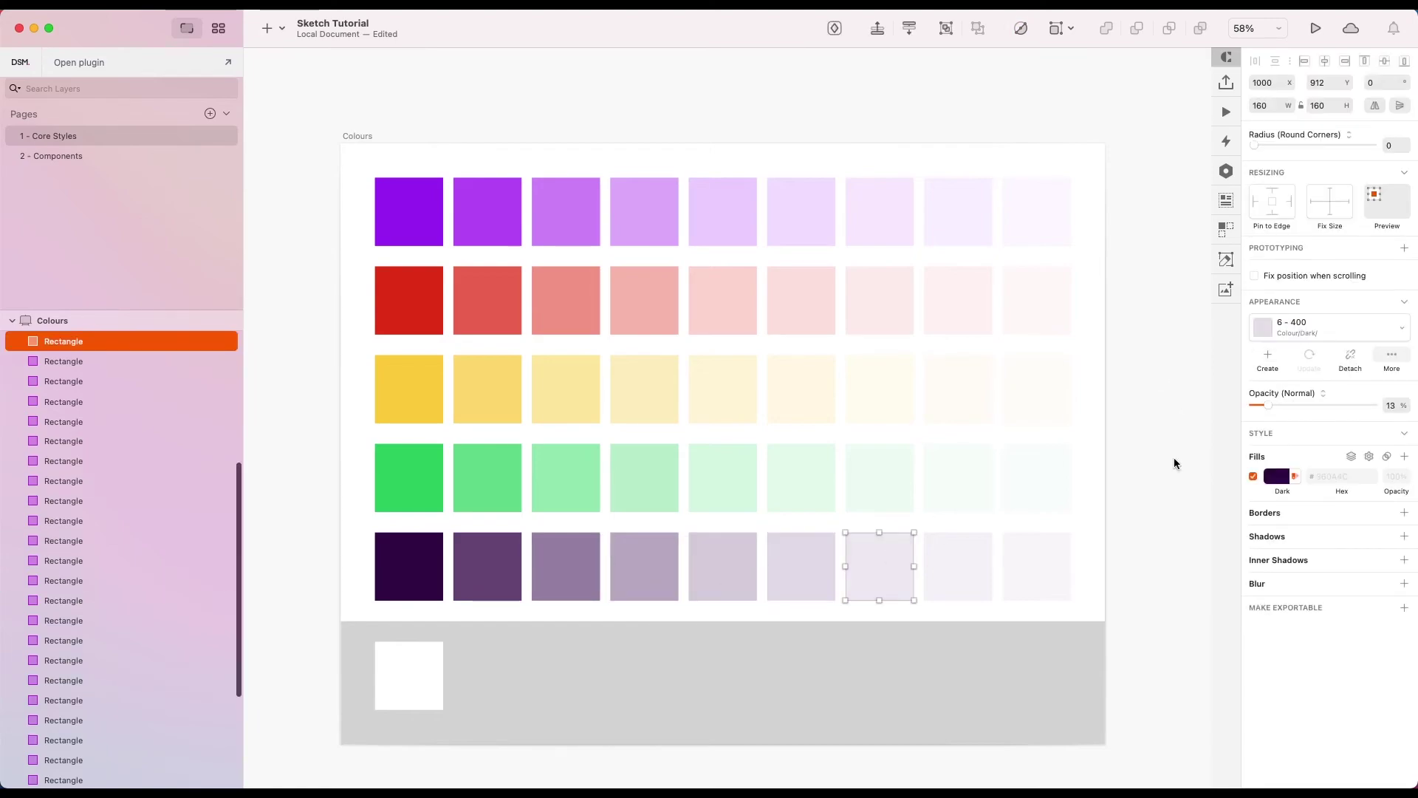
{"action": "left_click", "coordinate": [1322, 327]}
{"action": "left_click", "coordinate": [1276, 583]}
Copy the dark tints into the grey band and paste the Light colour onto them.
{"action": "left_click_drag", "start_coordinate": [487, 566], "coordinate": [1070, 652]}
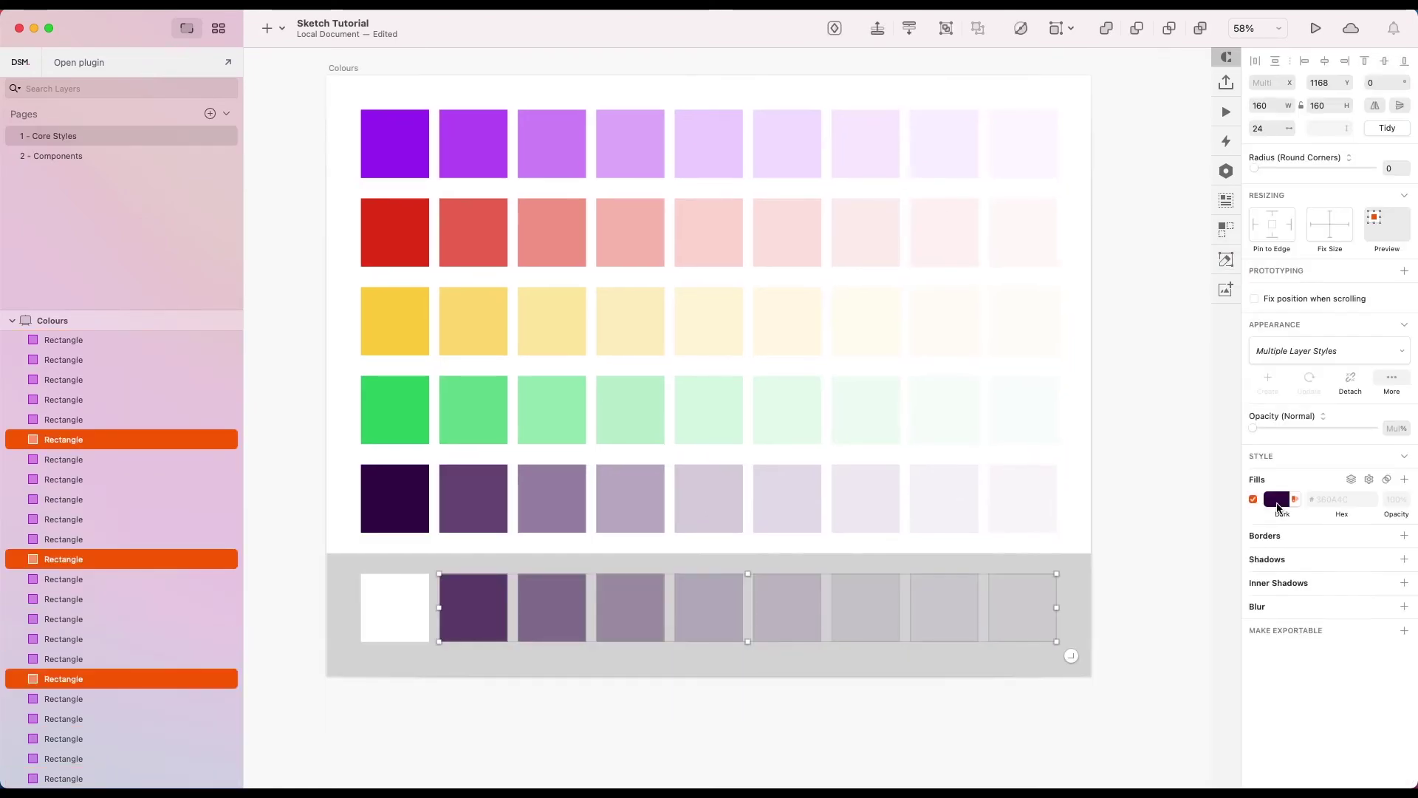
{"action": "key", "text": "super+alt+v"}
{"action": "left_click", "coordinate": [408, 676]}
{"action": "left_click", "coordinate": [472, 607]}
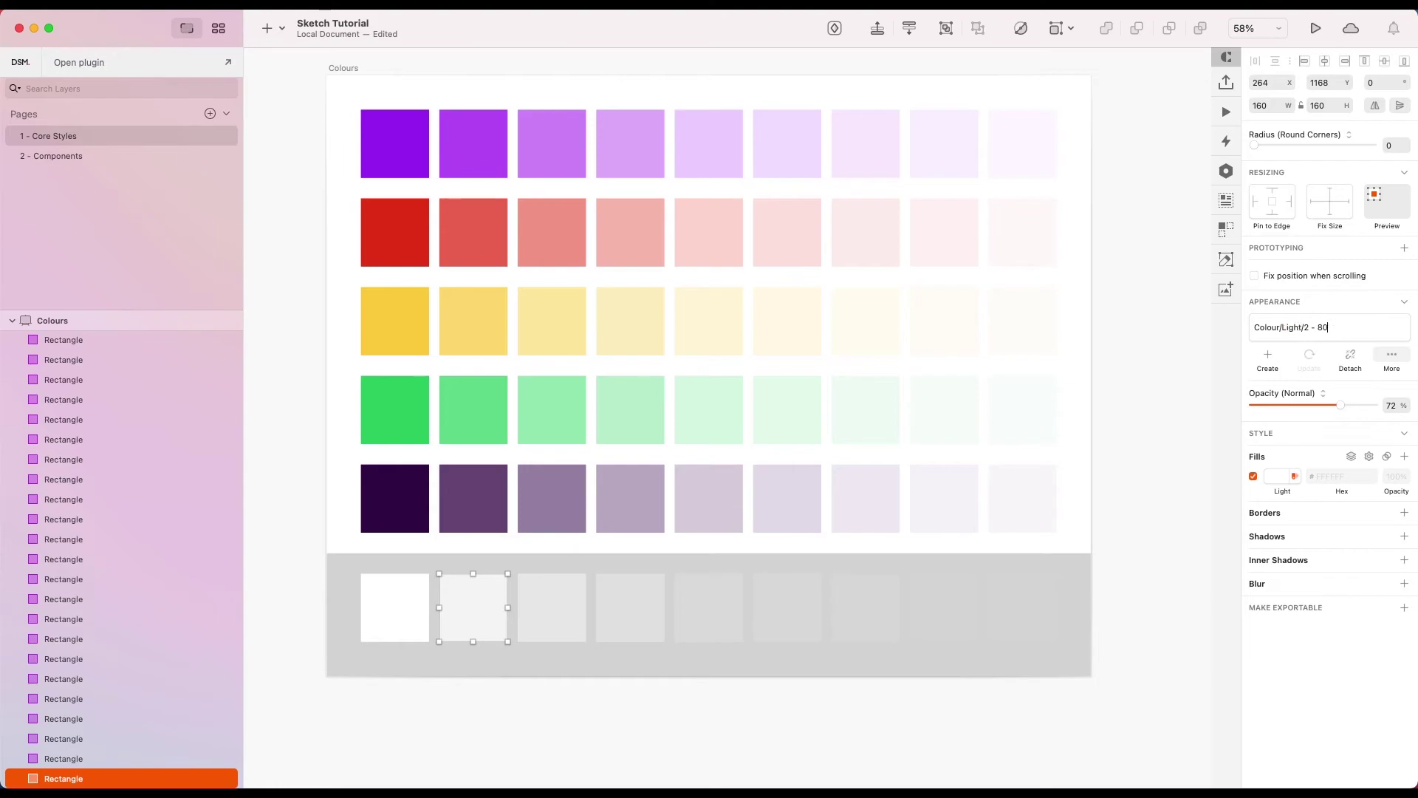
{"action": "left_click", "coordinate": [551, 607]}
{"action": "left_click", "coordinate": [630, 608]}
{"action": "left_click", "coordinate": [708, 607]}
{"action": "left_click", "coordinate": [786, 607]}
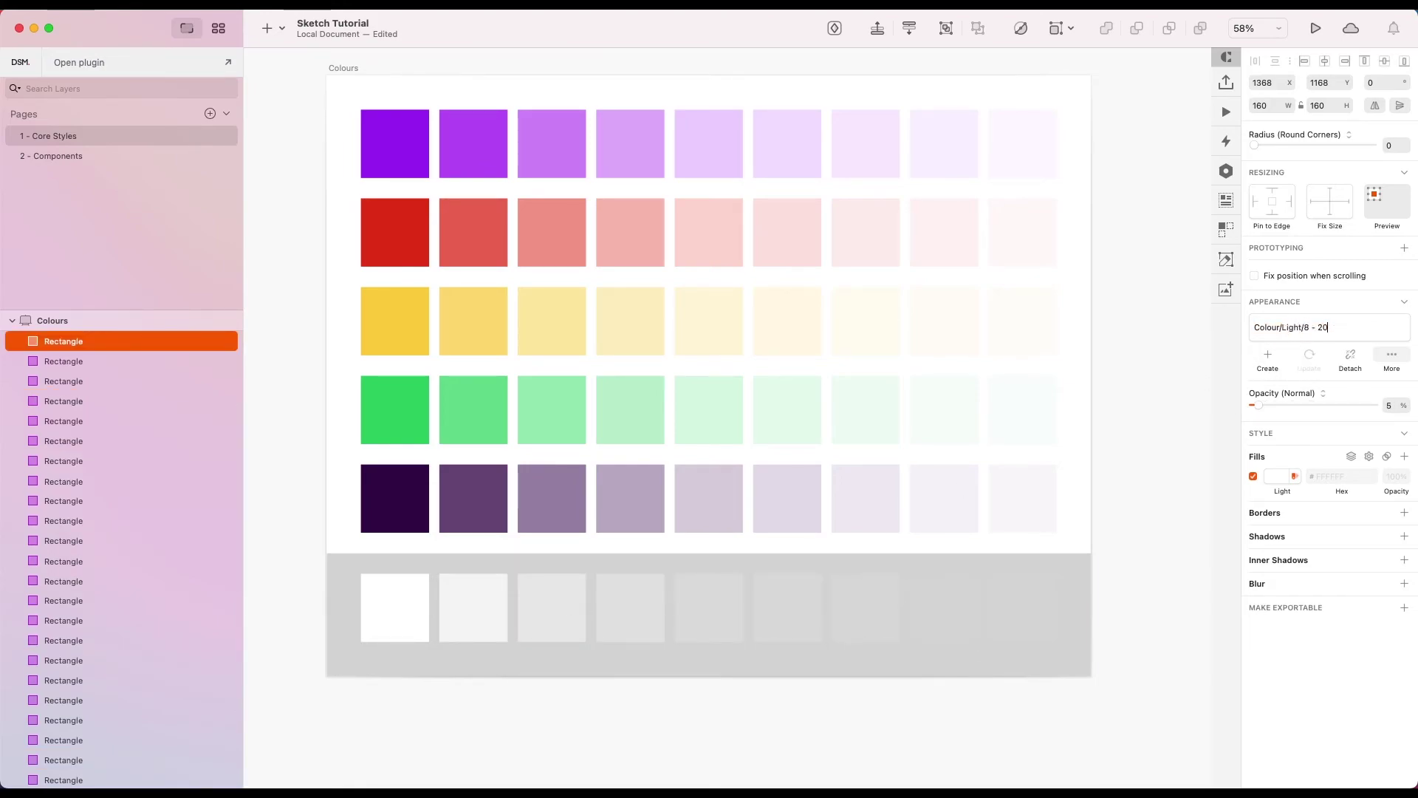
Open the saved layer styles overview and show the Primary colour styles.
{"action": "left_click", "coordinate": [961, 665]}
{"action": "left_click", "coordinate": [1322, 328]}
{"action": "left_click", "coordinate": [1322, 414]}
{"action": "left_click", "coordinate": [48, 136]}
{"action": "left_click", "coordinate": [219, 29]}
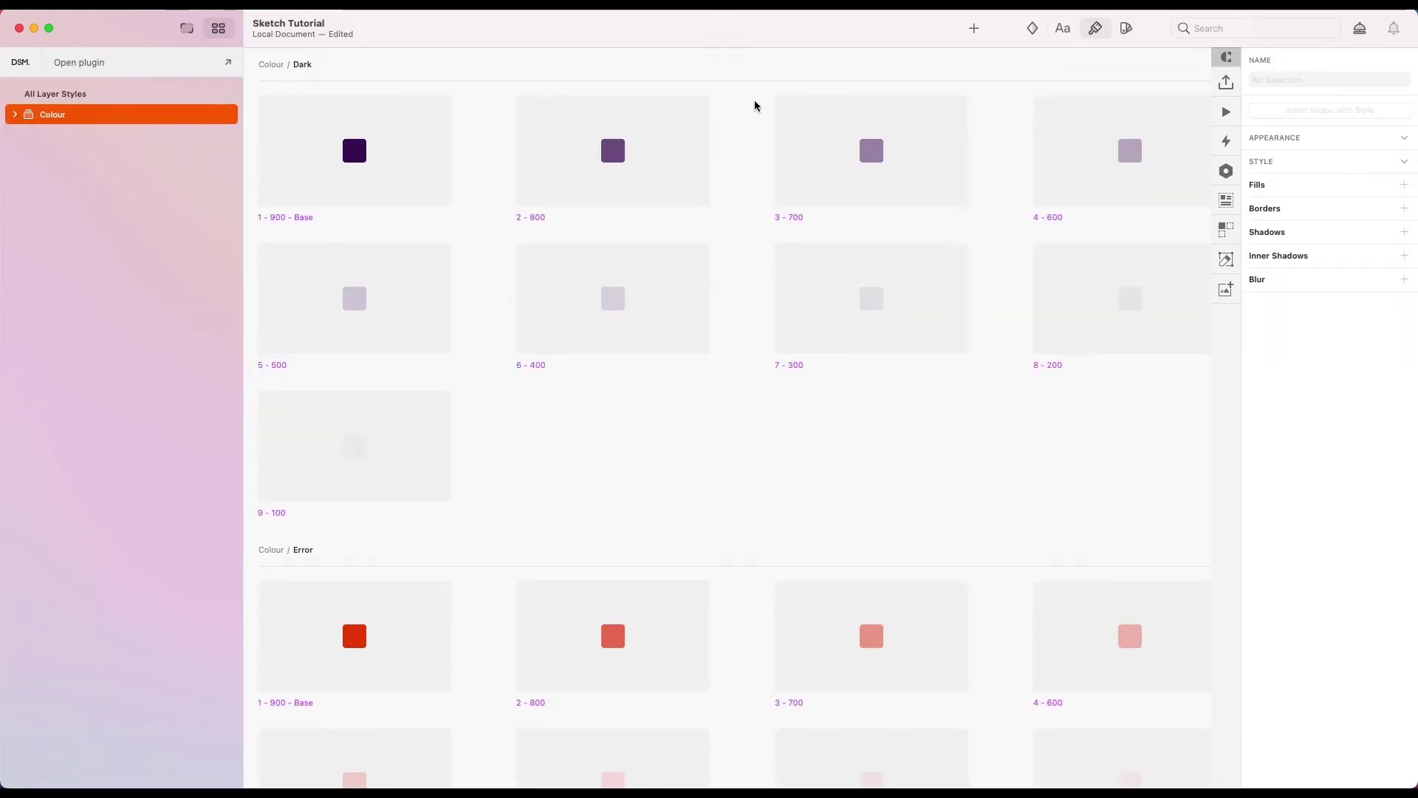
{"action": "left_click", "coordinate": [62, 194]}
Apply the Dark 1 - 900 - Base style to the grey background band.
{"action": "left_click", "coordinate": [187, 28]}
{"action": "left_click", "coordinate": [1322, 327]}
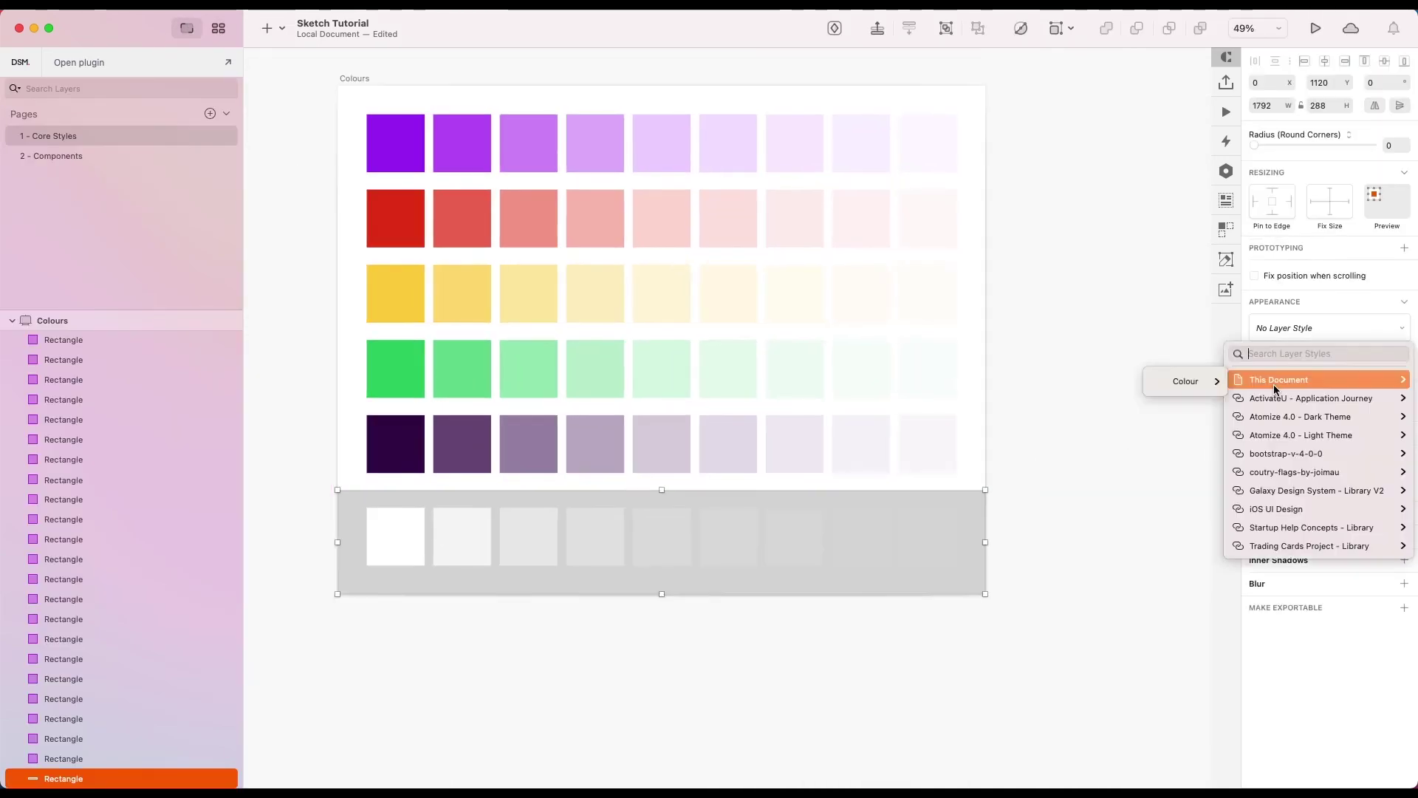
{"action": "left_click", "coordinate": [1119, 384]}
{"action": "left_click", "coordinate": [1119, 391]}
Select the top-right purple tint on the Colours artboard.
{"action": "scroll", "coordinate": [1119, 391], "scroll_direction": "down", "scroll_amount": 3}
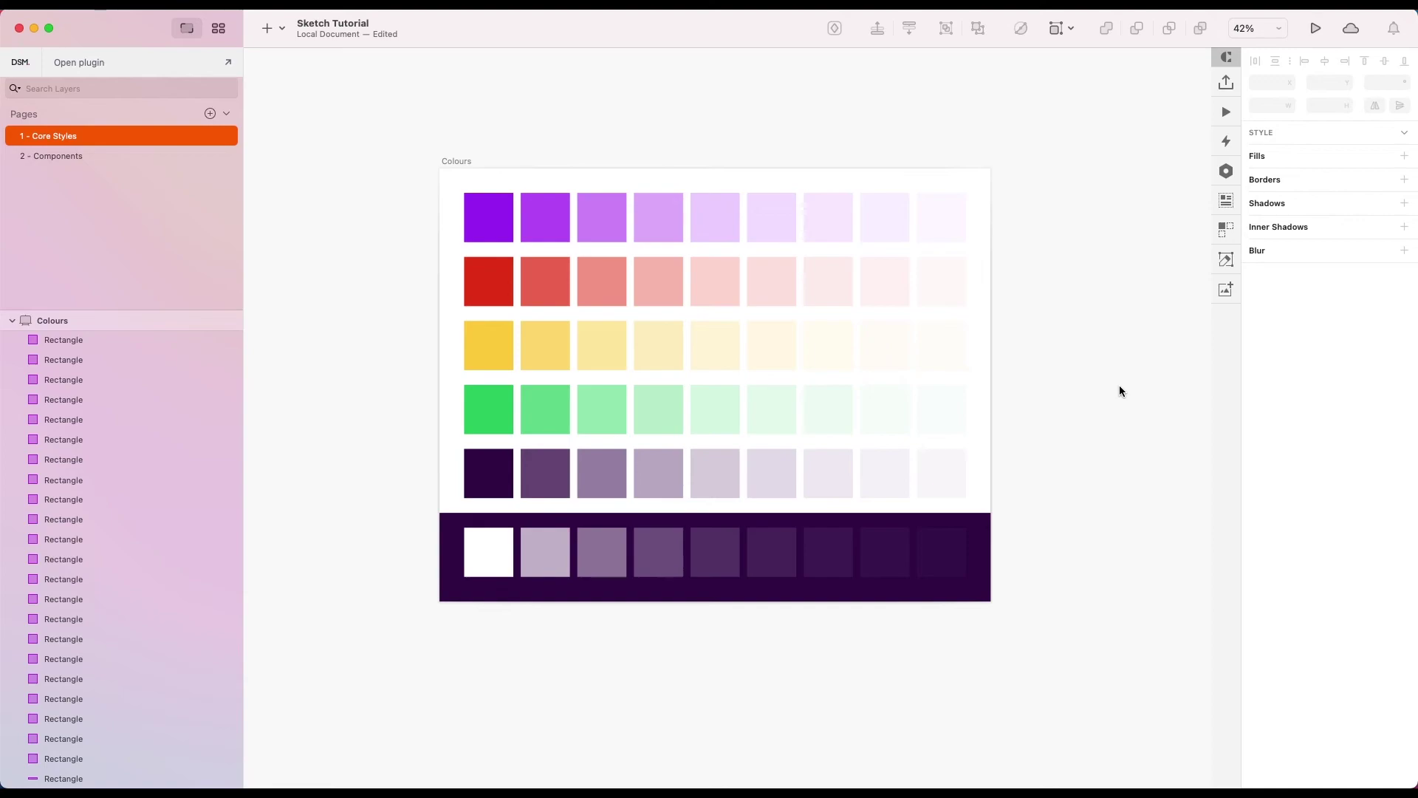
{"action": "scroll", "coordinate": [1119, 391], "scroll_direction": "right", "scroll_amount": 3}
{"action": "scroll", "coordinate": [1119, 391], "scroll_direction": "down", "scroll_amount": 1}
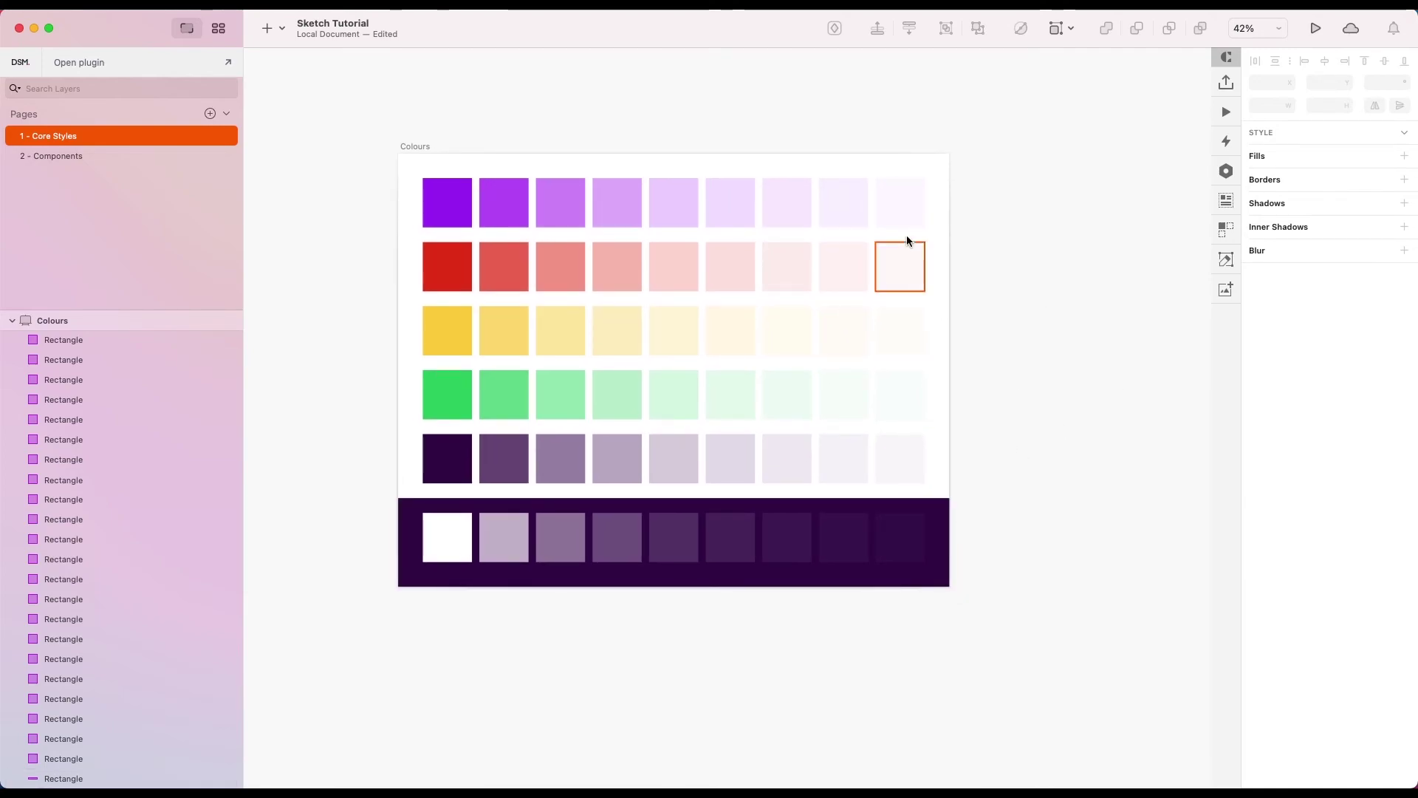
{"action": "left_click", "coordinate": [909, 200]}
{"action": "left_click", "coordinate": [1313, 326]}
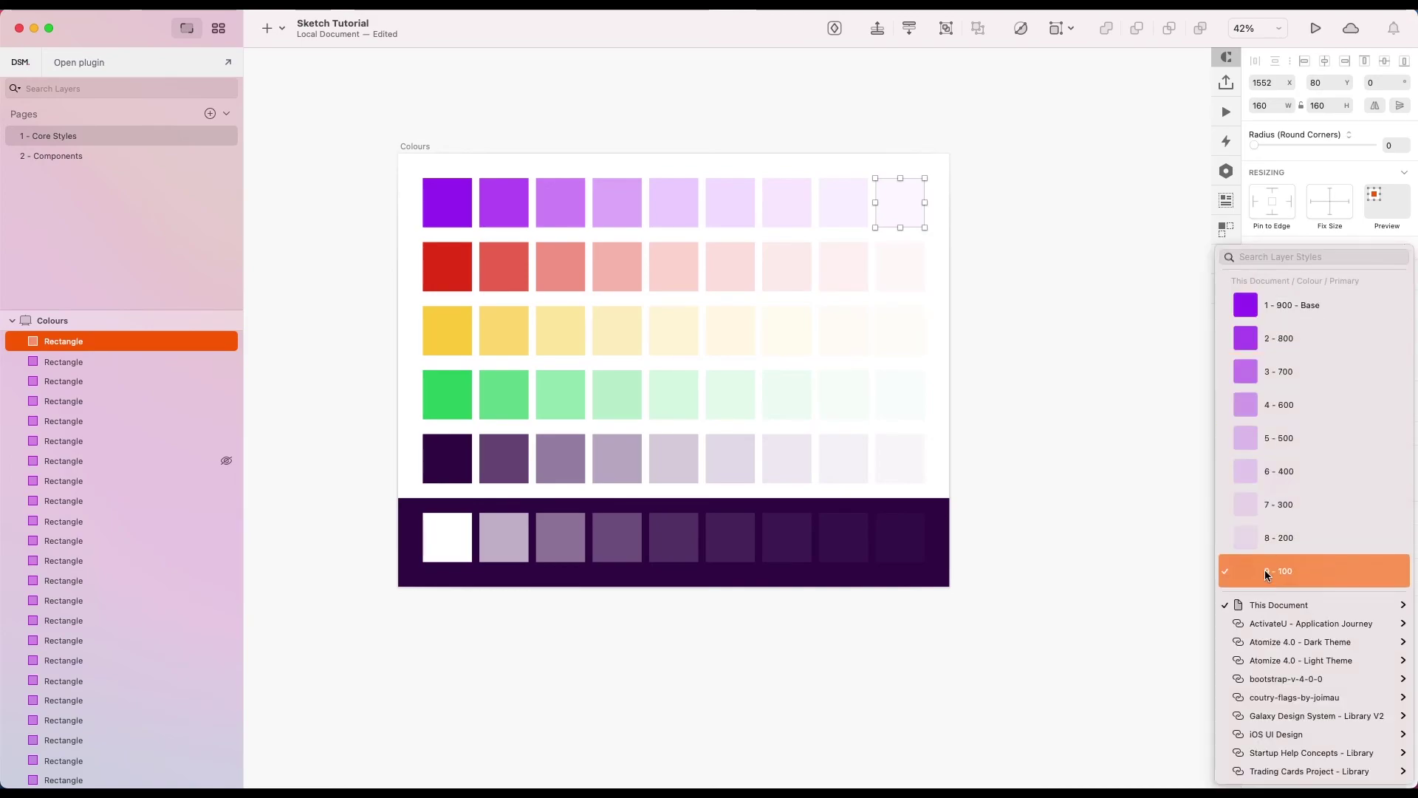
{"action": "mouse_move", "coordinate": [1248, 603]}
{"action": "mouse_move", "coordinate": [1197, 607]}
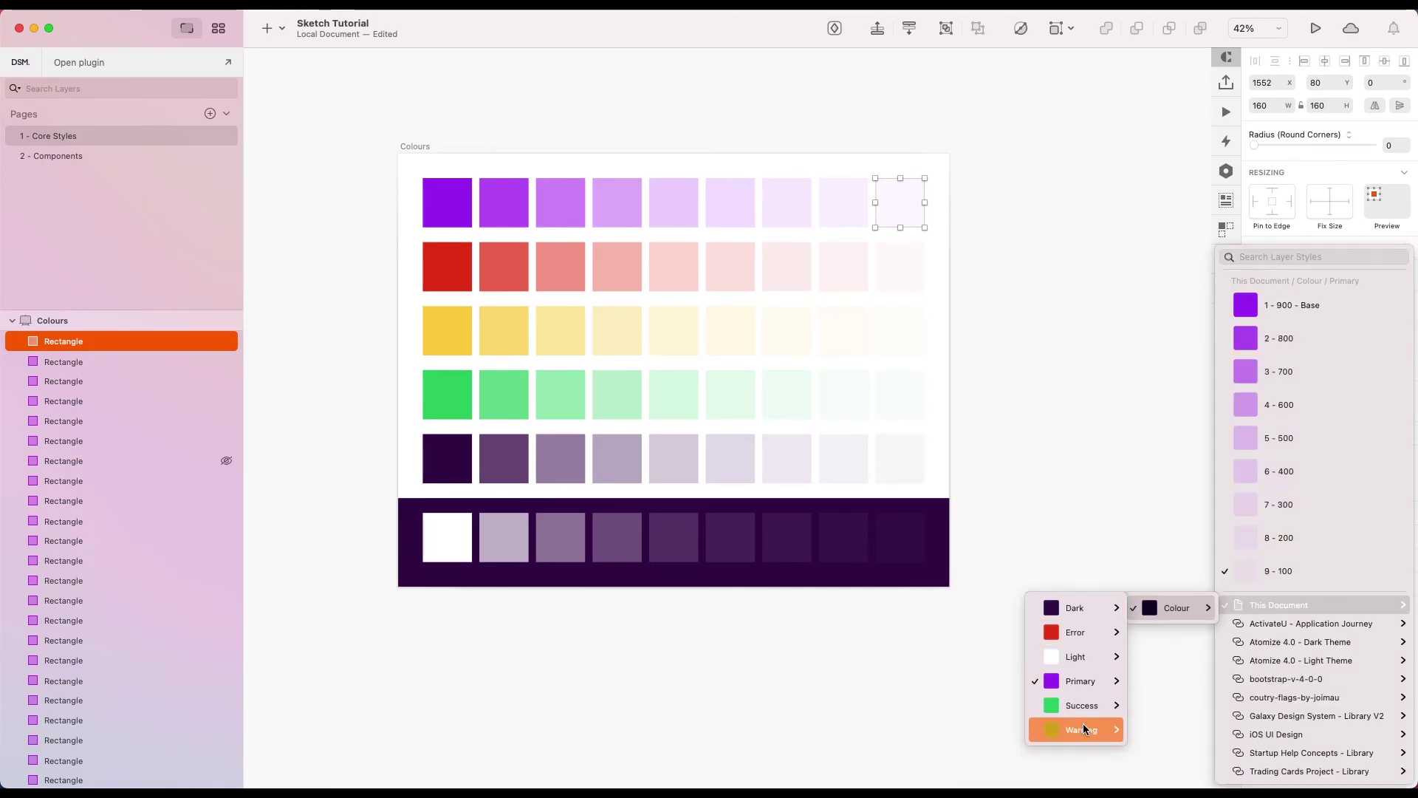
{"action": "mouse_move", "coordinate": [1082, 609]}
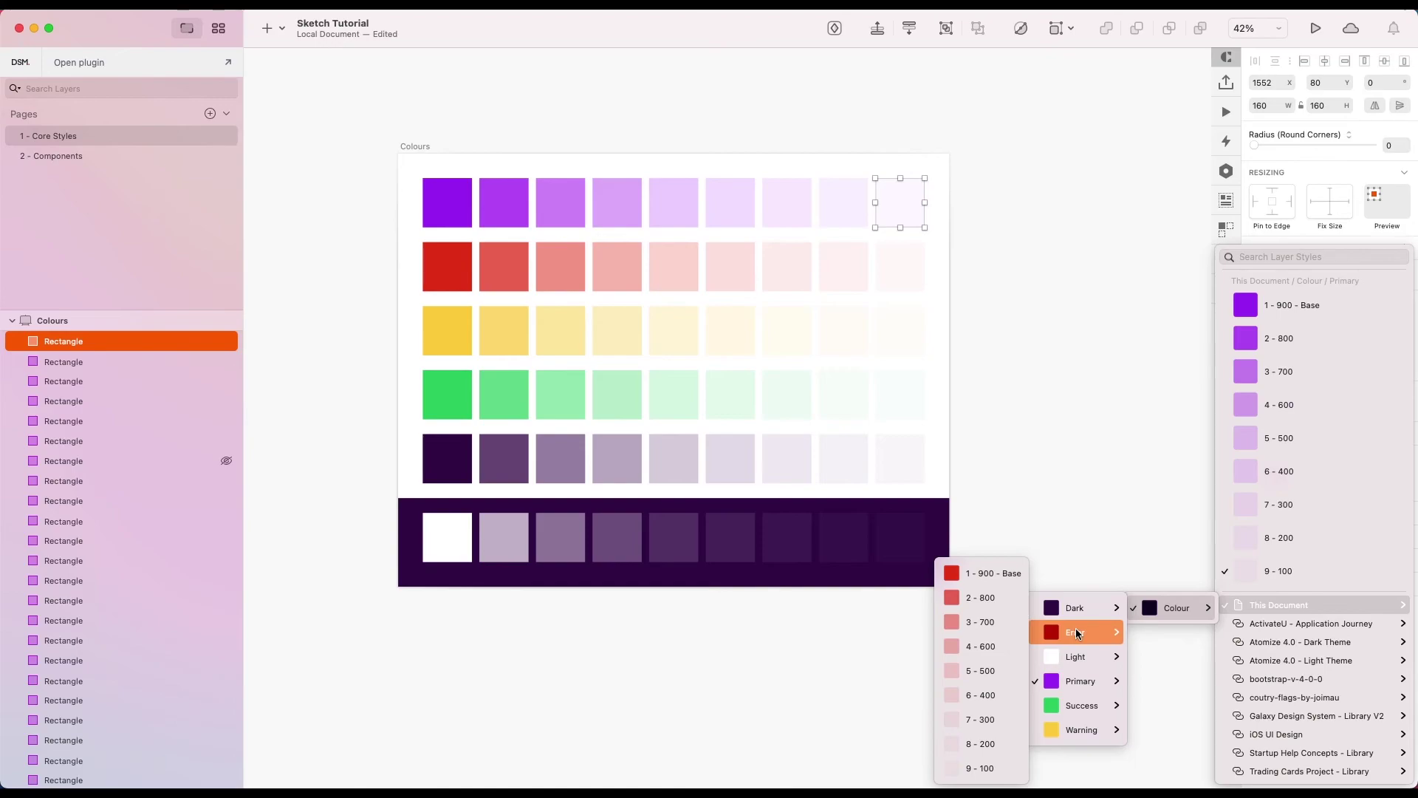
{"action": "mouse_move", "coordinate": [1066, 683]}
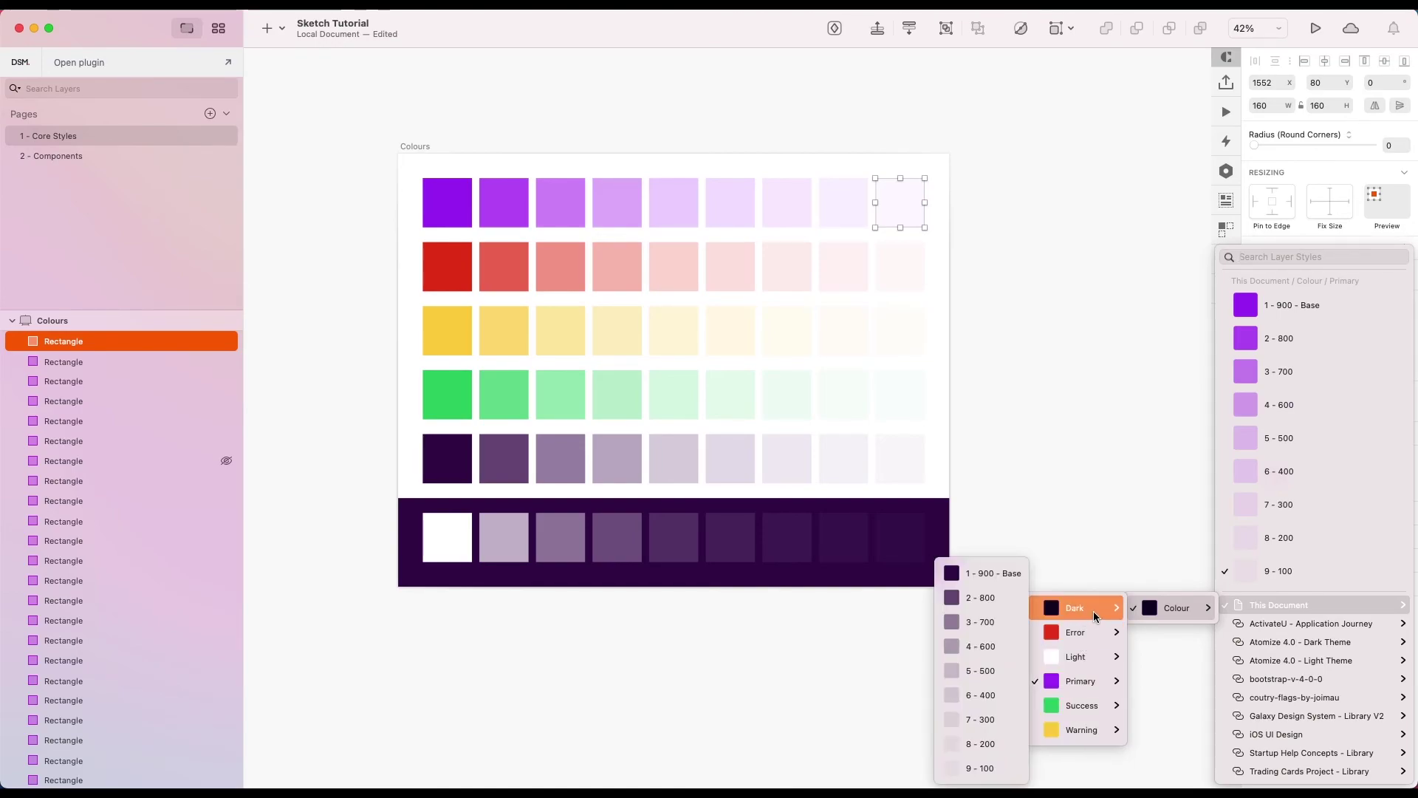
{"action": "mouse_move", "coordinate": [1086, 636]}
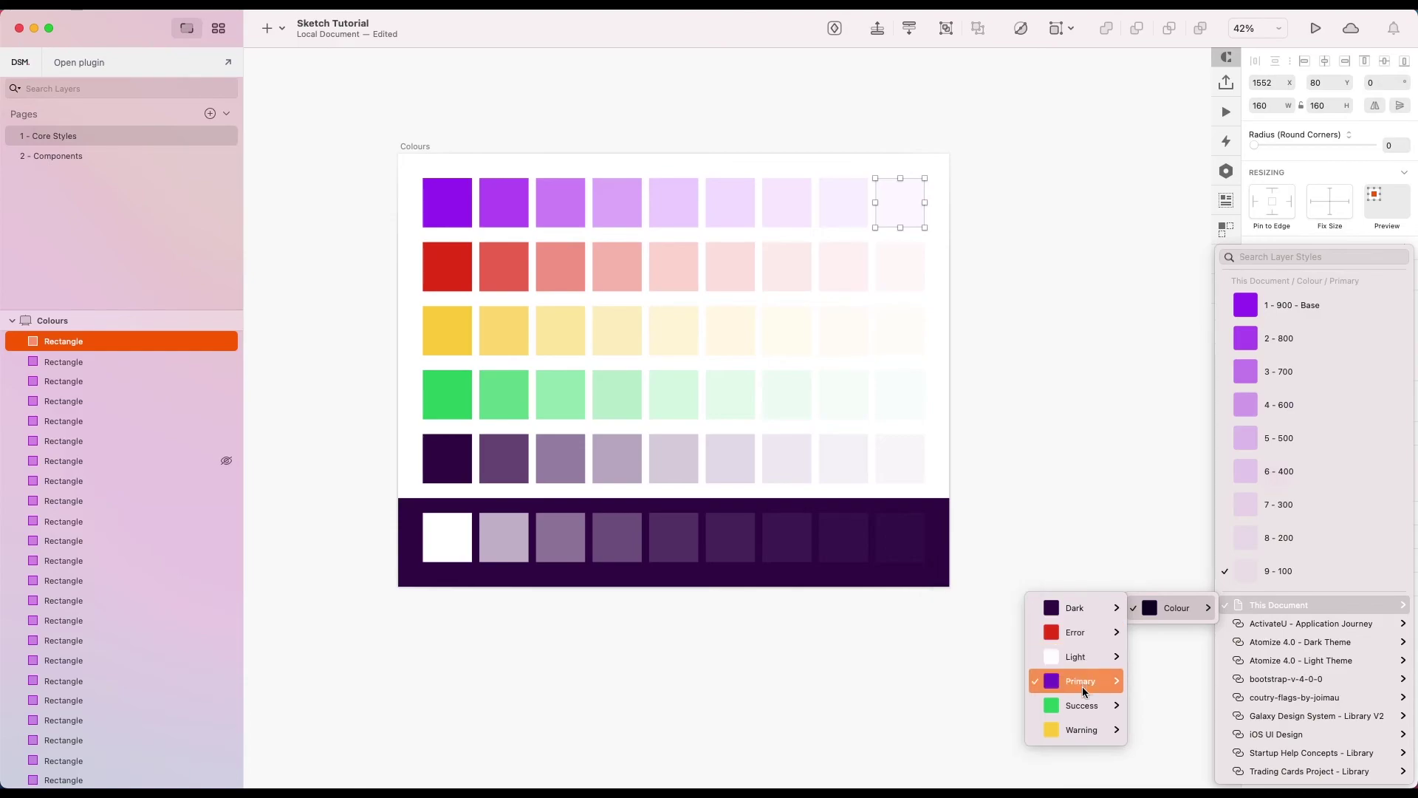
{"action": "left_click", "coordinate": [1108, 565]}
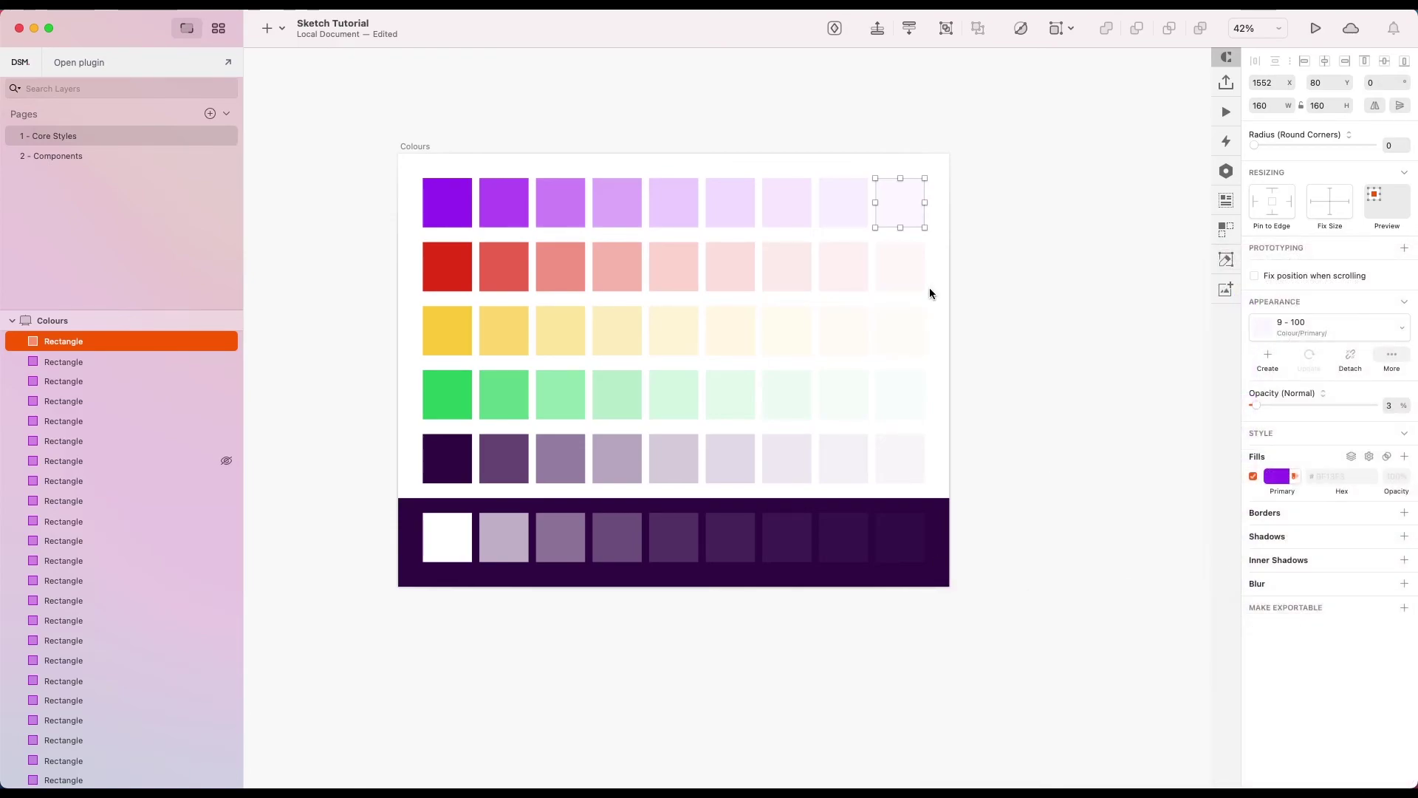
{"action": "left_click", "coordinate": [1322, 327]}
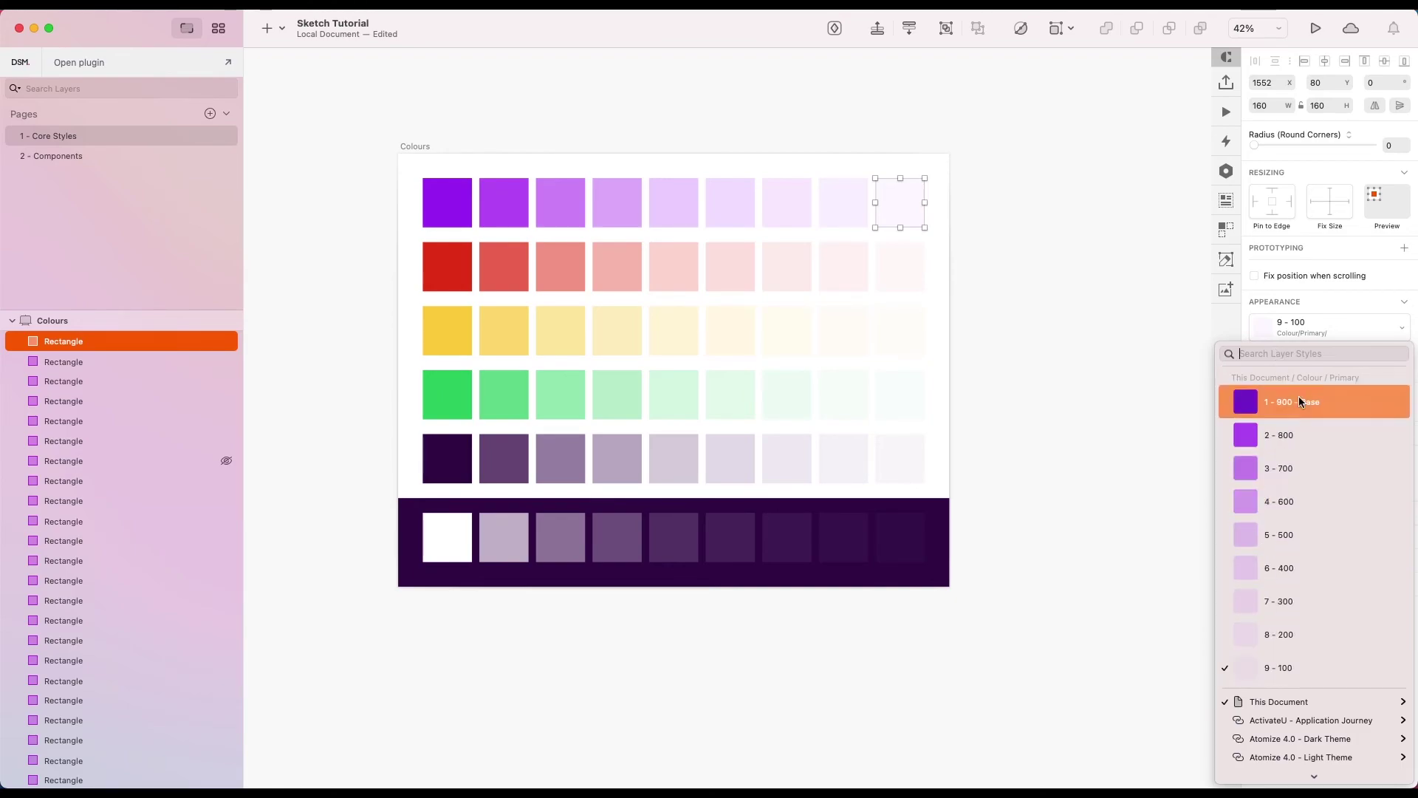
{"action": "left_click", "coordinate": [1301, 327]}
{"action": "left_click", "coordinate": [1283, 326]}
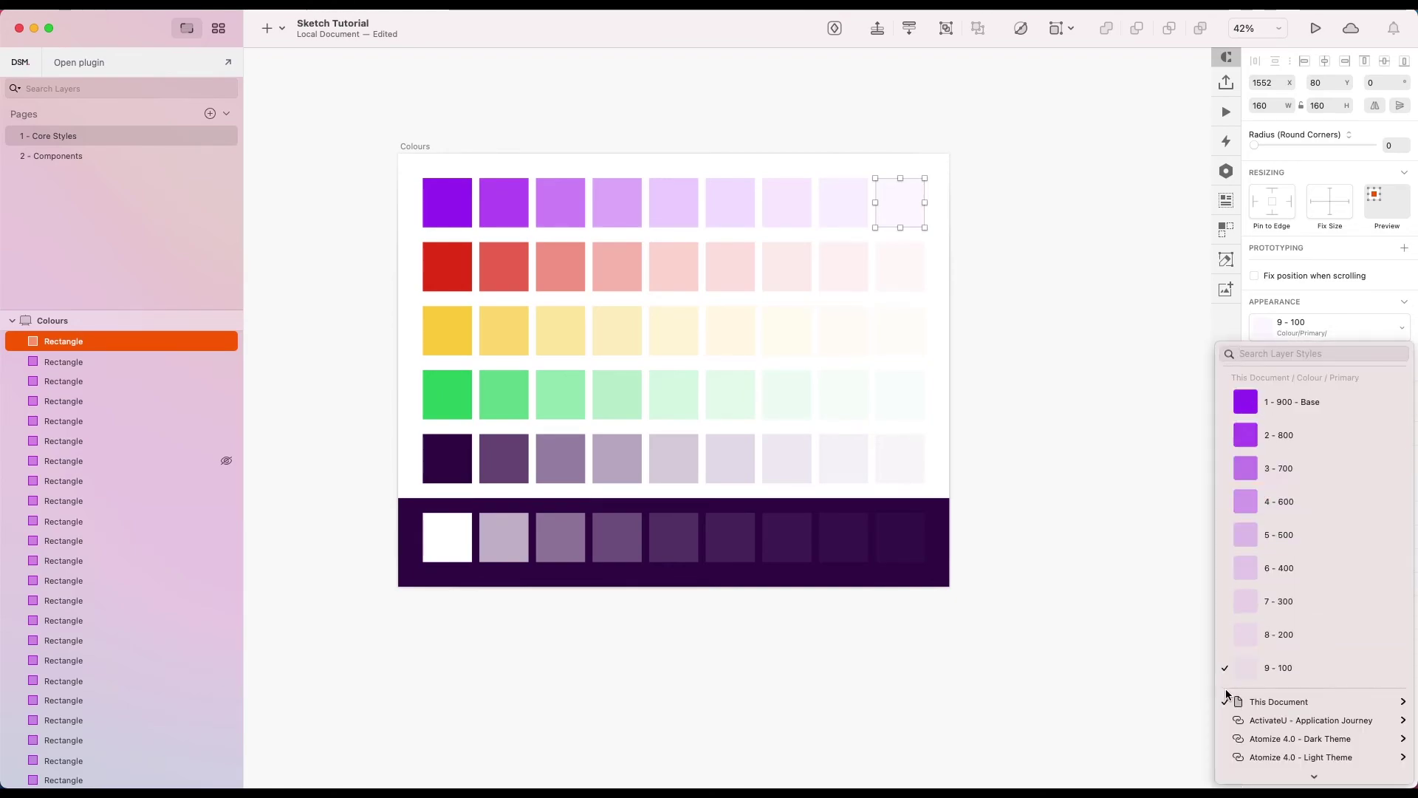
{"action": "mouse_move", "coordinate": [1230, 702]}
{"action": "mouse_move", "coordinate": [1180, 704]}
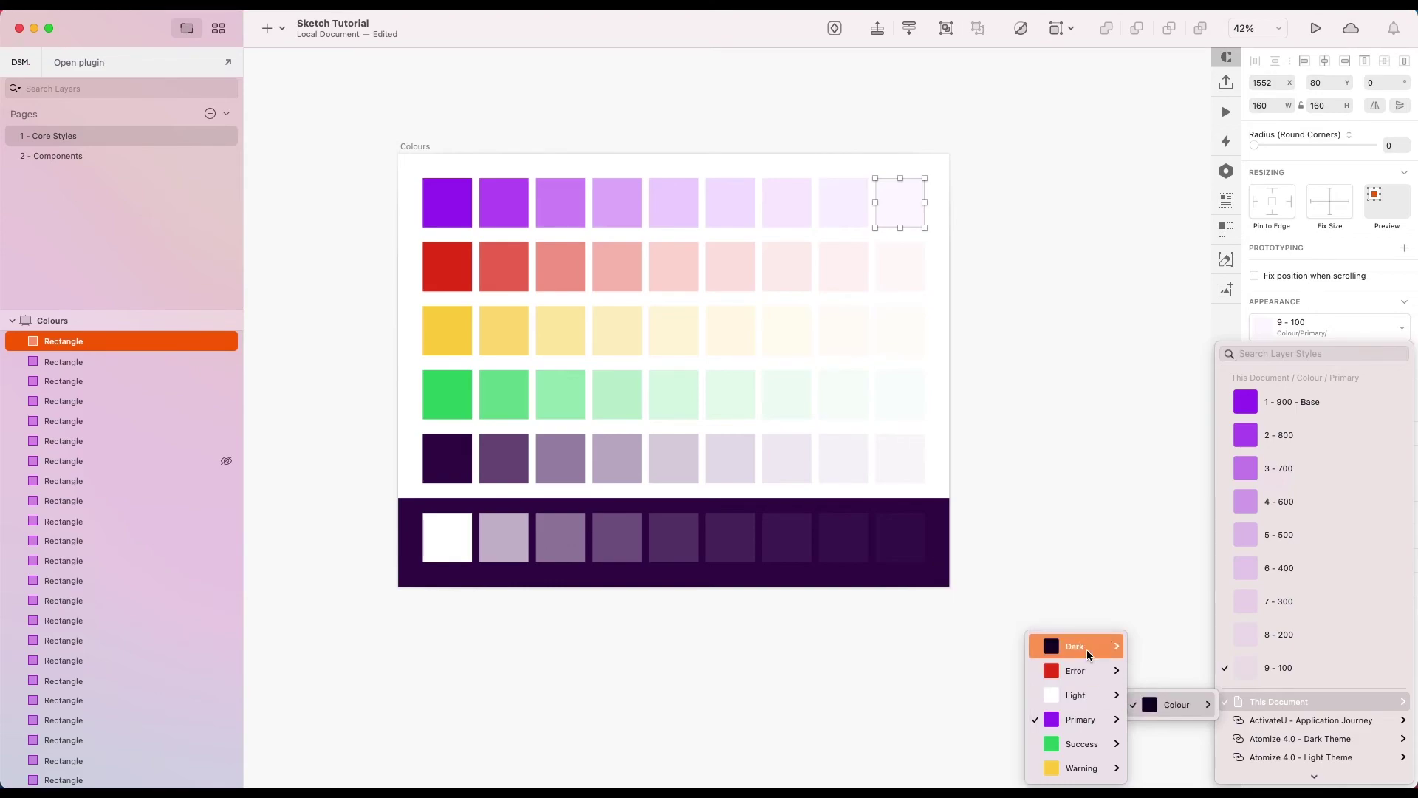
{"action": "mouse_move", "coordinate": [1074, 648]}
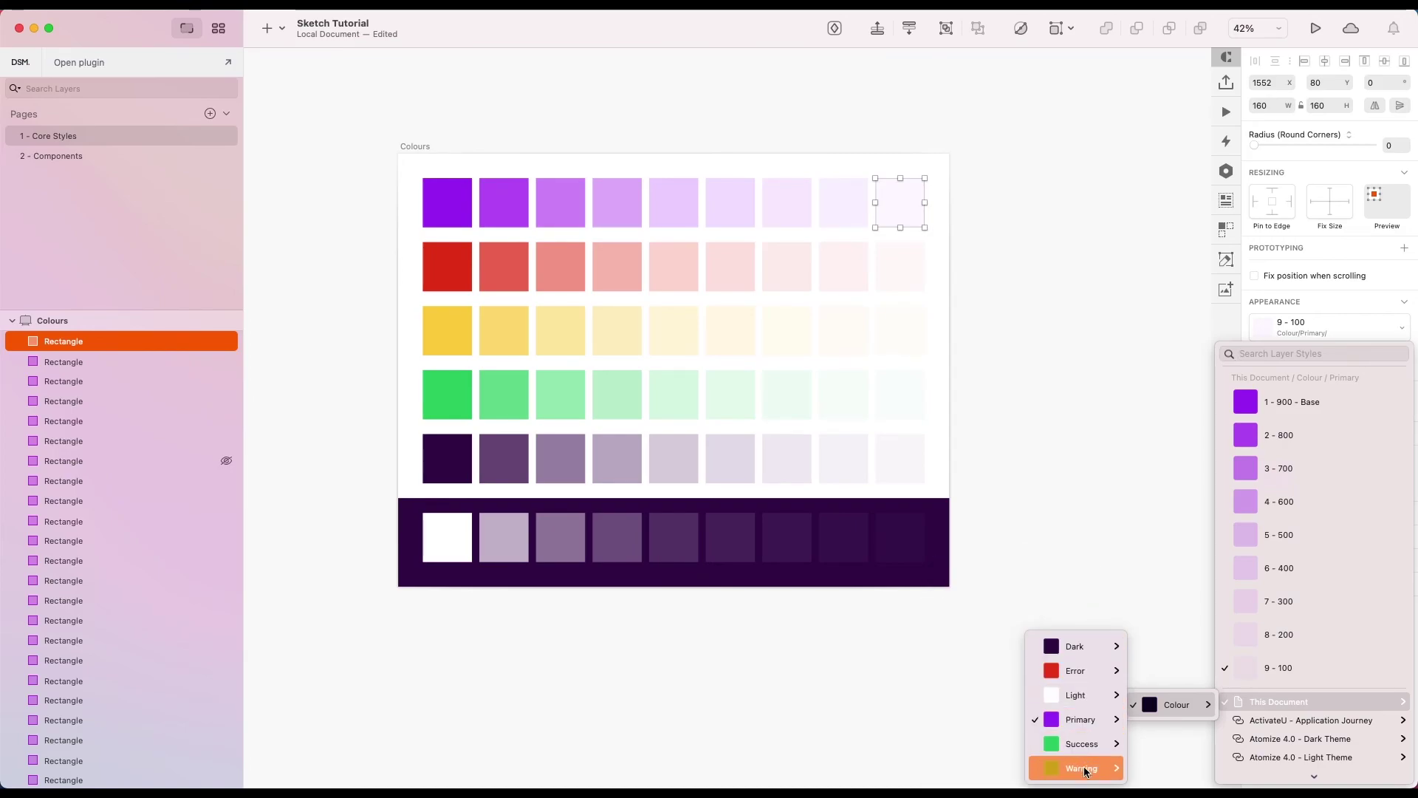
{"action": "left_click", "coordinate": [1089, 571]}
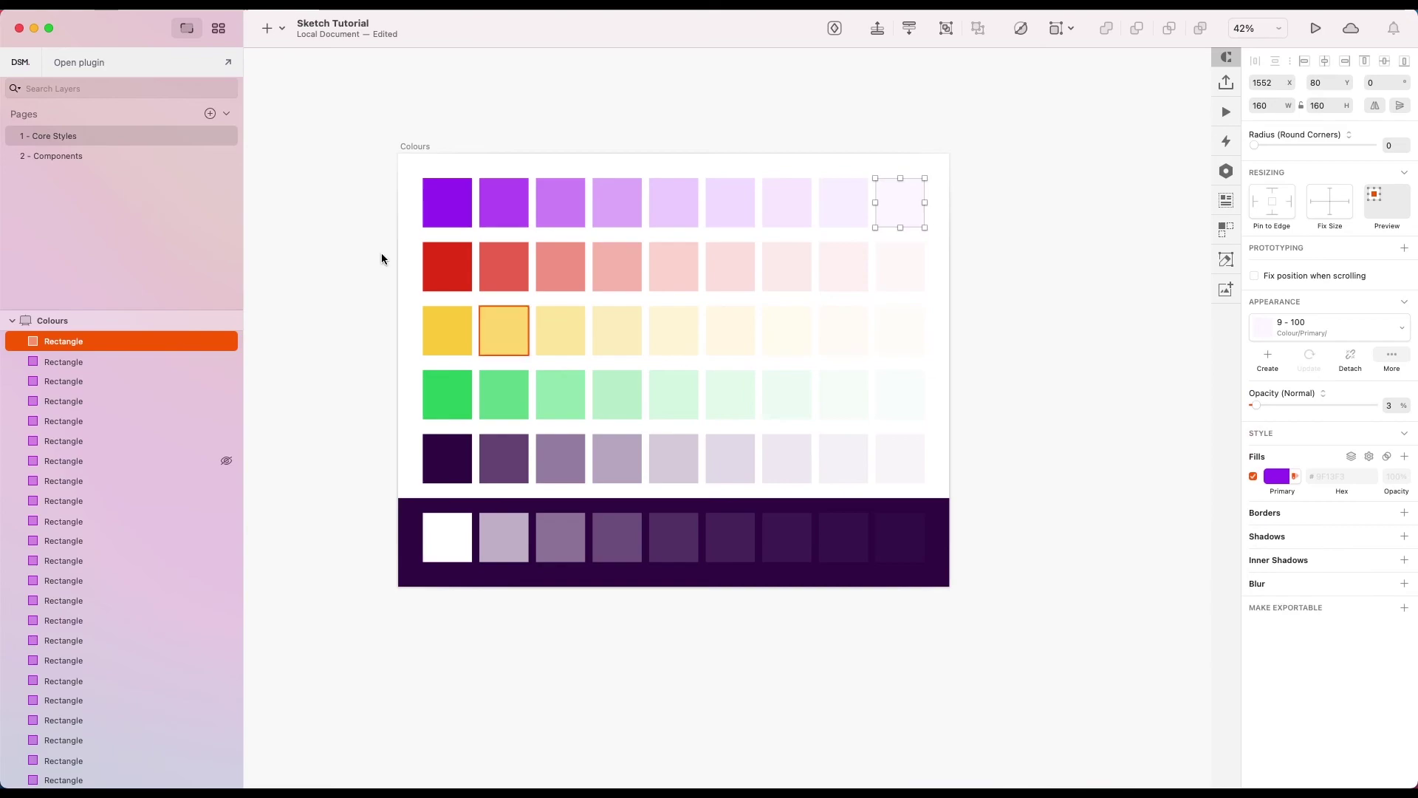
In the layer styles overview, rename the Primary group to '1 - Primary' and return to the artboard.
{"action": "left_click", "coordinate": [220, 32]}
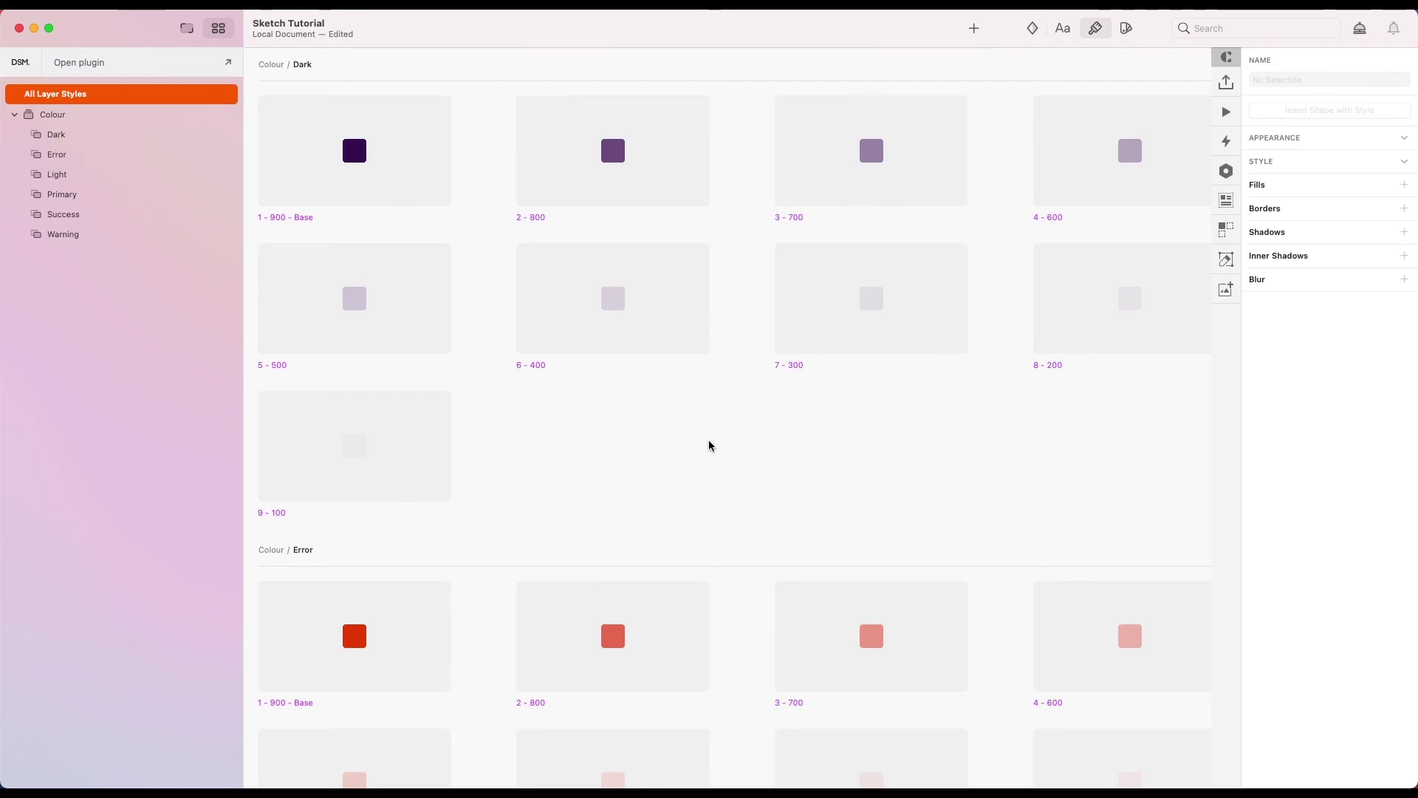
{"action": "left_click", "coordinate": [82, 121]}
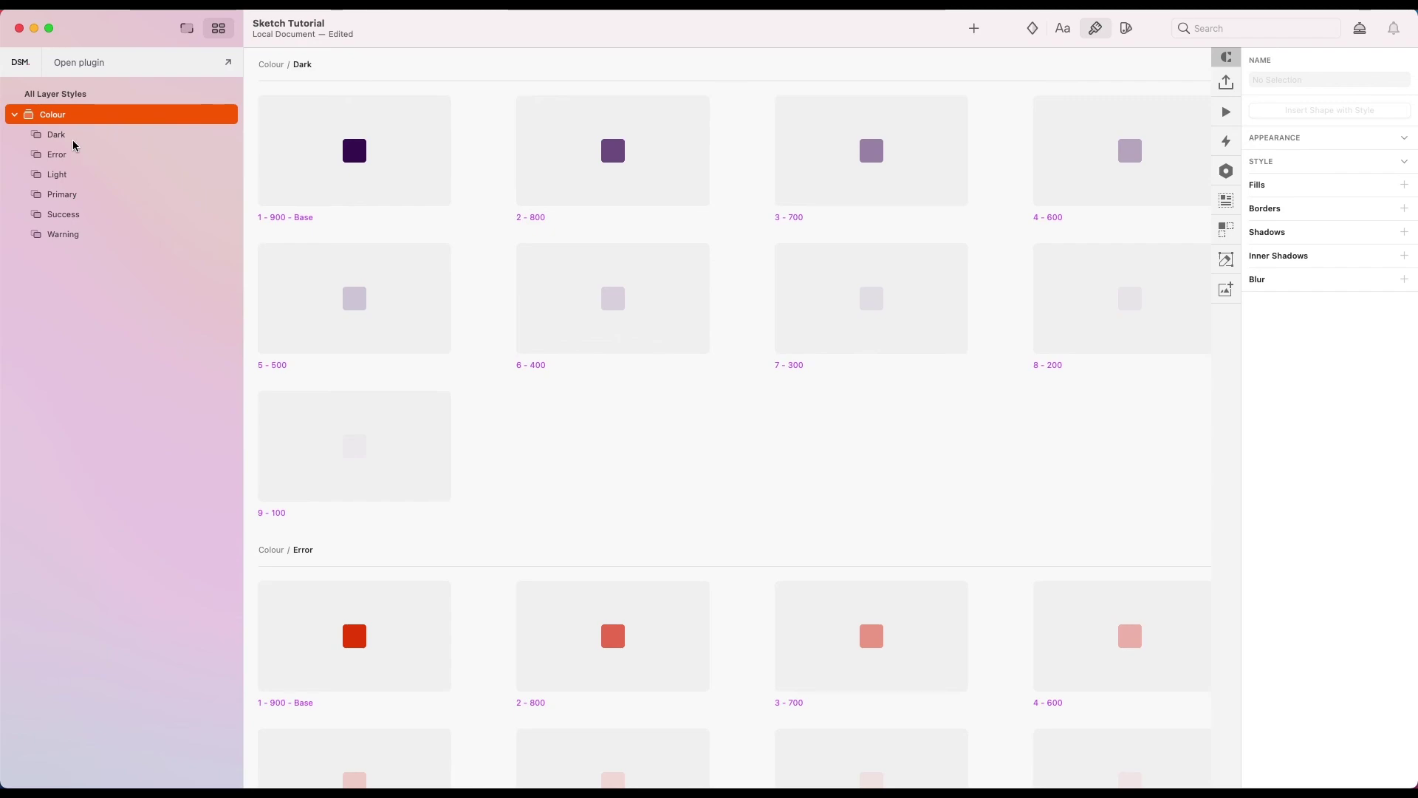
{"action": "left_click", "coordinate": [73, 137]}
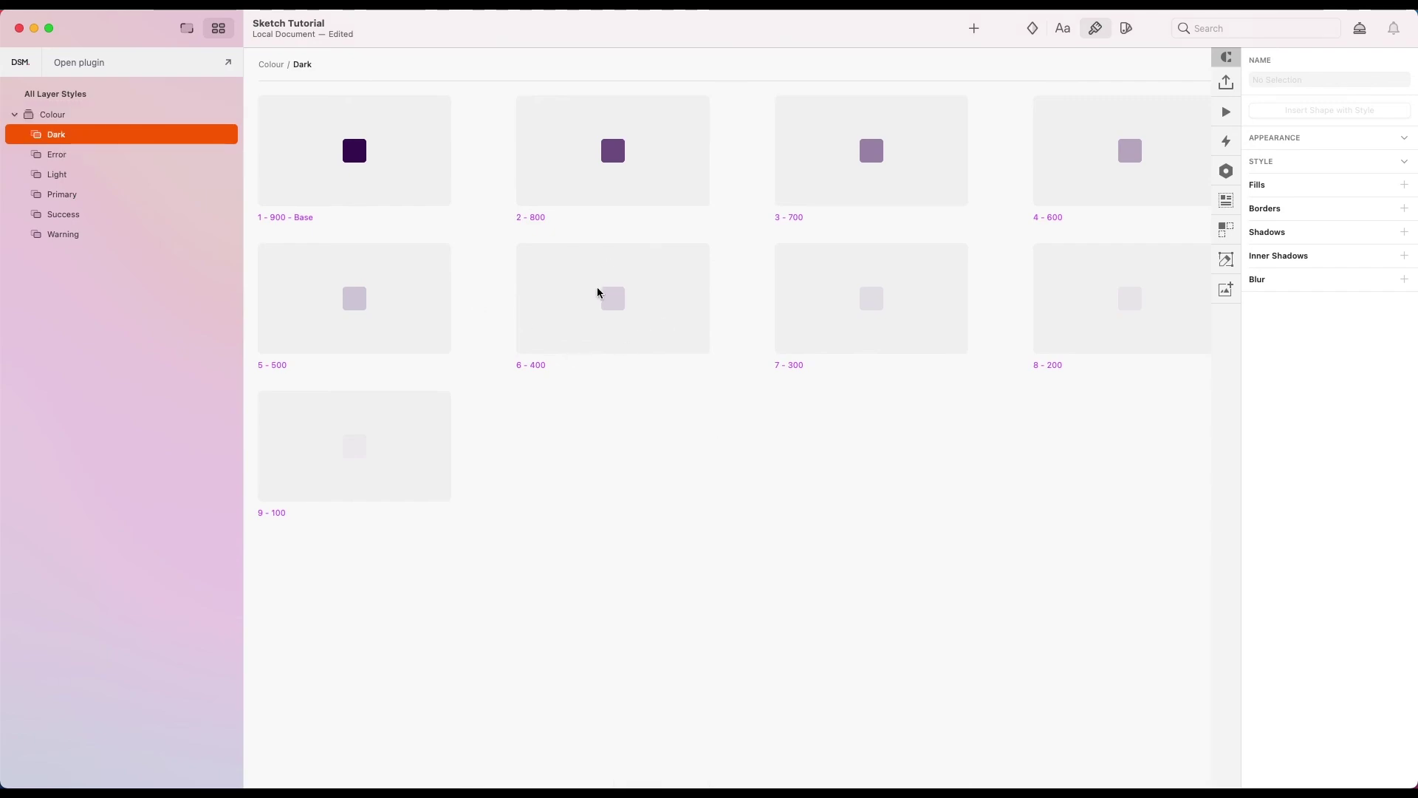
{"action": "left_click", "coordinate": [53, 118]}
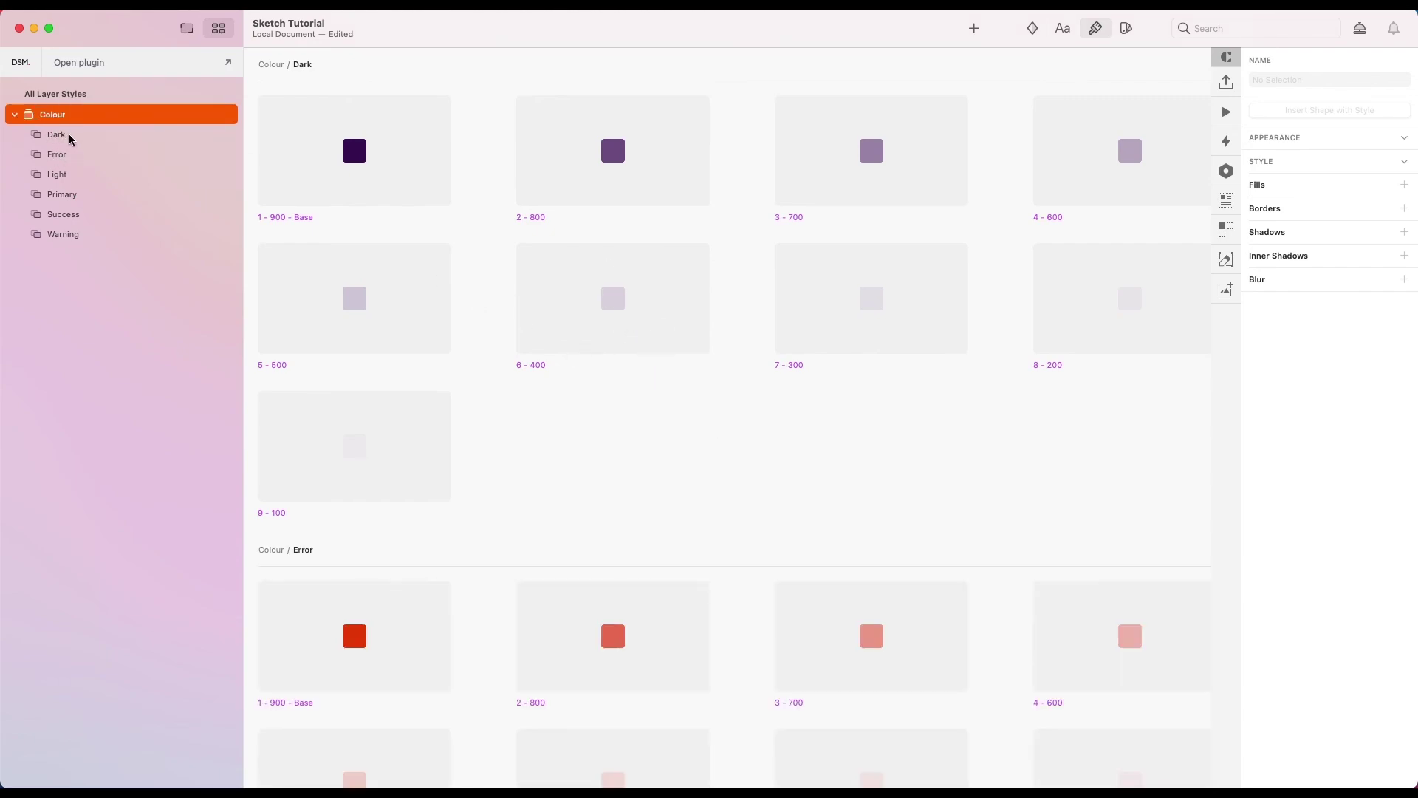
{"action": "double_click", "coordinate": [58, 195]}
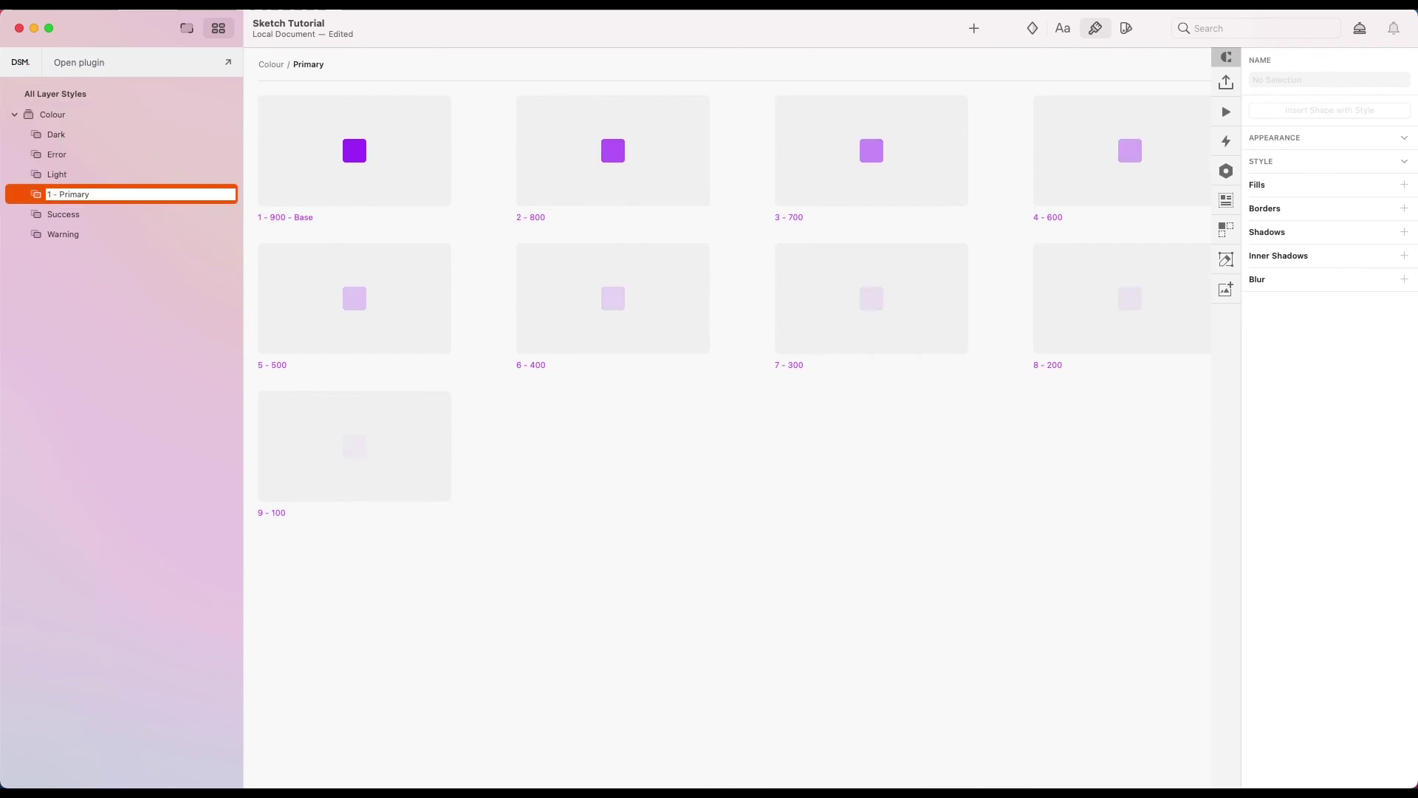
{"action": "key", "text": "Return"}
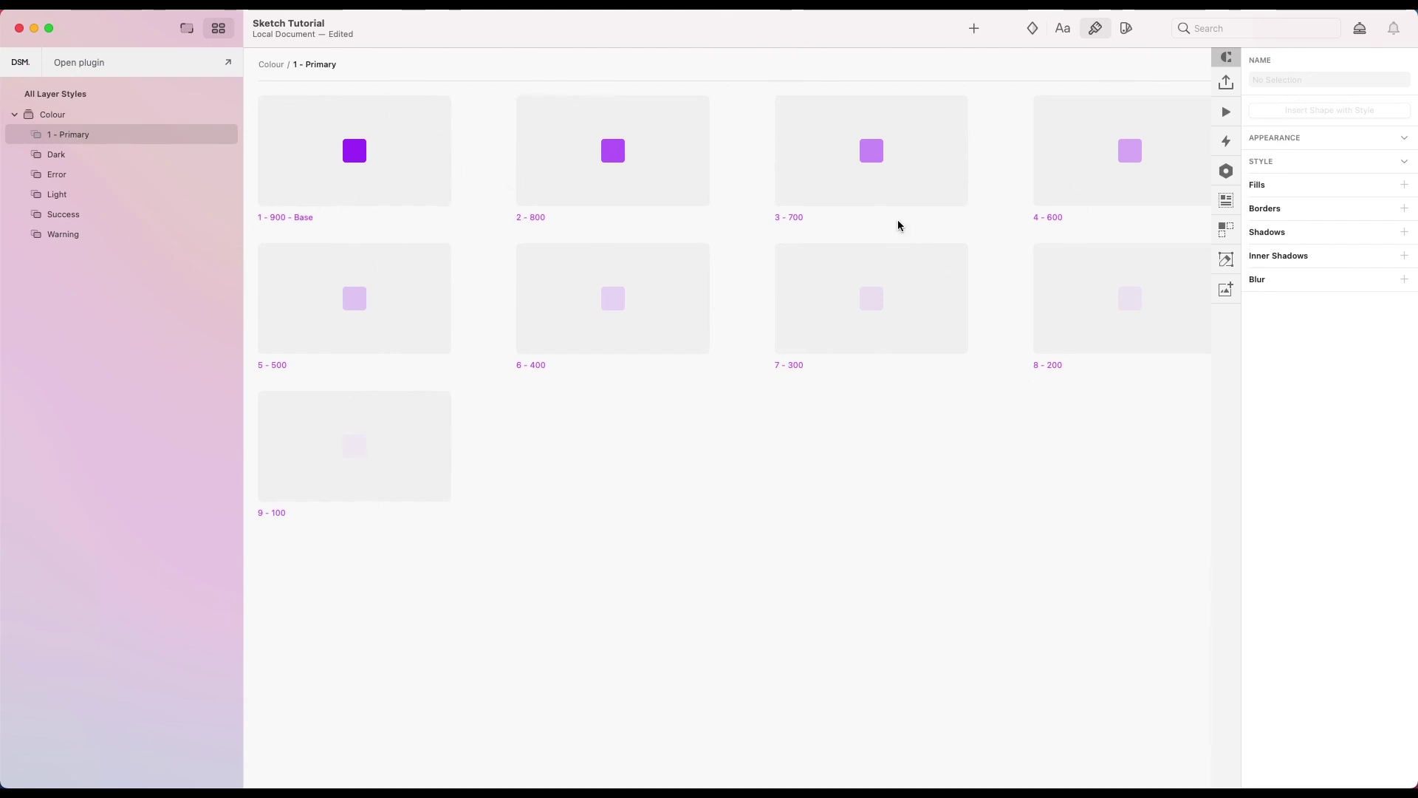
{"action": "left_click", "coordinate": [187, 29]}
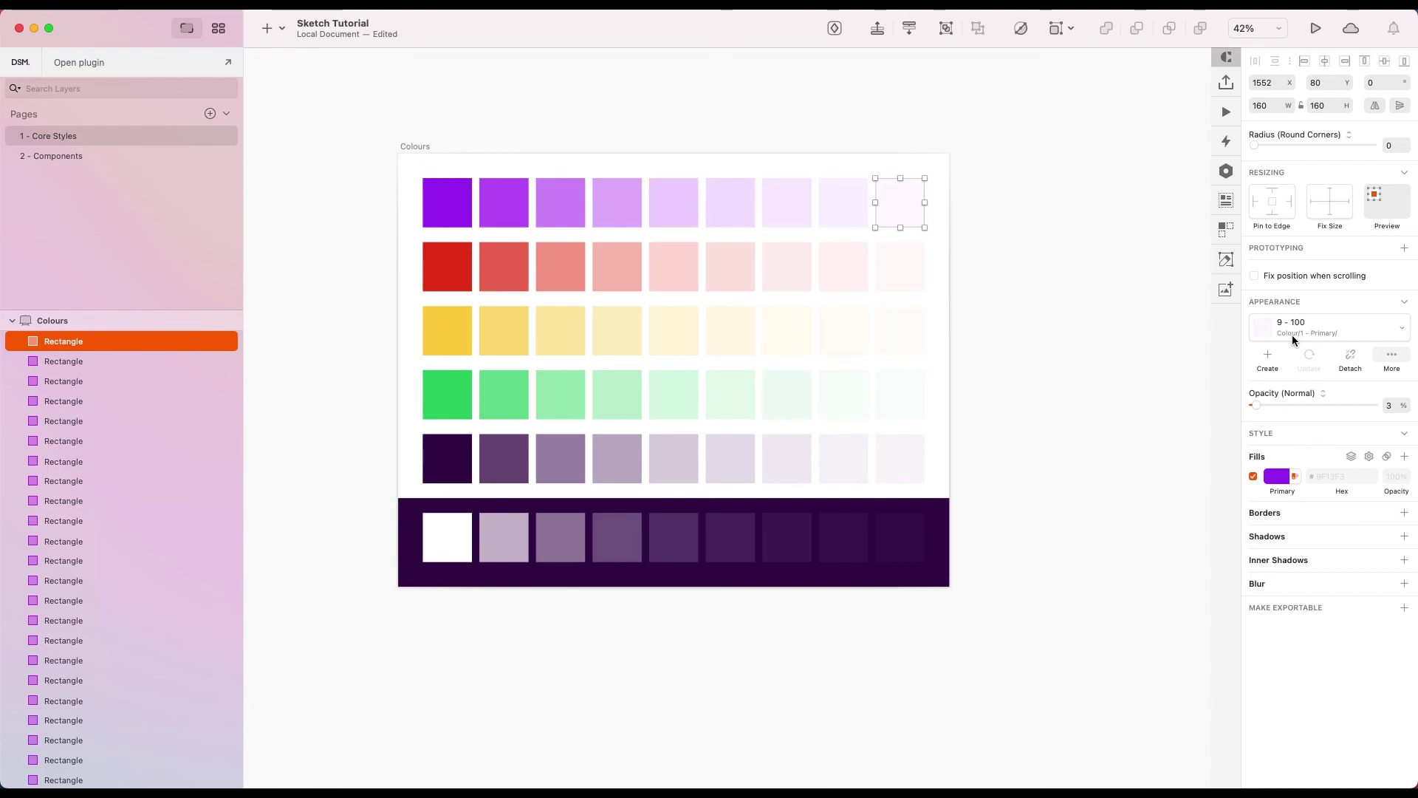
{"action": "left_click", "coordinate": [1311, 325]}
{"action": "mouse_move", "coordinate": [1274, 607]}
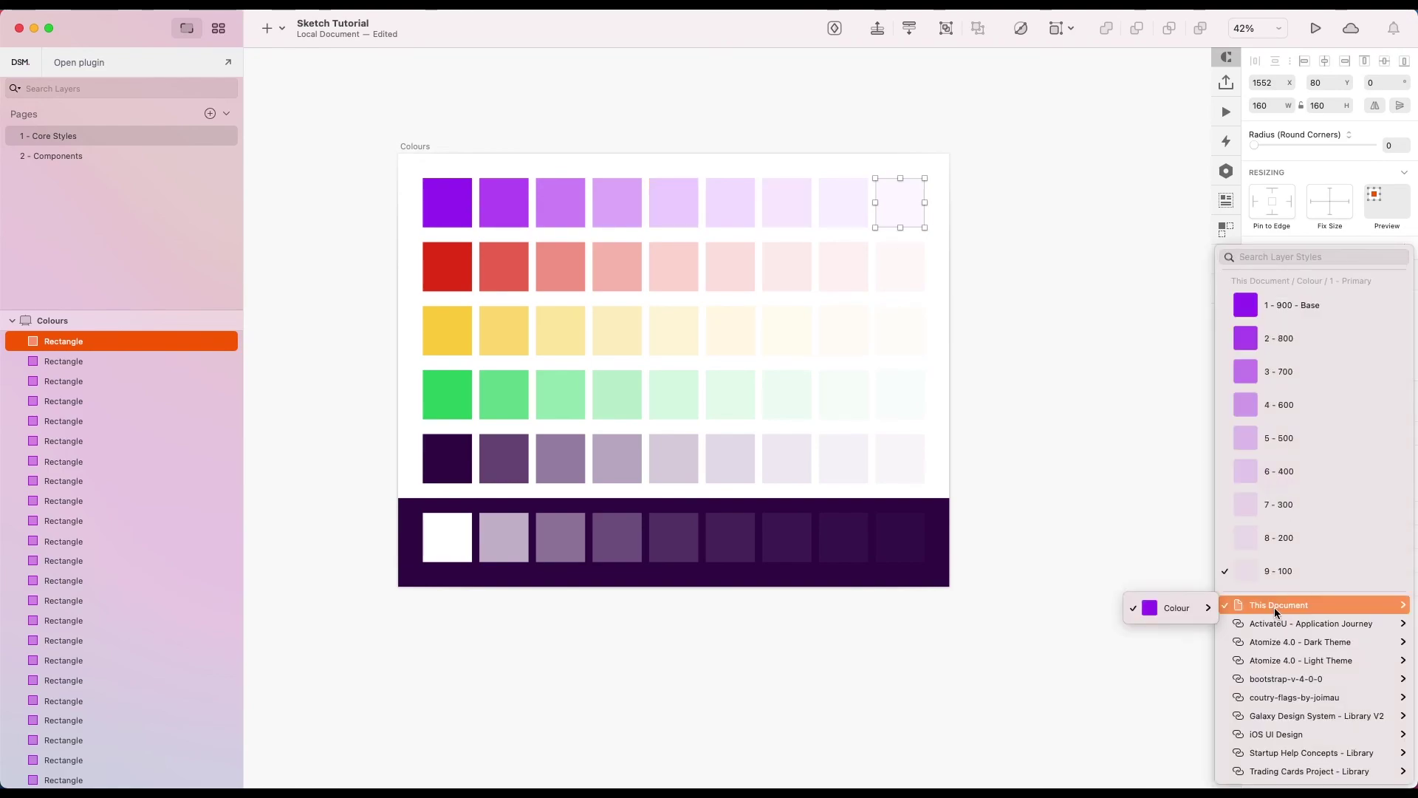
{"action": "mouse_move", "coordinate": [1192, 613]}
{"action": "mouse_move", "coordinate": [1077, 608]}
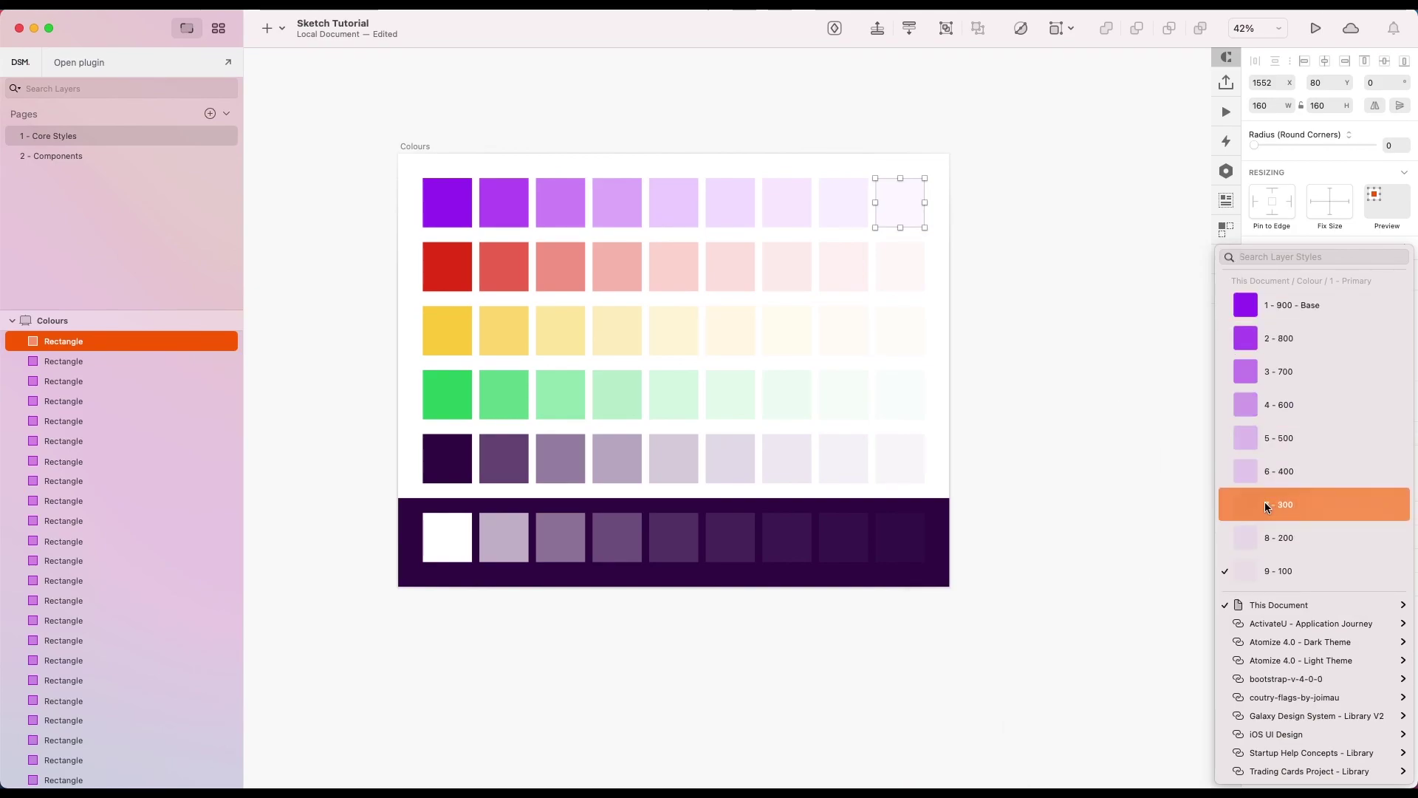
{"action": "left_click", "coordinate": [1071, 353]}
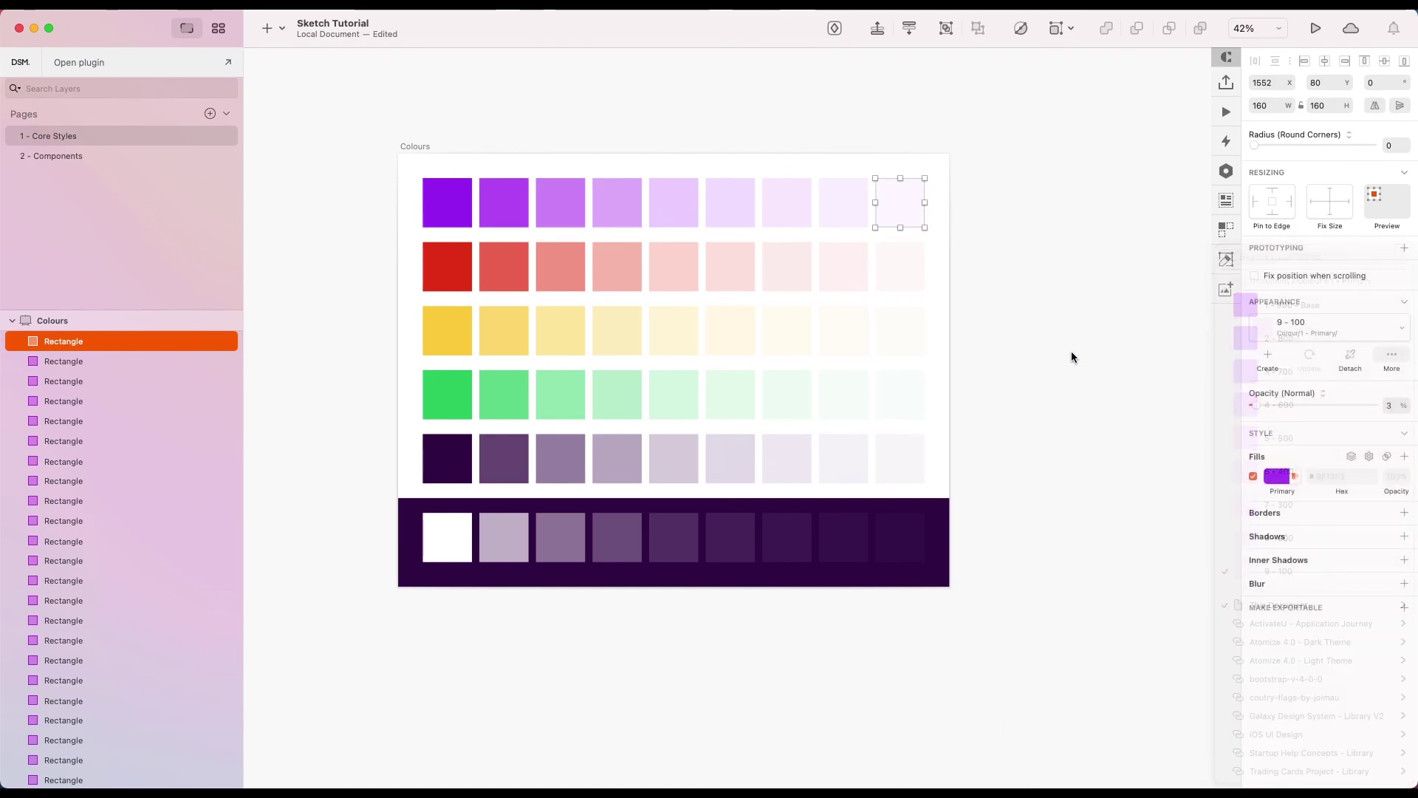
{"action": "left_click", "coordinate": [216, 33]}
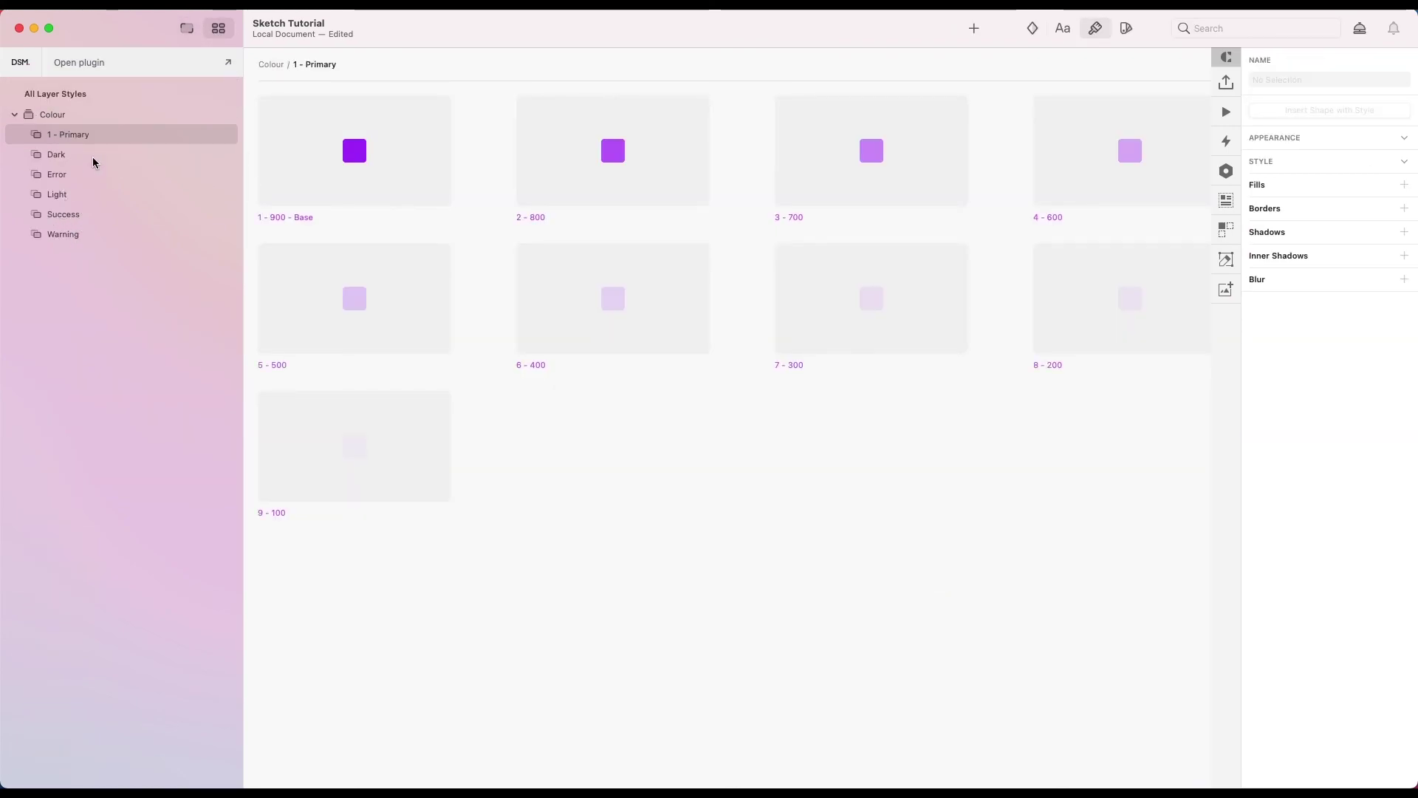
{"action": "left_click", "coordinate": [187, 28]}
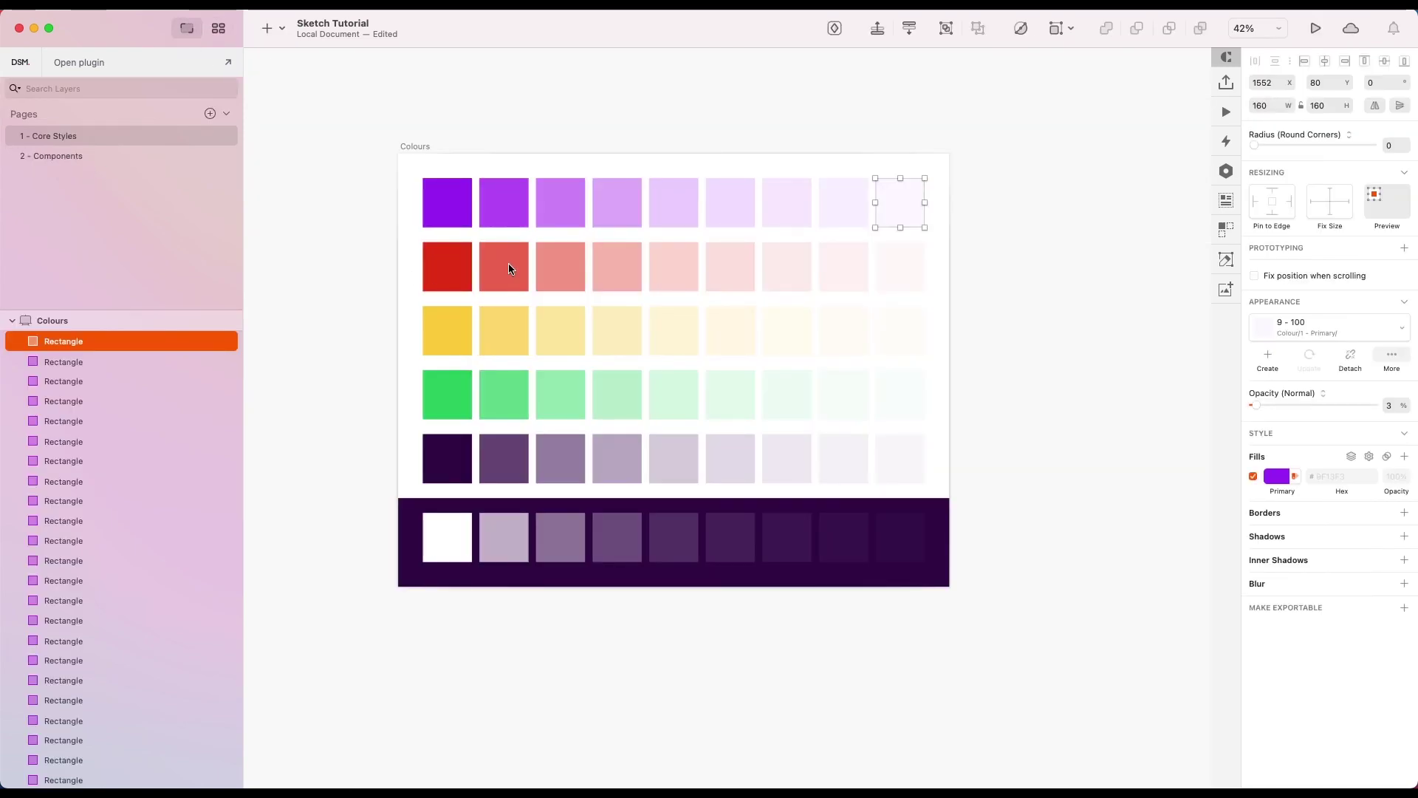
Number the Error, Warning and Success style groups as 2 -, 3 - and 4 -.
{"action": "left_click", "coordinate": [217, 34]}
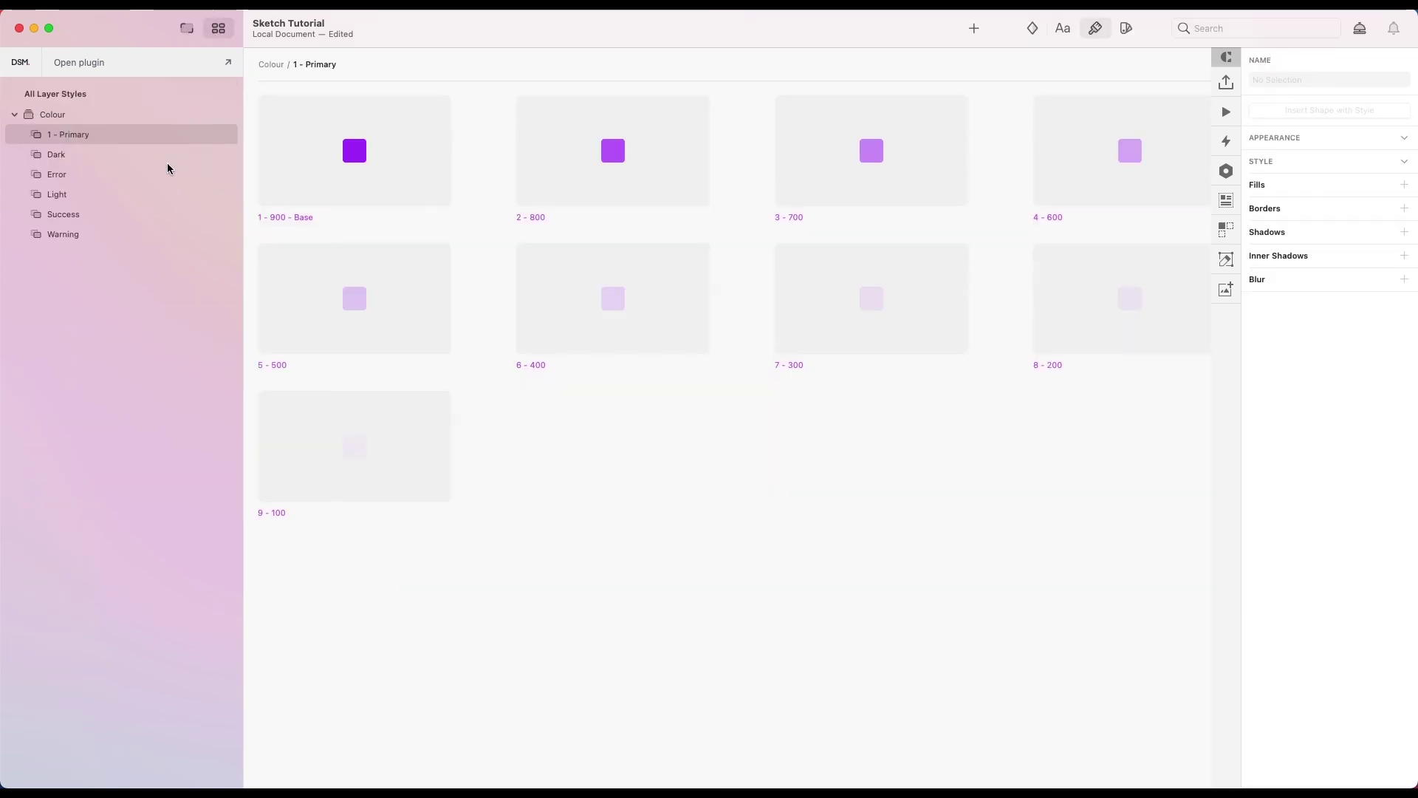
{"action": "left_click", "coordinate": [72, 180]}
{"action": "double_click", "coordinate": [56, 172]}
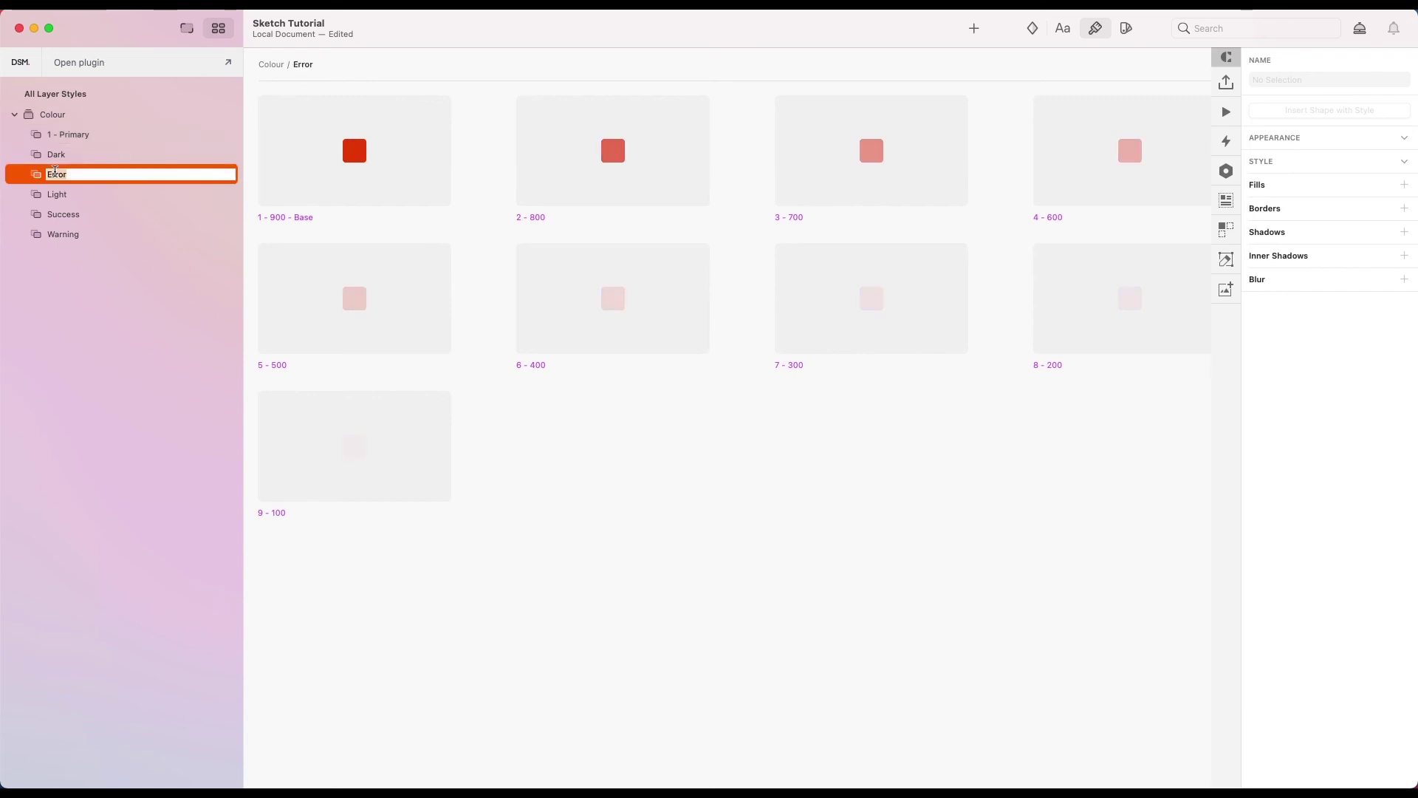
{"action": "type", "text": "2 -"}
{"action": "key", "text": "Return"}
{"action": "double_click", "coordinate": [62, 235]}
{"action": "type", "text": "3 -"}
{"action": "key", "text": "Return"}
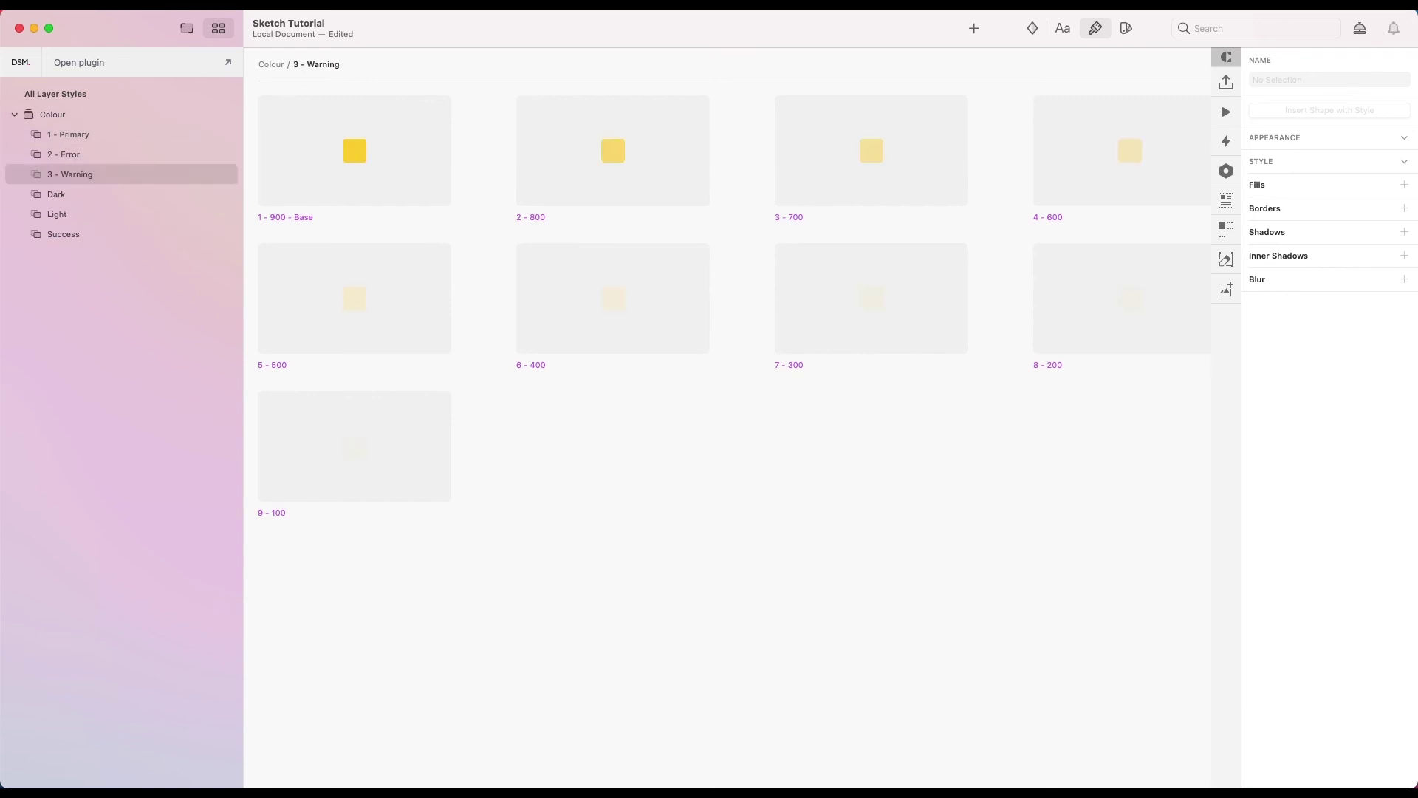
{"action": "double_click", "coordinate": [63, 234]}
{"action": "type", "text": "4 -"}
{"action": "key", "text": "Return"}
Number the Dark and Light style groups as 5 - and 6 -, then return to Canvas.
{"action": "double_click", "coordinate": [63, 215]}
{"action": "type", "text": "5 -"}
{"action": "key", "text": "Return"}
{"action": "double_click", "coordinate": [63, 234]}
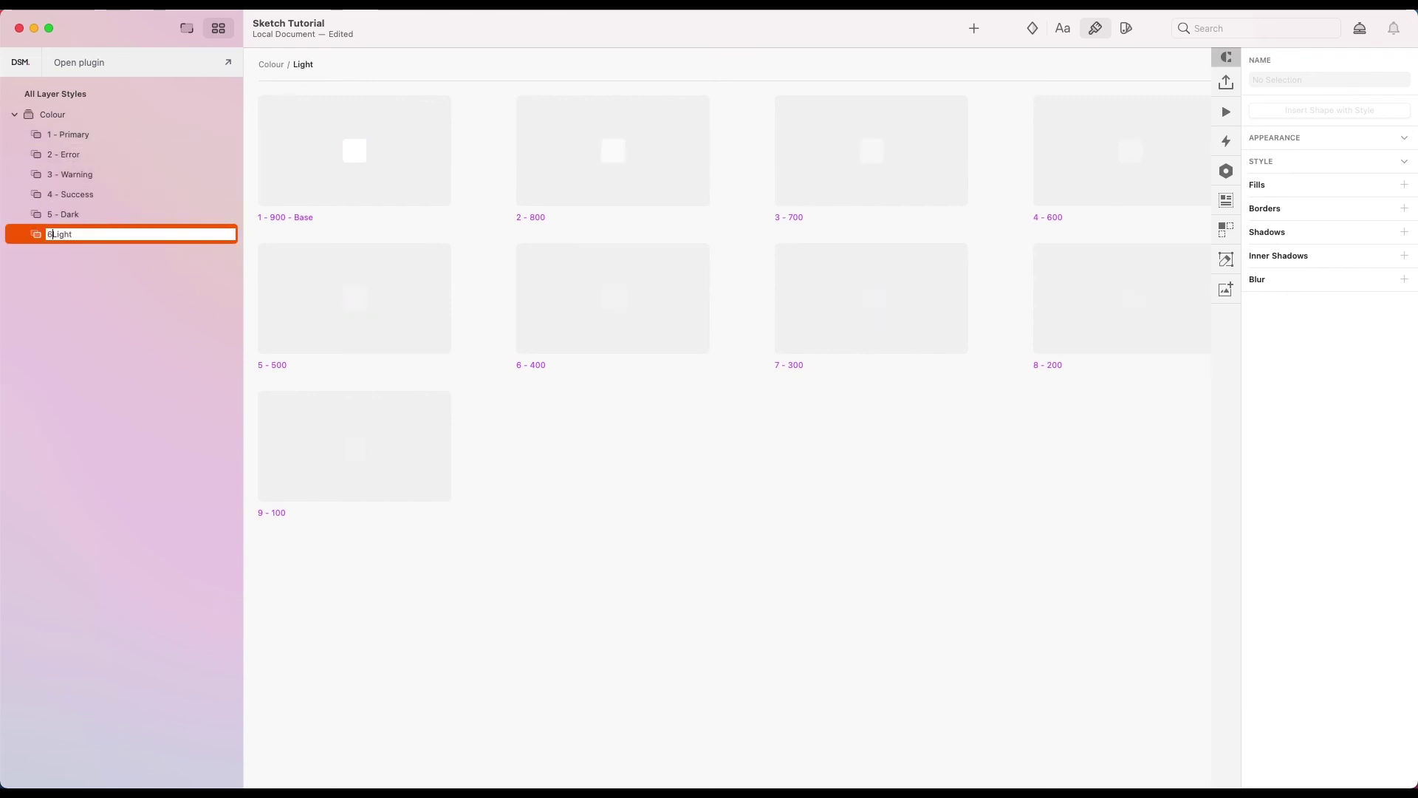
{"action": "type", "text": "6 -"}
{"action": "key", "text": "Return"}
{"action": "left_click", "coordinate": [186, 28]}
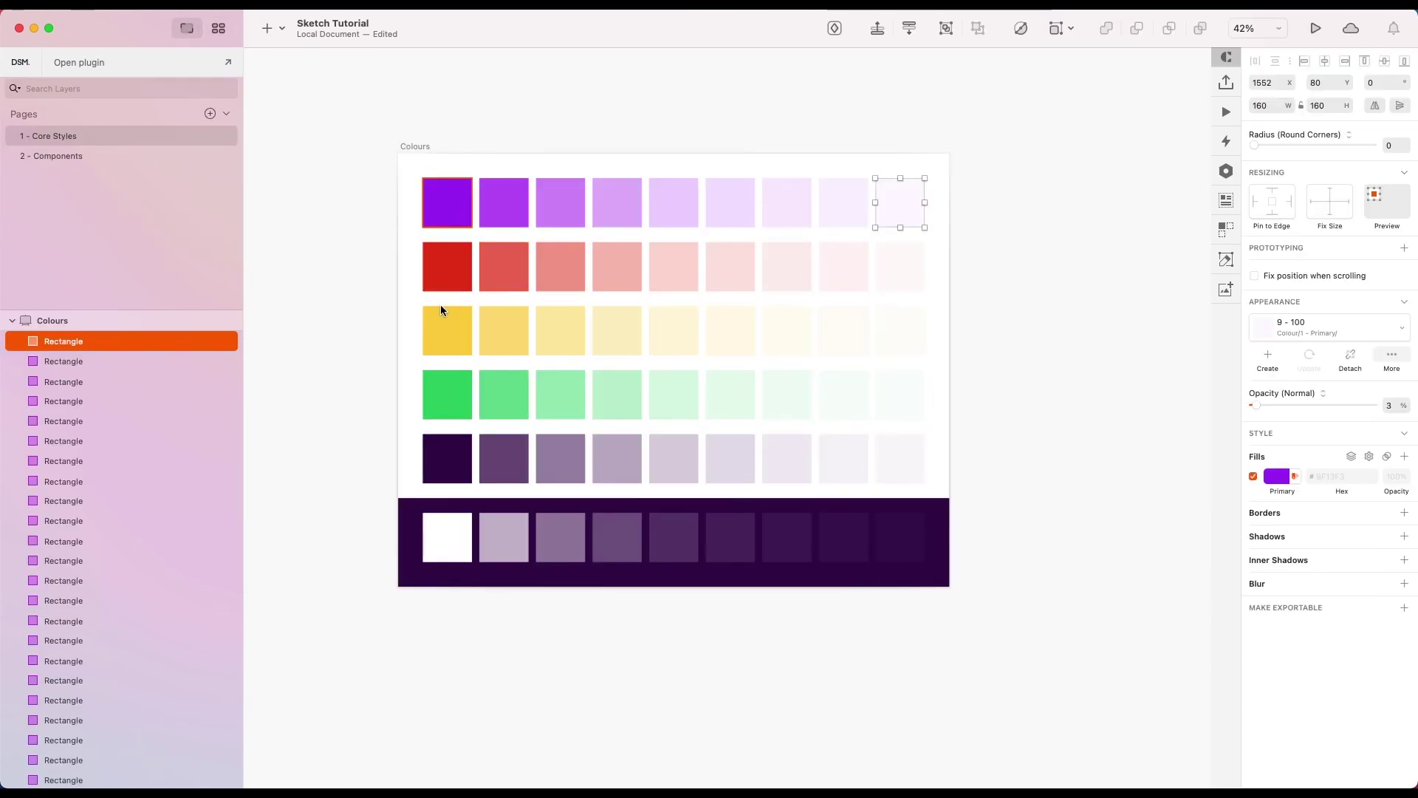
Check the numbered Colour groups in the style list, then clear the selection and zoom to fit.
{"action": "left_click", "coordinate": [1282, 325]}
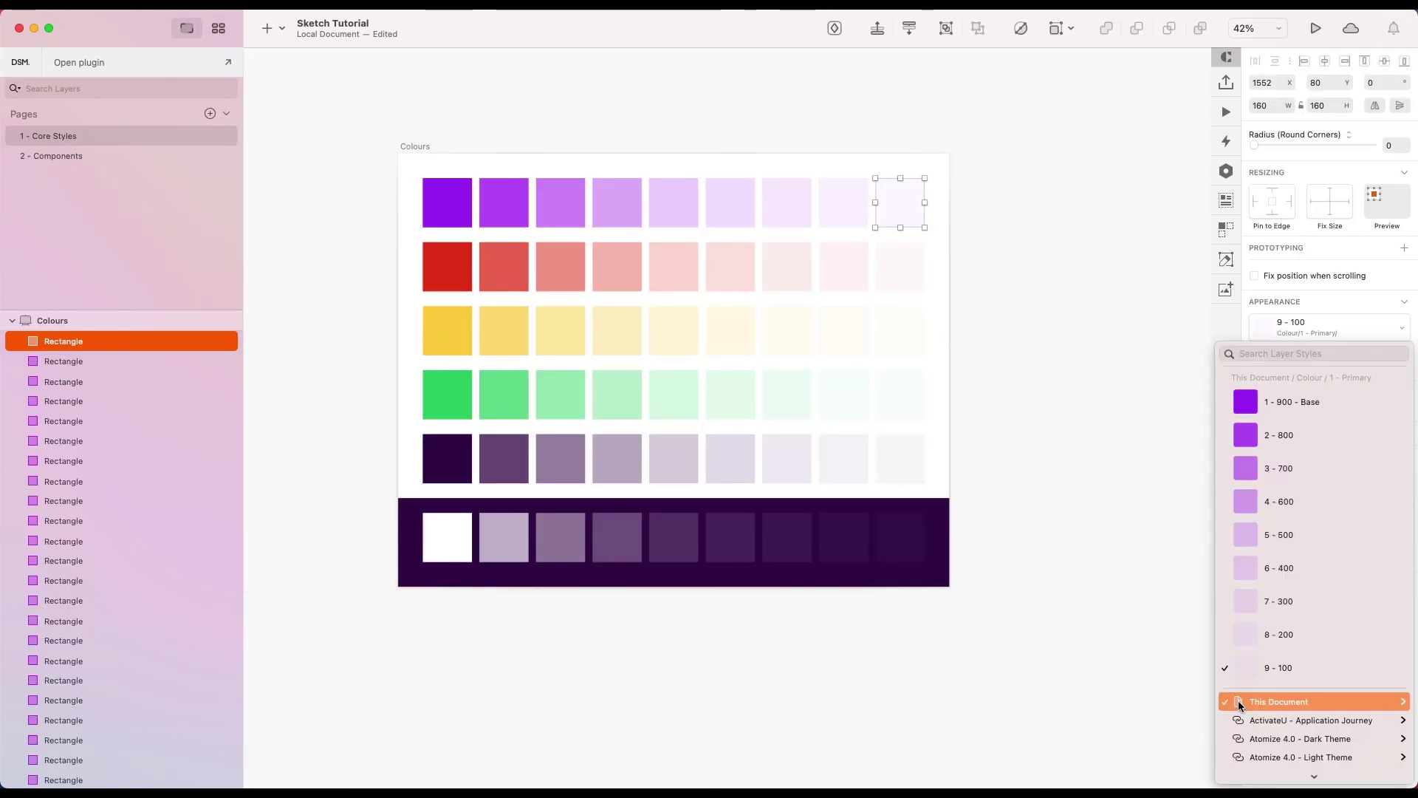
{"action": "mouse_move", "coordinate": [1248, 701]}
{"action": "mouse_move", "coordinate": [1194, 703]}
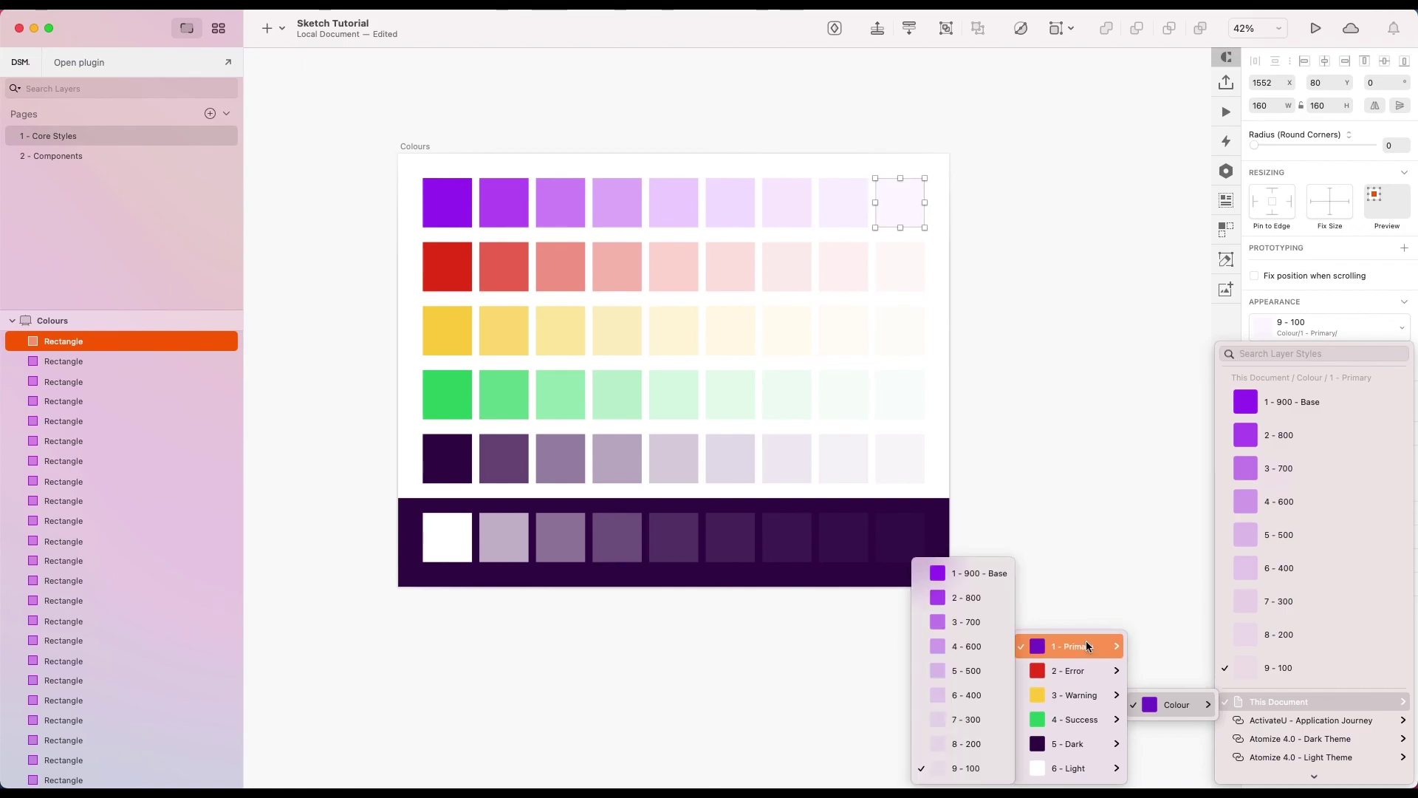
{"action": "mouse_move", "coordinate": [1072, 774]}
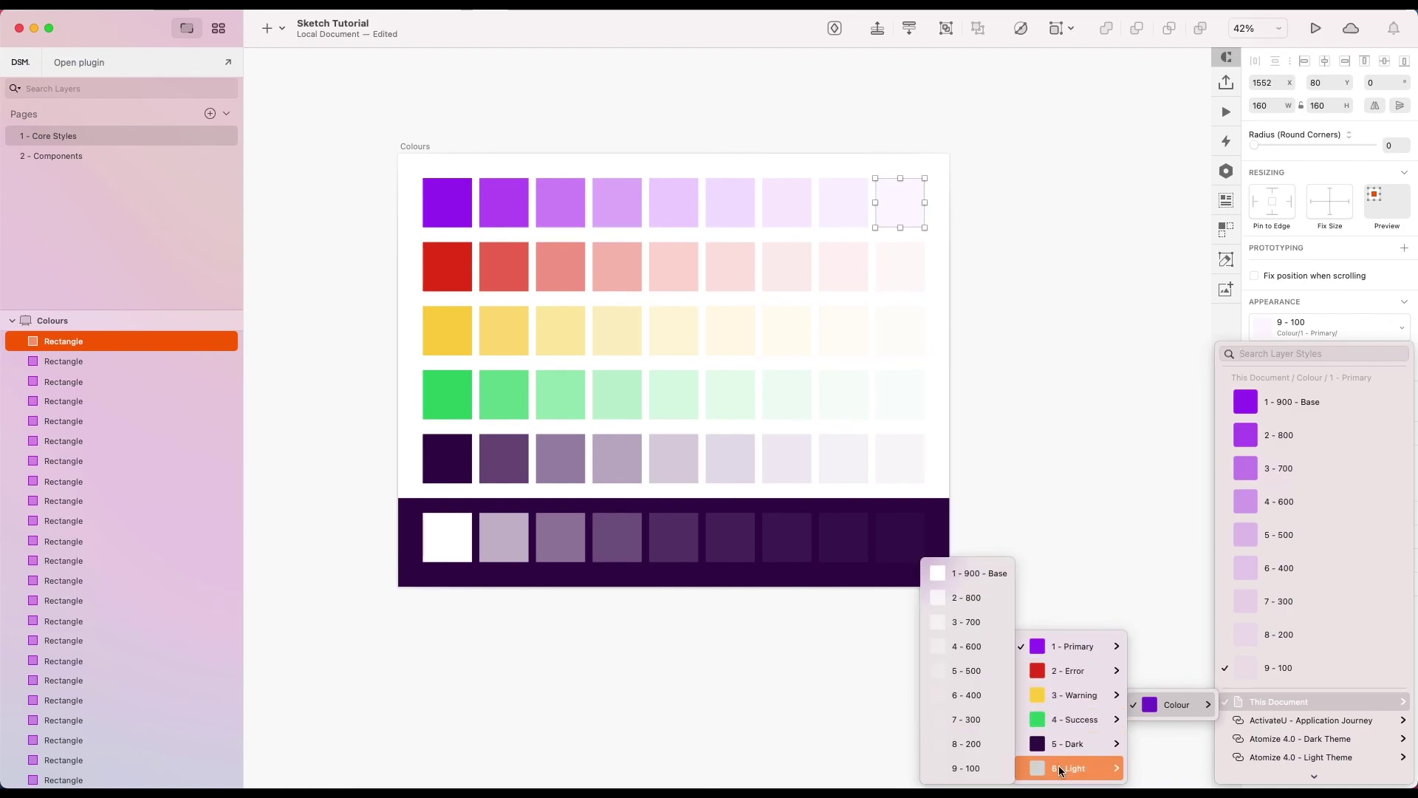
{"action": "left_click", "coordinate": [1093, 483]}
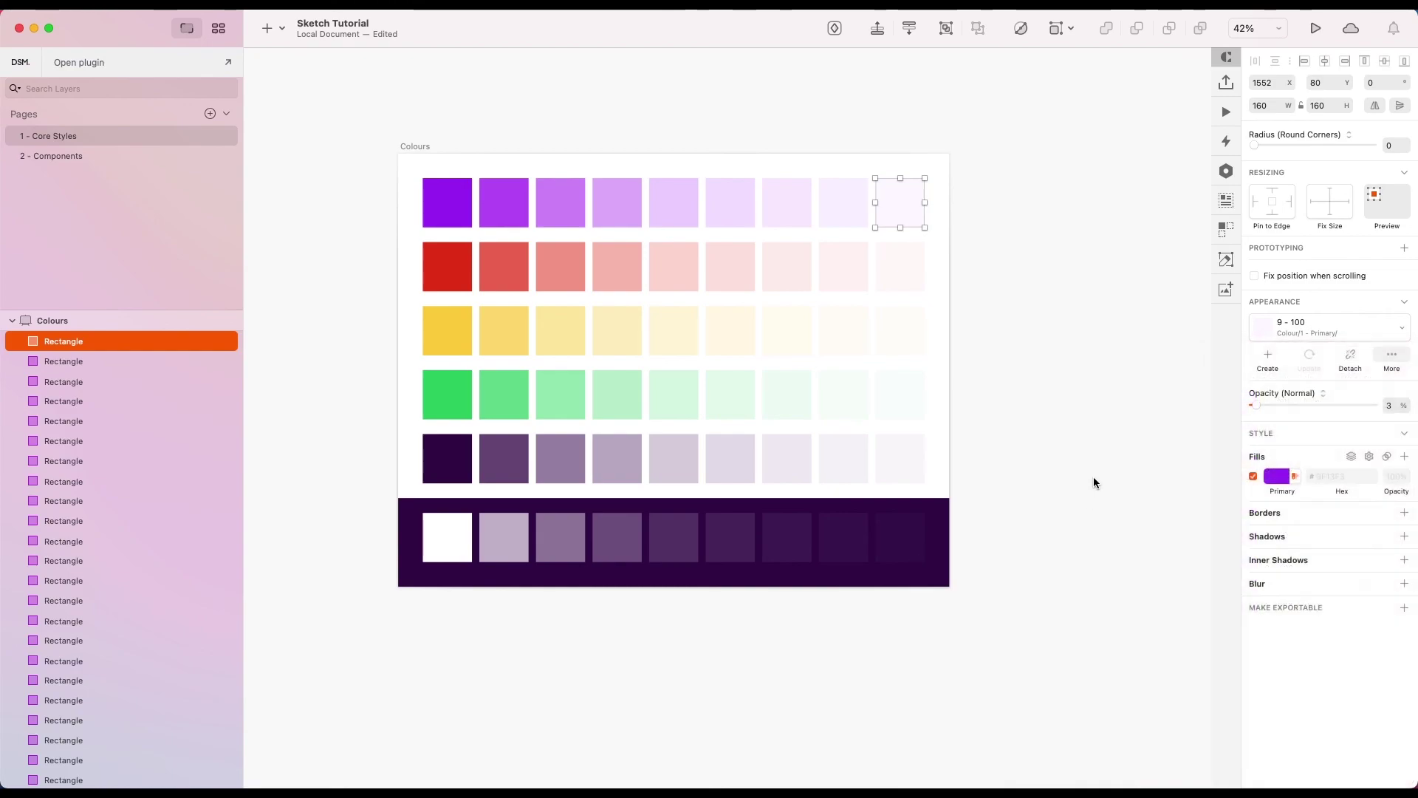
{"action": "key", "text": "super+1"}
{"action": "key", "text": "Escape"}
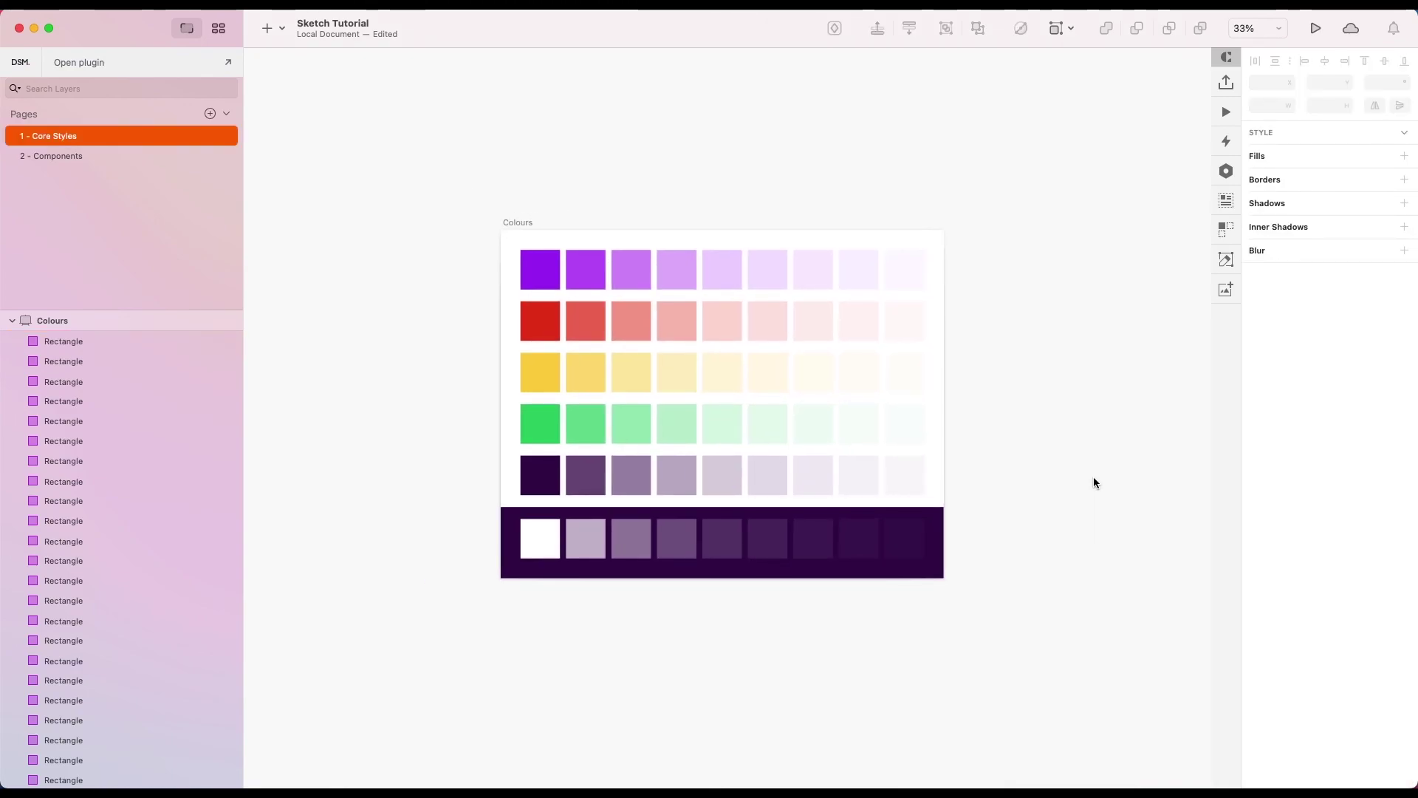
{"action": "scroll", "coordinate": [1008, 322], "scroll_direction": "down", "scroll_amount": 2}
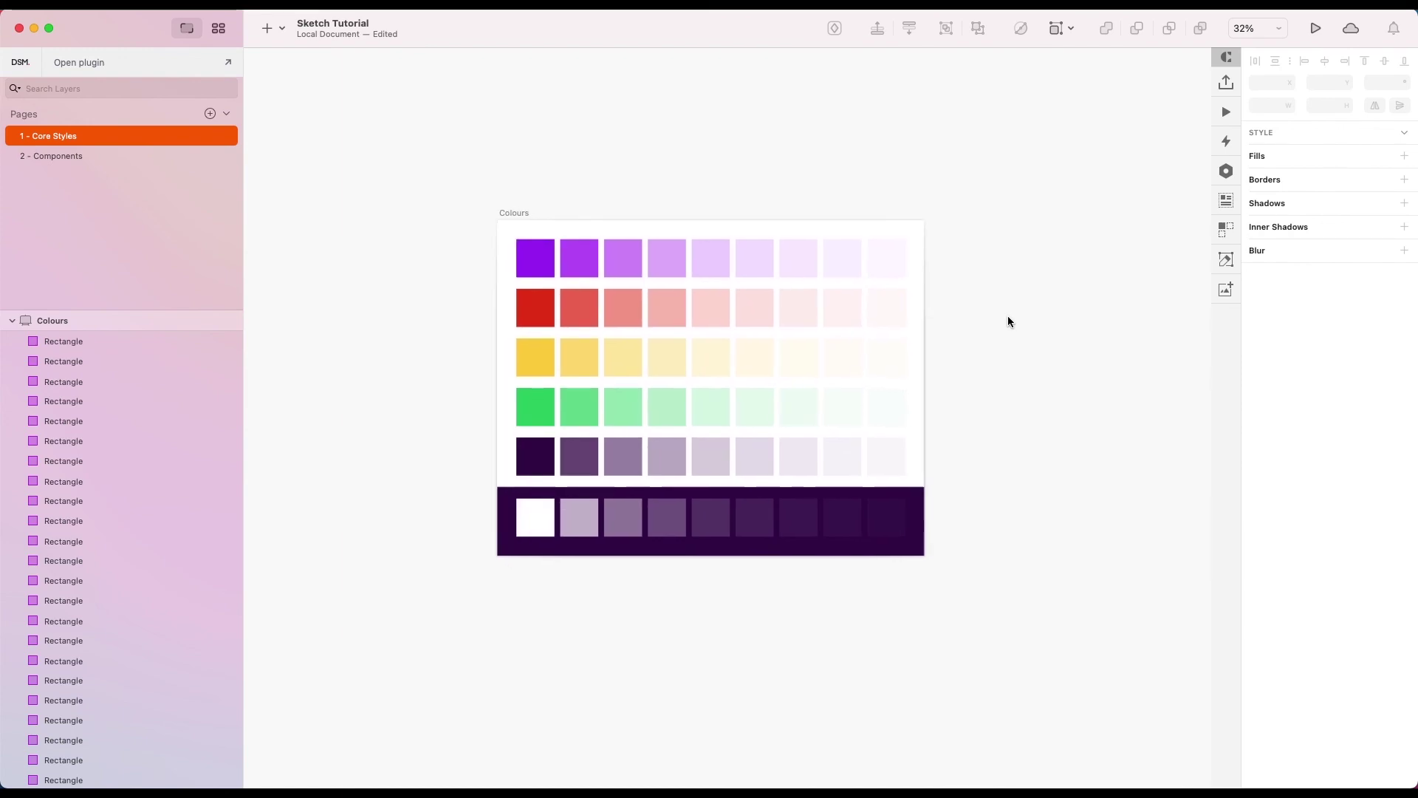
{"action": "scroll", "coordinate": [959, 307], "scroll_direction": "up", "scroll_amount": 3}
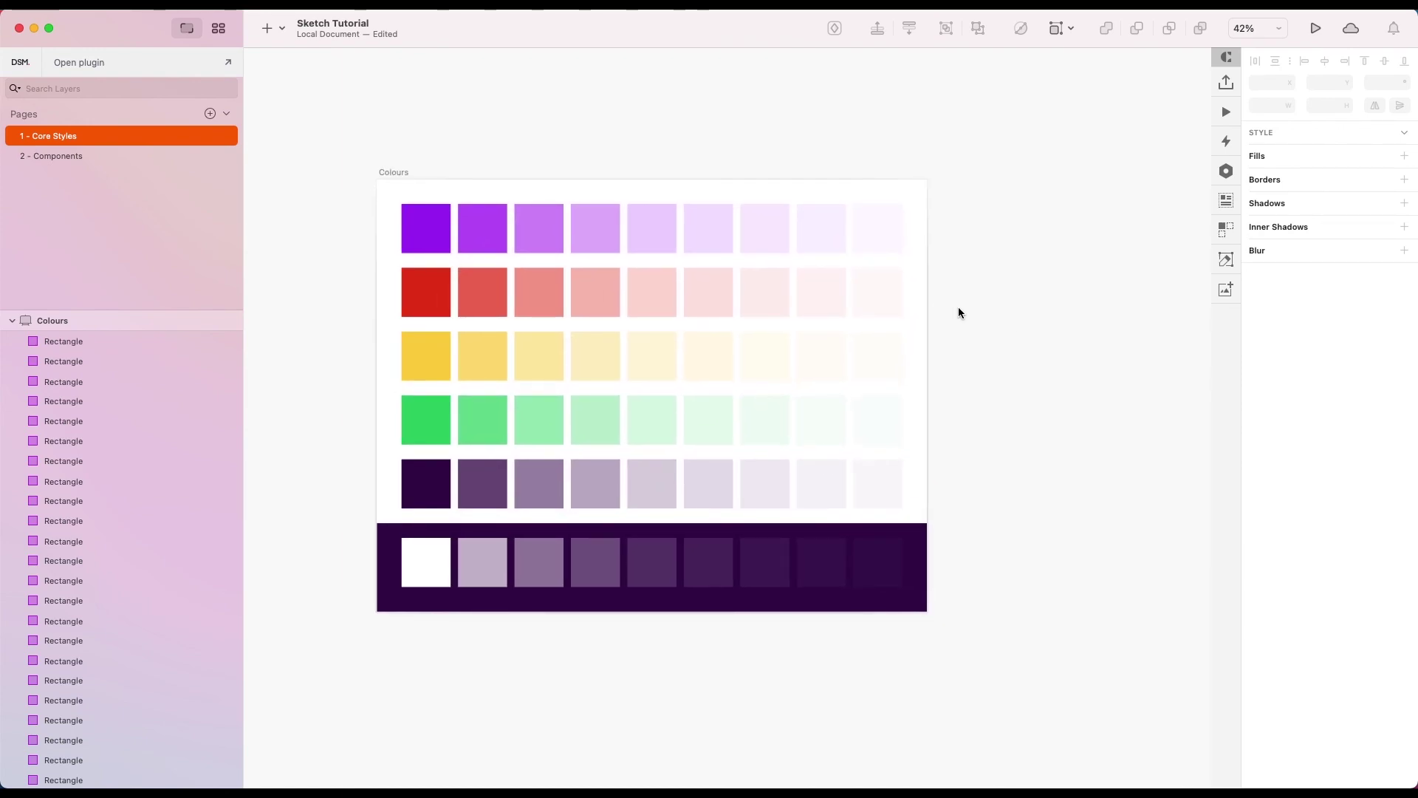